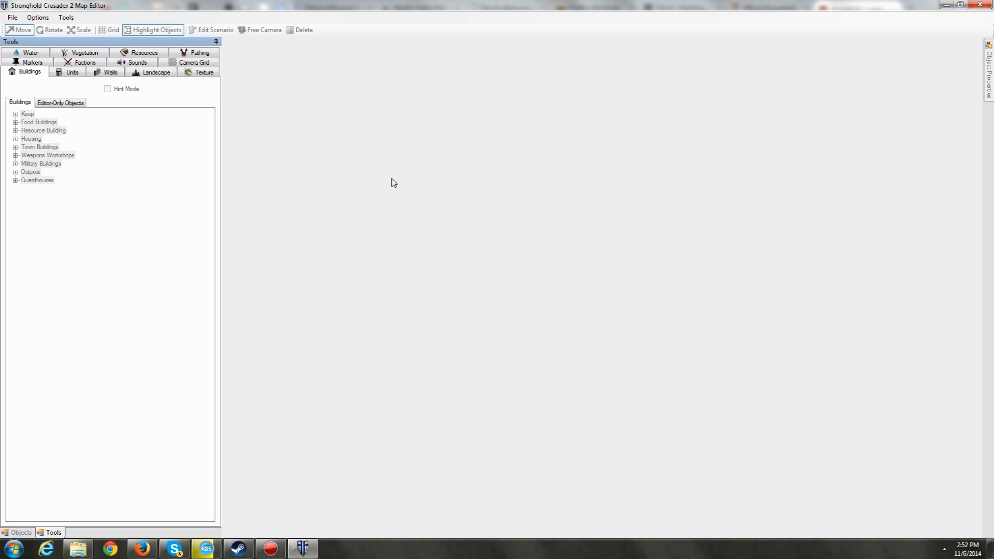
Open the map file Tutorial Part 1.shmap from the Maps folder
{"action": "left_click", "coordinate": [12, 18]}
{"action": "left_click", "coordinate": [12, 17]}
{"action": "left_click", "coordinate": [13, 17]}
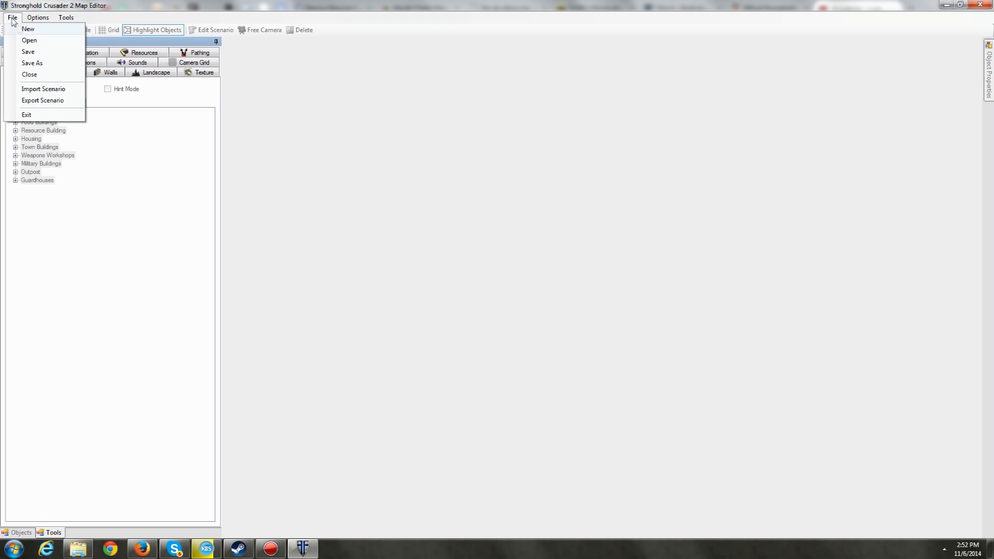
{"action": "left_click", "coordinate": [36, 40]}
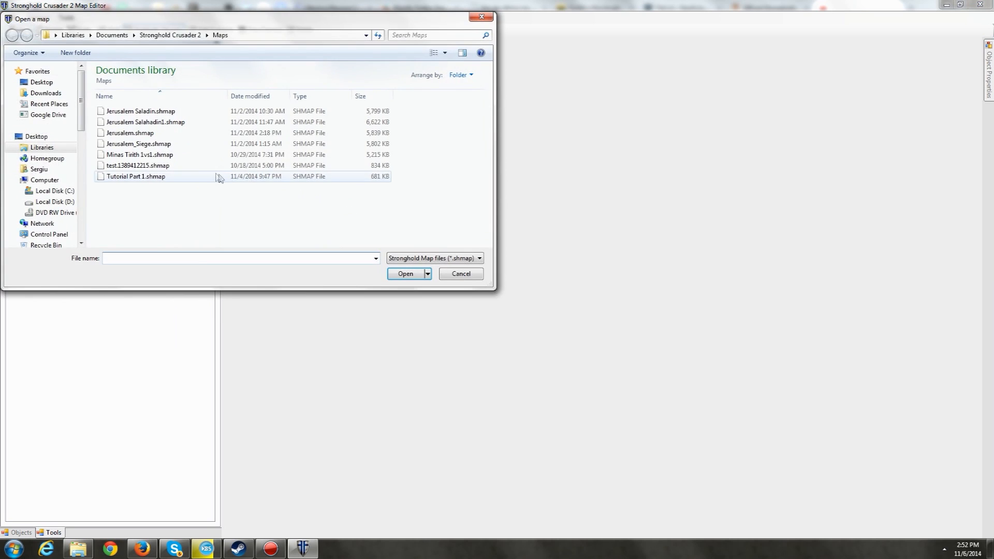
{"action": "left_click", "coordinate": [183, 177]}
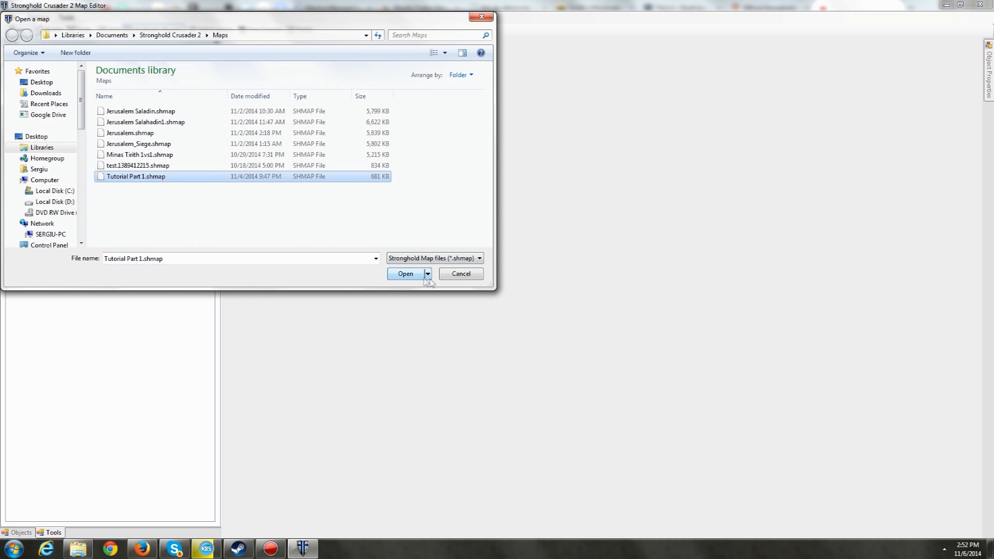
{"action": "left_click", "coordinate": [405, 274]}
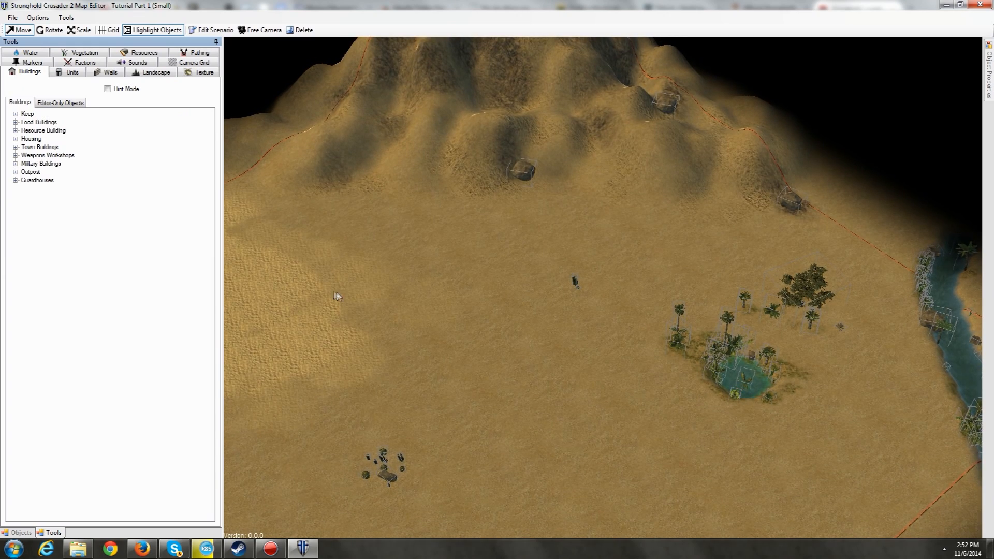
Enable the Free Camera mode for the map view
{"action": "scroll", "coordinate": [514, 335], "scroll_direction": "up", "scroll_amount": 5}
{"action": "right_click_drag", "start_coordinate": [589, 255], "coordinate": [525, 286]}
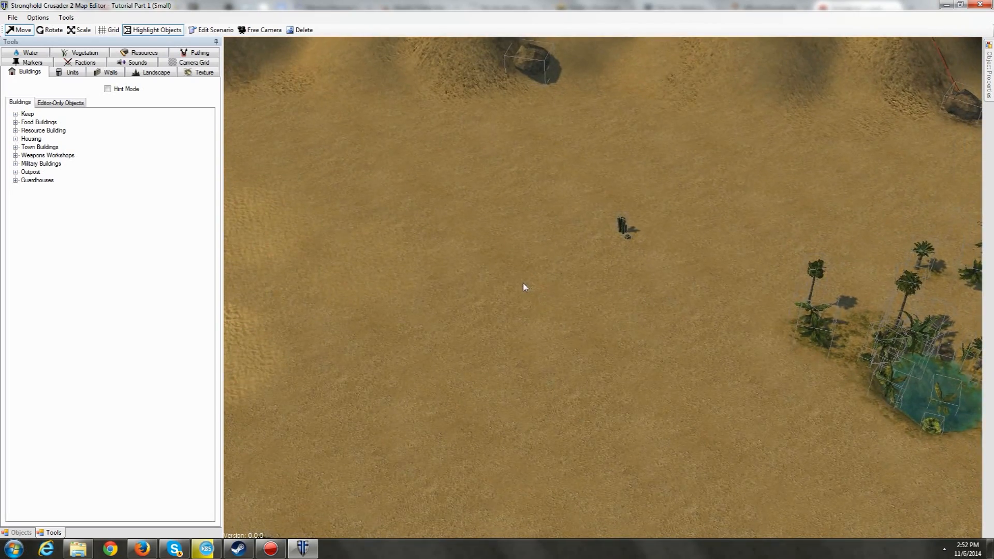
{"action": "left_click", "coordinate": [261, 30]}
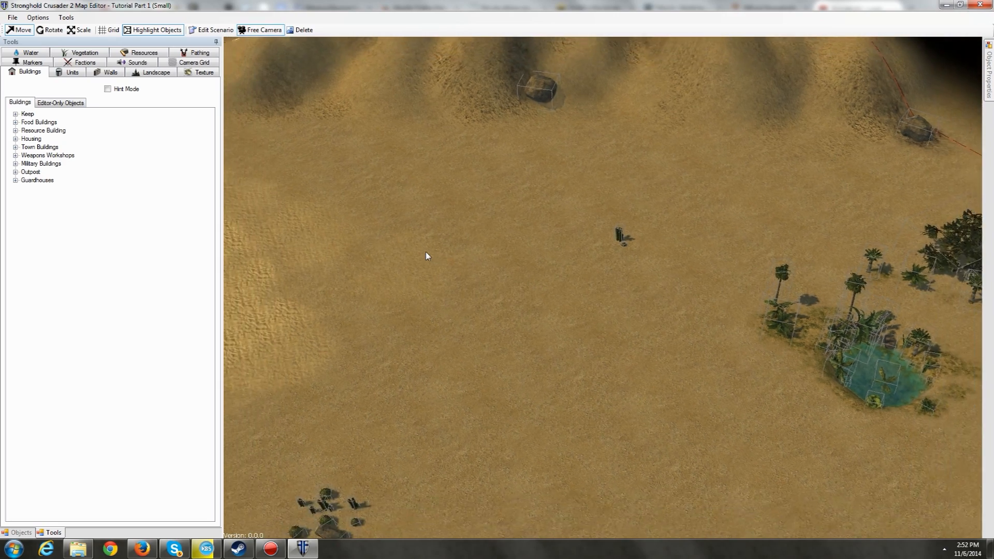
Turn off the highlighting of objects on the map
{"action": "scroll", "coordinate": [427, 255], "scroll_direction": "down", "scroll_amount": 8}
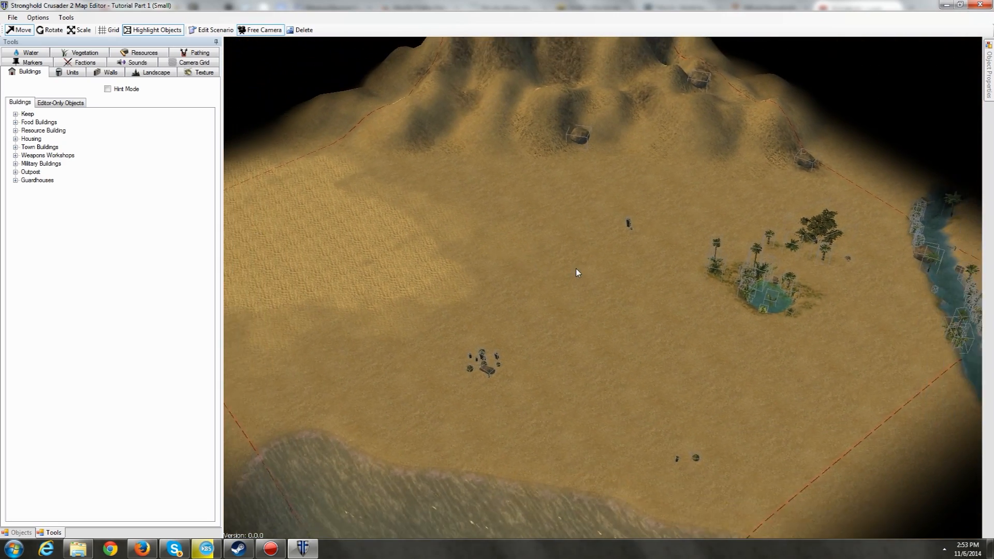
{"action": "scroll", "coordinate": [576, 271], "scroll_direction": "down", "scroll_amount": 3}
{"action": "scroll", "coordinate": [619, 313], "scroll_direction": "up", "scroll_amount": 2}
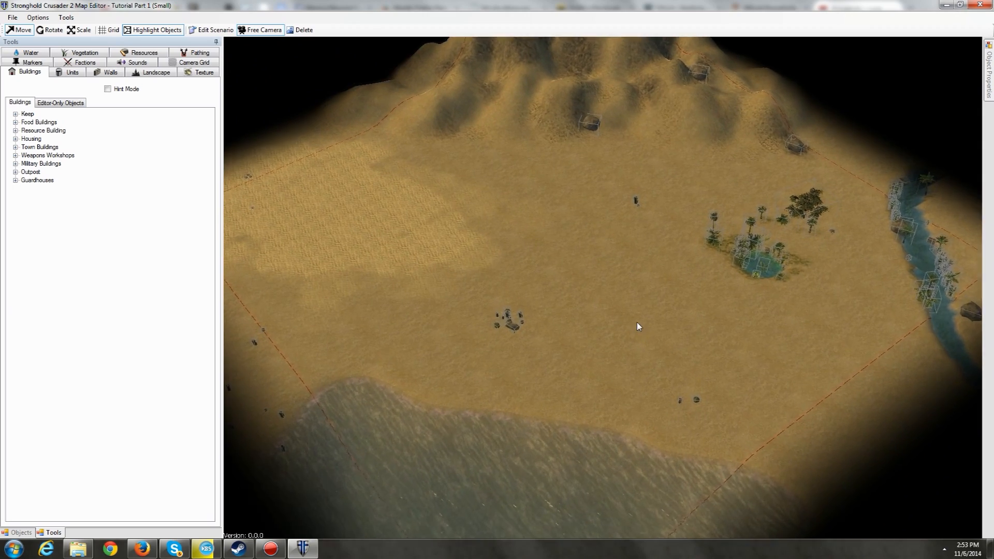
{"action": "scroll", "coordinate": [627, 302], "scroll_direction": "up", "scroll_amount": 3}
{"action": "scroll", "coordinate": [618, 284], "scroll_direction": "down", "scroll_amount": 3}
{"action": "middle_click_drag", "start_coordinate": [598, 264], "coordinate": [552, 260]}
{"action": "scroll", "coordinate": [522, 346], "scroll_direction": "up", "scroll_amount": 2}
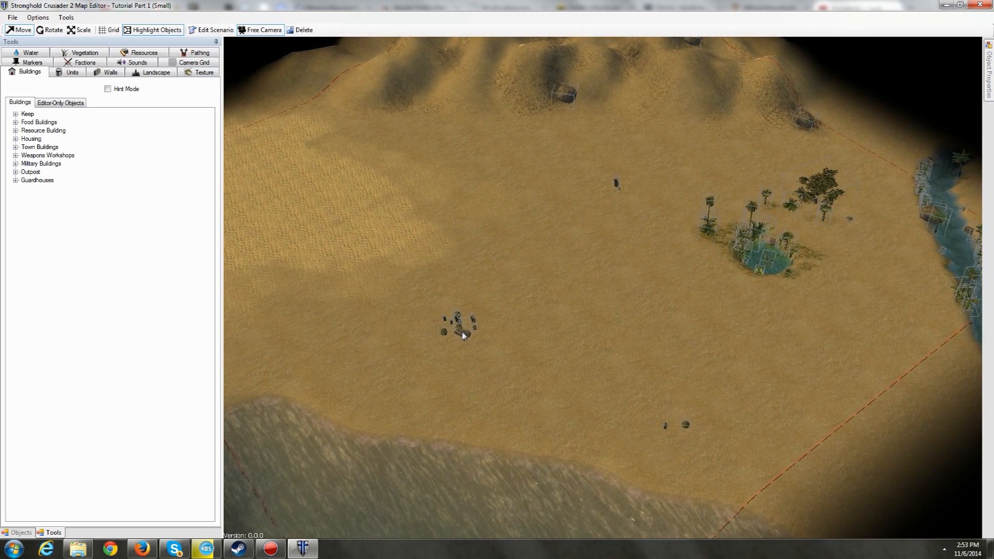
{"action": "left_click", "coordinate": [167, 31]}
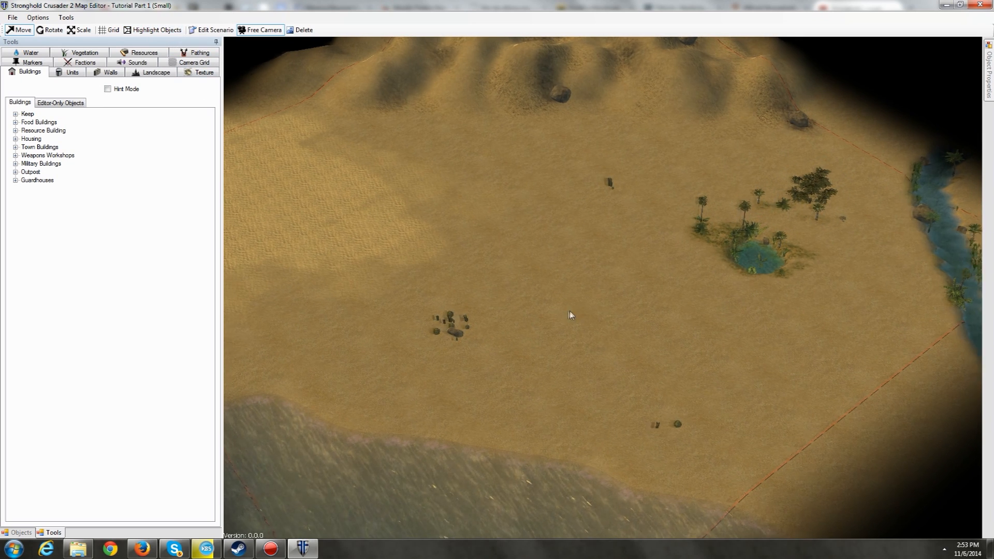
Place a Beach 1 ambient sound in the sea, offshore from the beach
{"action": "middle_click_drag", "start_coordinate": [574, 311], "coordinate": [563, 309]}
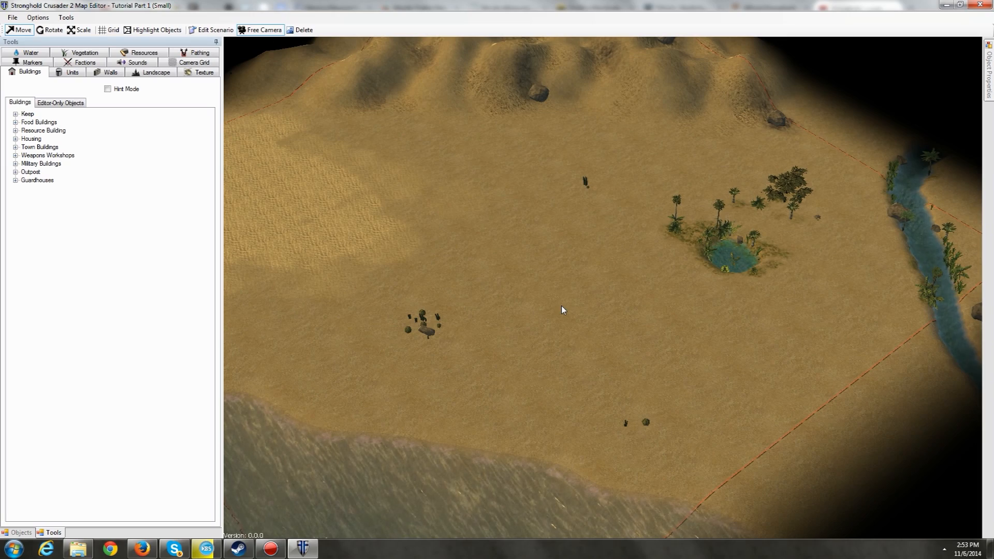
{"action": "scroll", "coordinate": [527, 360], "scroll_direction": "up", "scroll_amount": 3}
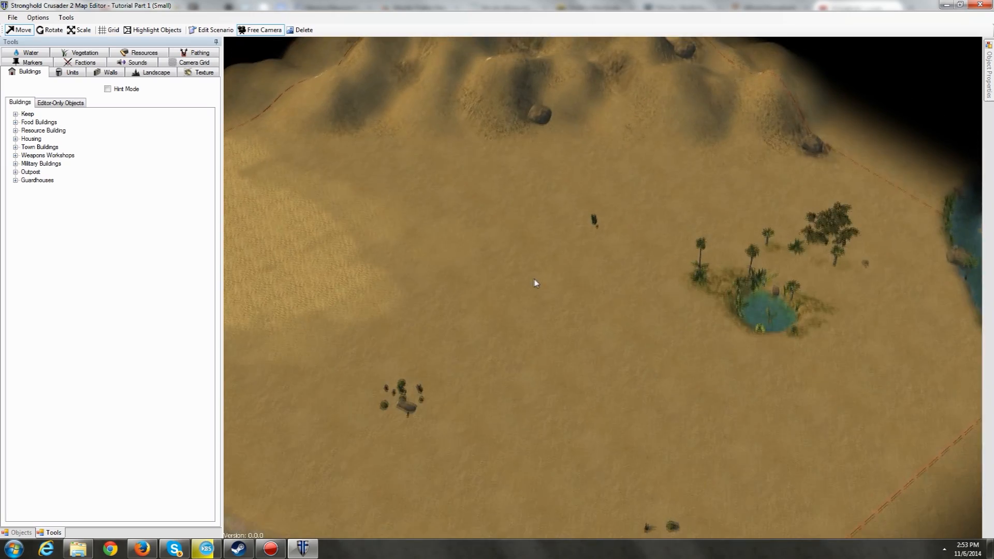
{"action": "scroll", "coordinate": [514, 279], "scroll_direction": "up", "scroll_amount": 2}
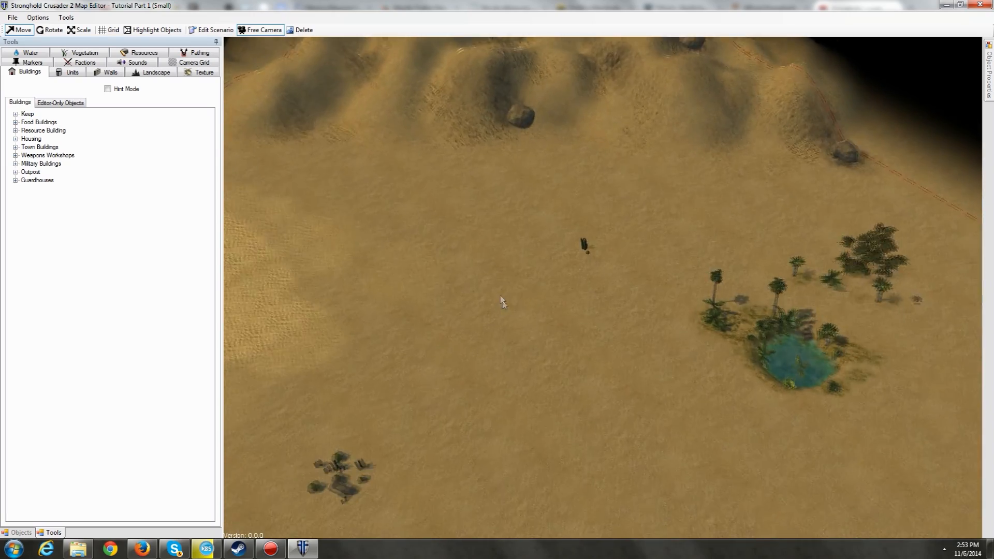
{"action": "left_click", "coordinate": [132, 63]}
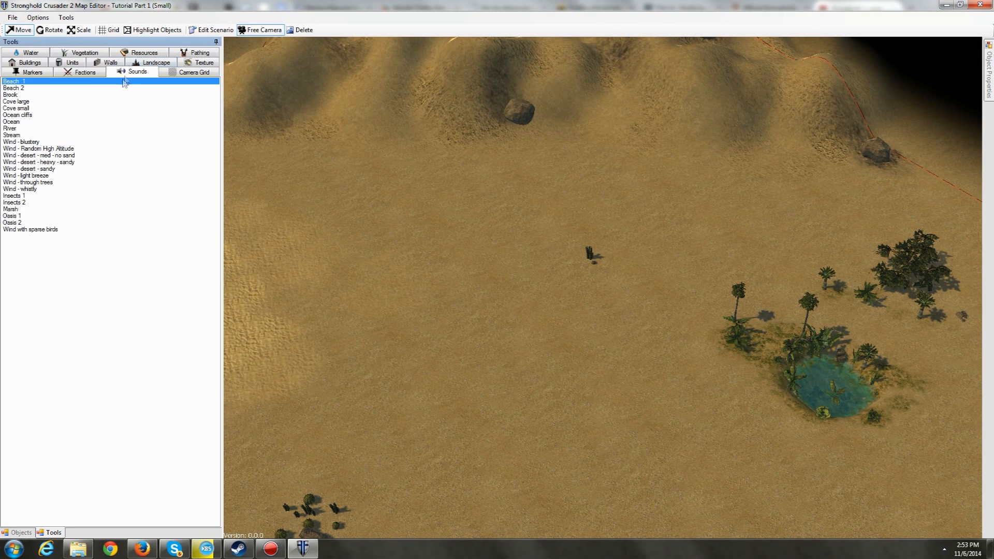
{"action": "left_click", "coordinate": [30, 87]}
{"action": "left_click", "coordinate": [31, 82]}
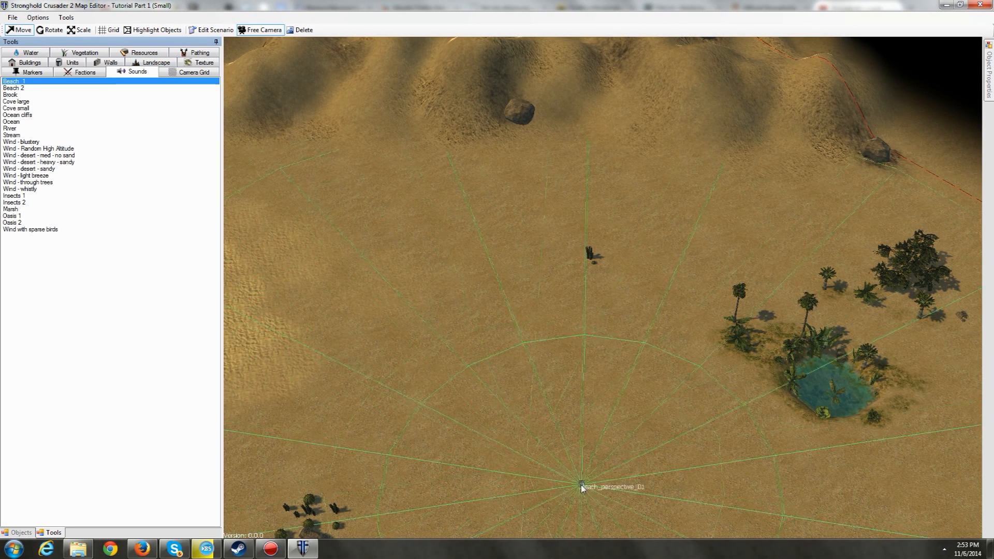
{"action": "key", "text": "s"}
{"action": "key", "text": "a"}
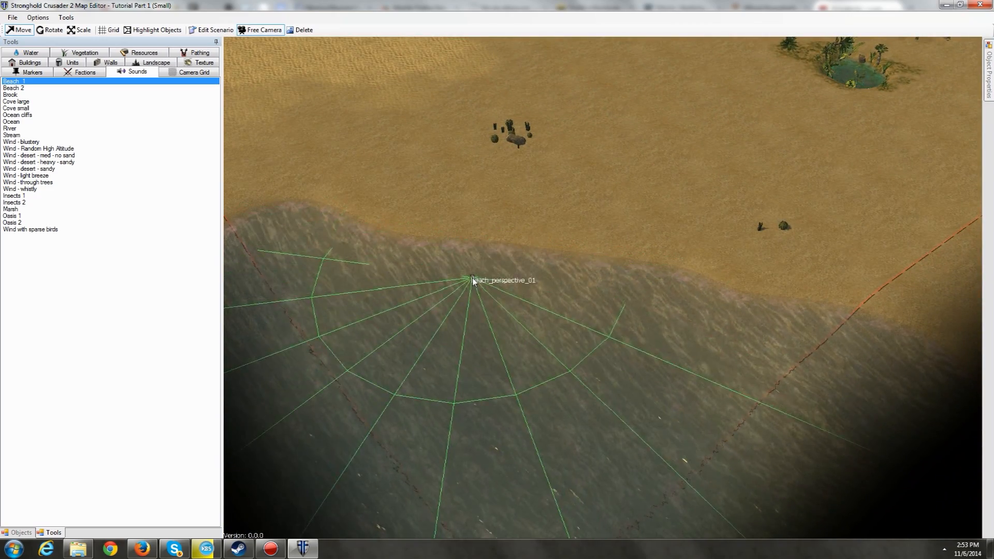
{"action": "left_click", "coordinate": [500, 383]}
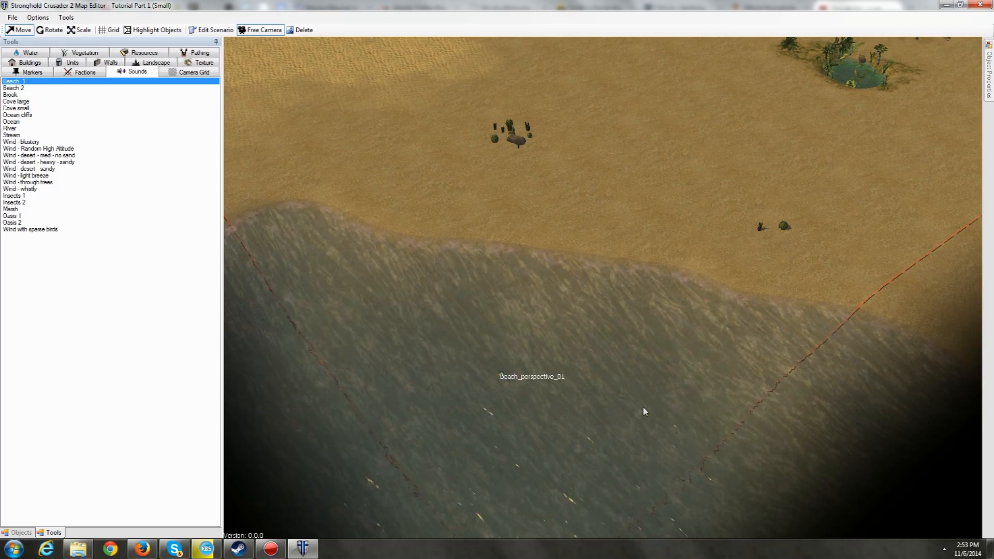
Examine the placed Beach 1 sound marker in the water from near and far
{"action": "key", "text": "s"}
{"action": "key", "text": "a"}
{"action": "scroll", "coordinate": [560, 340], "scroll_direction": "up", "scroll_amount": 6}
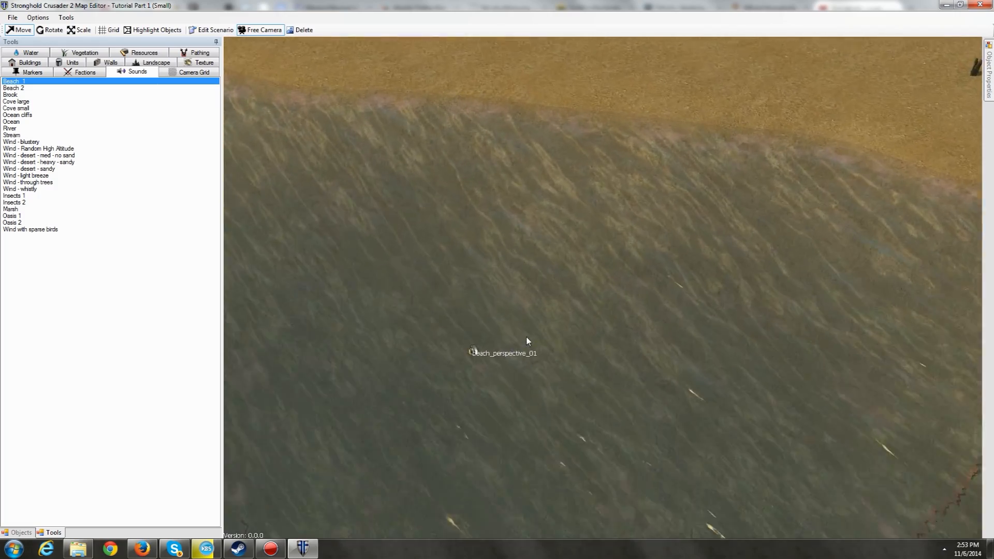
{"action": "scroll", "coordinate": [526, 336], "scroll_direction": "down", "scroll_amount": 1}
{"action": "scroll", "coordinate": [526, 336], "scroll_direction": "down", "scroll_amount": 5}
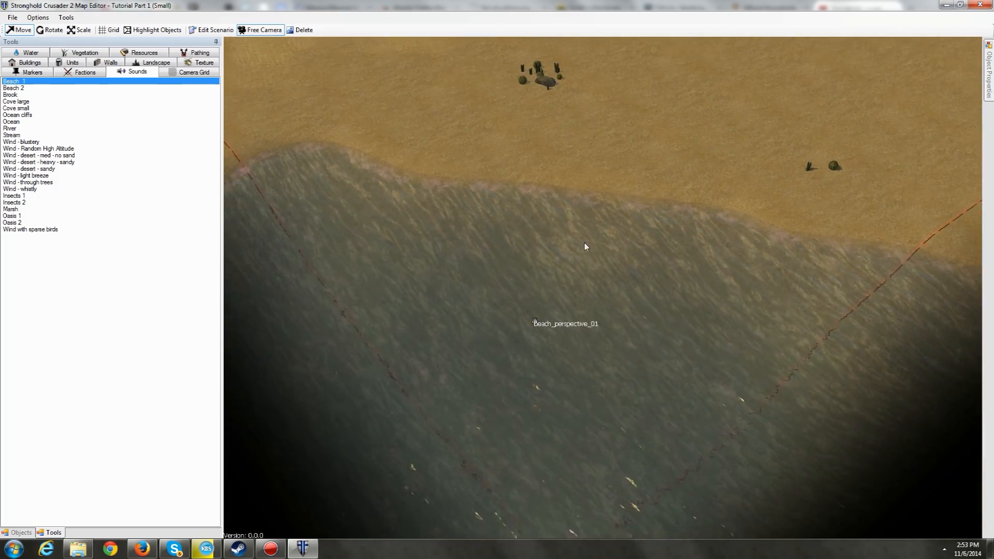
{"action": "key", "text": "w"}
{"action": "key", "text": "d"}
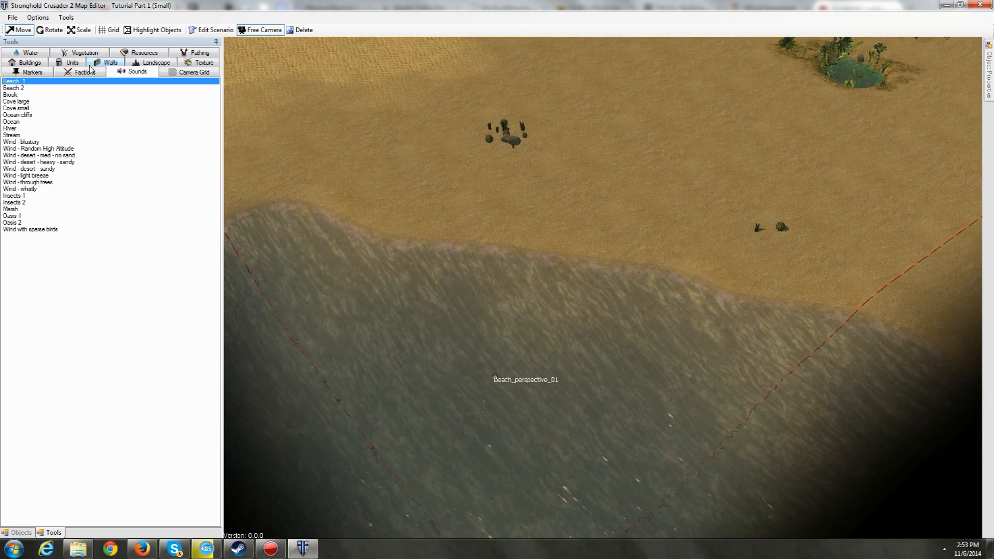
Place a Bad Arabic Keep 3 on the sand beside the oasis pond
{"action": "left_click", "coordinate": [30, 62]}
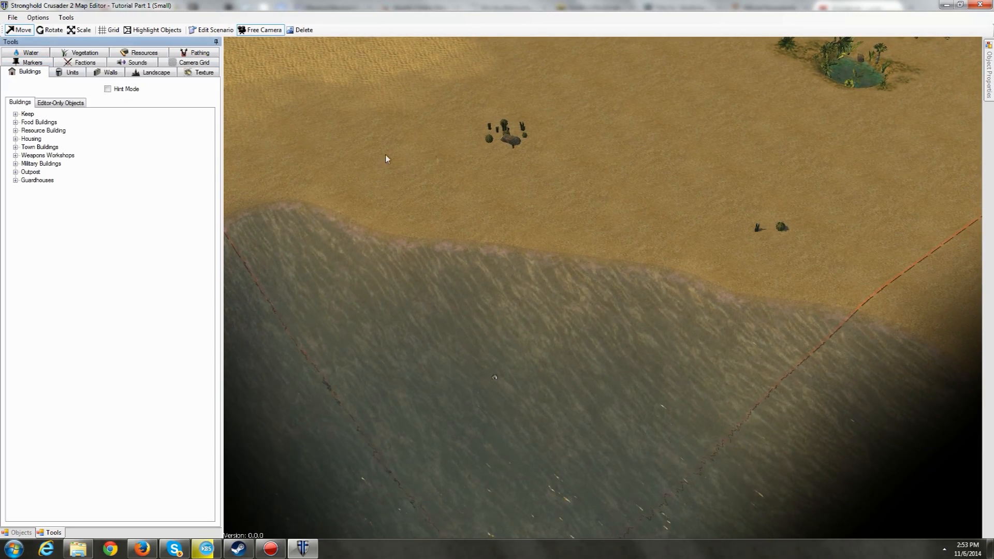
{"action": "key", "text": "w"}
{"action": "key", "text": "d"}
{"action": "left_click", "coordinate": [15, 113]}
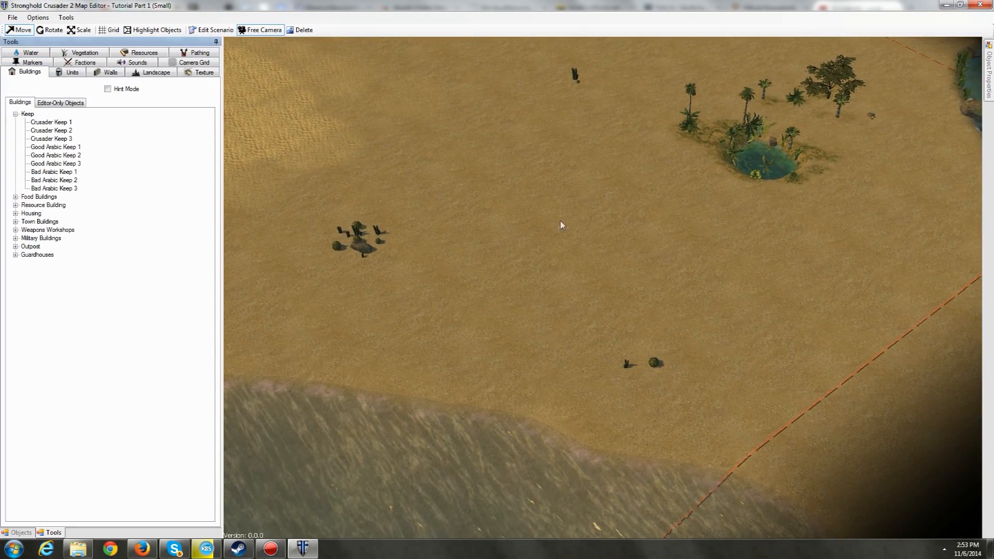
{"action": "key", "text": "w"}
{"action": "key", "text": "d"}
{"action": "left_click", "coordinate": [72, 148]}
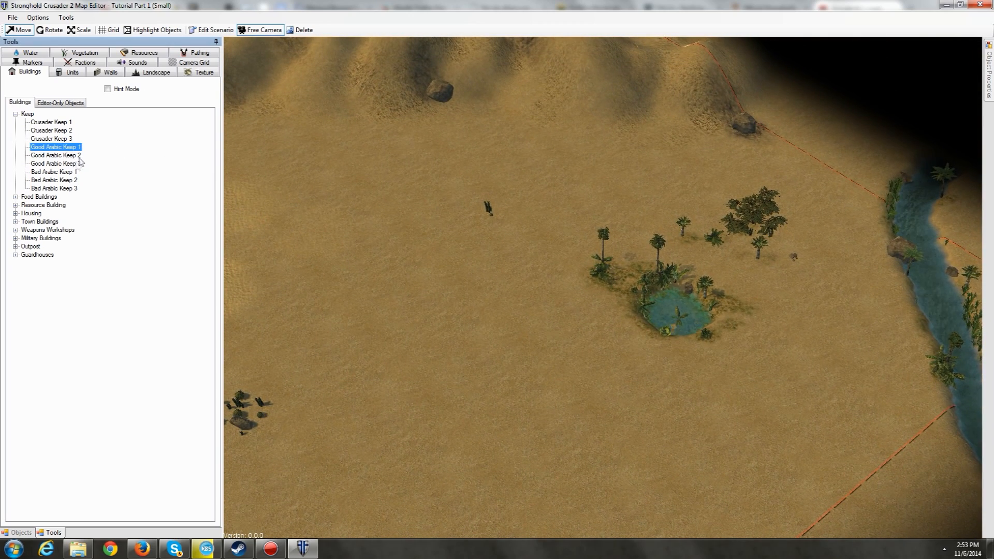
{"action": "left_click", "coordinate": [65, 172]}
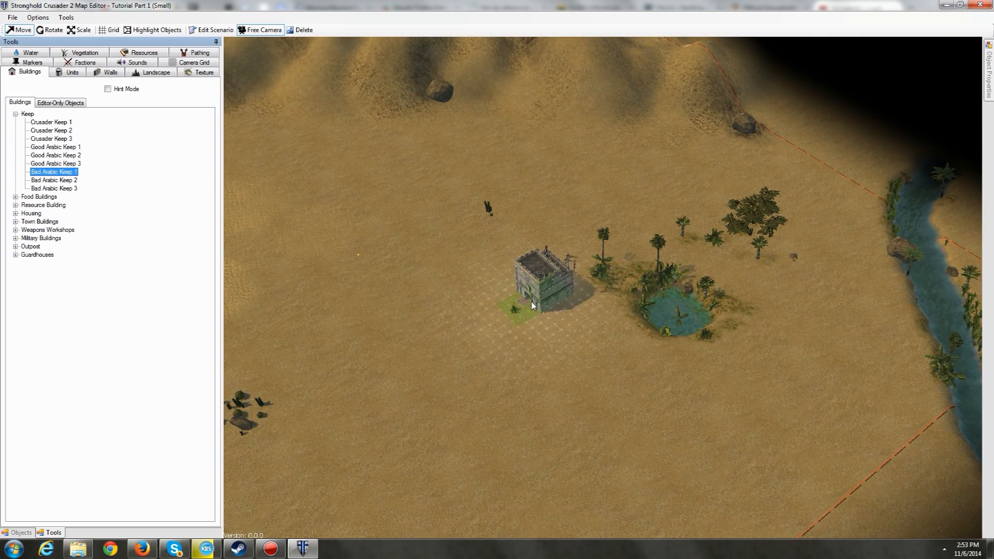
{"action": "left_click", "coordinate": [63, 189]}
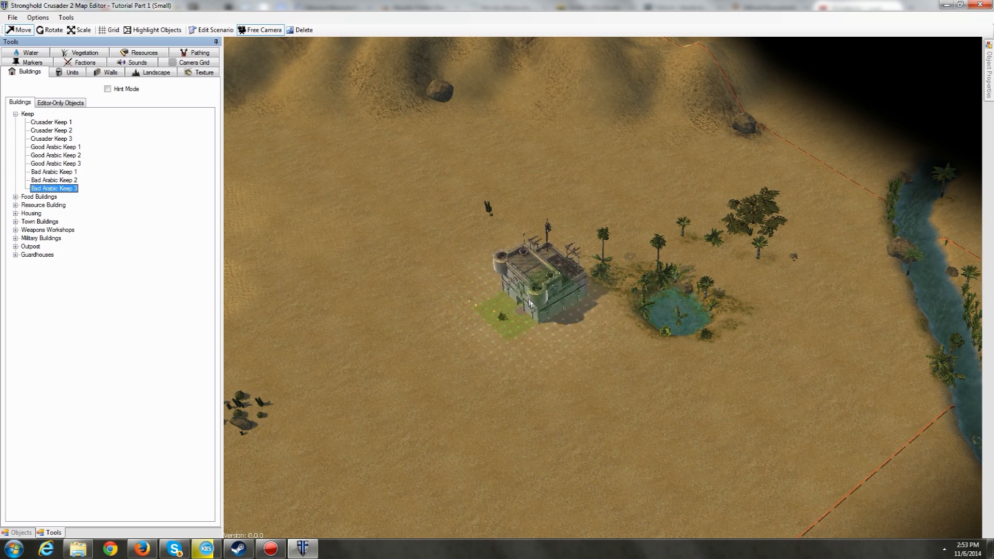
{"action": "left_click", "coordinate": [545, 311]}
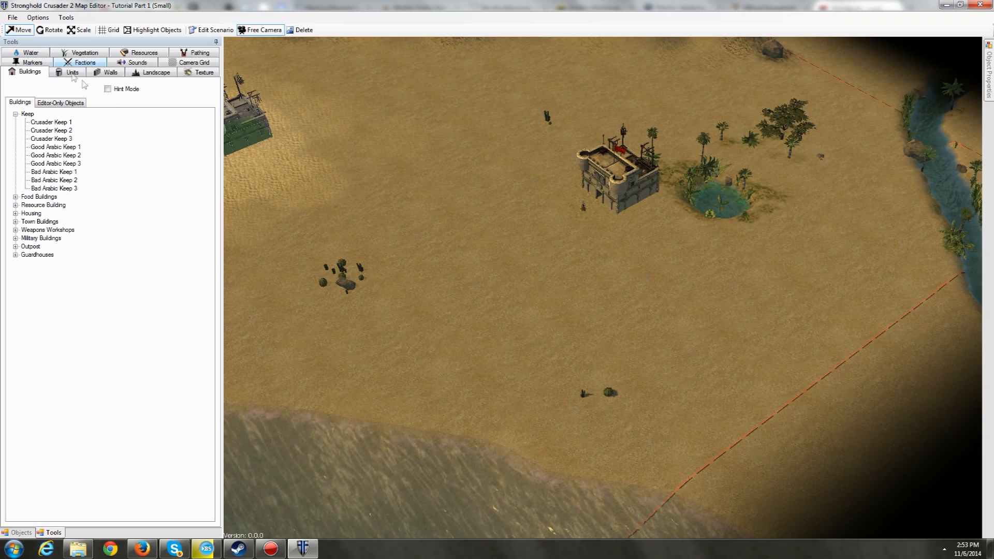
Place a Round Cactus shrub on the open sand between the keep and the rippled dune patch
{"action": "middle_click_drag", "start_coordinate": [556, 263], "coordinate": [635, 133]}
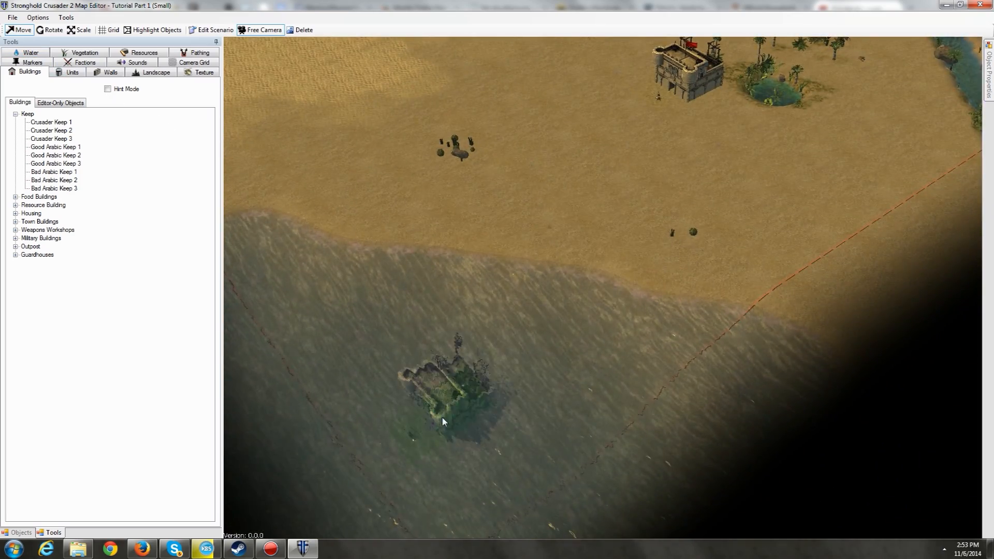
{"action": "middle_click_drag", "start_coordinate": [584, 225], "coordinate": [598, 290]}
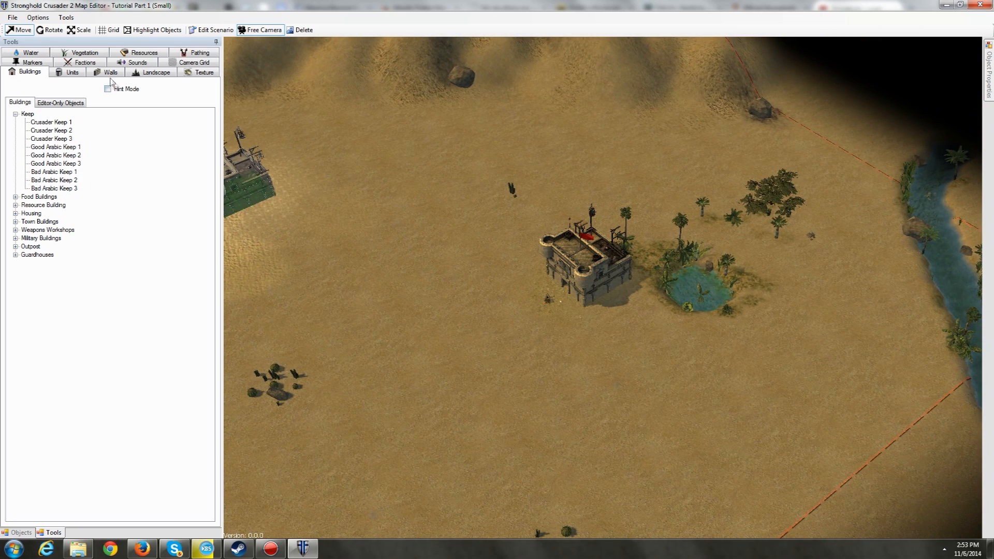
{"action": "left_click", "coordinate": [84, 54]}
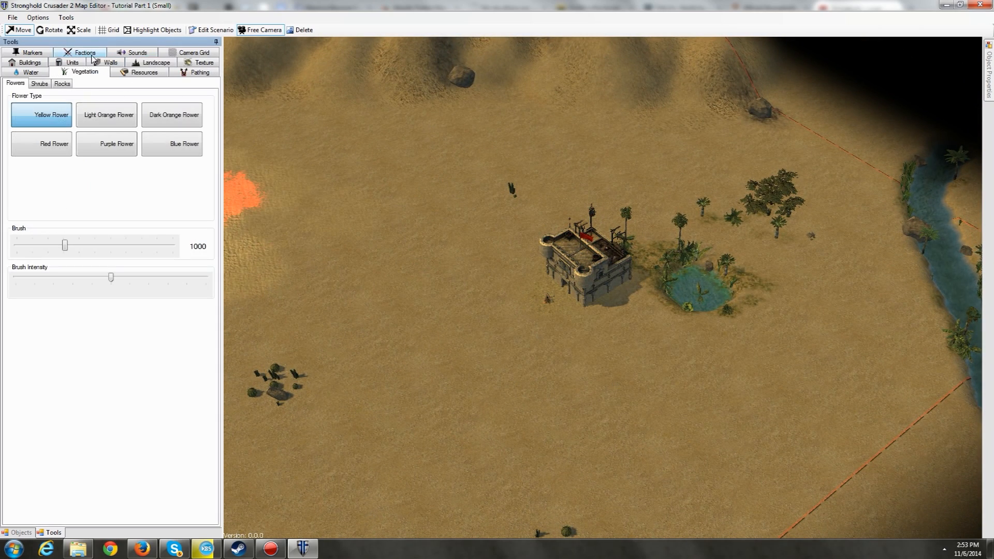
{"action": "left_click", "coordinate": [40, 84]}
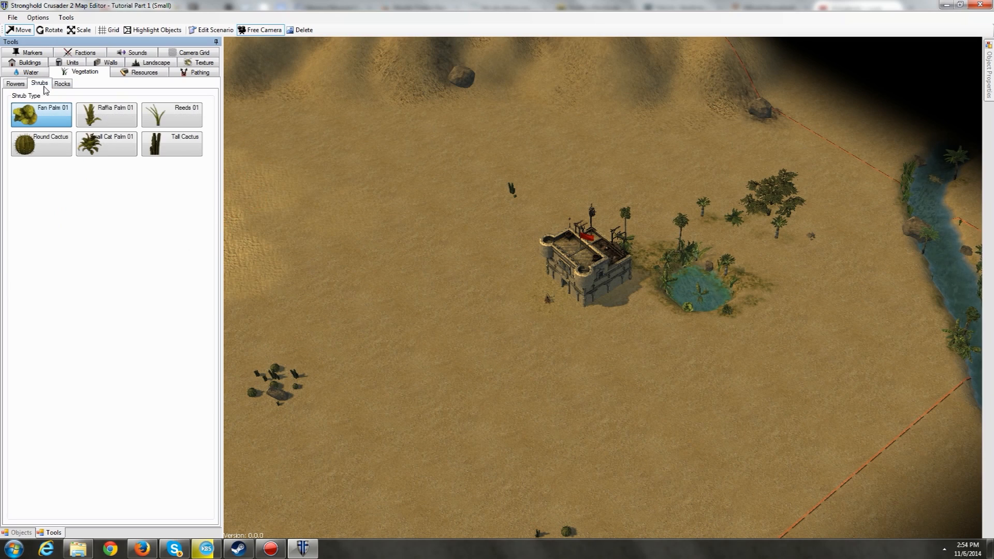
{"action": "left_click", "coordinate": [48, 141]}
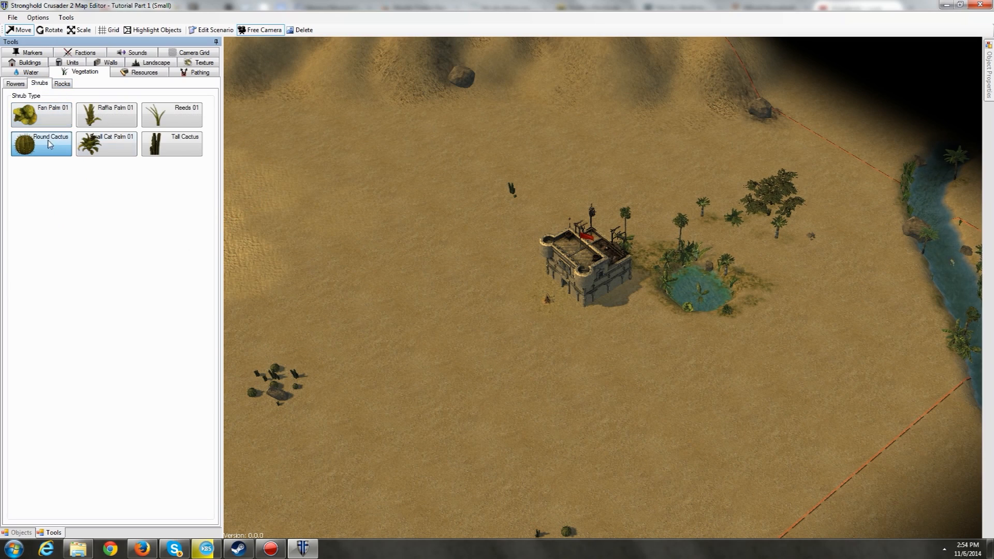
{"action": "key", "text": "w"}
{"action": "key", "text": "a"}
{"action": "scroll", "coordinate": [384, 192], "scroll_direction": "up", "scroll_amount": 2}
{"action": "key", "text": "w"}
{"action": "key", "text": "a"}
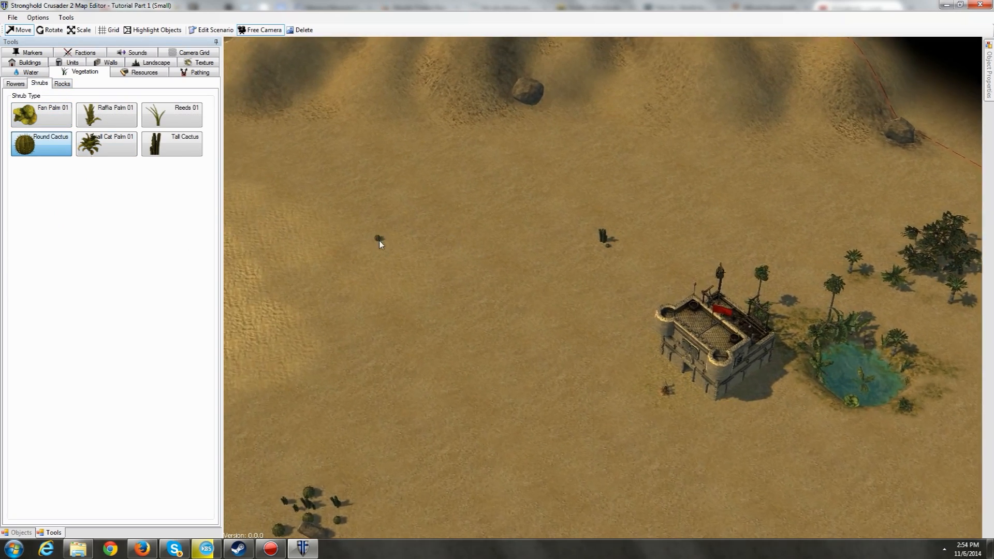
{"action": "scroll", "coordinate": [380, 242], "scroll_direction": "up", "scroll_amount": 2}
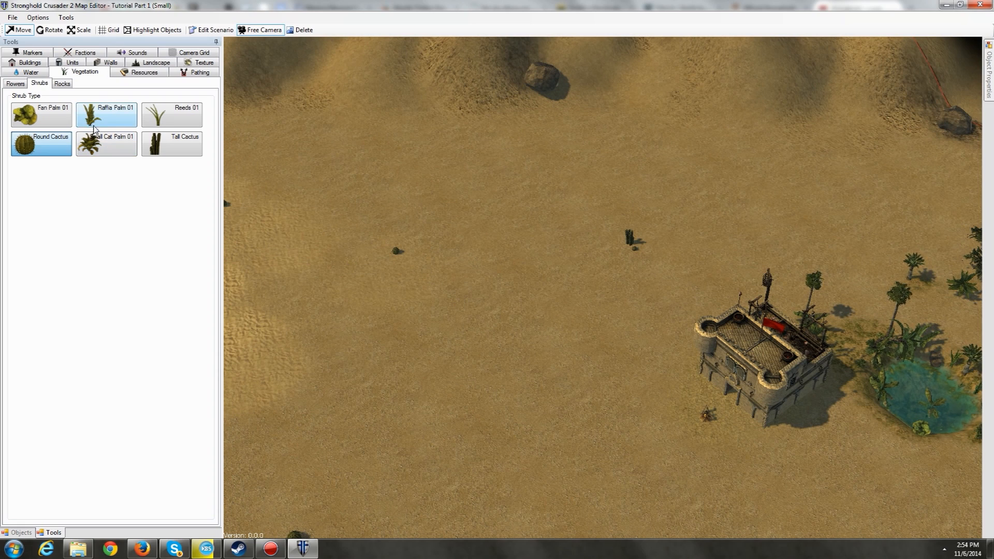
Paint Yellow Flower vegetation on the open sand between the lone round cactus and the cactus cluster
{"action": "left_click", "coordinate": [62, 83]}
{"action": "left_click", "coordinate": [16, 83]}
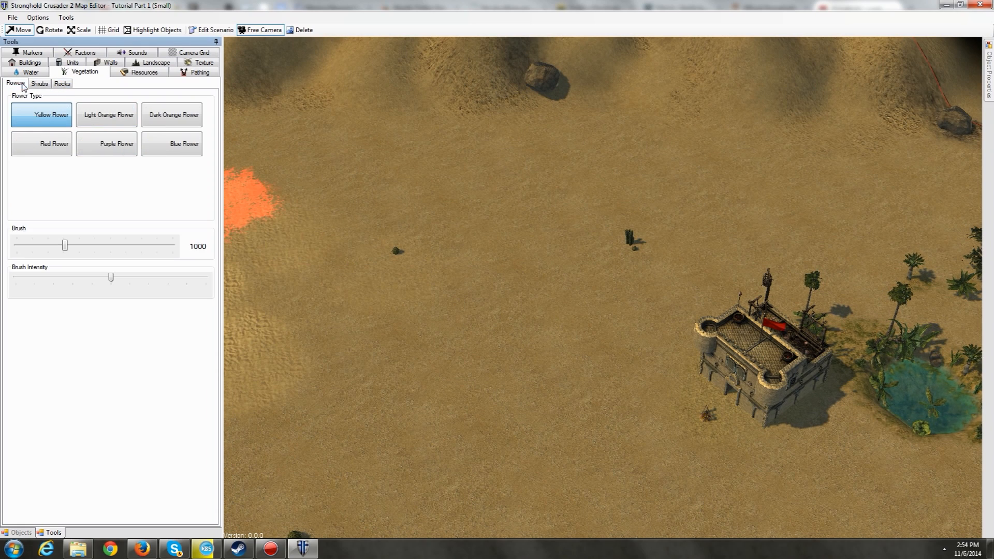
{"action": "key", "text": "s"}
{"action": "key", "text": "a"}
{"action": "scroll", "coordinate": [491, 247], "scroll_direction": "up", "scroll_amount": 2}
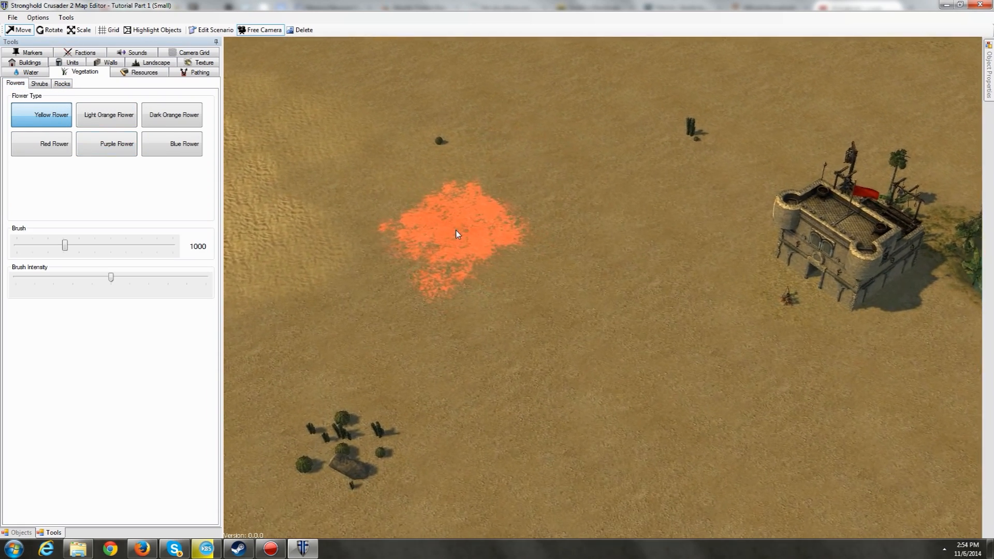
{"action": "scroll", "coordinate": [520, 275], "scroll_direction": "up", "scroll_amount": 3}
{"action": "left_click", "coordinate": [567, 311]}
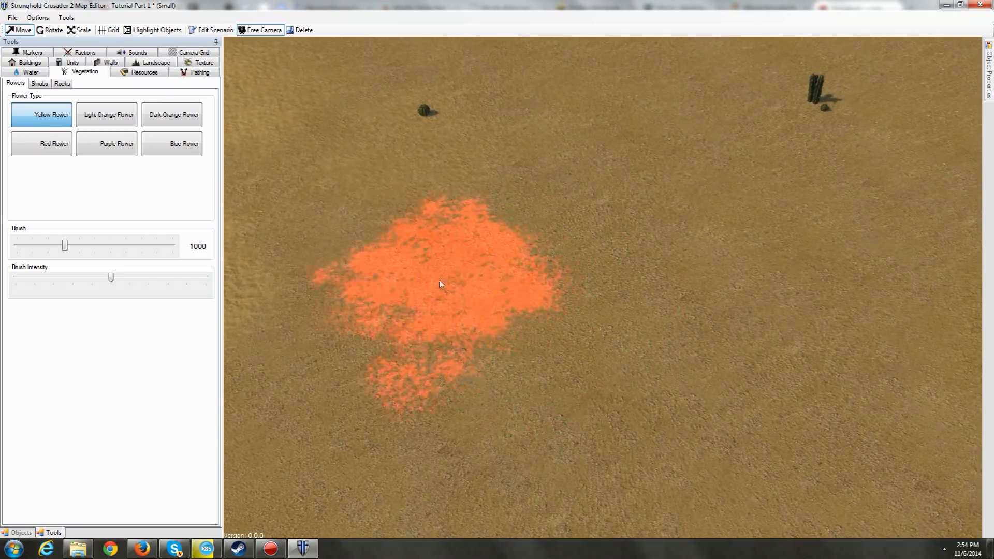
Paint Light Orange Flower vegetation on the sand close to the lone round cactus
{"action": "left_click", "coordinate": [119, 125]}
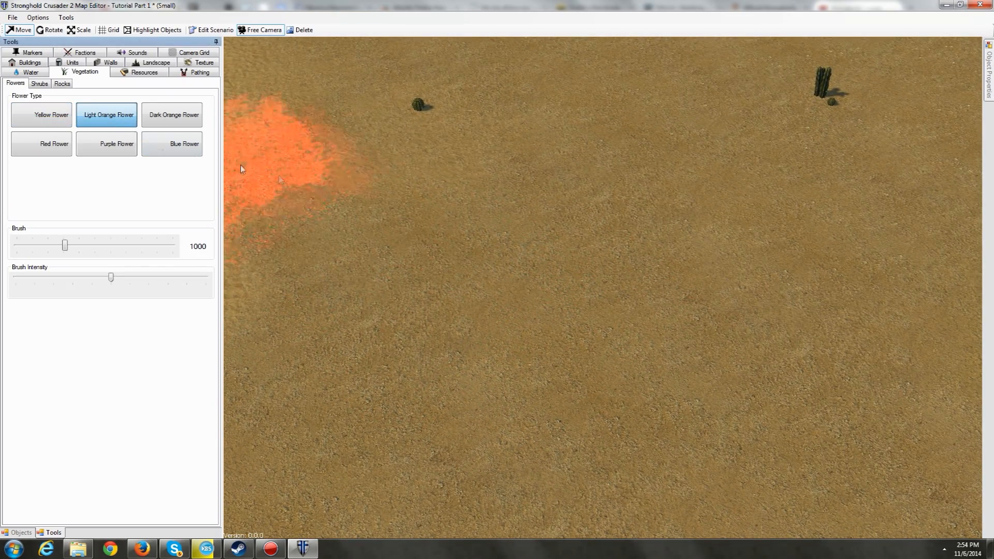
{"action": "left_click", "coordinate": [418, 245]}
{"action": "scroll", "coordinate": [549, 269], "scroll_direction": "up", "scroll_amount": 3}
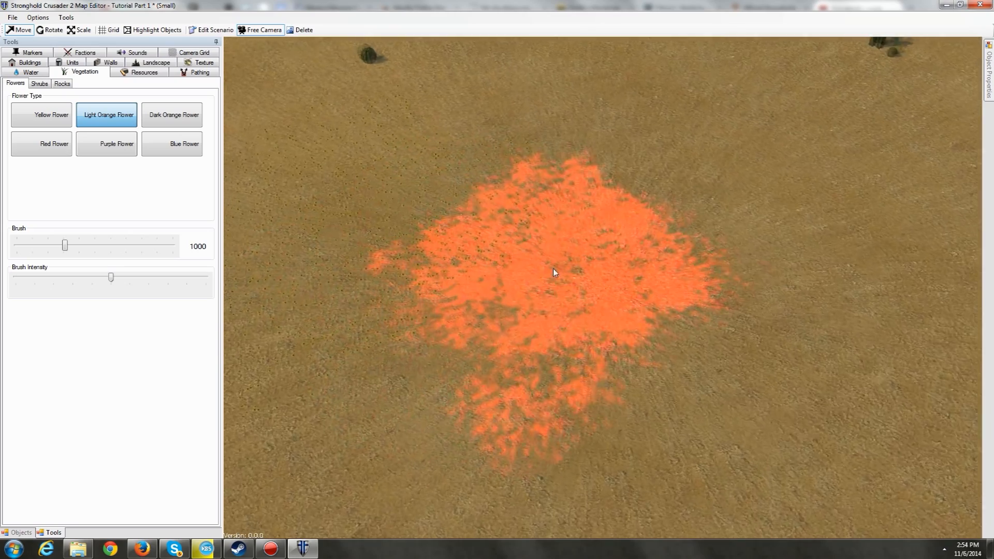
{"action": "scroll", "coordinate": [475, 254], "scroll_direction": "down", "scroll_amount": 4}
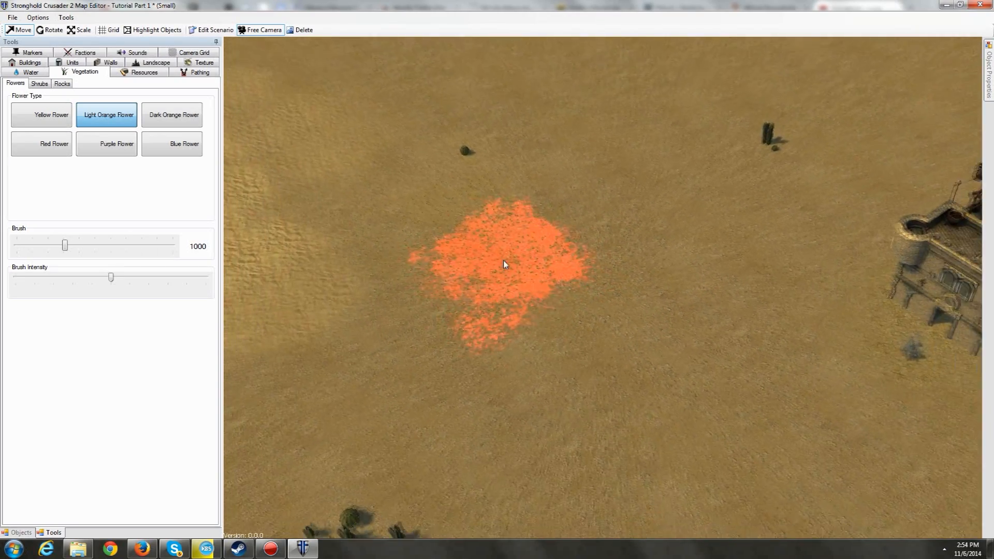
Place a small cluster of Mix forest trees on the sand between the lone round cactus and the dunes
{"action": "left_click", "coordinate": [144, 72]}
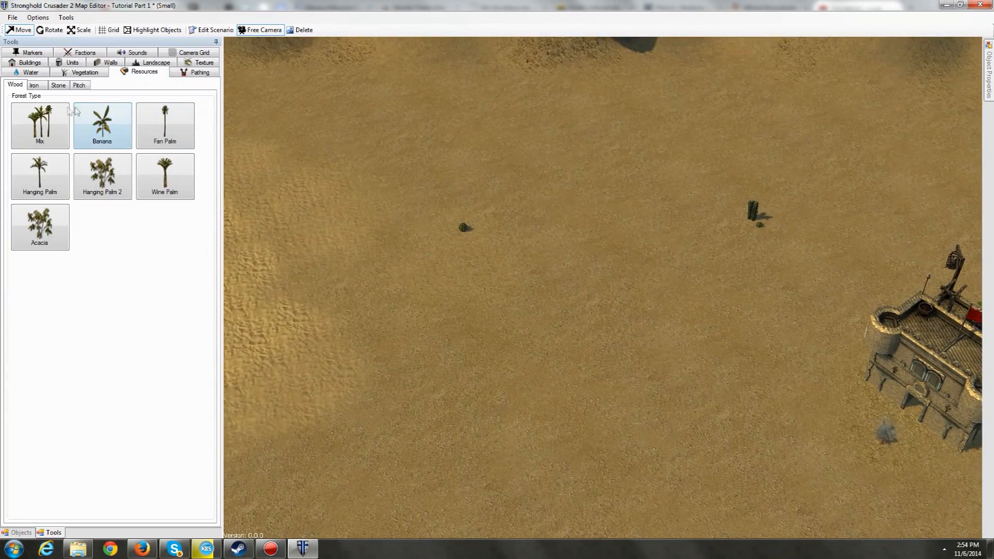
{"action": "left_click", "coordinate": [39, 128]}
{"action": "key", "text": "w"}
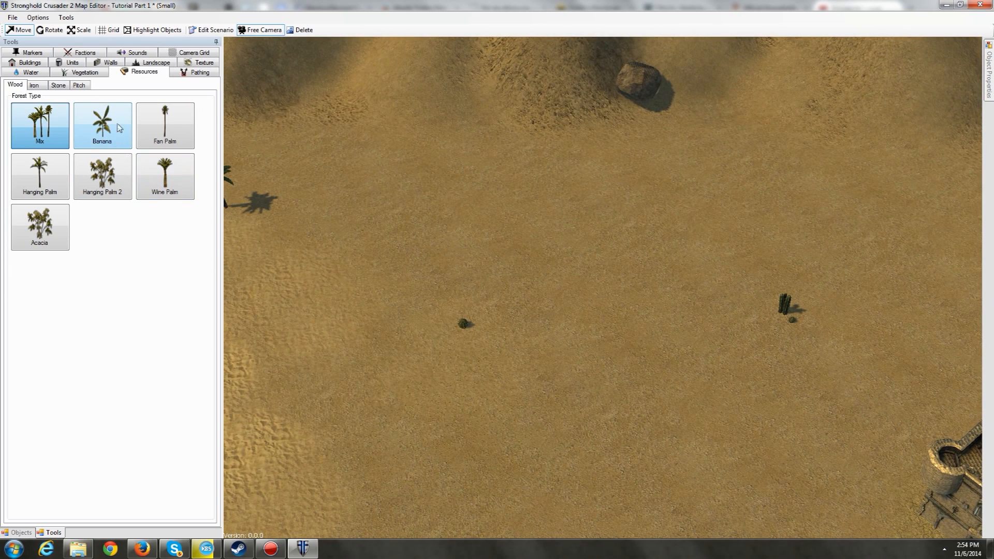
{"action": "left_click", "coordinate": [106, 135]}
{"action": "left_click", "coordinate": [64, 135]}
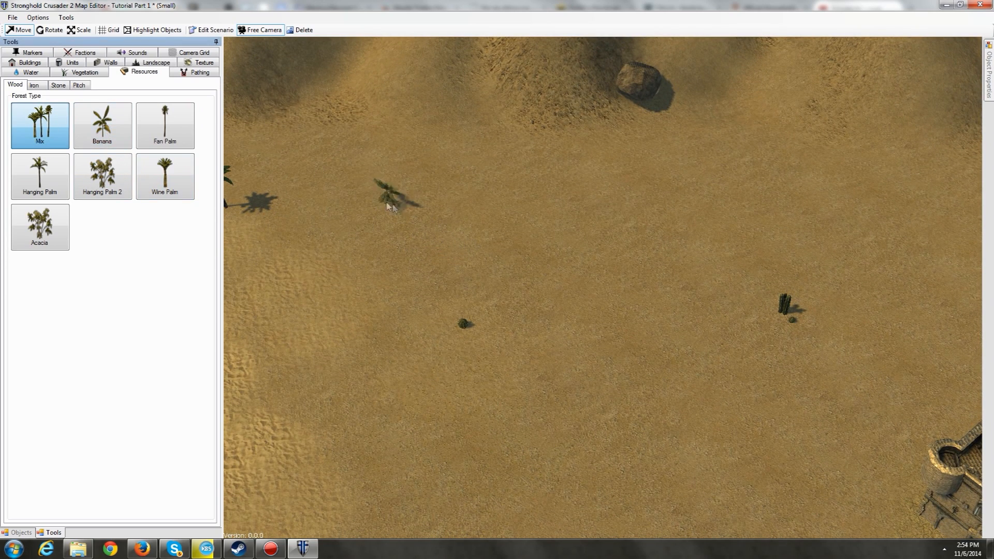
{"action": "left_click", "coordinate": [465, 246]}
{"action": "left_click", "coordinate": [484, 243]}
{"action": "left_click", "coordinate": [471, 252]}
{"action": "left_click", "coordinate": [449, 245]}
Paint an iron patch on the sand beside the new trees and a smaller stone patch on its far side
{"action": "left_click", "coordinate": [43, 85]}
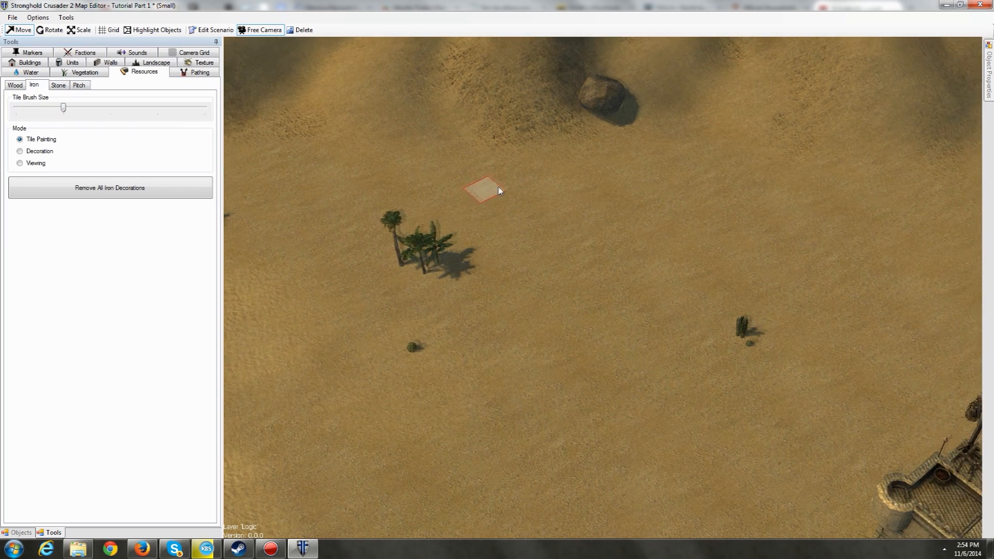
{"action": "mouse_move", "coordinate": [546, 184]}
{"action": "left_mouse_down"}
{"action": "mouse_move", "coordinate": [517, 212]}
{"action": "mouse_move", "coordinate": [531, 203]}
{"action": "mouse_move", "coordinate": [549, 243]}
{"action": "mouse_move", "coordinate": [558, 228]}
{"action": "mouse_move", "coordinate": [568, 239]}
{"action": "left_mouse_up"}
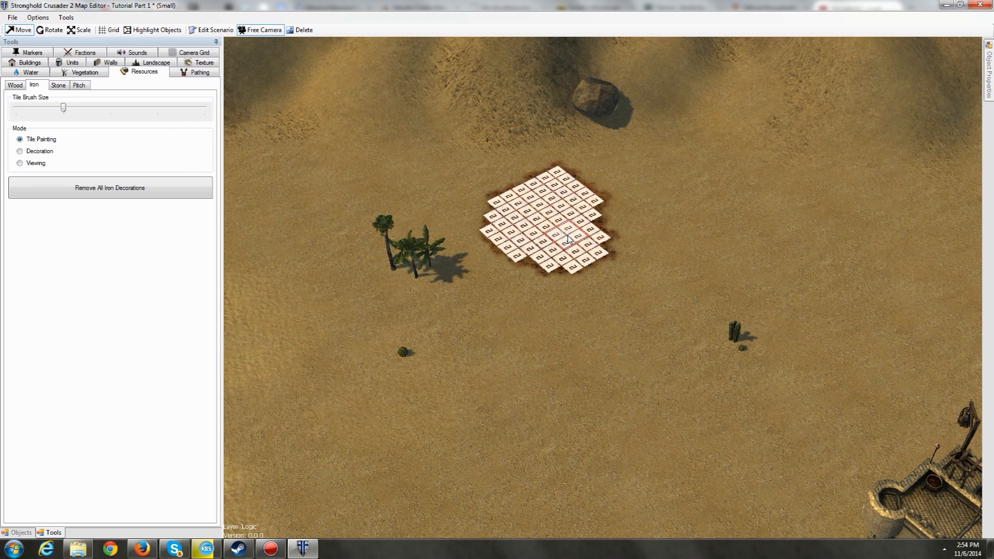
{"action": "left_click", "coordinate": [60, 85]}
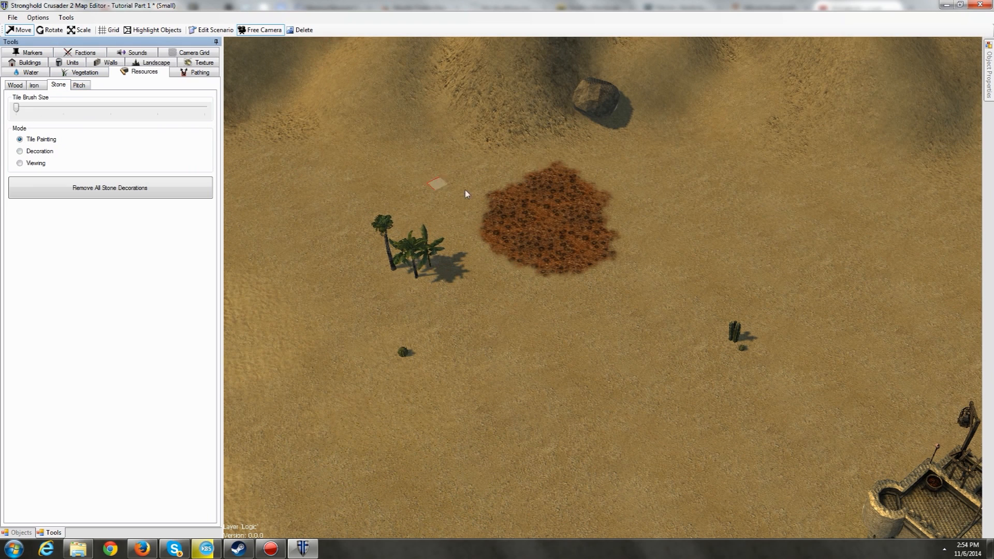
{"action": "mouse_move", "coordinate": [766, 209]}
{"action": "left_mouse_down"}
{"action": "mouse_move", "coordinate": [750, 228]}
{"action": "mouse_move", "coordinate": [792, 248]}
{"action": "left_mouse_up"}
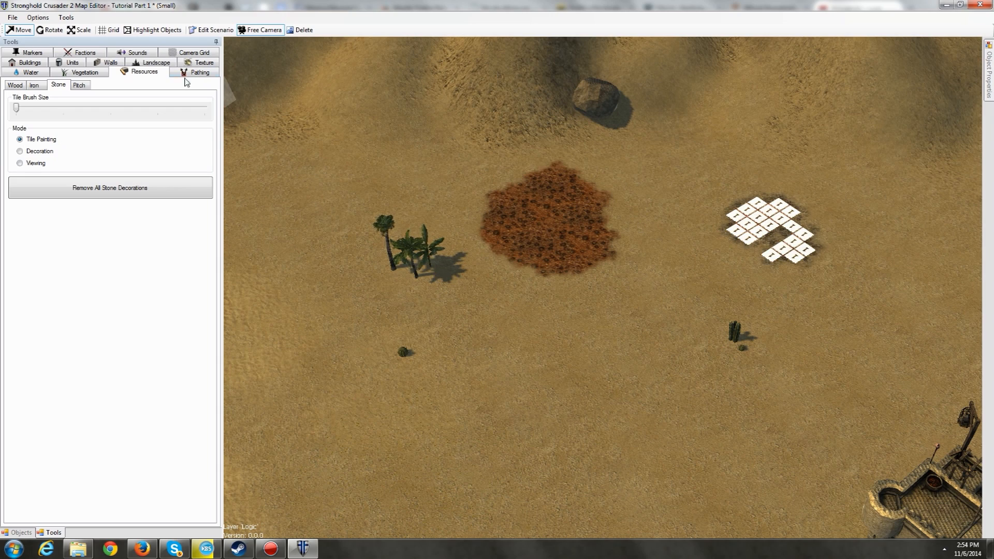
Paint a pitch patch on the sand on the opposite side of the new trees from the iron patch
{"action": "left_click", "coordinate": [77, 85]}
{"action": "mouse_move", "coordinate": [274, 174]}
{"action": "left_mouse_down"}
{"action": "mouse_move", "coordinate": [318, 200]}
{"action": "mouse_move", "coordinate": [342, 192]}
{"action": "mouse_move", "coordinate": [331, 202]}
{"action": "left_mouse_up"}
Examine the map's object list from the shrubs through to the sound, keep and pitch entries, and view the sound marker offshore
{"action": "middle_click_drag", "start_coordinate": [375, 276], "coordinate": [460, 214]}
{"action": "scroll", "coordinate": [548, 274], "scroll_direction": "down", "scroll_amount": 2}
{"action": "middle_click_drag", "start_coordinate": [577, 294], "coordinate": [431, 181]}
{"action": "middle_click_drag", "start_coordinate": [439, 231], "coordinate": [510, 126]}
{"action": "left_click", "coordinate": [20, 532]}
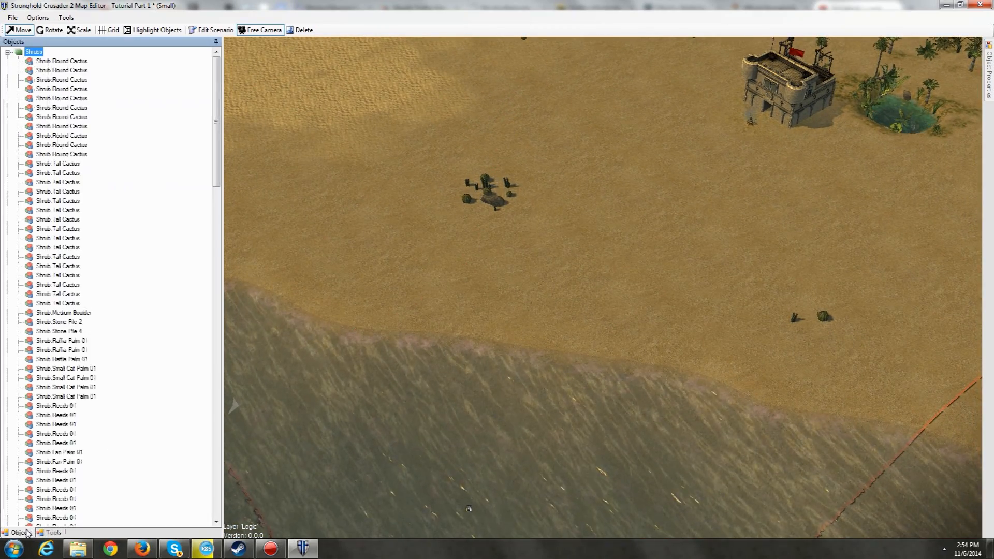
{"action": "scroll", "coordinate": [124, 195], "scroll_direction": "down", "scroll_amount": 20}
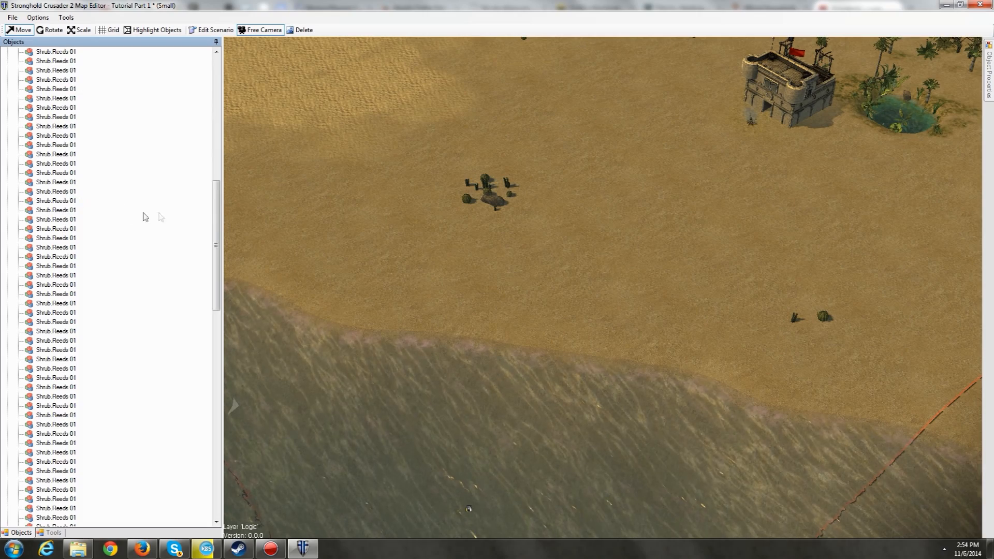
{"action": "scroll", "coordinate": [171, 266], "scroll_direction": "down", "scroll_amount": 4}
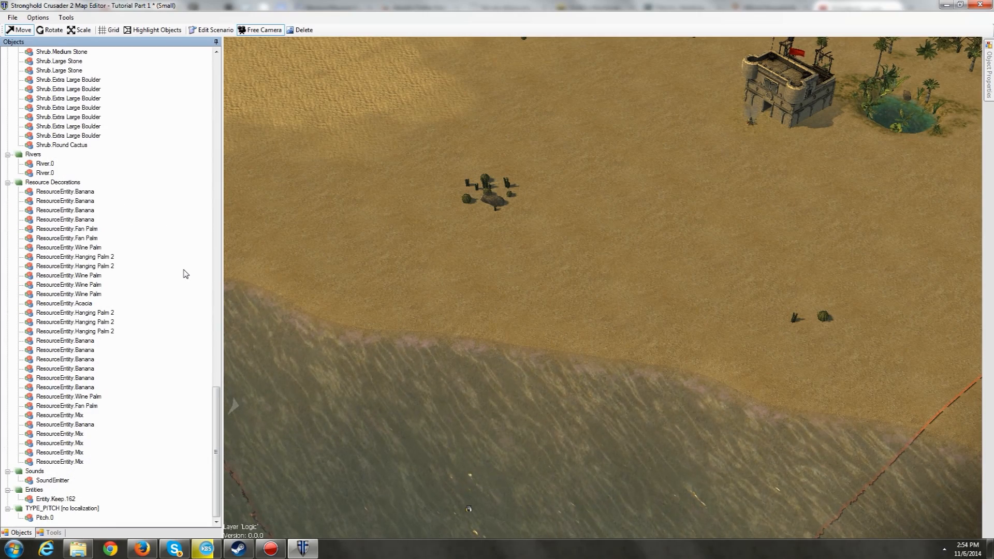
{"action": "middle_click_drag", "start_coordinate": [513, 346], "coordinate": [434, 309]}
{"action": "left_click", "coordinate": [52, 532]}
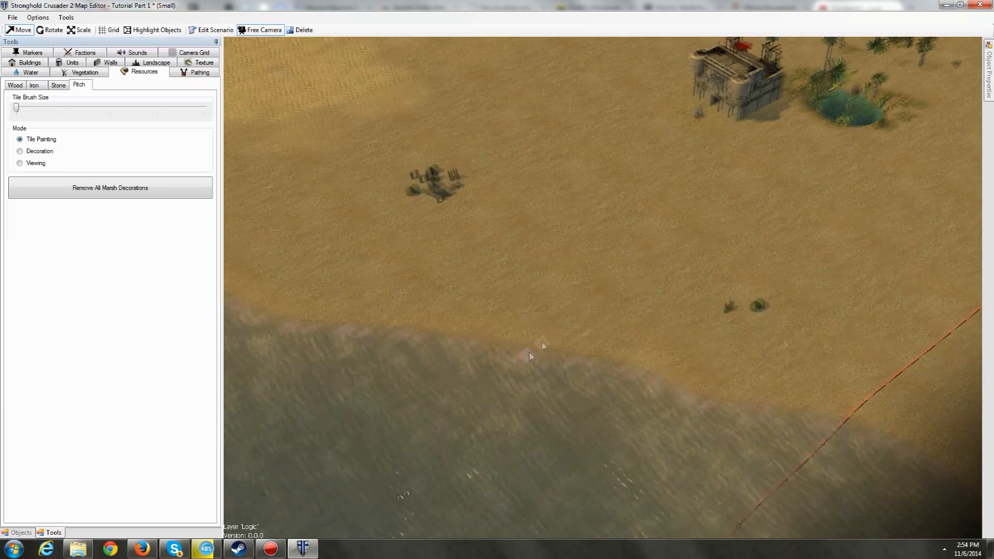
{"action": "middle_click_drag", "start_coordinate": [477, 383], "coordinate": [547, 310]}
{"action": "middle_click_drag", "start_coordinate": [501, 453], "coordinate": [536, 412]}
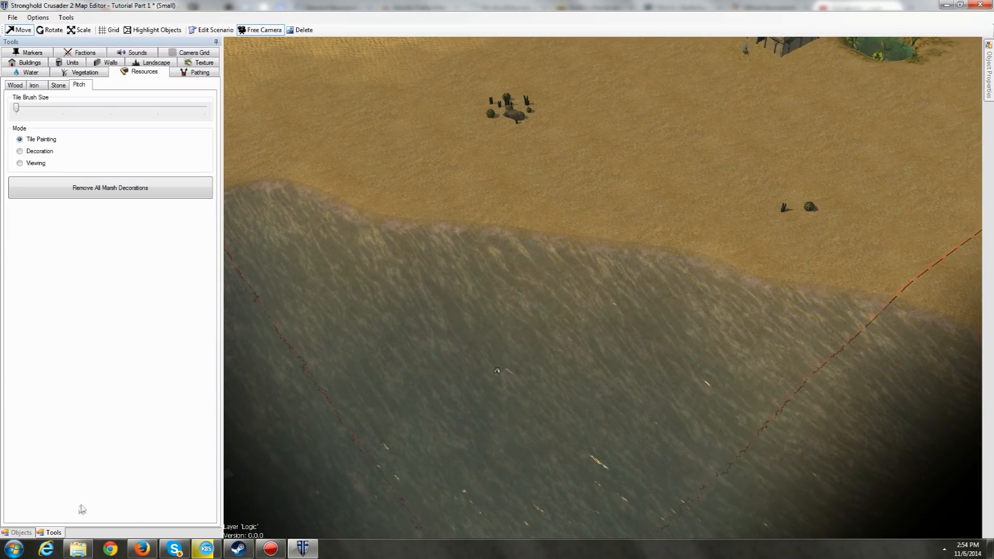
{"action": "left_click", "coordinate": [23, 532]}
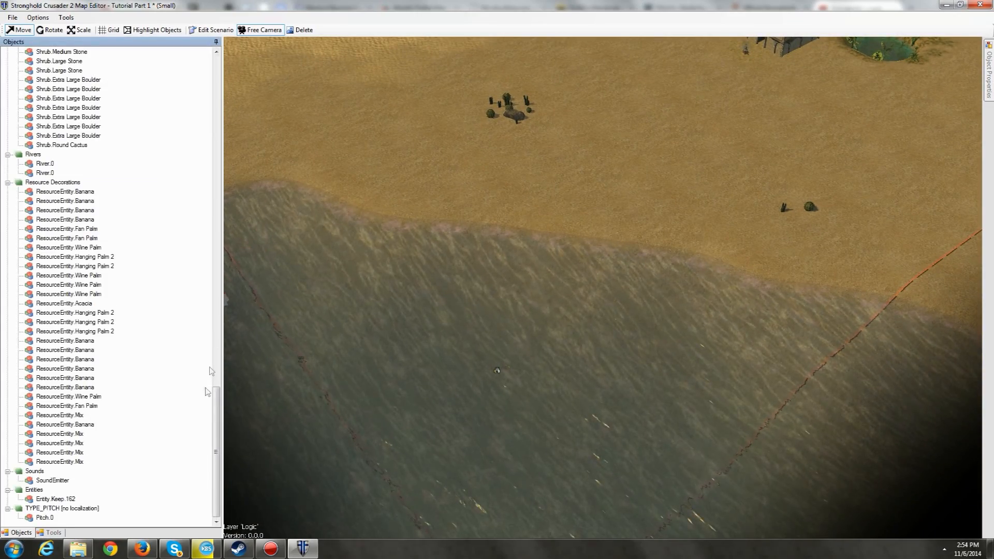
{"action": "left_click_drag", "start_coordinate": [218, 438], "coordinate": [220, 178]}
{"action": "left_click_drag", "start_coordinate": [223, 150], "coordinate": [217, 107]}
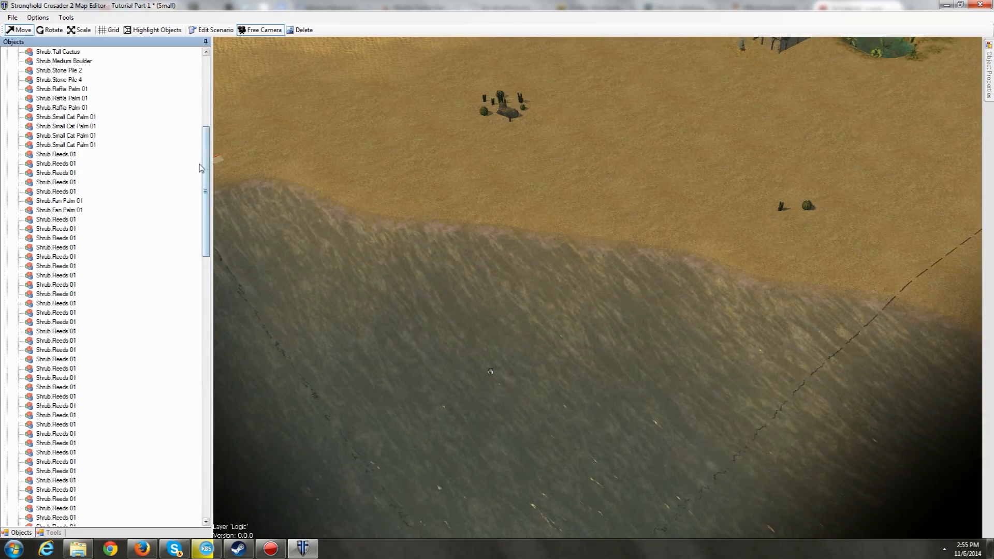
Collapse the Shrubs, Rivers, Resource Decorations, Entities and TYPE_PITCH groups in the object list, keeping Sounds expanded
{"action": "left_click_drag", "start_coordinate": [207, 166], "coordinate": [244, 62]}
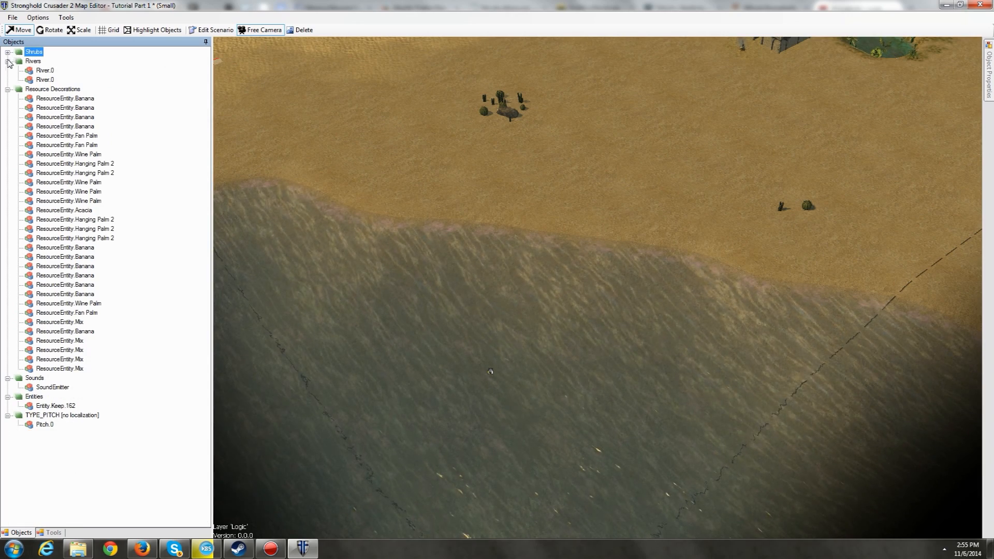
{"action": "left_click", "coordinate": [7, 61]}
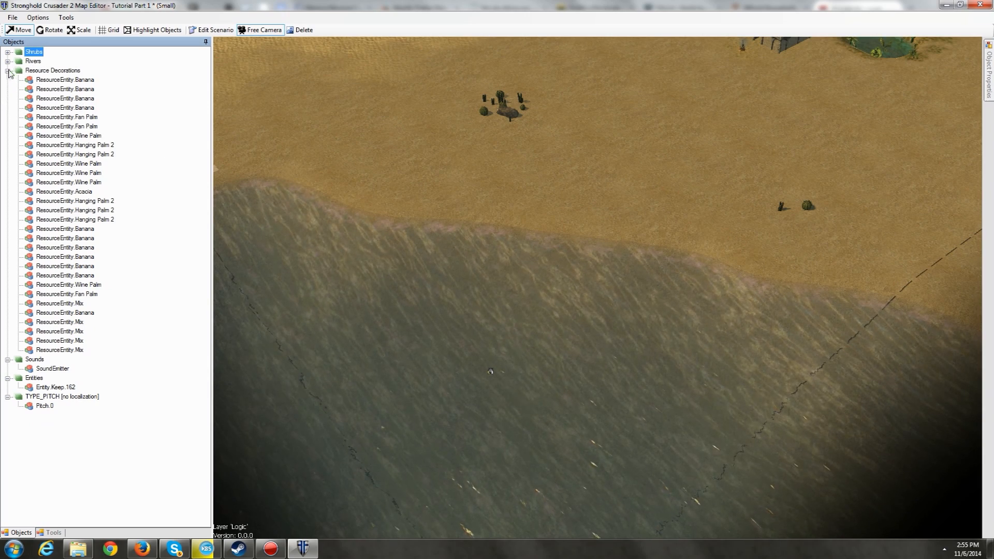
{"action": "left_click", "coordinate": [8, 70]}
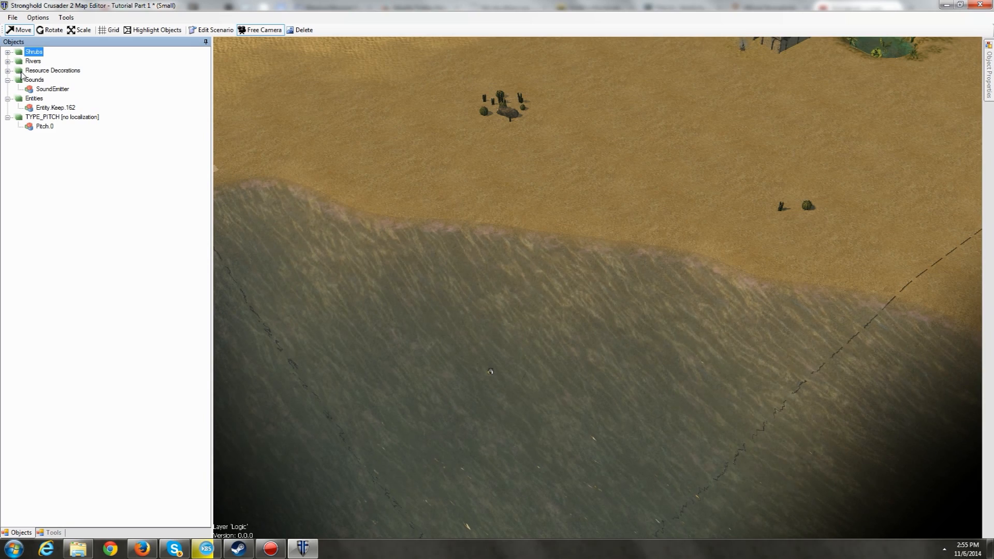
{"action": "left_click", "coordinate": [7, 80]}
{"action": "left_click", "coordinate": [8, 80]}
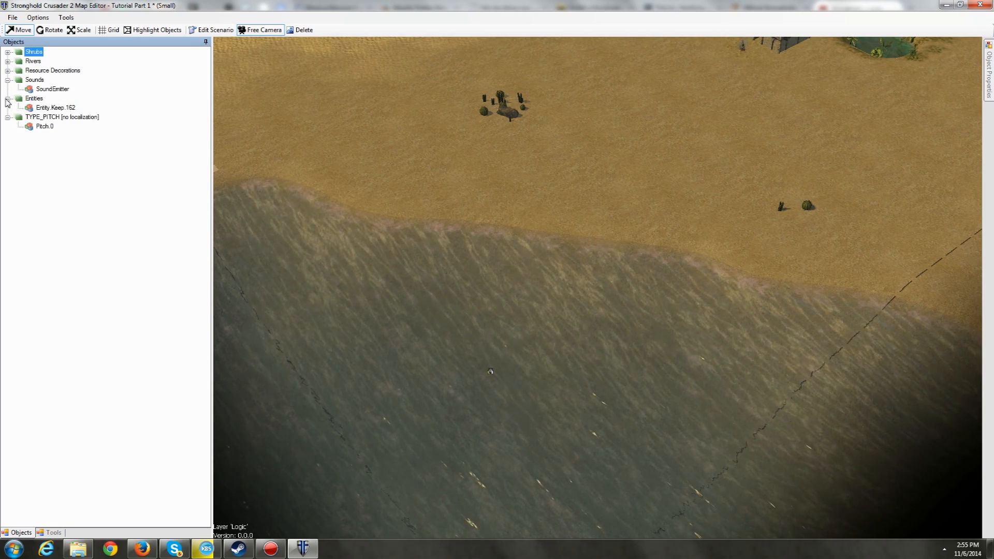
{"action": "left_click", "coordinate": [7, 99]}
{"action": "left_click", "coordinate": [8, 107]}
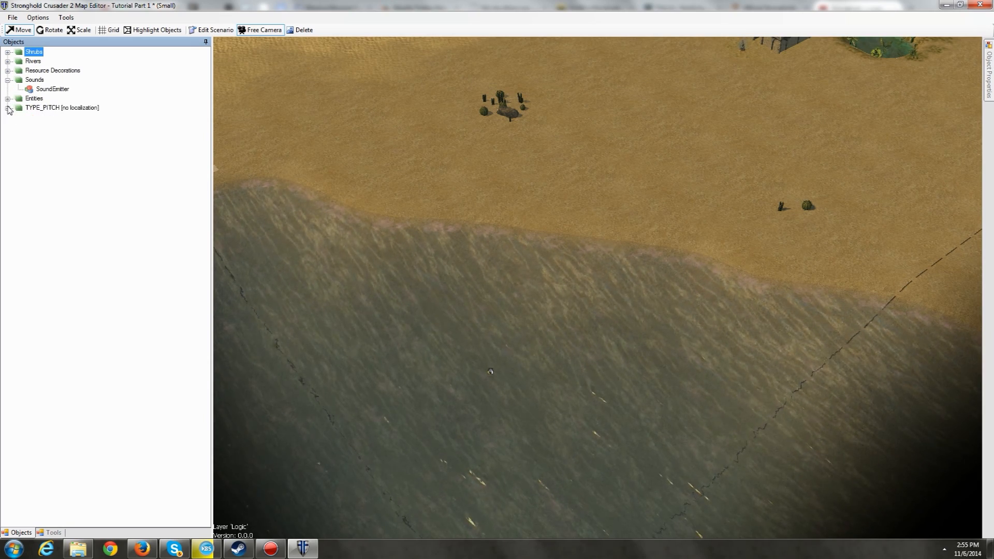
Locate the SoundEmitter on the map from the object list and delete it
{"action": "double_click", "coordinate": [51, 89]}
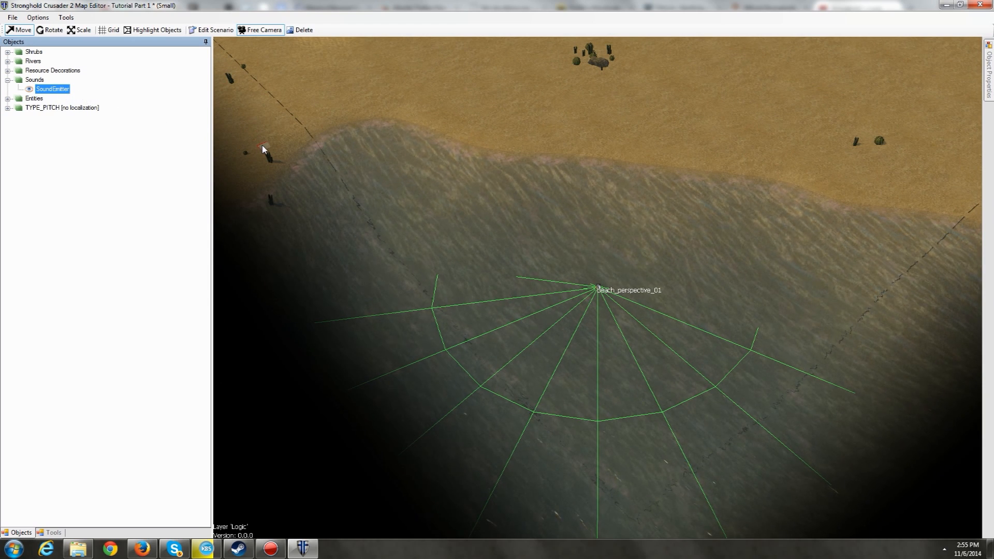
{"action": "key", "text": "Delete"}
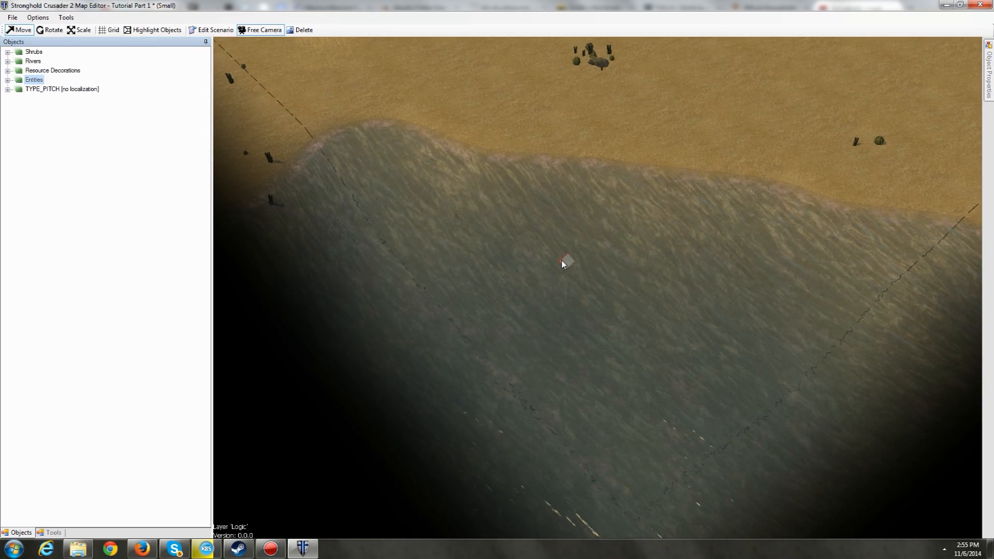
Expand the Entities group, locate the keep beside the oasis pond from its entry and delete it
{"action": "middle_click_drag", "start_coordinate": [561, 260], "coordinate": [415, 293]}
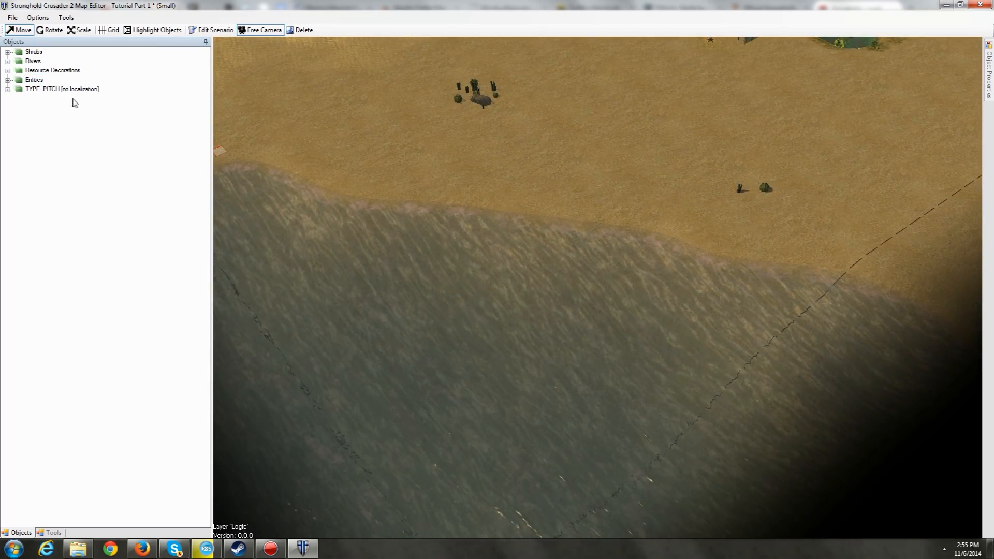
{"action": "scroll", "coordinate": [355, 311], "scroll_direction": "up", "scroll_amount": 3}
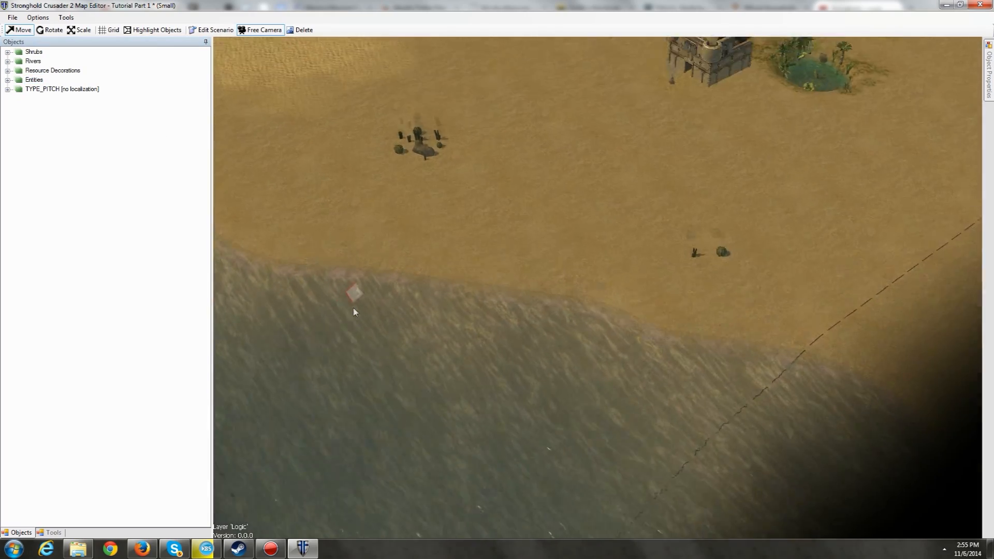
{"action": "double_click", "coordinate": [34, 80]}
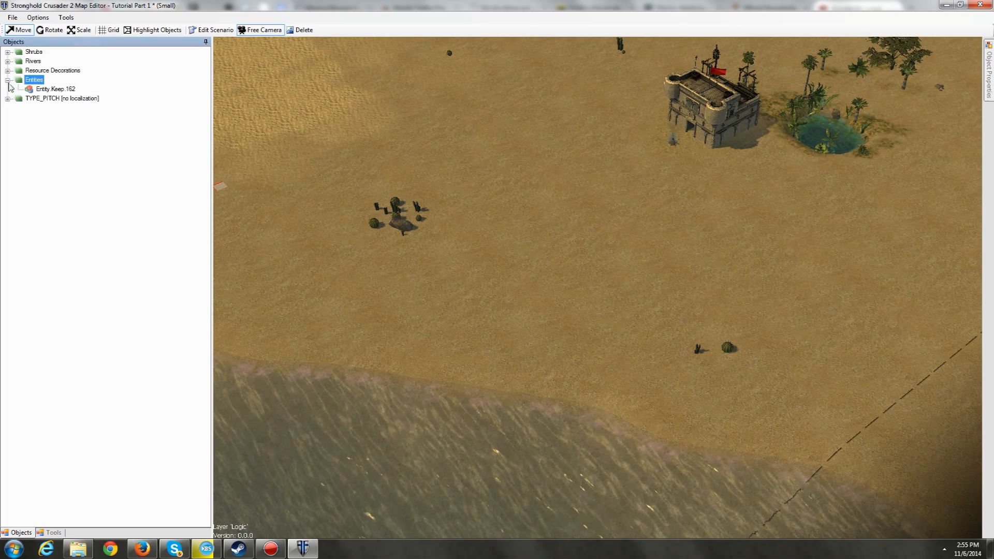
{"action": "double_click", "coordinate": [54, 89]}
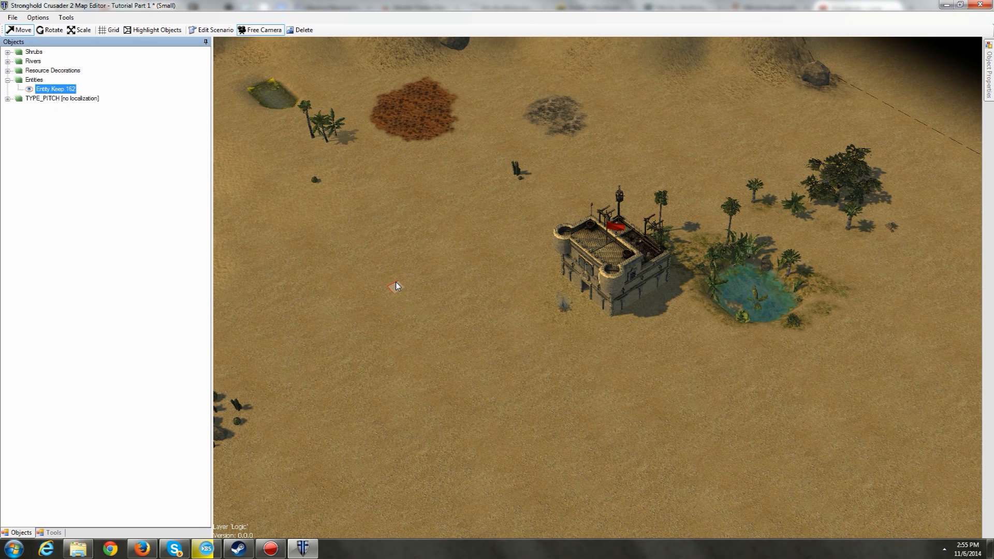
{"action": "key", "text": "Delete"}
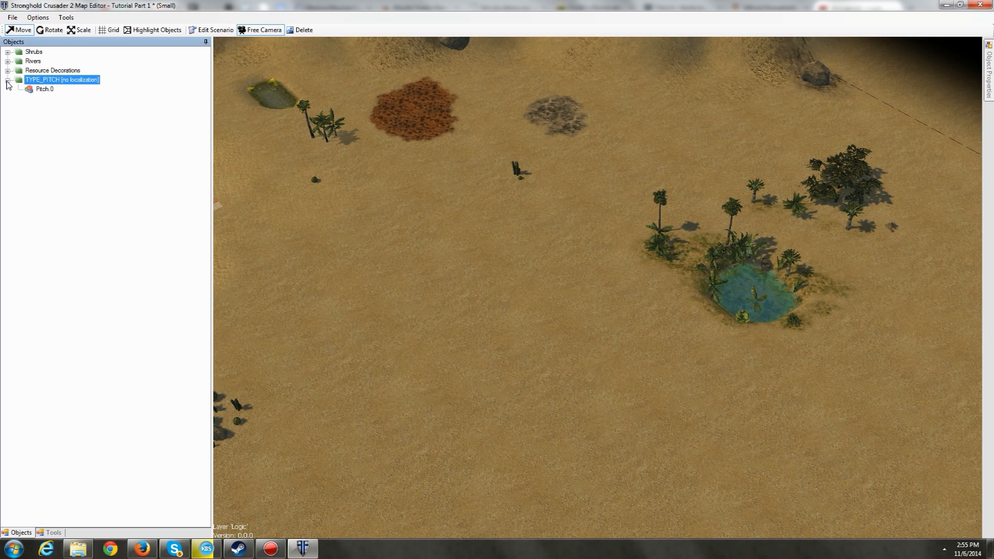
Expand Resource Decorations and locate Hanging Palm 2, Fan Palm and Mix tree entries on the map
{"action": "left_click", "coordinate": [7, 71]}
{"action": "left_click", "coordinate": [78, 145]}
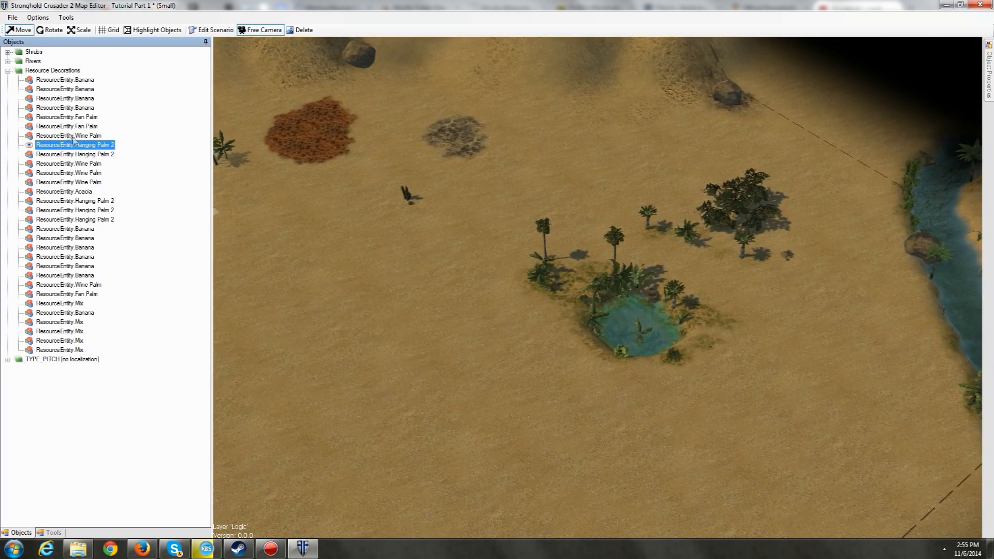
{"action": "left_click", "coordinate": [68, 126]}
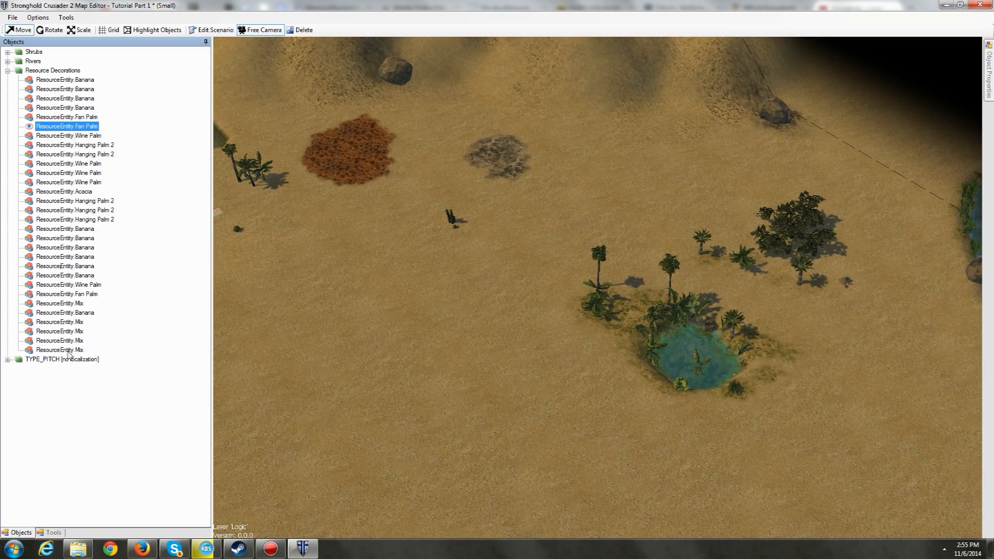
{"action": "left_click", "coordinate": [67, 350]}
{"action": "left_click", "coordinate": [62, 340]}
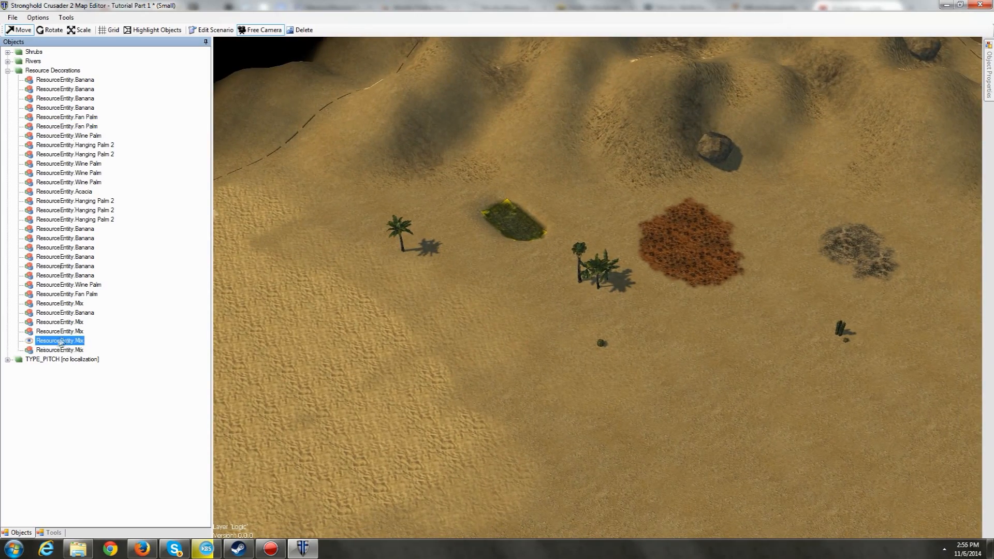
Locate the last Mix tree entry on the map and delete the final four Mix entries from Resource Decorations
{"action": "left_click", "coordinate": [54, 350]}
{"action": "left_click", "coordinate": [394, 300]}
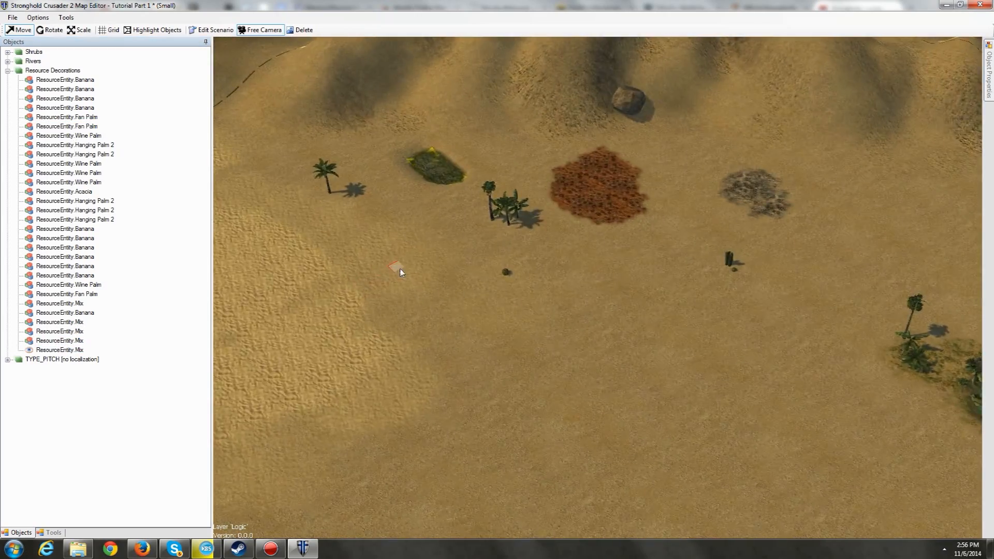
{"action": "middle_click_drag", "start_coordinate": [377, 303], "coordinate": [468, 296]}
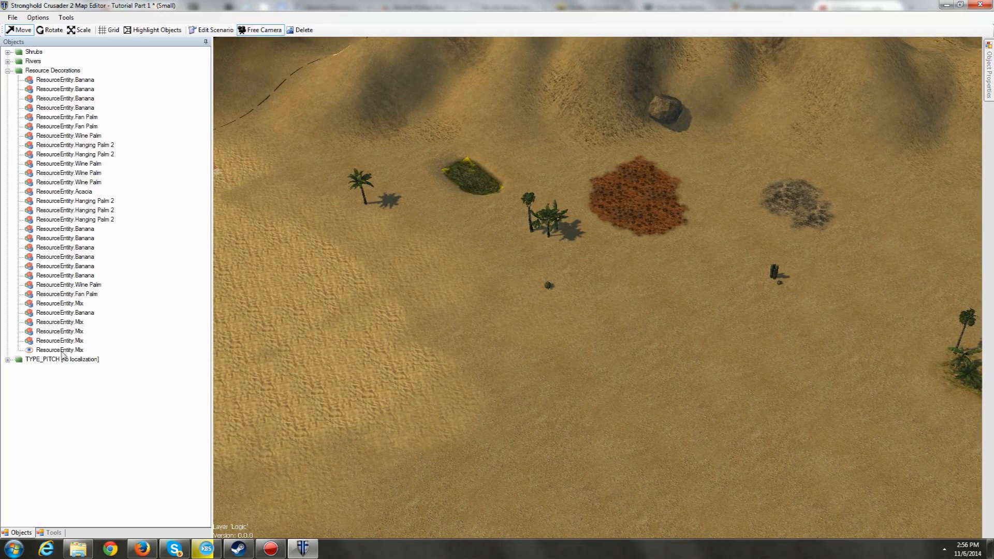
{"action": "left_click", "coordinate": [61, 351]}
{"action": "key", "text": "Delete"}
{"action": "key", "text": "Delete"}
{"action": "key", "text": "Delete"}
{"action": "key", "text": "Delete"}
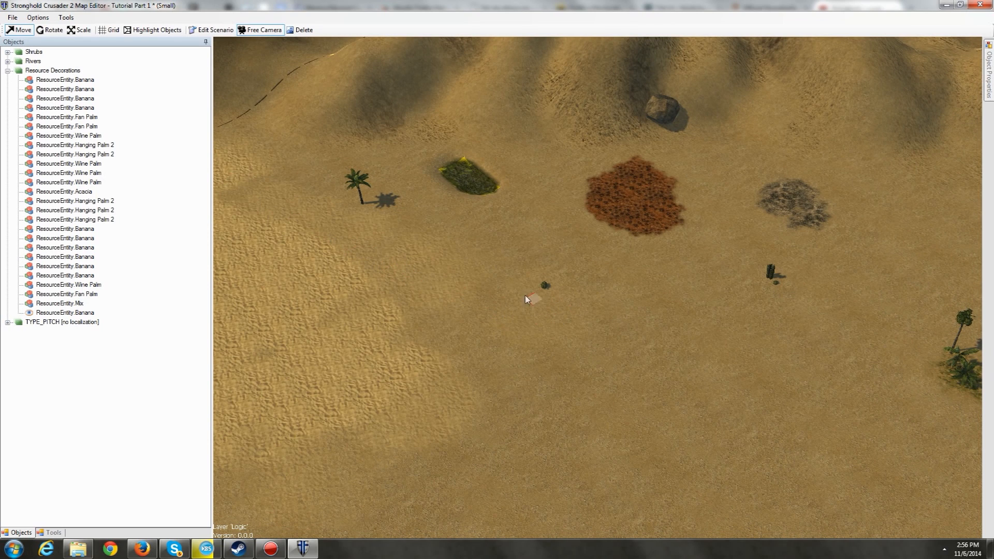
Inspect the round cactus up close, collapse Resource Decorations and expand the Shrubs group in the object list
{"action": "scroll", "coordinate": [539, 308], "scroll_direction": "up", "scroll_amount": 3}
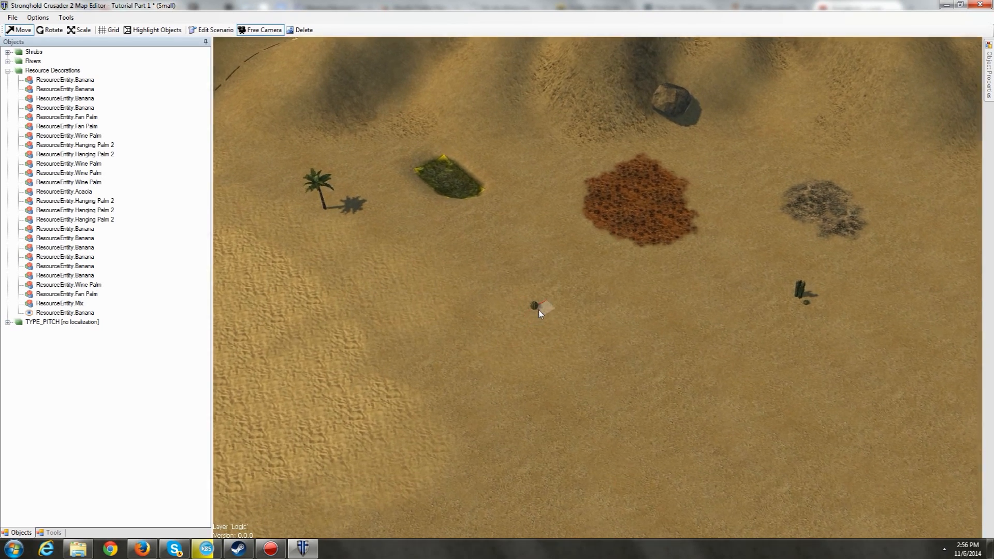
{"action": "scroll", "coordinate": [519, 325], "scroll_direction": "up", "scroll_amount": 4}
{"action": "key", "text": "a"}
{"action": "key", "text": "s"}
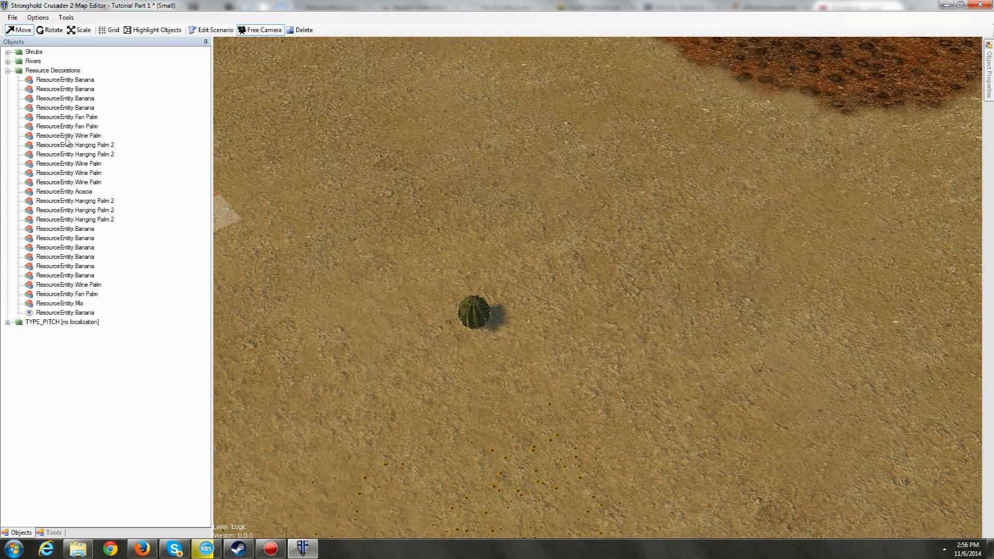
{"action": "left_click", "coordinate": [7, 70]}
{"action": "left_click", "coordinate": [7, 51]}
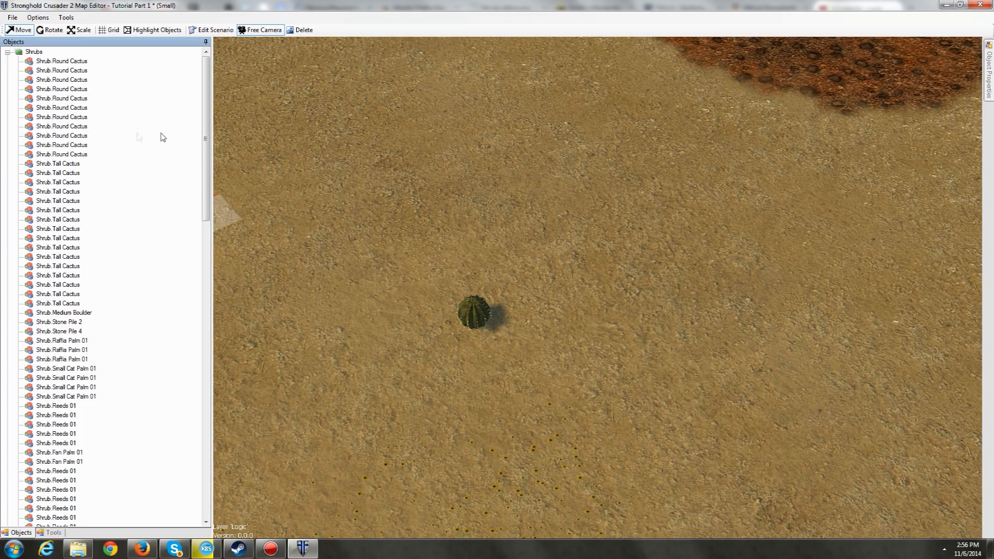
Check Round Cactus entries in the Shrubs group to find the lone cactus near the iron deposit, and delete it
{"action": "left_click", "coordinate": [55, 61]}
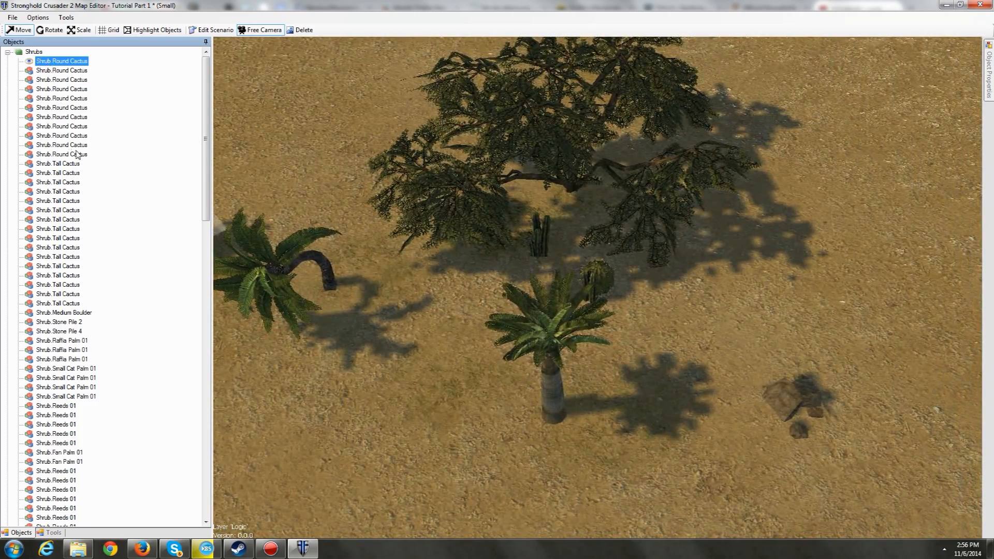
{"action": "left_click", "coordinate": [63, 154]}
{"action": "scroll", "coordinate": [143, 171], "scroll_direction": "down", "scroll_amount": 20}
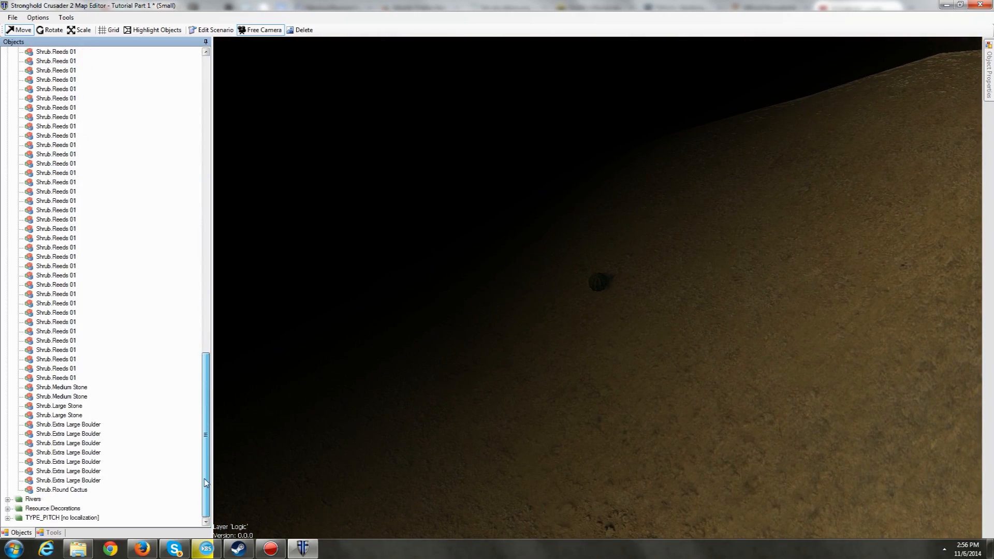
{"action": "left_click", "coordinate": [71, 489]}
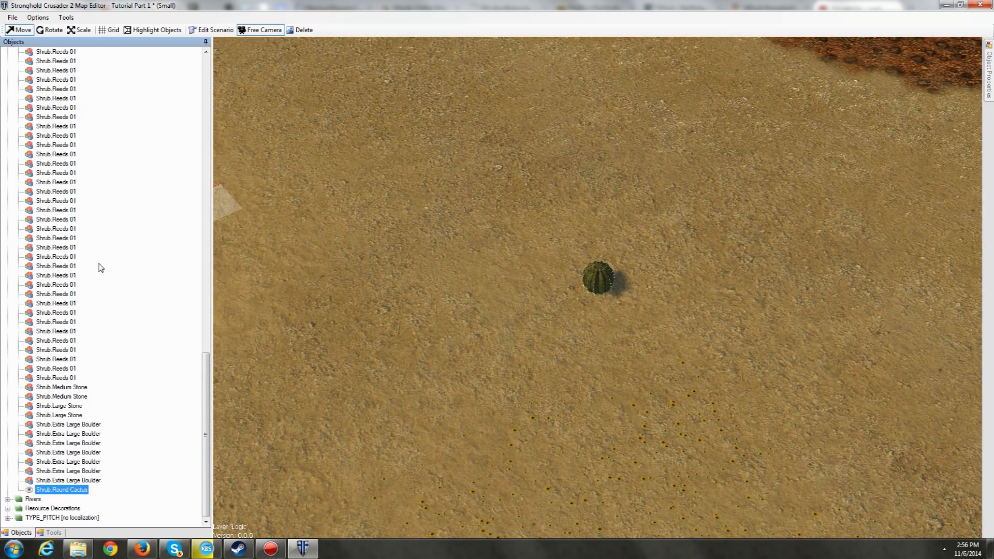
{"action": "mouse_move", "coordinate": [208, 394]}
{"action": "left_mouse_down"}
{"action": "mouse_move", "coordinate": [207, 133]}
{"action": "mouse_move", "coordinate": [208, 394]}
{"action": "left_mouse_up"}
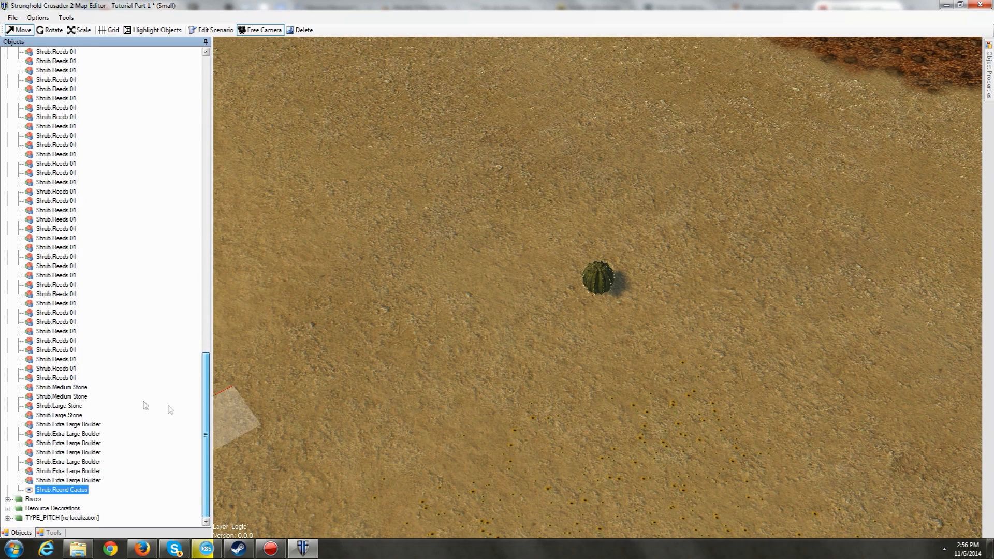
{"action": "key", "text": "Delete"}
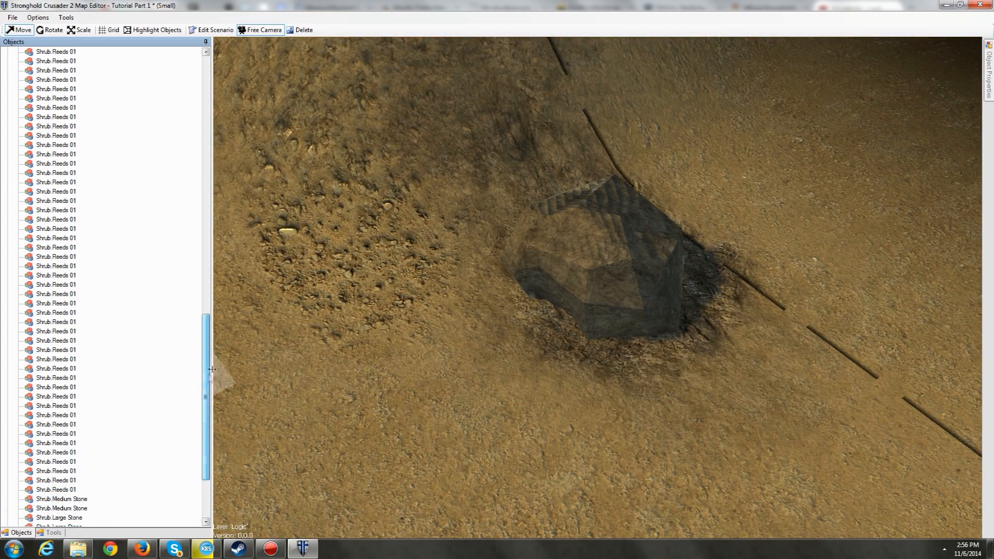
Return to the pitch, iron and stone deposits on the map and bring up the resource painting tools
{"action": "left_click", "coordinate": [281, 170]}
{"action": "scroll", "coordinate": [343, 202], "scroll_direction": "down", "scroll_amount": 10}
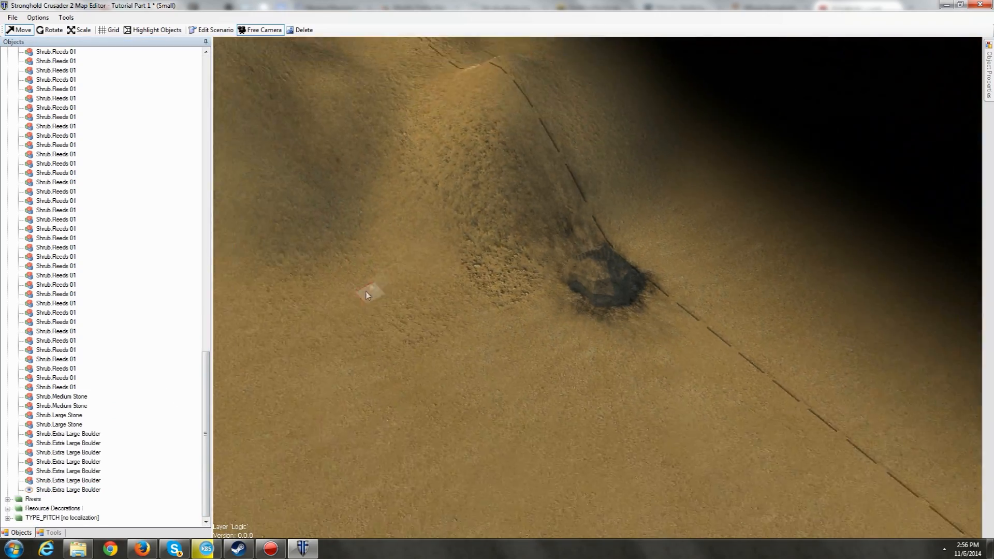
{"action": "key", "text": "a"}
{"action": "key", "text": "s"}
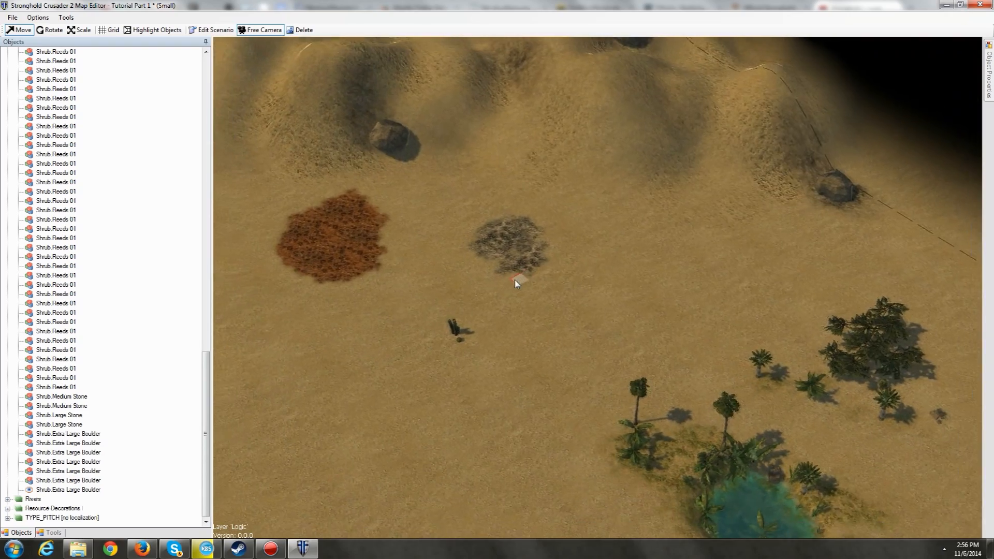
{"action": "key", "text": "a"}
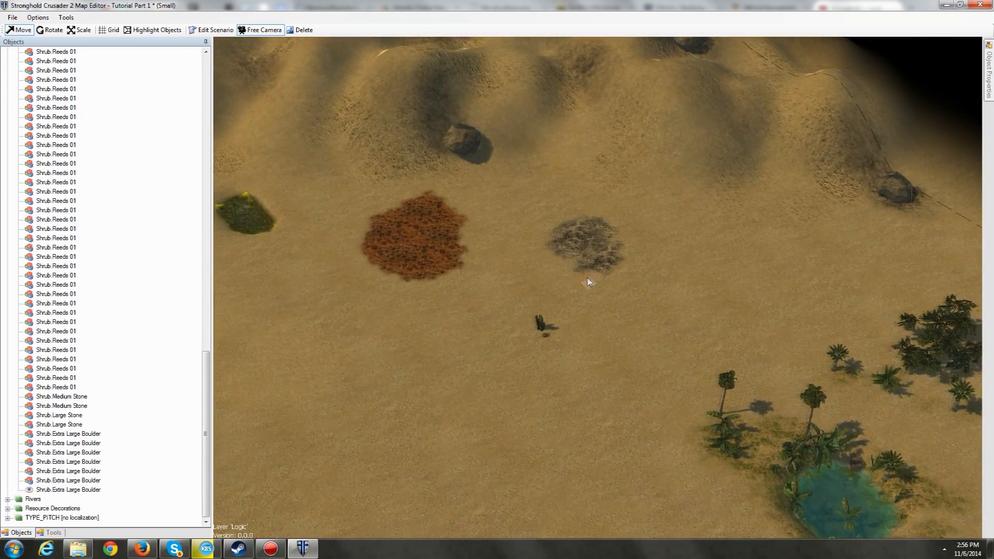
{"action": "key", "text": "a"}
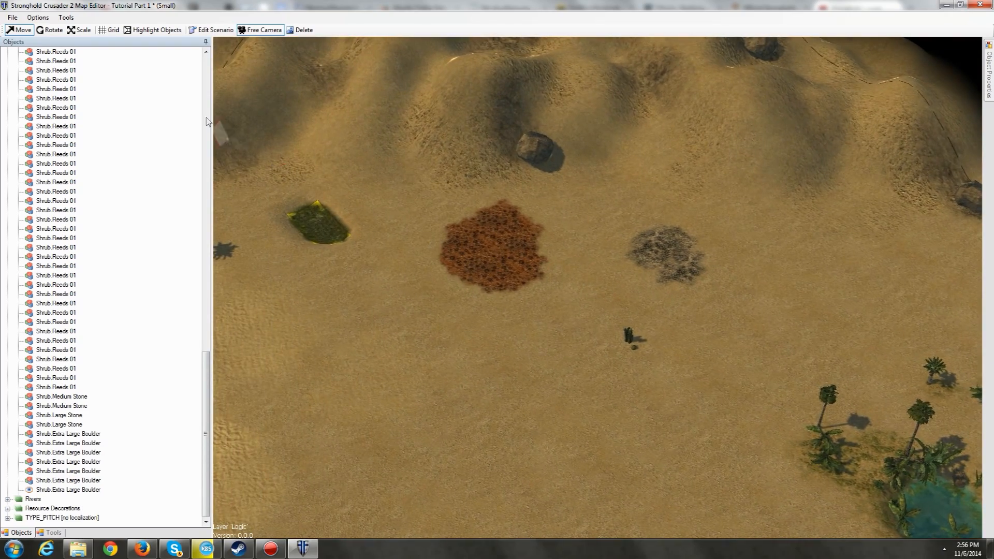
{"action": "left_click", "coordinate": [50, 533]}
{"action": "key", "text": "s"}
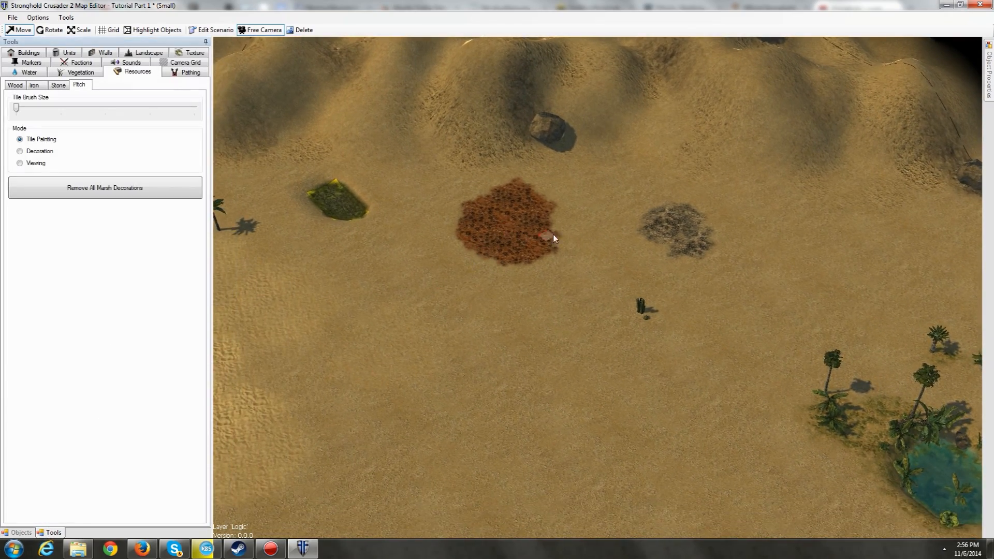
{"action": "scroll", "coordinate": [458, 290], "scroll_direction": "up", "scroll_amount": 3}
{"action": "key", "text": "w"}
{"action": "key", "text": "a"}
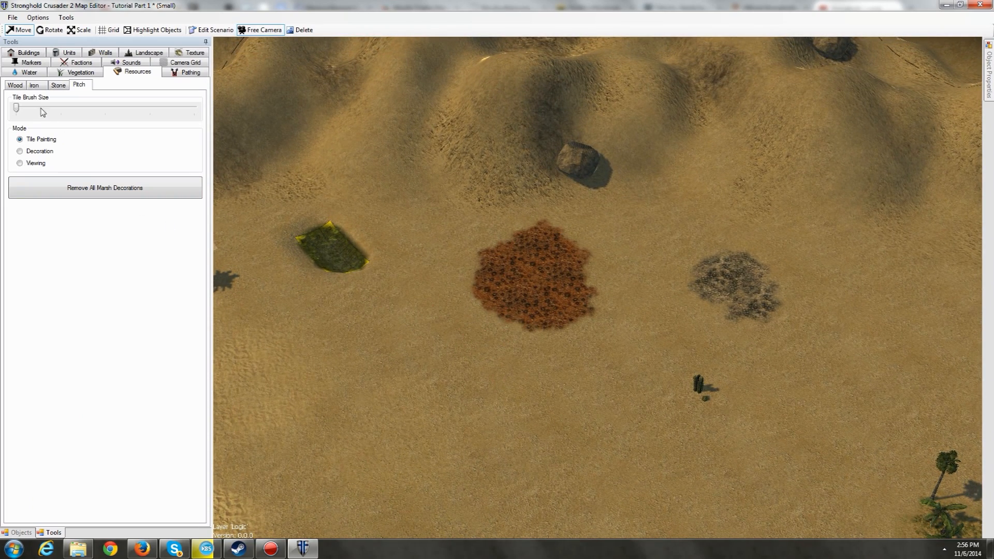
Paint a second, smaller iron patch beside the existing iron deposit
{"action": "left_click", "coordinate": [34, 87]}
{"action": "key", "text": "d"}
{"action": "key", "text": "s"}
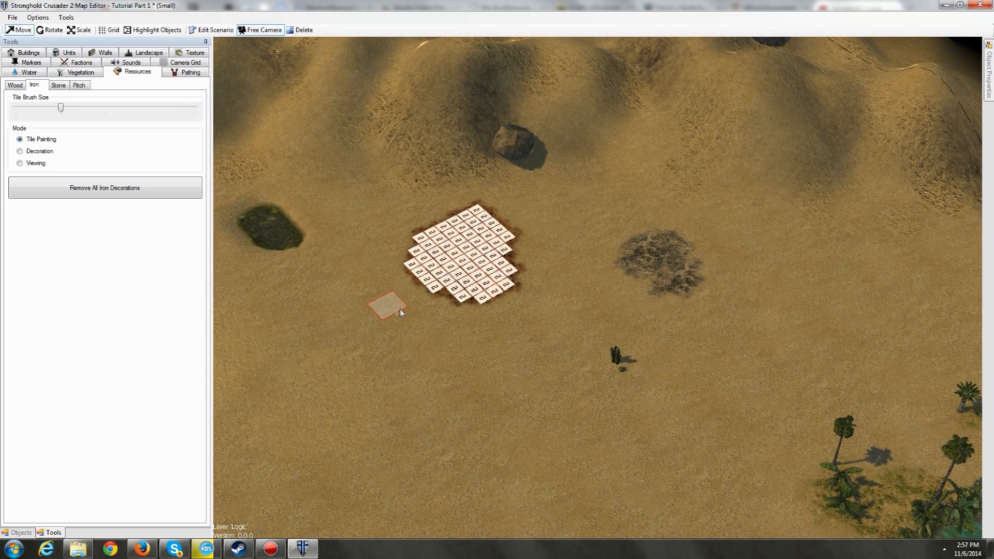
{"action": "mouse_move", "coordinate": [364, 312]}
{"action": "left_mouse_down"}
{"action": "mouse_move", "coordinate": [380, 331]}
{"action": "mouse_move", "coordinate": [386, 303]}
{"action": "mouse_move", "coordinate": [419, 345]}
{"action": "left_mouse_up"}
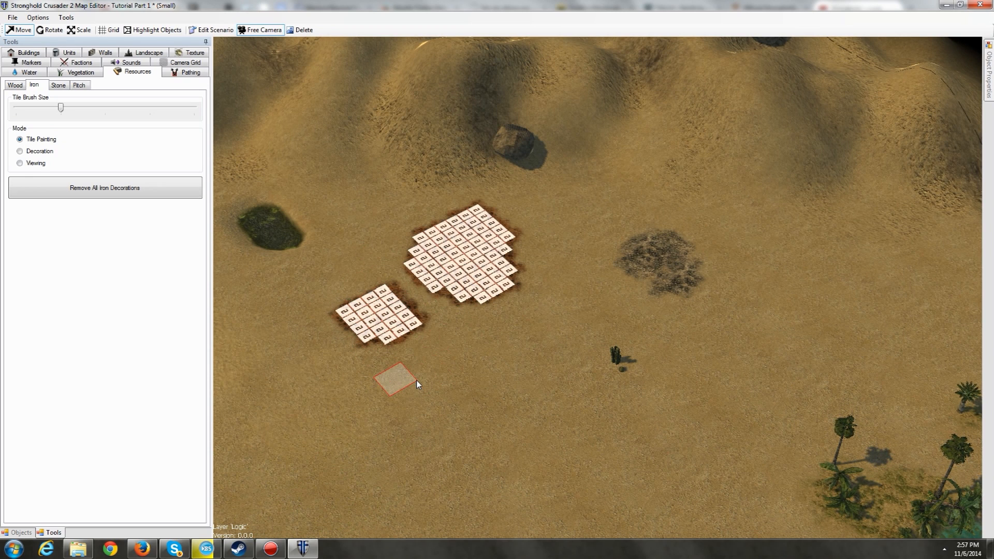
Erase both iron patches and all tiles of the stone deposit
{"action": "mouse_move", "coordinate": [387, 338]}
{"action": "left_mouse_down"}
{"action": "mouse_move", "coordinate": [404, 313]}
{"action": "mouse_move", "coordinate": [382, 288]}
{"action": "mouse_move", "coordinate": [500, 292]}
{"action": "mouse_move", "coordinate": [400, 233]}
{"action": "mouse_move", "coordinate": [504, 290]}
{"action": "mouse_move", "coordinate": [412, 203]}
{"action": "mouse_move", "coordinate": [487, 212]}
{"action": "mouse_move", "coordinate": [465, 218]}
{"action": "left_mouse_up"}
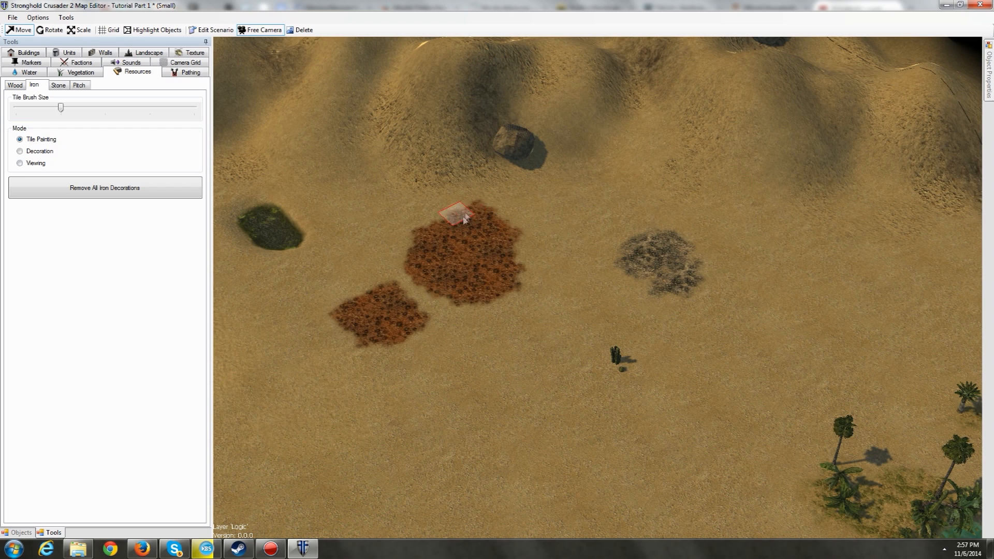
{"action": "left_click", "coordinate": [59, 86]}
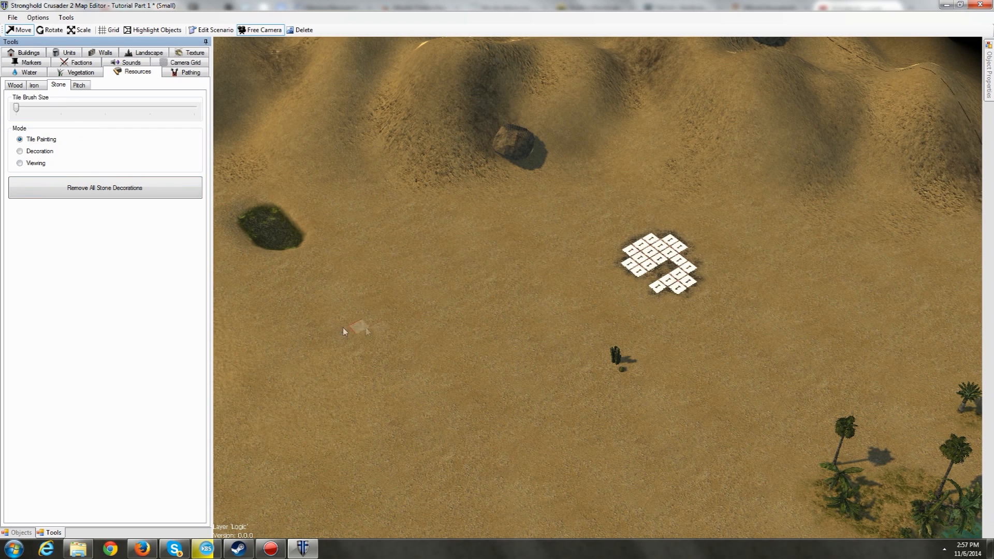
{"action": "mouse_move", "coordinate": [658, 288]}
{"action": "right_mouse_down"}
{"action": "mouse_move", "coordinate": [639, 274]}
{"action": "mouse_move", "coordinate": [645, 291]}
{"action": "right_mouse_up"}
{"action": "mouse_move", "coordinate": [630, 252]}
{"action": "right_mouse_down"}
{"action": "mouse_move", "coordinate": [681, 263]}
{"action": "mouse_move", "coordinate": [683, 287]}
{"action": "mouse_move", "coordinate": [679, 255]}
{"action": "mouse_move", "coordinate": [654, 245]}
{"action": "right_mouse_up"}
Erase the pitch deposit near the lone palm tree
{"action": "middle_click_drag", "start_coordinate": [334, 332], "coordinate": [526, 353]}
{"action": "left_click", "coordinate": [79, 86]}
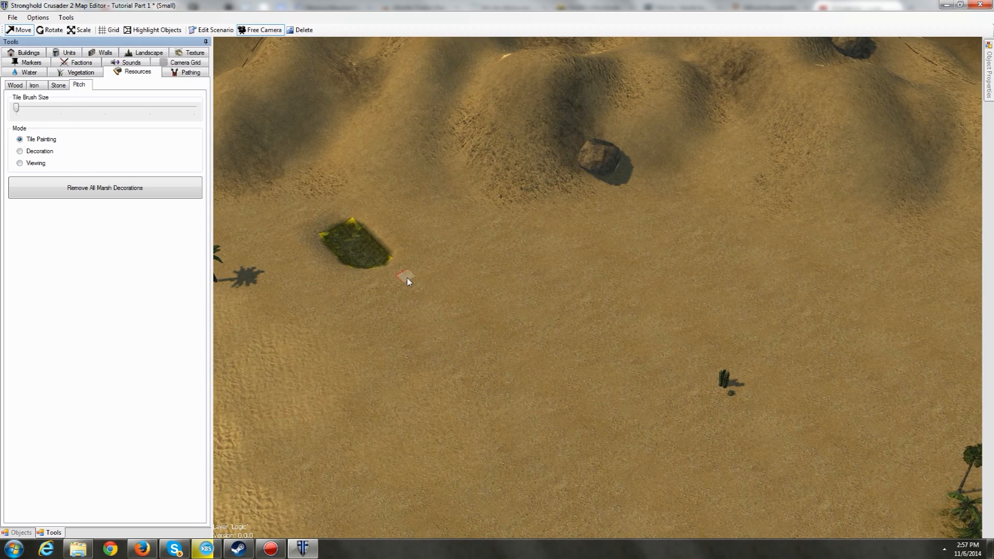
{"action": "middle_click_drag", "start_coordinate": [407, 281], "coordinate": [459, 308]}
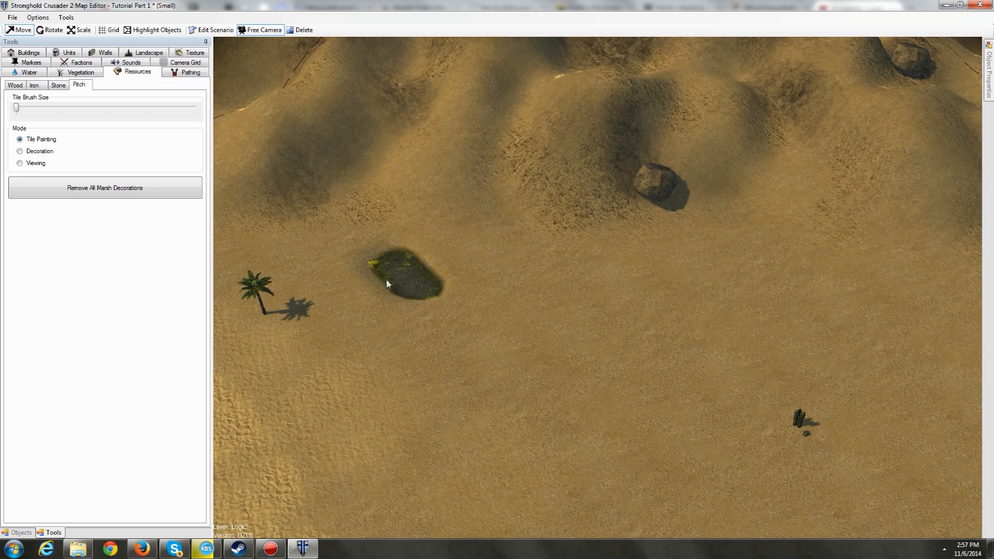
{"action": "right_click_drag", "start_coordinate": [388, 287], "coordinate": [371, 269]}
{"action": "middle_click_drag", "start_coordinate": [754, 414], "coordinate": [576, 263]}
{"action": "scroll", "coordinate": [481, 258], "scroll_direction": "down", "scroll_amount": 3}
{"action": "middle_click_drag", "start_coordinate": [404, 190], "coordinate": [407, 301]}
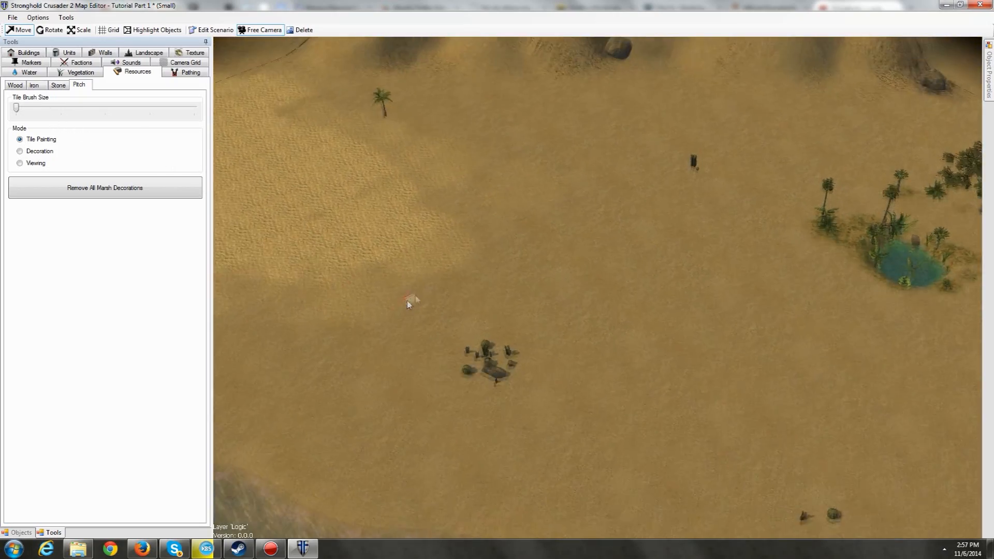
{"action": "left_click", "coordinate": [34, 84]}
{"action": "left_click_drag", "start_coordinate": [16, 107], "coordinate": [60, 107]}
{"action": "middle_click_drag", "start_coordinate": [241, 184], "coordinate": [327, 234]}
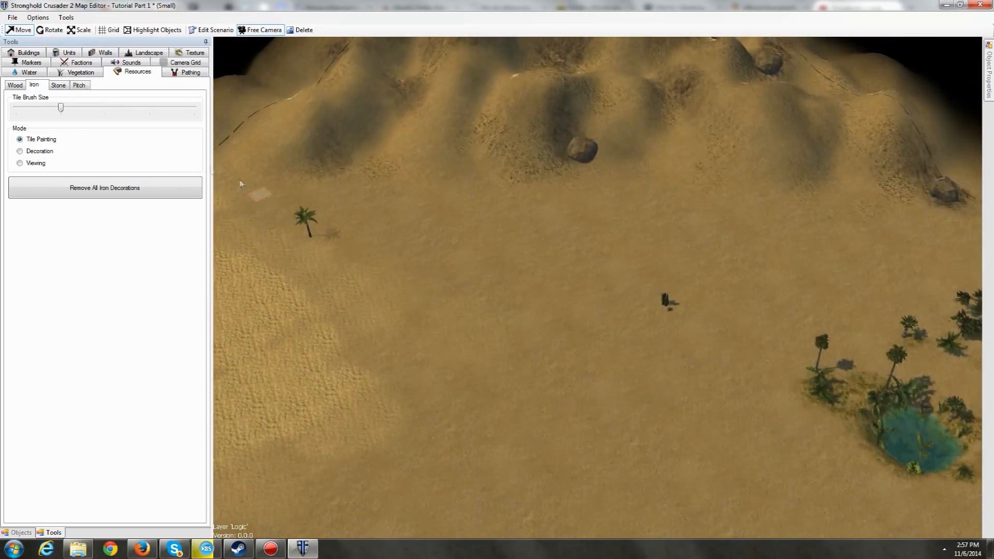
{"action": "left_click", "coordinate": [14, 86]}
{"action": "left_click", "coordinate": [35, 86]}
{"action": "left_click", "coordinate": [56, 85]}
{"action": "left_click", "coordinate": [77, 85]}
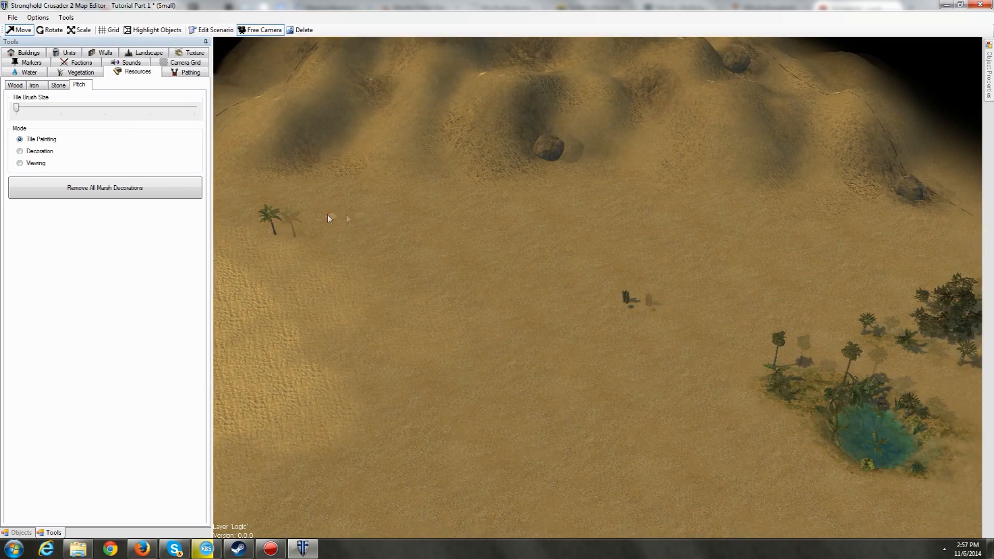
Plant a dense grove of Mix forest trees on the sand at the foot of the hills, near the boulder
{"action": "left_click", "coordinate": [15, 85]}
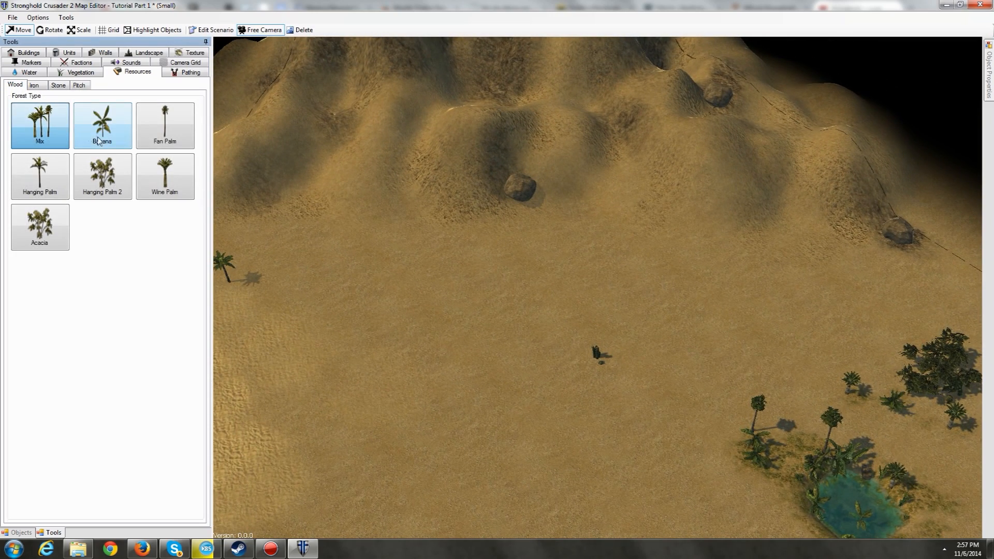
{"action": "left_click", "coordinate": [57, 134]}
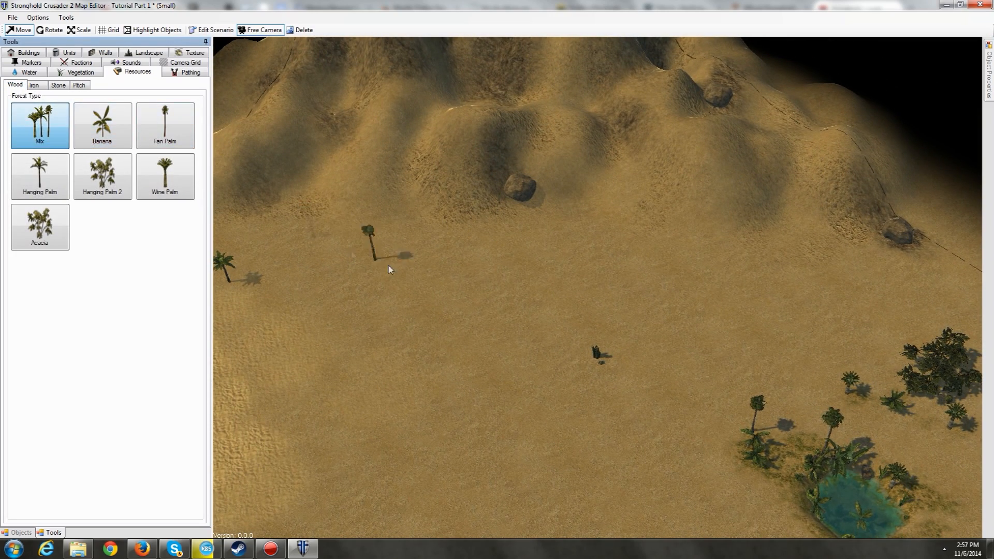
{"action": "left_click", "coordinate": [429, 242]}
{"action": "left_click", "coordinate": [481, 252]}
{"action": "left_click", "coordinate": [490, 277]}
{"action": "left_click", "coordinate": [458, 278]}
{"action": "left_click", "coordinate": [434, 278]}
{"action": "left_click", "coordinate": [431, 253]}
{"action": "left_click", "coordinate": [395, 266]}
{"action": "left_click", "coordinate": [385, 259]}
{"action": "left_click", "coordinate": [438, 267]}
{"action": "left_click", "coordinate": [481, 247]}
{"action": "left_click", "coordinate": [525, 254]}
{"action": "left_click", "coordinate": [565, 273]}
{"action": "left_click", "coordinate": [562, 285]}
{"action": "left_click", "coordinate": [507, 277]}
{"action": "left_click", "coordinate": [493, 253]}
{"action": "left_click", "coordinate": [516, 264]}
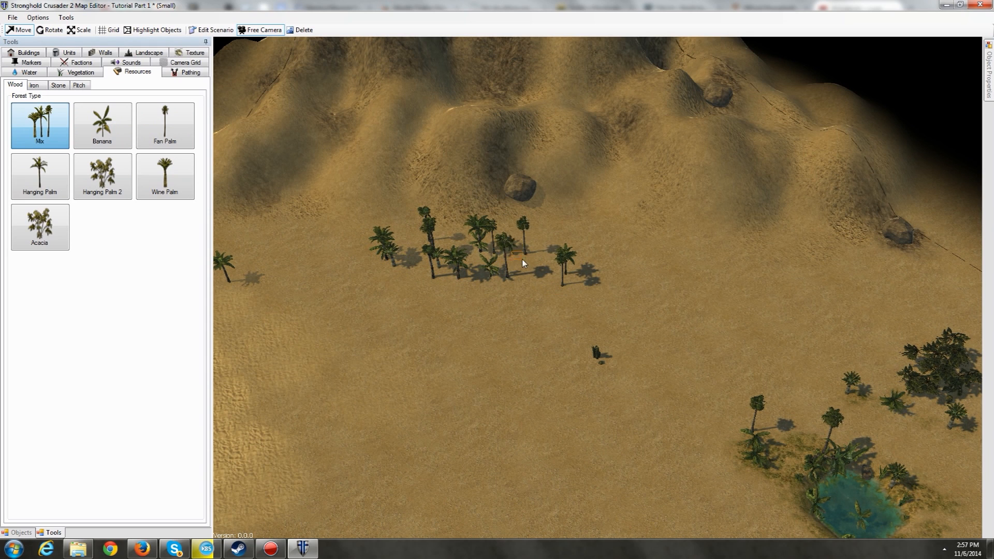
{"action": "left_click", "coordinate": [466, 254]}
{"action": "left_click", "coordinate": [452, 263]}
{"action": "left_click", "coordinate": [483, 251]}
{"action": "left_click", "coordinate": [525, 266]}
{"action": "left_click", "coordinate": [421, 264]}
{"action": "left_click", "coordinate": [427, 261]}
{"action": "left_click", "coordinate": [567, 267]}
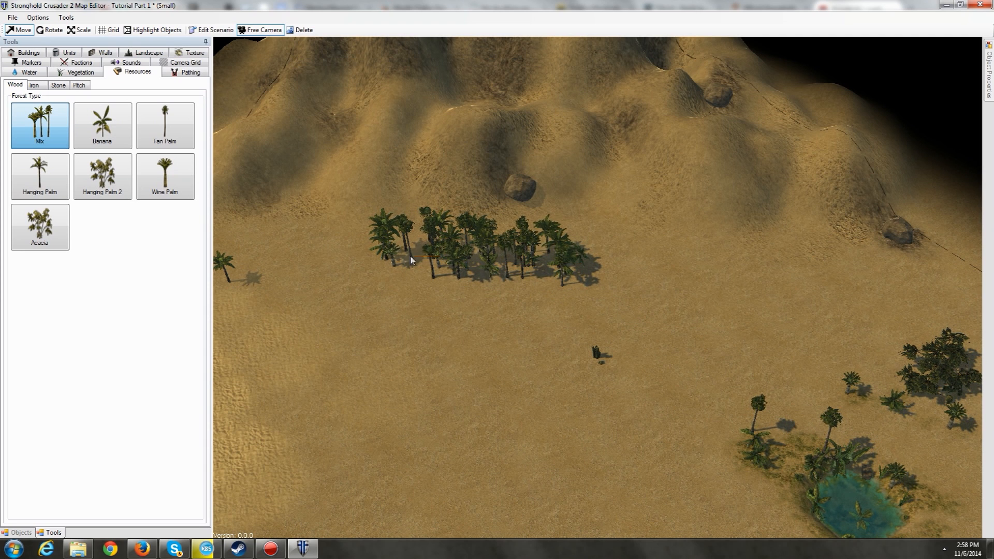
{"action": "left_click", "coordinate": [354, 262]}
{"action": "left_click", "coordinate": [371, 272]}
{"action": "left_click", "coordinate": [458, 286]}
{"action": "left_click", "coordinate": [464, 277]}
{"action": "middle_click_drag", "start_coordinate": [503, 273], "coordinate": [533, 202]}
{"action": "middle_click_drag", "start_coordinate": [473, 194], "coordinate": [605, 229]}
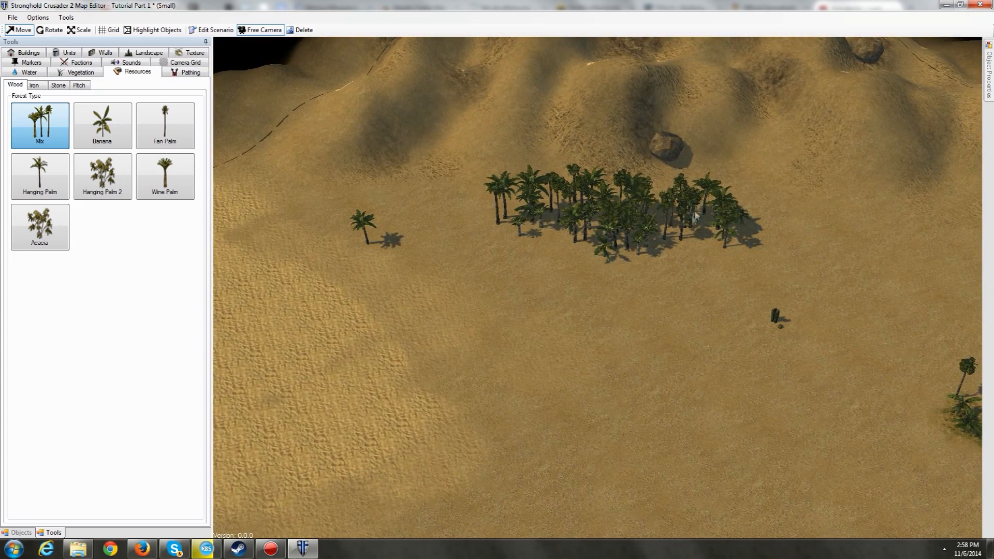
Paint a wide iron deposit along the foot of the hills, between the new palm grove and the boulder on the map border
{"action": "left_click", "coordinate": [34, 84]}
{"action": "scroll", "coordinate": [364, 241], "scroll_direction": "down", "scroll_amount": 2}
{"action": "key", "text": "d"}
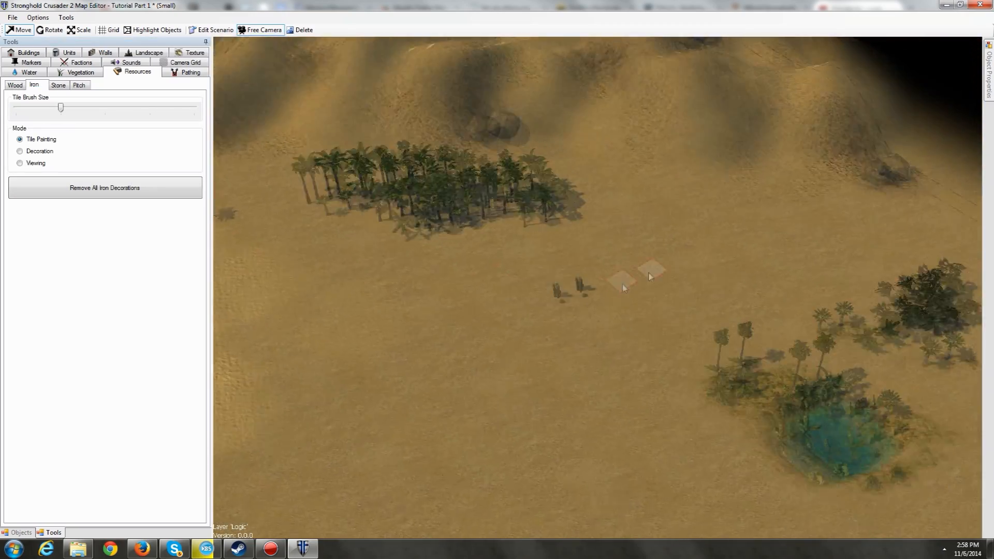
{"action": "key", "text": "w"}
{"action": "mouse_move", "coordinate": [555, 186]}
{"action": "left_mouse_down"}
{"action": "mouse_move", "coordinate": [560, 170]}
{"action": "mouse_move", "coordinate": [539, 192]}
{"action": "mouse_move", "coordinate": [621, 223]}
{"action": "mouse_move", "coordinate": [673, 207]}
{"action": "mouse_move", "coordinate": [626, 218]}
{"action": "left_mouse_up"}
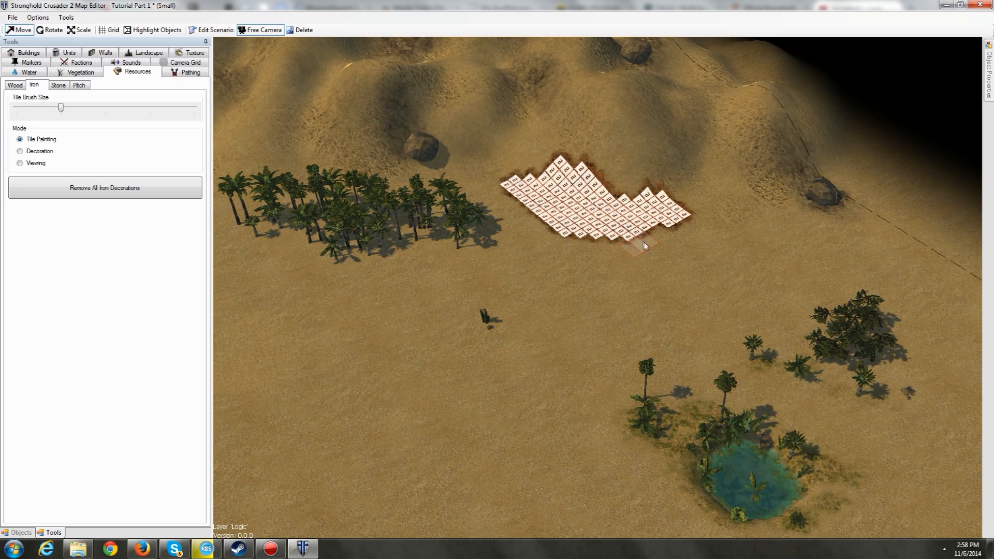
{"action": "left_click", "coordinate": [529, 209]}
Paint a stone deposit at the foot of the hills behind the lone palm, using the smallest tile brush size
{"action": "left_click", "coordinate": [57, 85]}
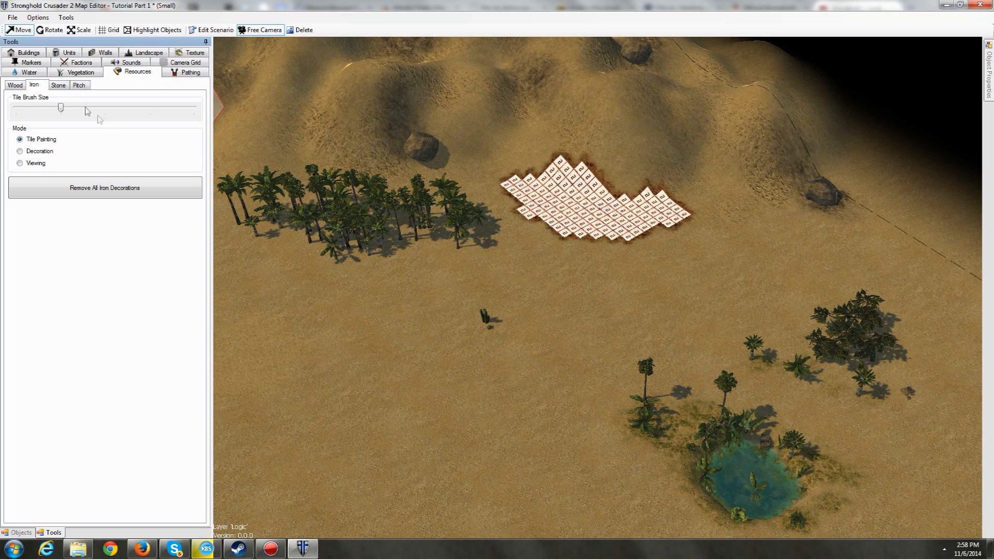
{"action": "left_click_drag", "start_coordinate": [60, 108], "coordinate": [16, 108]}
{"action": "key", "text": "a"}
{"action": "mouse_move", "coordinate": [321, 196]}
{"action": "left_mouse_down"}
{"action": "mouse_move", "coordinate": [468, 204]}
{"action": "mouse_move", "coordinate": [429, 233]}
{"action": "mouse_move", "coordinate": [453, 238]}
{"action": "left_mouse_up"}
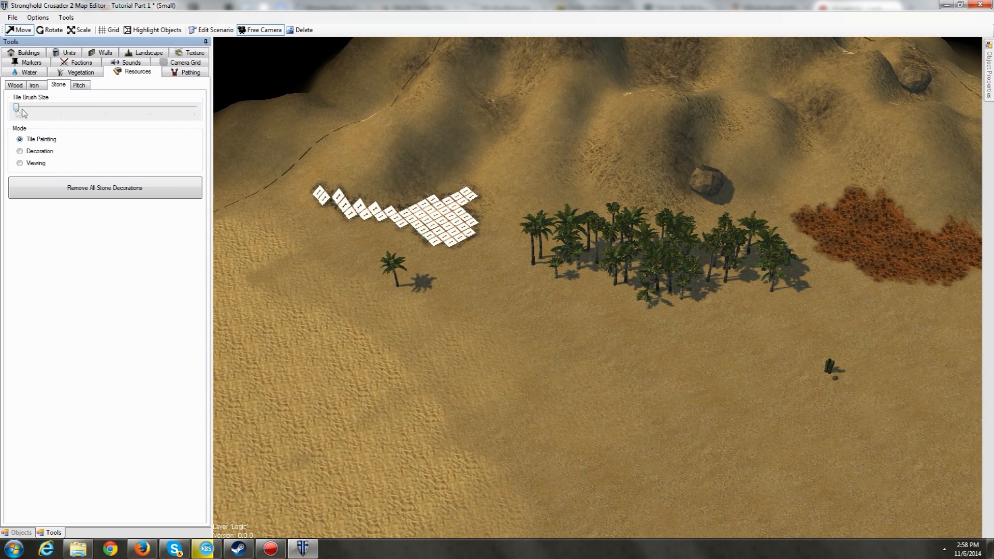
Widen the stone deposit behind the lone palm into one continuous patch, using a medium tile brush size
{"action": "left_click_drag", "start_coordinate": [35, 109], "coordinate": [95, 111]}
{"action": "left_click_drag", "start_coordinate": [337, 227], "coordinate": [433, 233]}
{"action": "key", "text": "s"}
{"action": "key", "text": "d"}
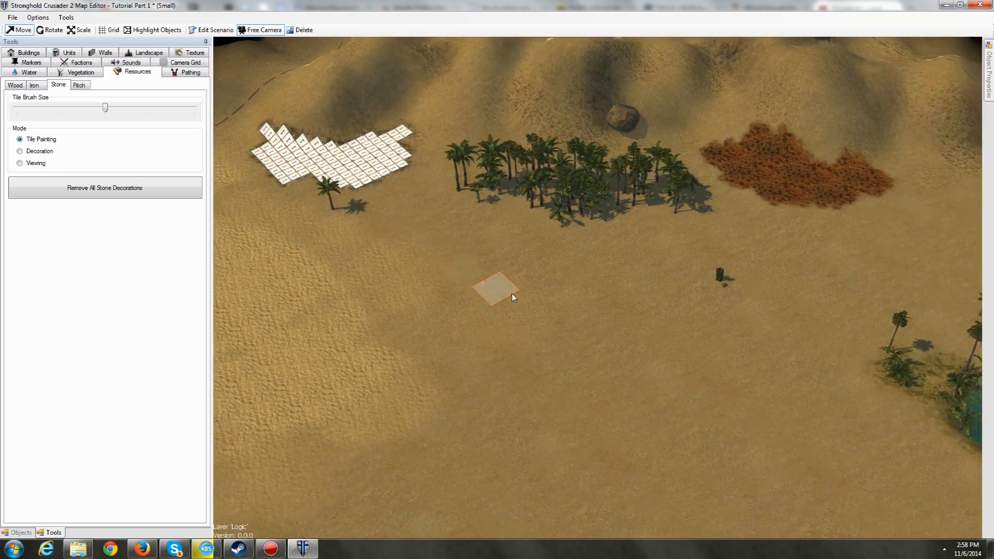
Paint a pitch deposit in the sandy corner of the map, inside the dashed border, using the smallest tile brush size
{"action": "key", "text": "a"}
{"action": "left_click", "coordinate": [79, 86]}
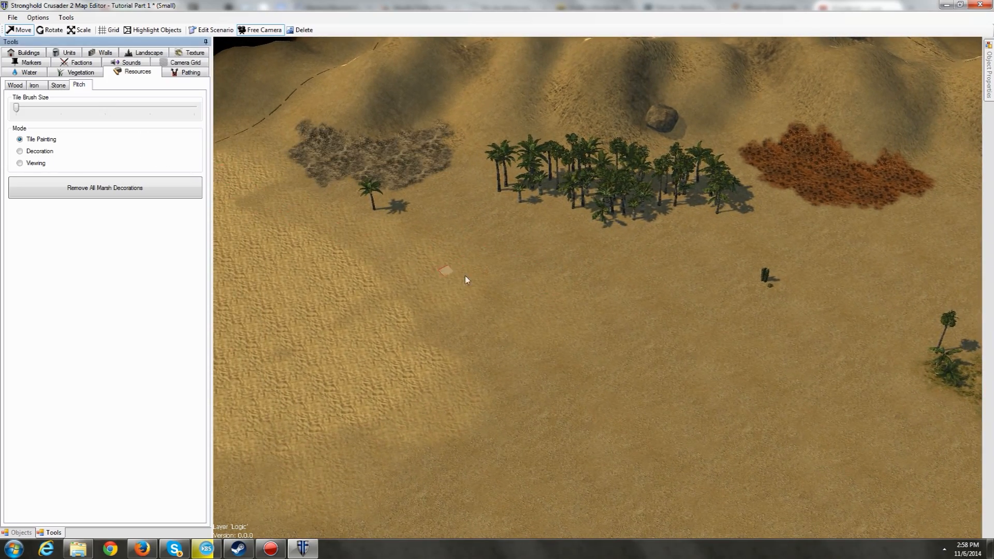
{"action": "key", "text": "a"}
{"action": "key", "text": "s"}
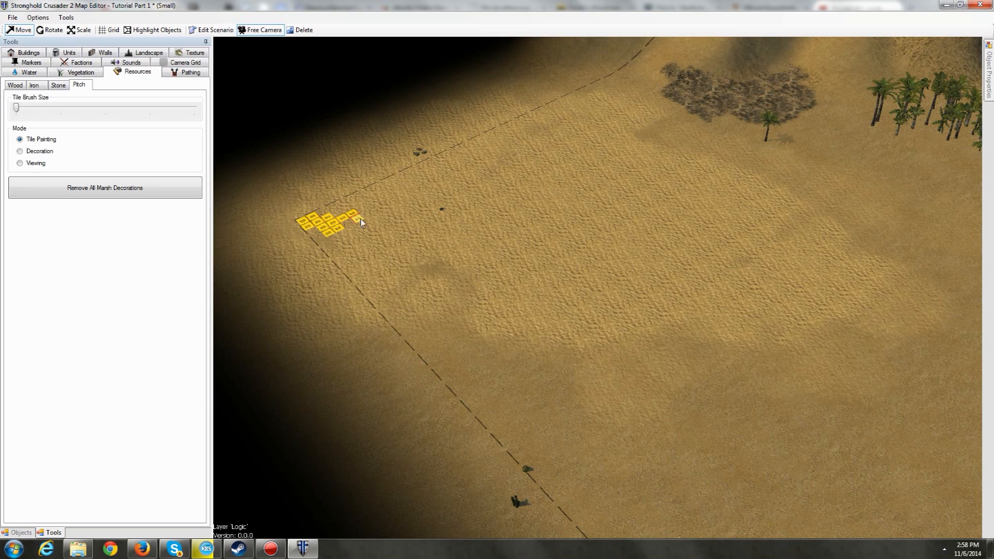
{"action": "left_click_drag", "start_coordinate": [380, 231], "coordinate": [387, 229]}
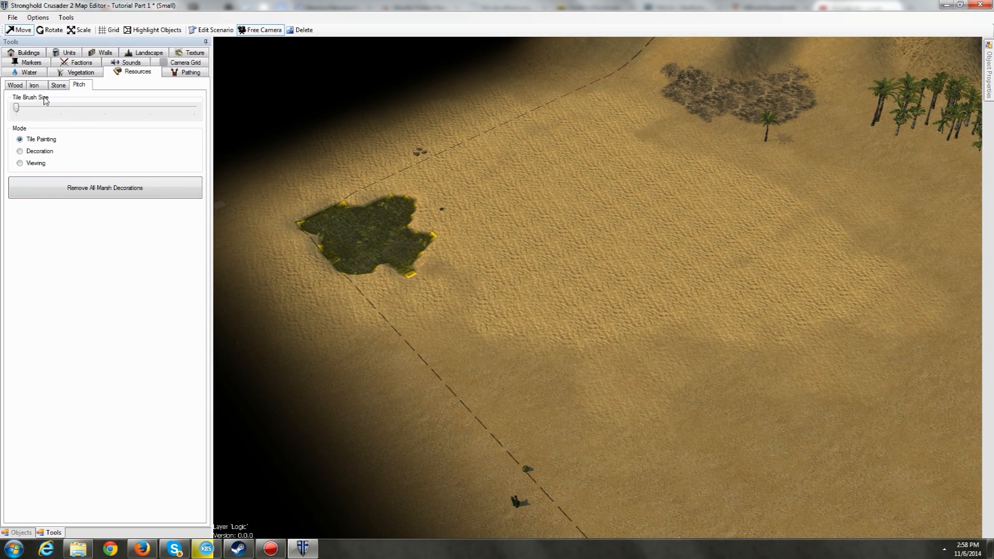
Scatter iron decoration rocks across the iron deposit at the foot of the hills
{"action": "key", "text": "d"}
{"action": "key", "text": "w"}
{"action": "left_click", "coordinate": [14, 85]}
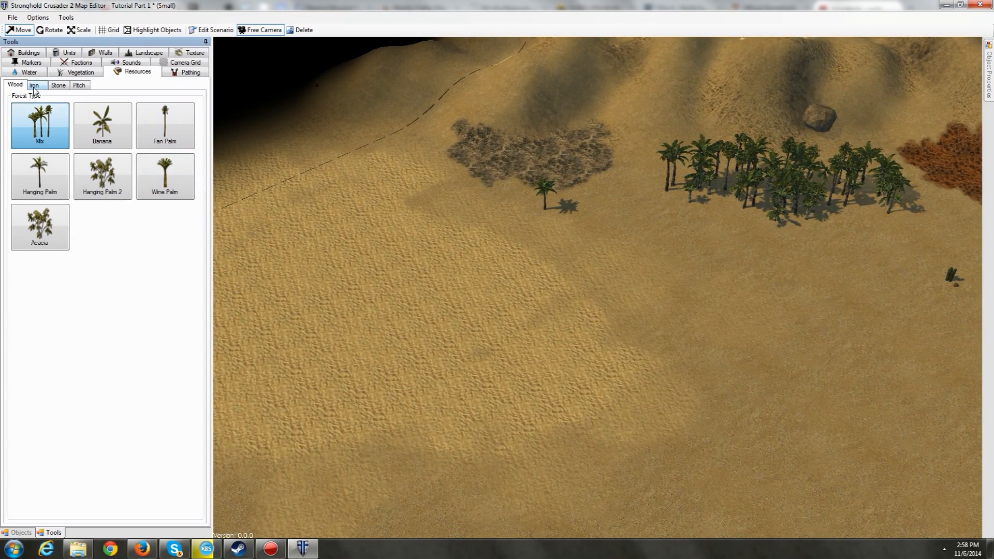
{"action": "left_click", "coordinate": [34, 86]}
{"action": "key", "text": "d"}
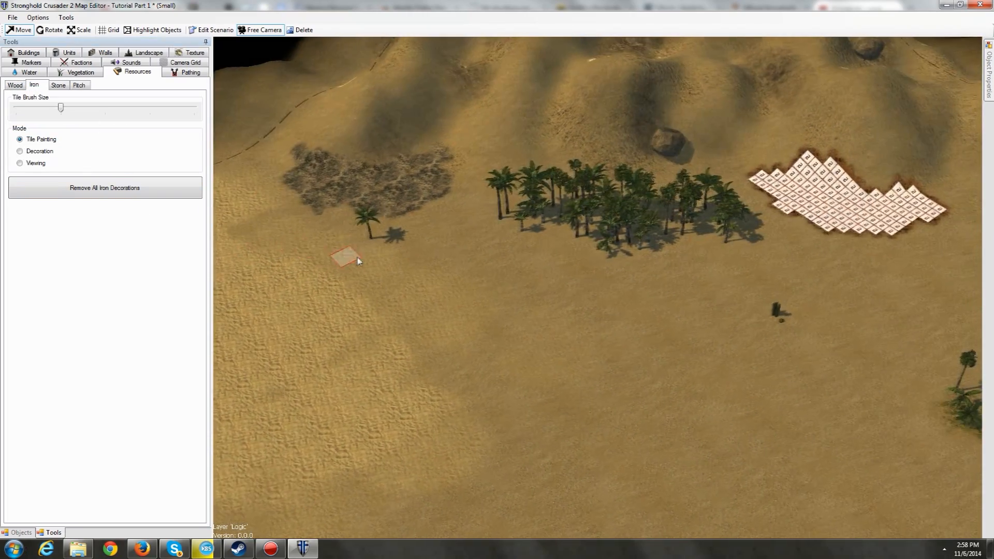
{"action": "key", "text": "w"}
{"action": "key", "text": "d"}
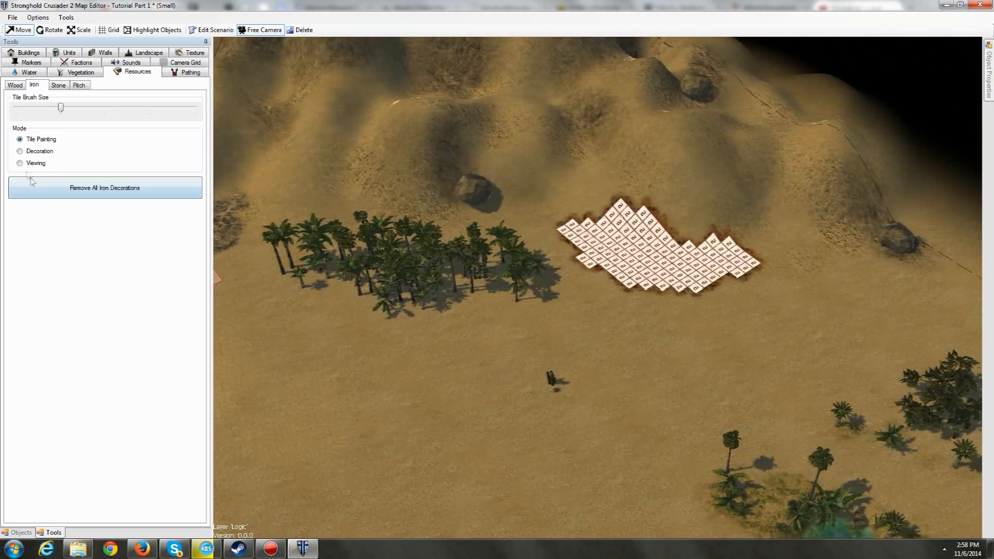
{"action": "left_click", "coordinate": [21, 150]}
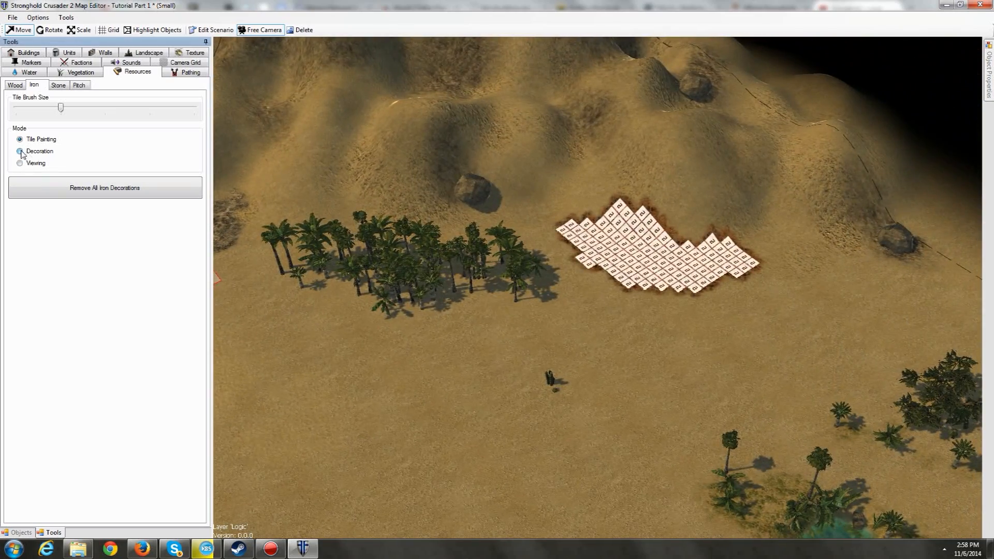
{"action": "scroll", "coordinate": [525, 282], "scroll_direction": "up", "scroll_amount": 3}
{"action": "scroll", "coordinate": [532, 282], "scroll_direction": "up", "scroll_amount": 3}
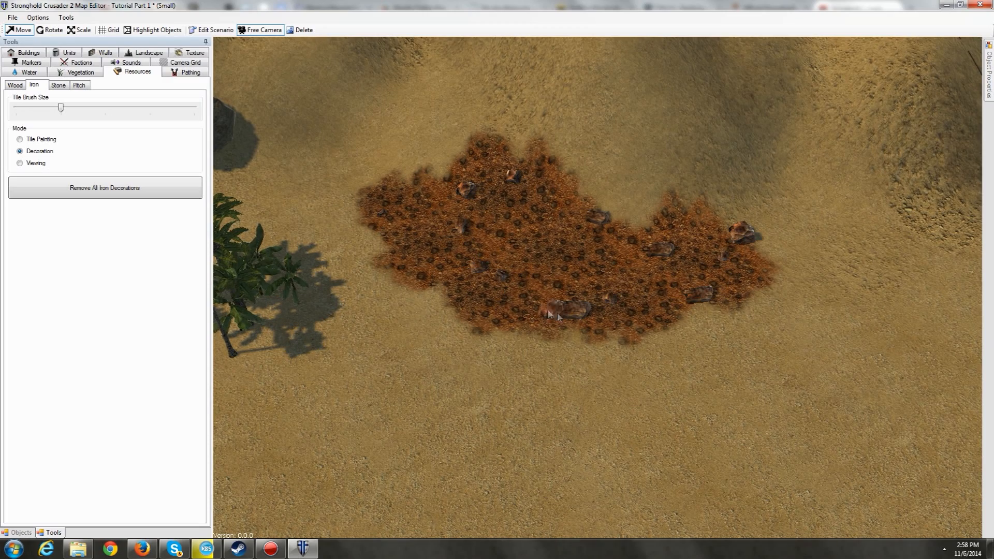
{"action": "scroll", "coordinate": [547, 310], "scroll_direction": "down", "scroll_amount": 4}
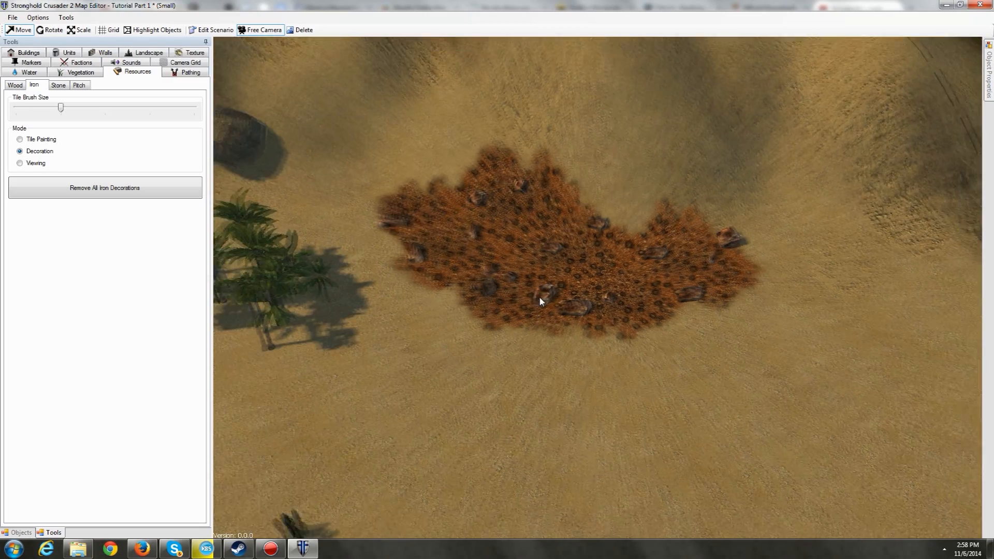
Scatter stone decorations over the stone deposit behind the lone palm
{"action": "key", "text": "a"}
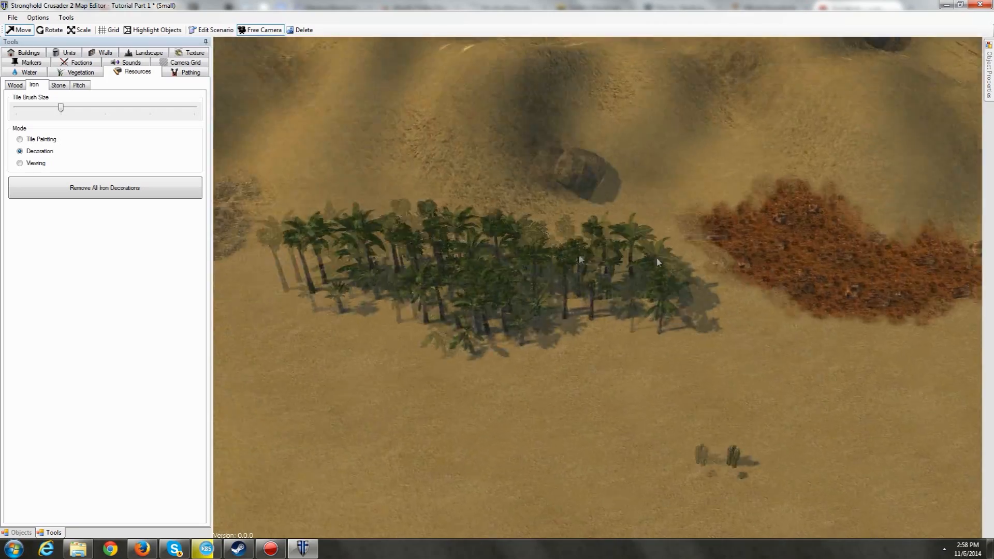
{"action": "key", "text": "a"}
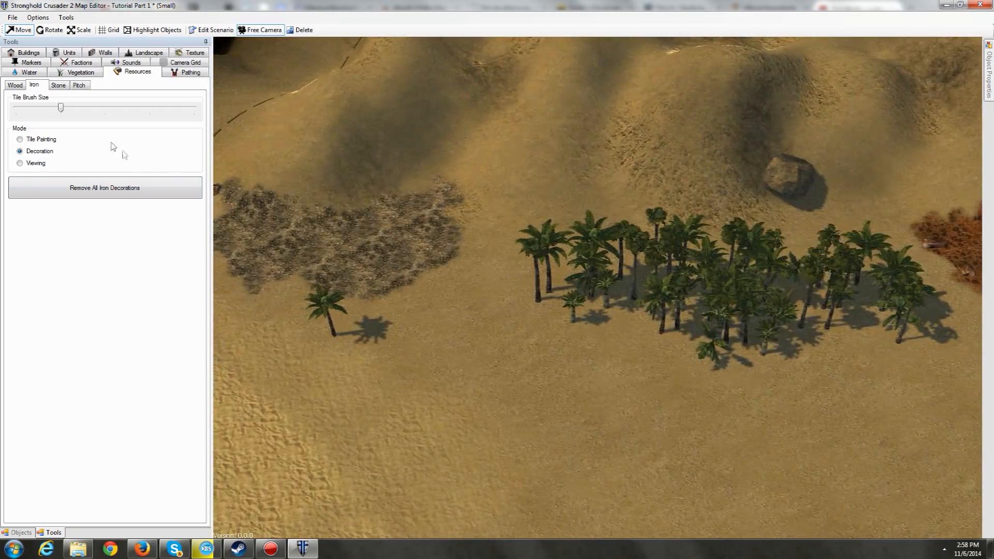
{"action": "left_click", "coordinate": [58, 86]}
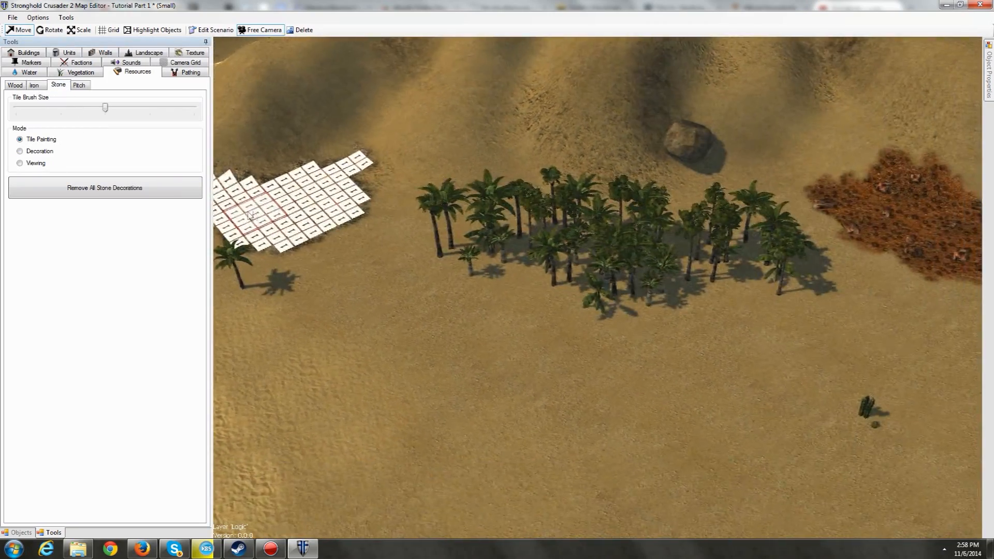
{"action": "scroll", "coordinate": [456, 307], "scroll_direction": "up", "scroll_amount": 3}
{"action": "key", "text": "a"}
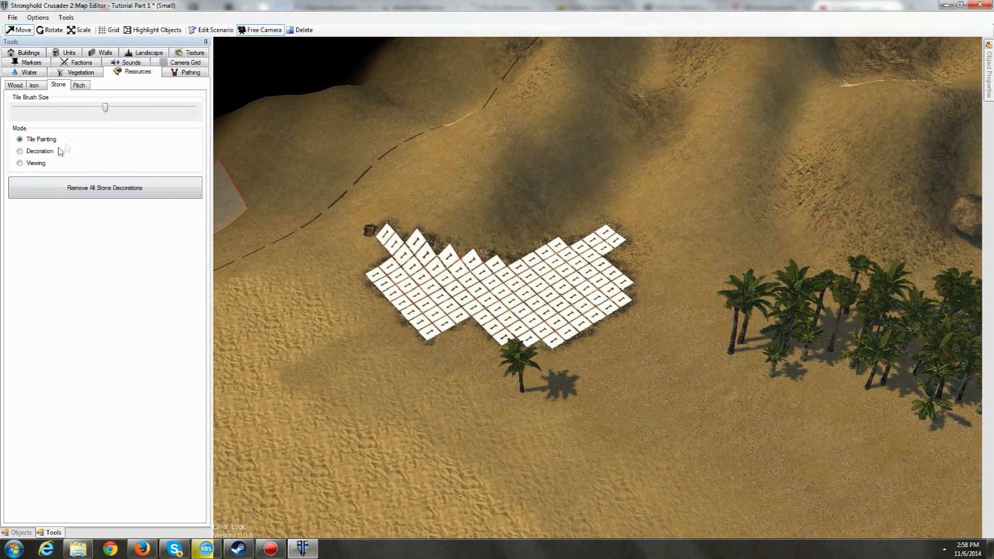
{"action": "left_click", "coordinate": [19, 151]}
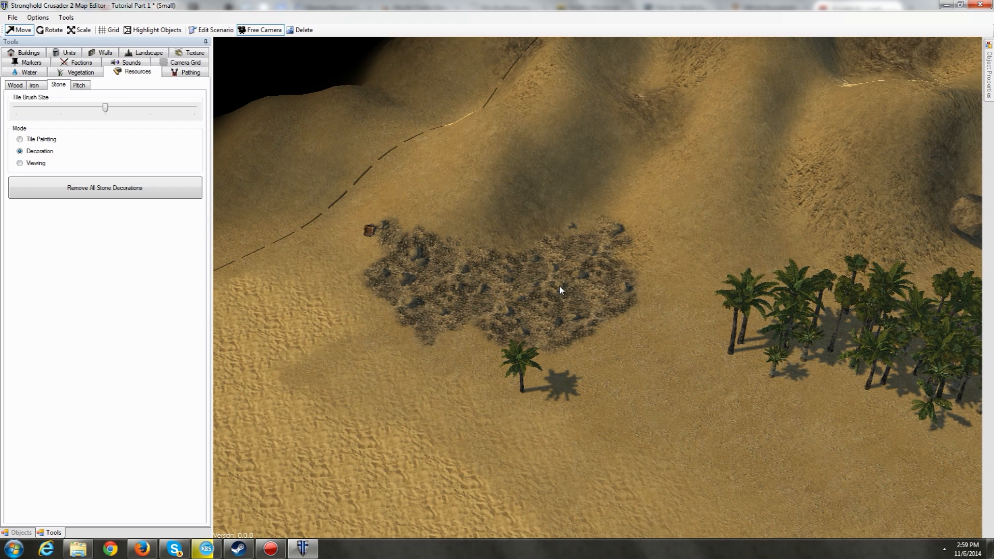
Place dead-tree marsh decorations across the pitch deposit in the map corner
{"action": "middle_click_drag", "start_coordinate": [579, 303], "coordinate": [654, 250]}
{"action": "left_click", "coordinate": [80, 85]}
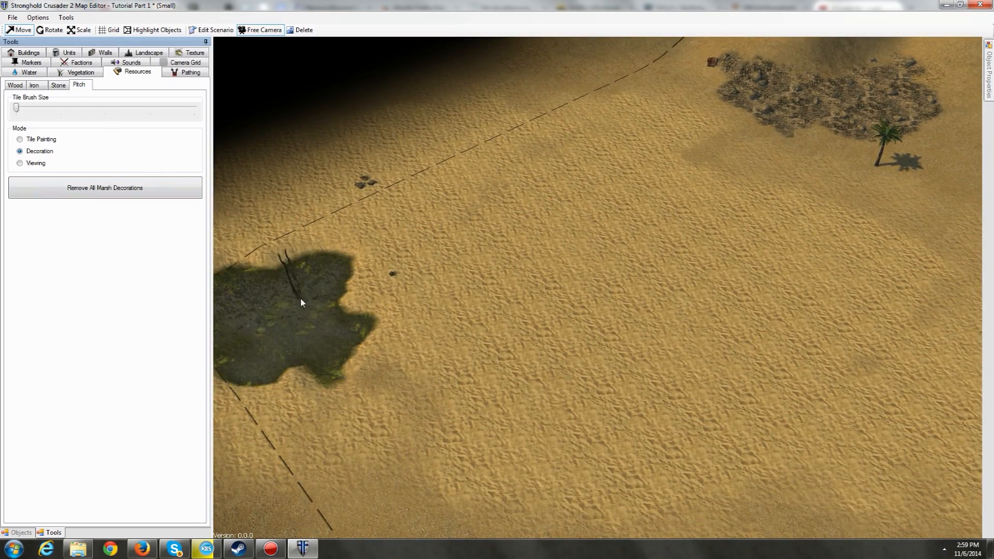
{"action": "middle_click_drag", "start_coordinate": [301, 302], "coordinate": [346, 288]}
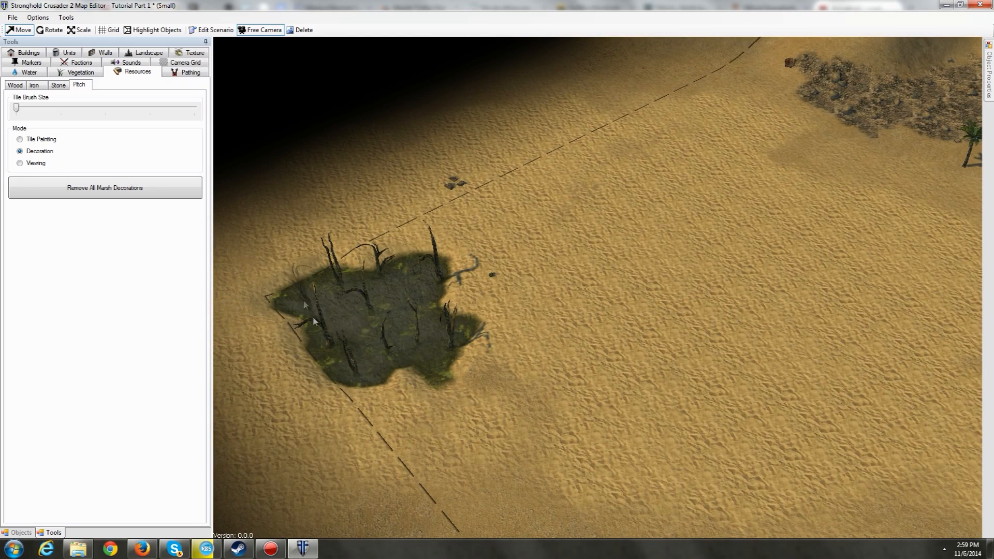
{"action": "middle_click_drag", "start_coordinate": [481, 366], "coordinate": [550, 276]}
{"action": "scroll", "coordinate": [550, 276], "scroll_direction": "up", "scroll_amount": 2}
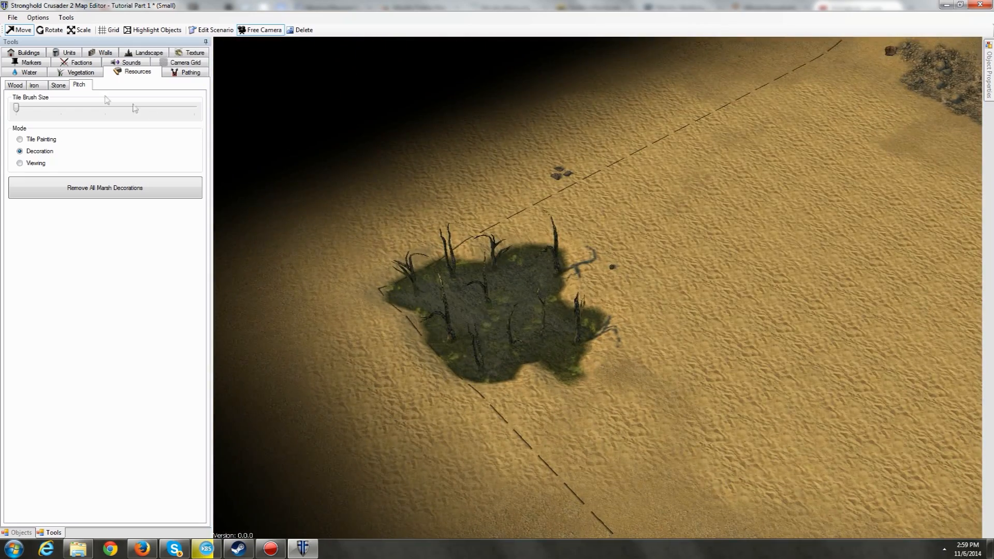
{"action": "left_click", "coordinate": [89, 76]}
{"action": "left_click", "coordinate": [41, 85]}
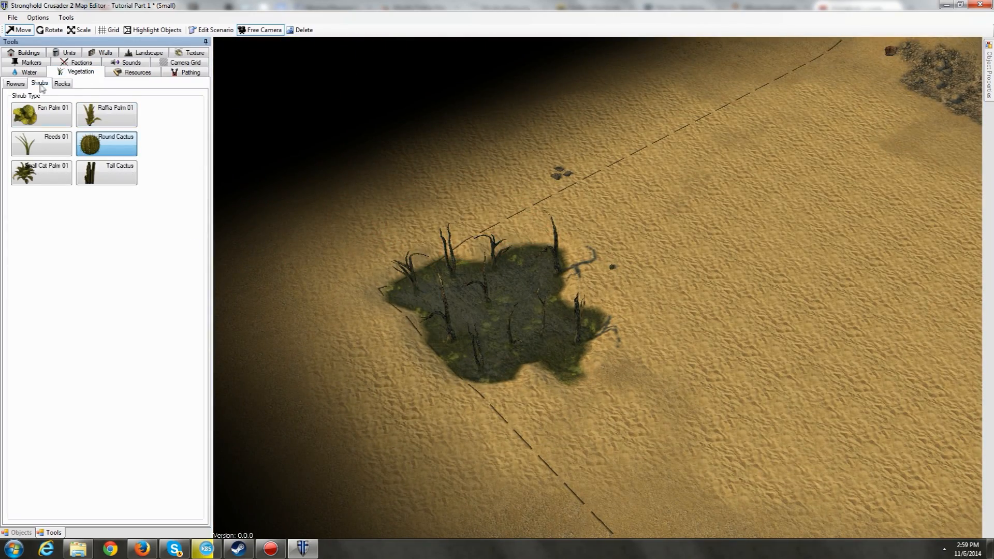
{"action": "left_click", "coordinate": [63, 83]}
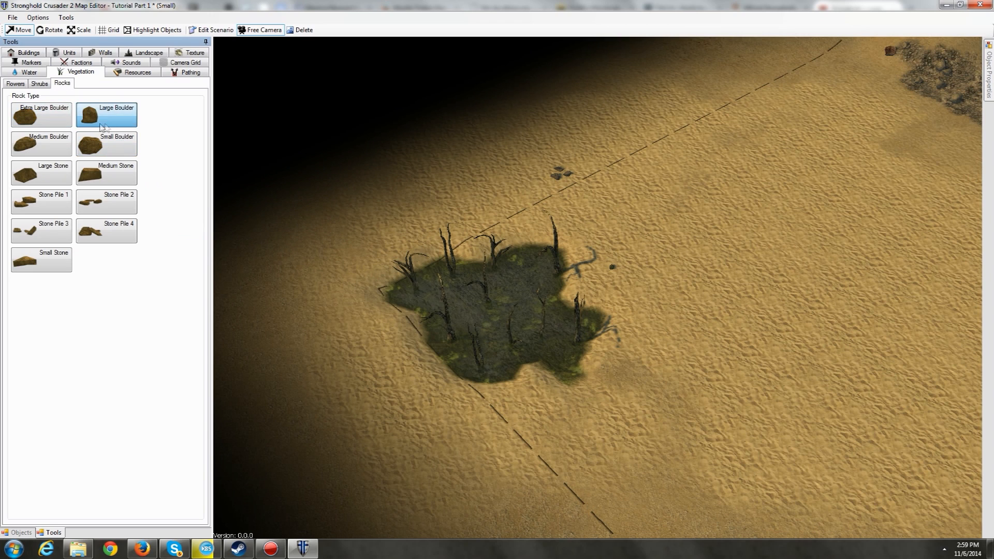
{"action": "left_click", "coordinate": [40, 83]}
{"action": "left_click", "coordinate": [15, 84]}
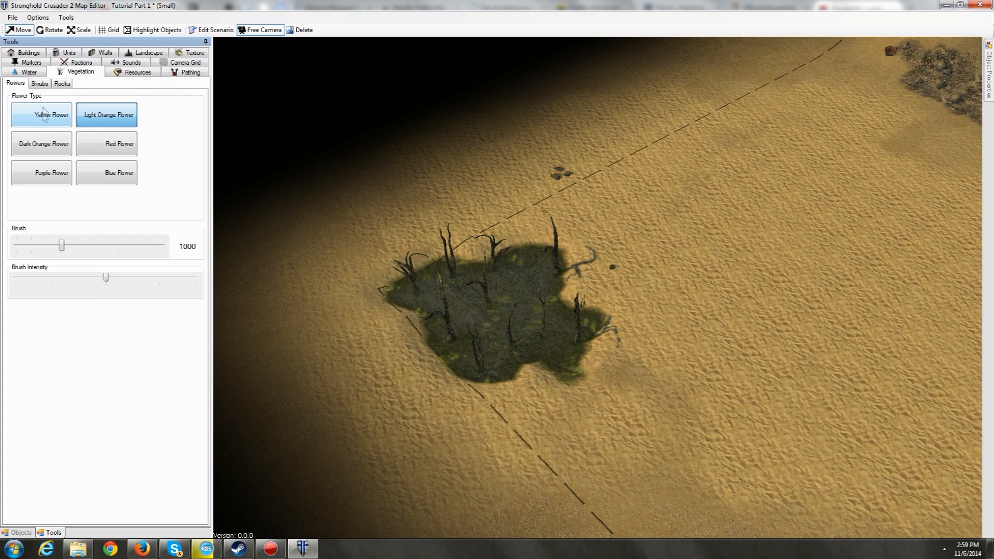
Paint the Oasis (Leaves) texture around the edge of the pitch deposit with a brush size of 1000
{"action": "left_click", "coordinate": [193, 53]}
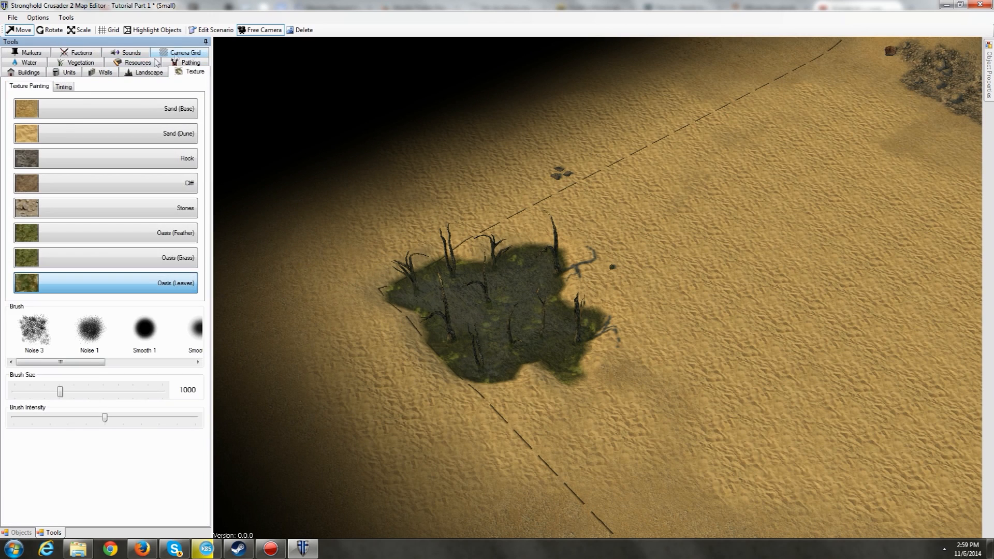
{"action": "left_click", "coordinate": [73, 164]}
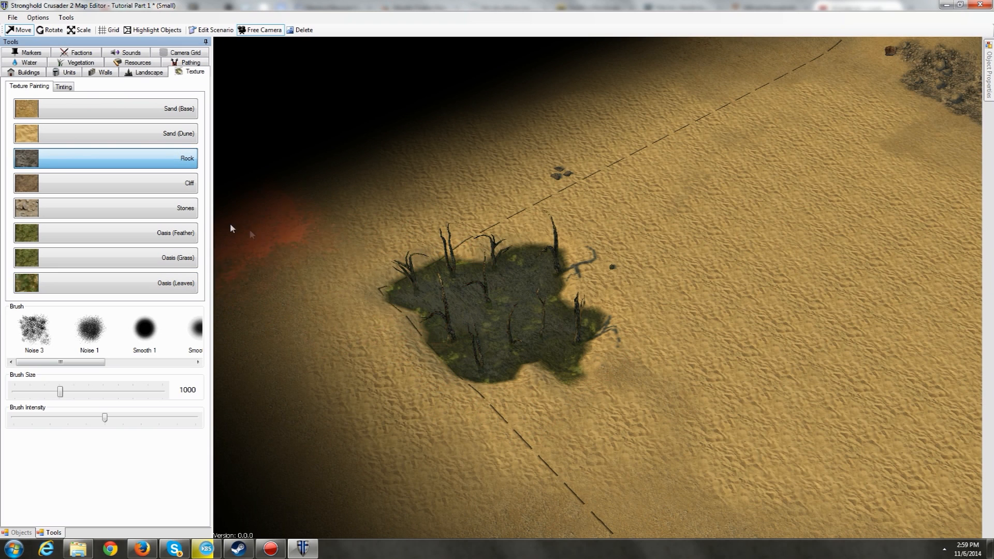
{"action": "key", "text": "d"}
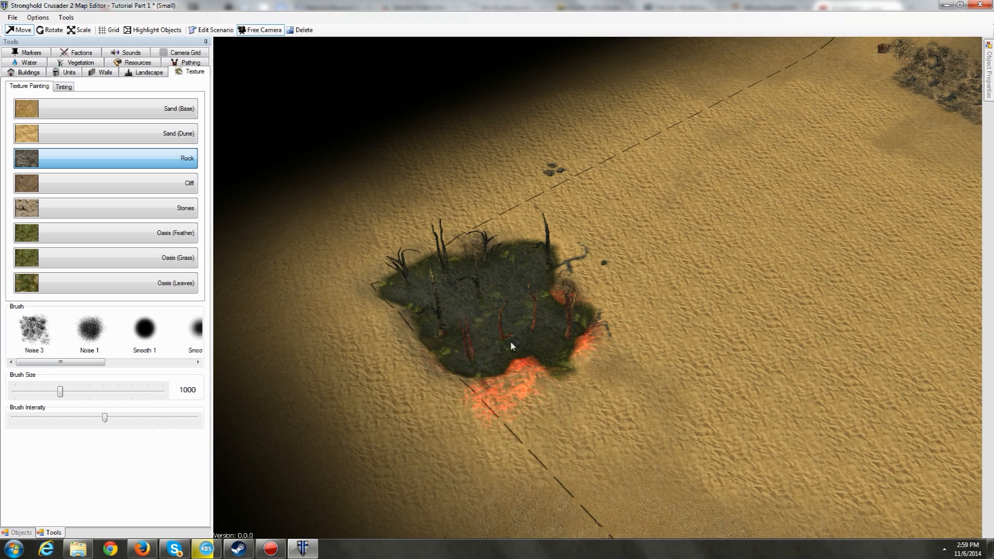
{"action": "left_click", "coordinate": [61, 285]}
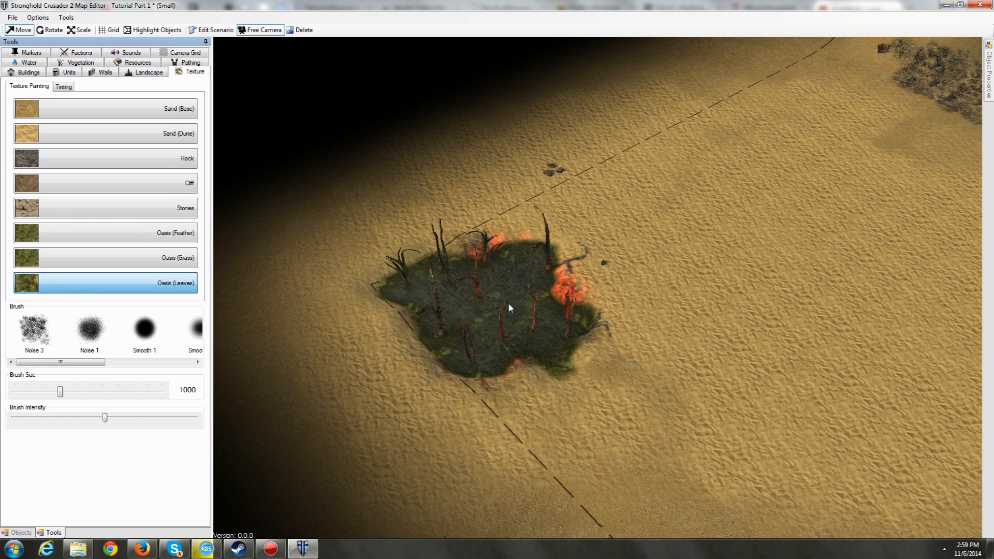
{"action": "mouse_move", "coordinate": [502, 314]}
{"action": "left_mouse_down"}
{"action": "mouse_move", "coordinate": [471, 297]}
{"action": "mouse_move", "coordinate": [454, 322]}
{"action": "mouse_move", "coordinate": [477, 335]}
{"action": "mouse_move", "coordinate": [479, 324]}
{"action": "mouse_move", "coordinate": [410, 328]}
{"action": "mouse_move", "coordinate": [355, 278]}
{"action": "mouse_move", "coordinate": [484, 348]}
{"action": "mouse_move", "coordinate": [525, 277]}
{"action": "mouse_move", "coordinate": [558, 337]}
{"action": "mouse_move", "coordinate": [508, 368]}
{"action": "mouse_move", "coordinate": [552, 357]}
{"action": "left_mouse_up"}
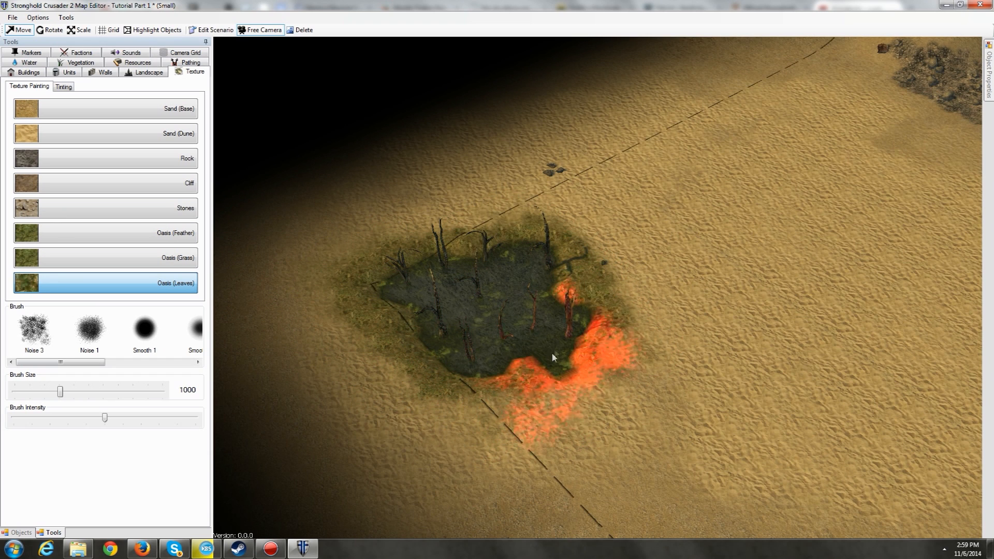
Darken the grassy ground around the pitch deposit with the black tint at brush size 1000
{"action": "left_click", "coordinate": [63, 87]}
{"action": "left_click", "coordinate": [26, 120]}
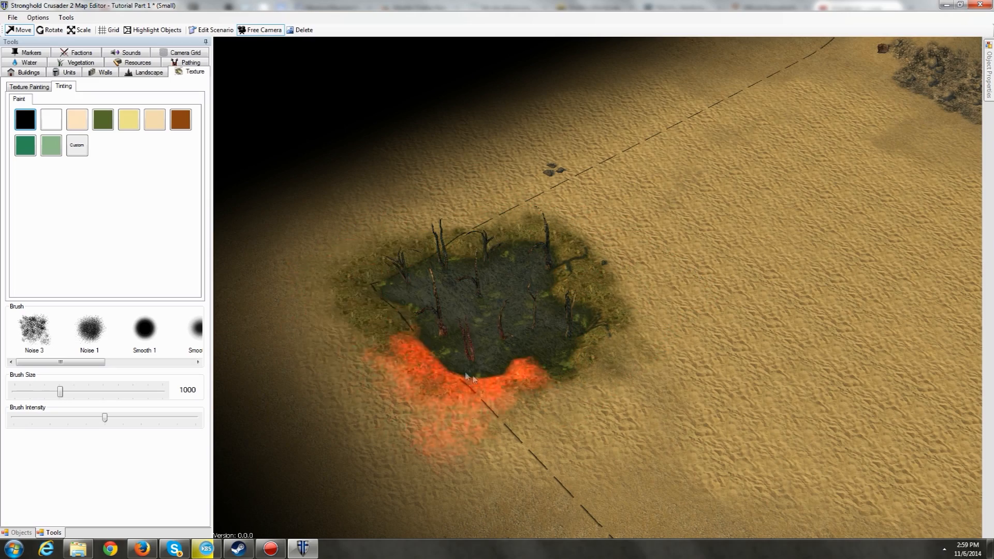
{"action": "key", "text": "d"}
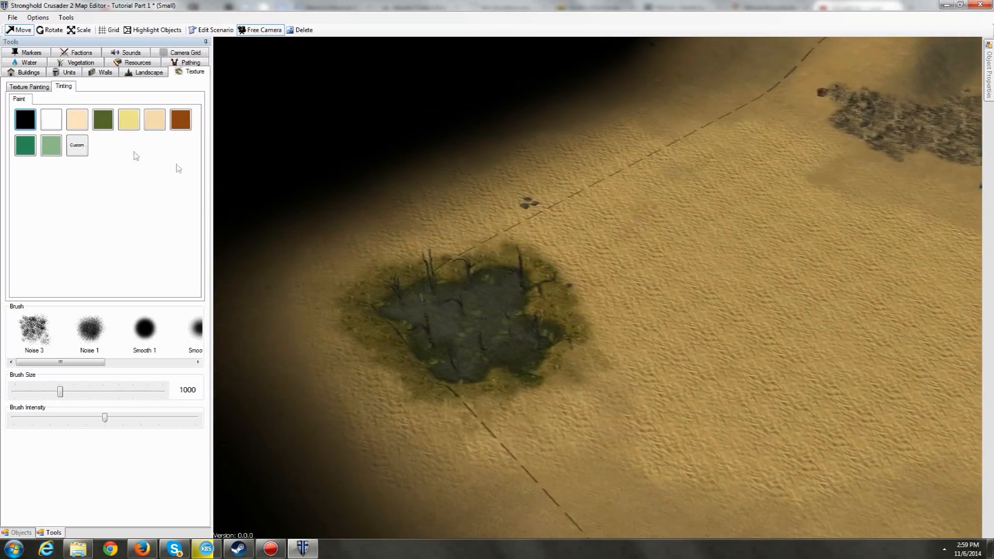
Look over the map from the pitch marsh past the resource deposits and the oasis to the coast
{"action": "left_click", "coordinate": [52, 120]}
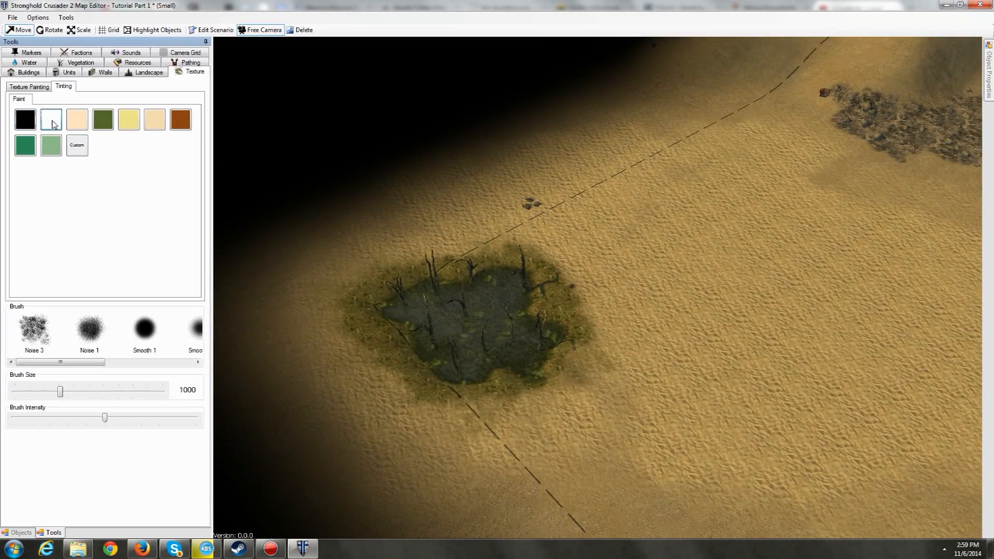
{"action": "key", "text": "d"}
{"action": "key", "text": "s"}
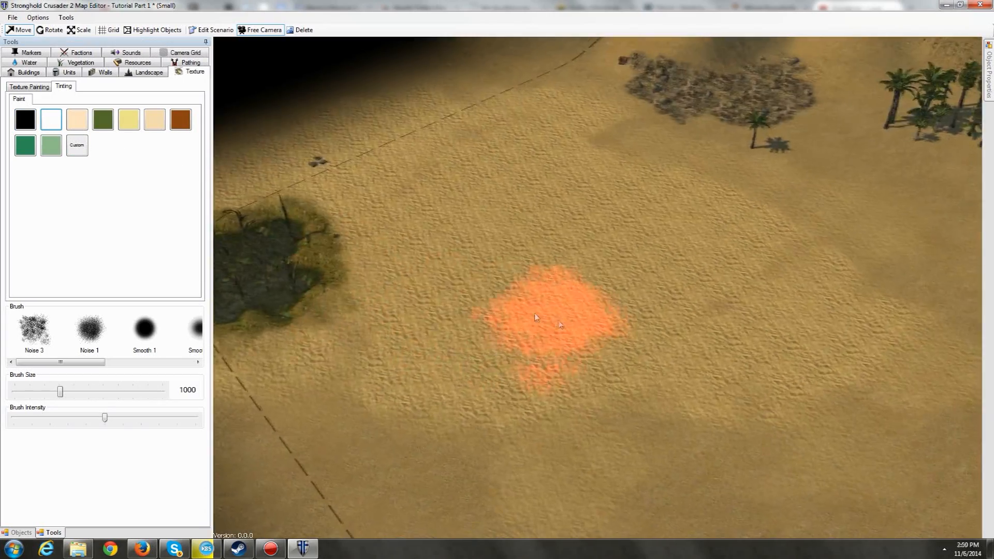
{"action": "key", "text": "d"}
{"action": "key", "text": "w"}
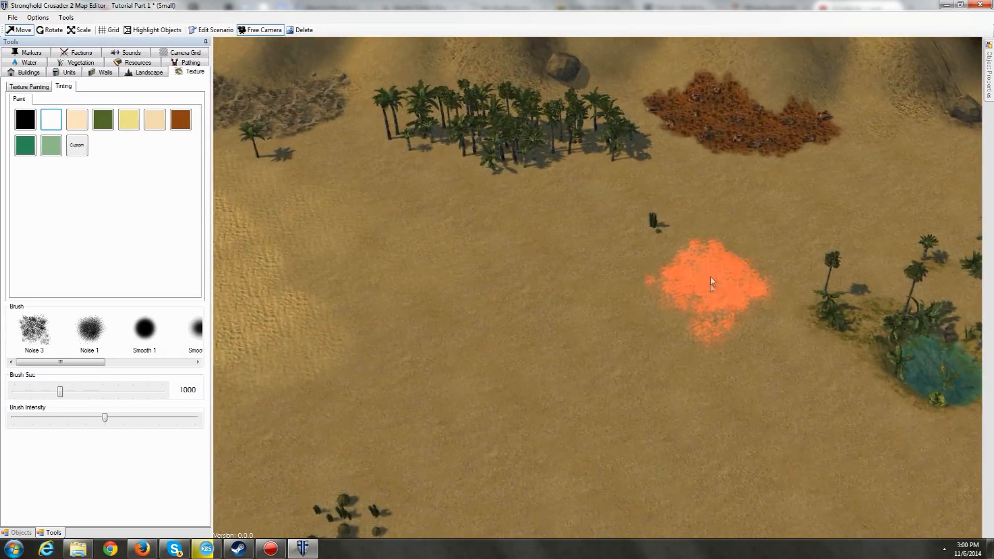
{"action": "key", "text": "s"}
{"action": "key", "text": "a"}
{"action": "key", "text": "s"}
{"action": "key", "text": "w"}
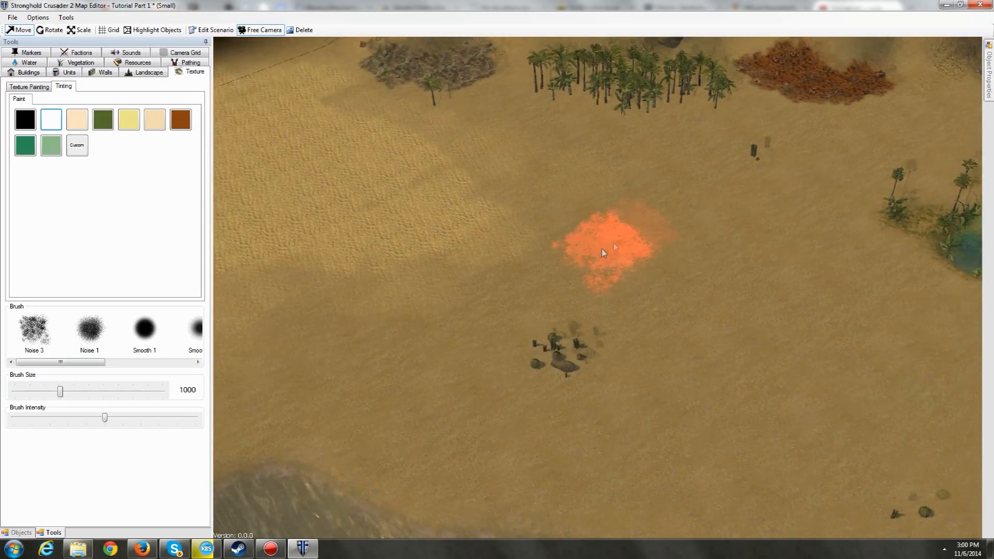
{"action": "key", "text": "d"}
{"action": "left_click", "coordinate": [28, 72]}
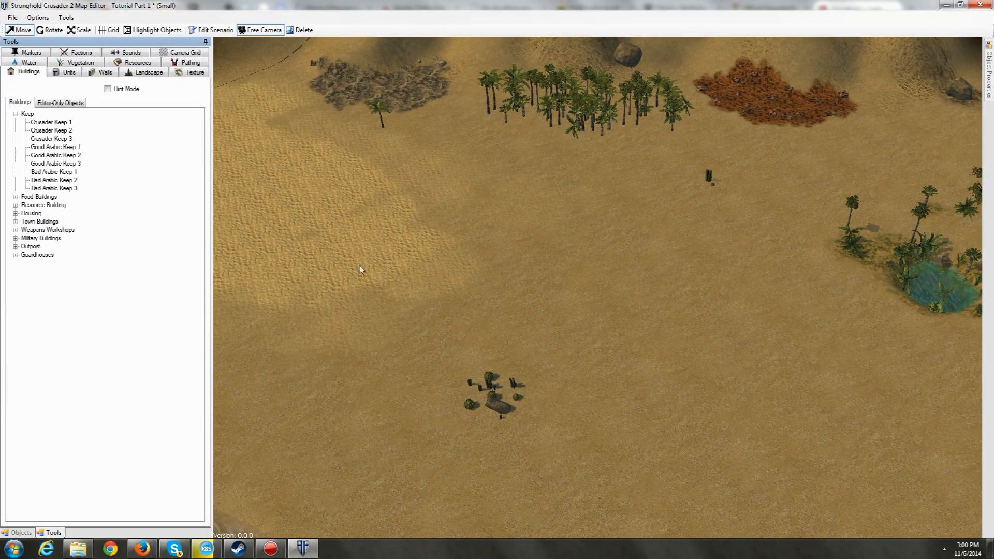
{"action": "key", "text": "d"}
{"action": "key", "text": "s"}
{"action": "key", "text": "a"}
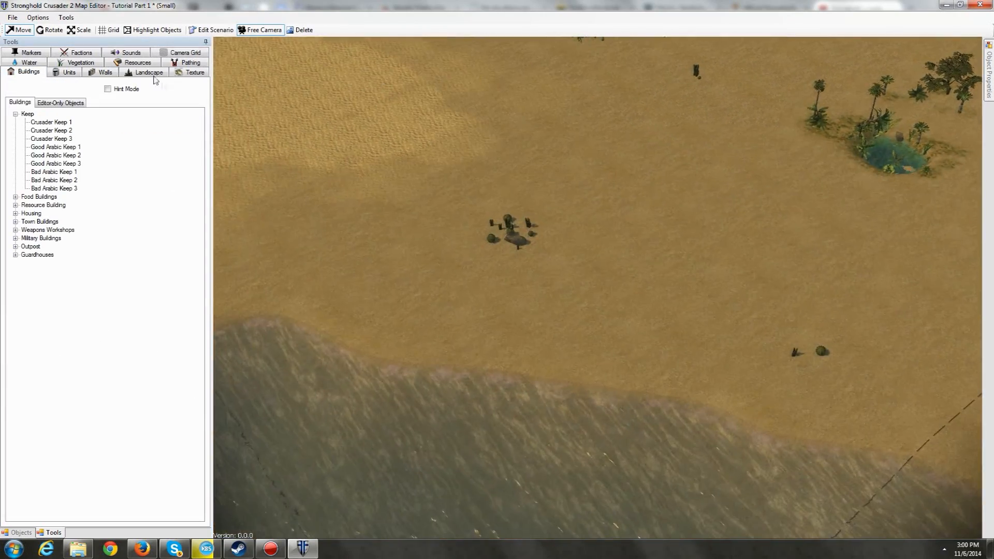
Place a Beach 1 ambient sound along the map's shoreline
{"action": "left_click", "coordinate": [126, 52]}
{"action": "key", "text": "d"}
{"action": "key", "text": "s"}
{"action": "key", "text": "a"}
{"action": "left_click_drag", "start_coordinate": [34, 82], "coordinate": [554, 296]}
Place a Wind - blustery ambient sound in the palm grove at the foot of the hills
{"action": "key", "text": "w"}
{"action": "key", "text": "d"}
{"action": "key", "text": "w"}
{"action": "left_click_drag", "start_coordinate": [43, 142], "coordinate": [493, 282]}
{"action": "key", "text": "w"}
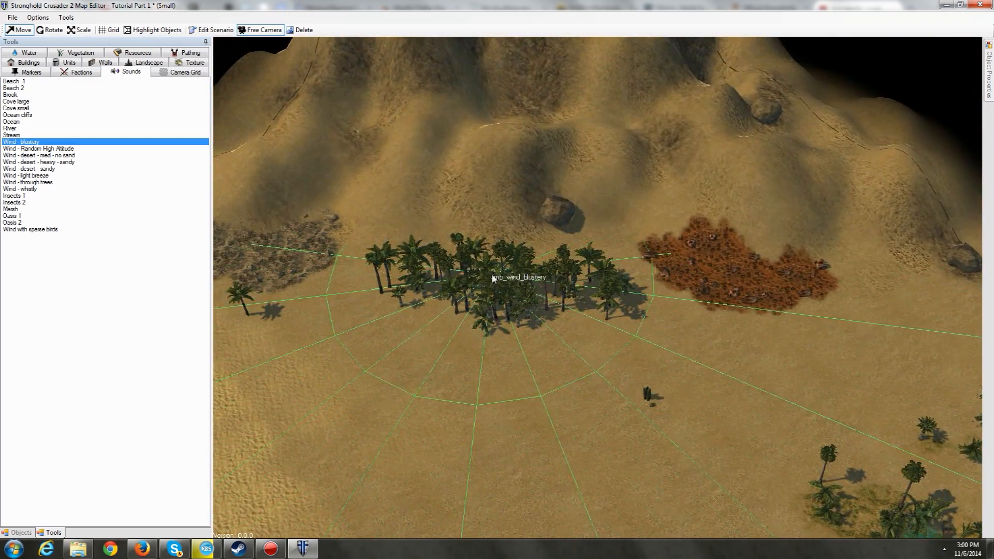
Place an Oasis 1 ambient sound in the middle of the oasis pond
{"action": "key", "text": "s"}
{"action": "key", "text": "w"}
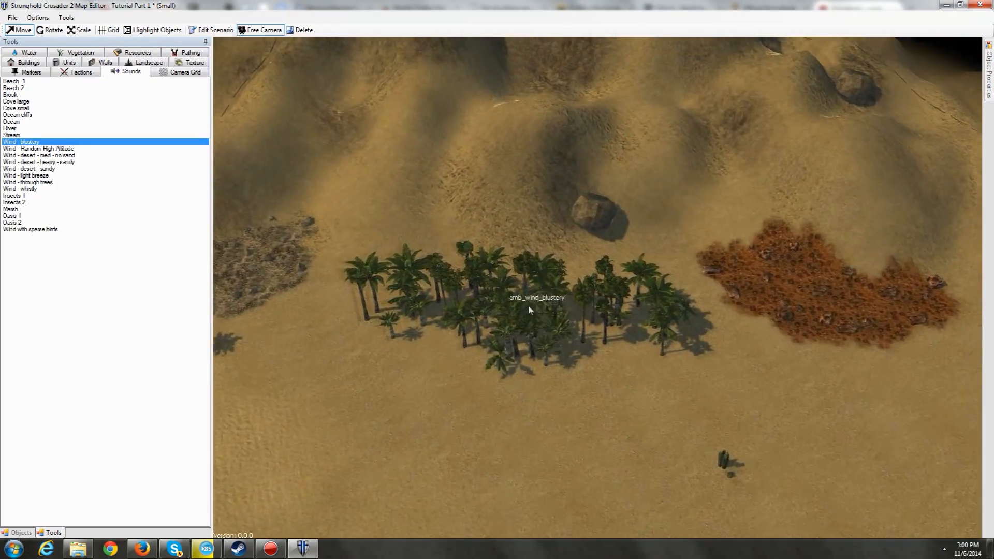
{"action": "key", "text": "w"}
{"action": "key", "text": "s"}
{"action": "key", "text": "d"}
{"action": "key", "text": "w"}
{"action": "left_click", "coordinate": [14, 216]}
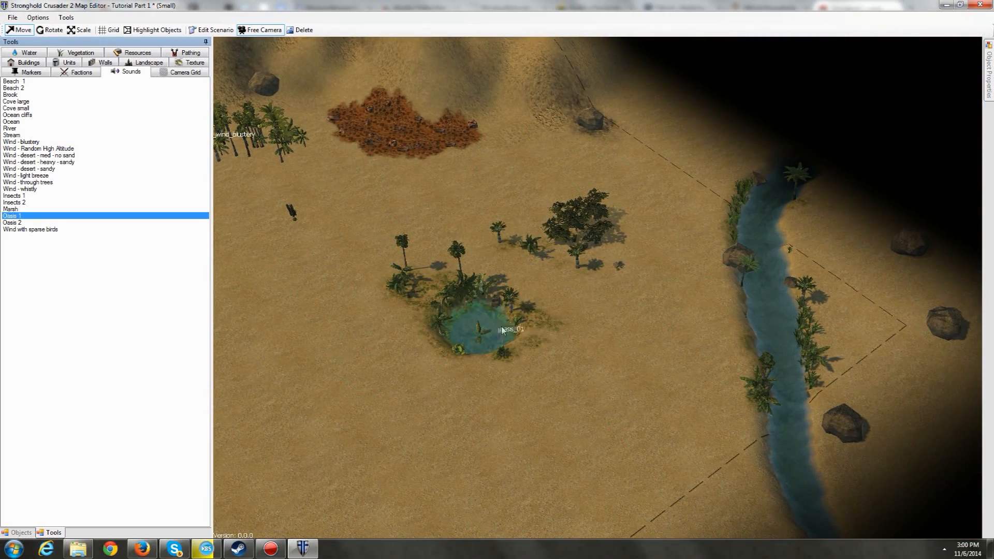
{"action": "left_click", "coordinate": [479, 328]}
{"action": "key", "text": "w"}
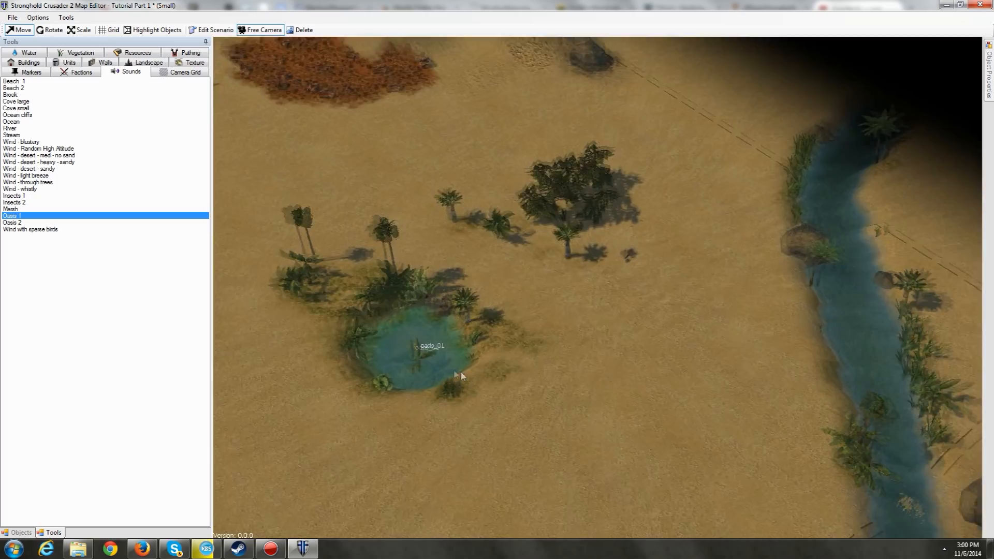
{"action": "key", "text": "a"}
{"action": "key", "text": "w"}
{"action": "key", "text": "s"}
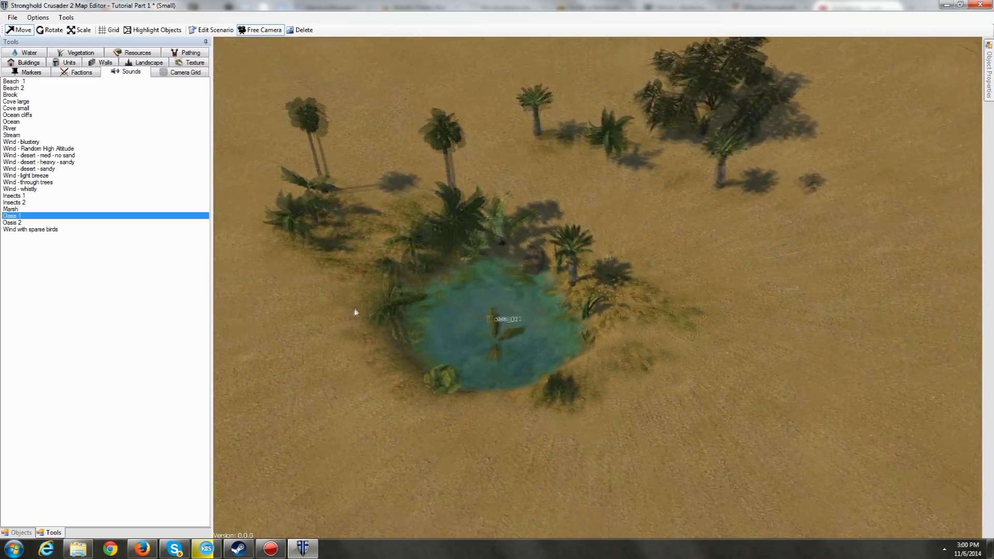
Place a Wind - desert - sandy ambient sound on the rippled sand area west of the palm grove
{"action": "key", "text": "a"}
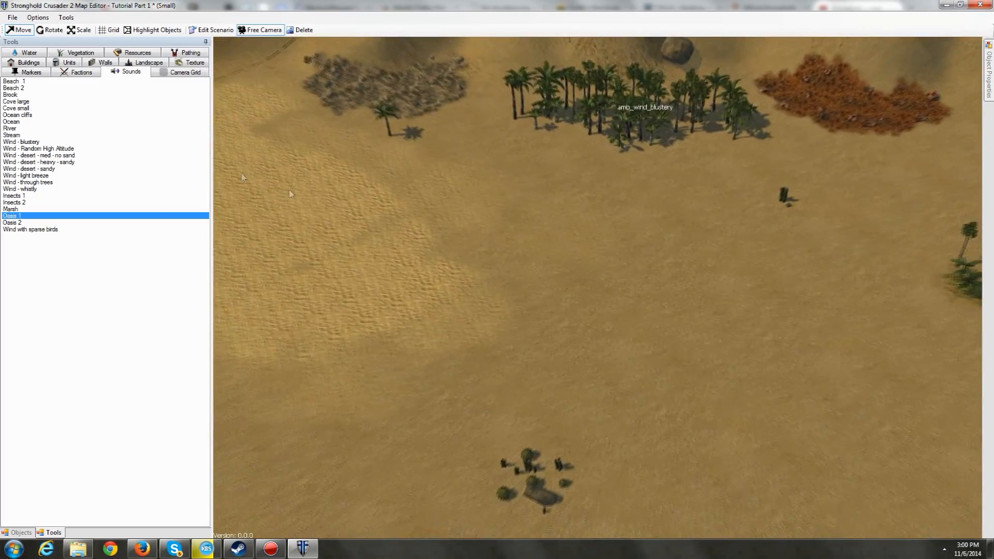
{"action": "key", "text": "s"}
{"action": "left_click", "coordinate": [68, 169]}
{"action": "key", "text": "a"}
{"action": "left_click", "coordinate": [603, 269]}
{"action": "key", "text": "d"}
{"action": "key", "text": "s"}
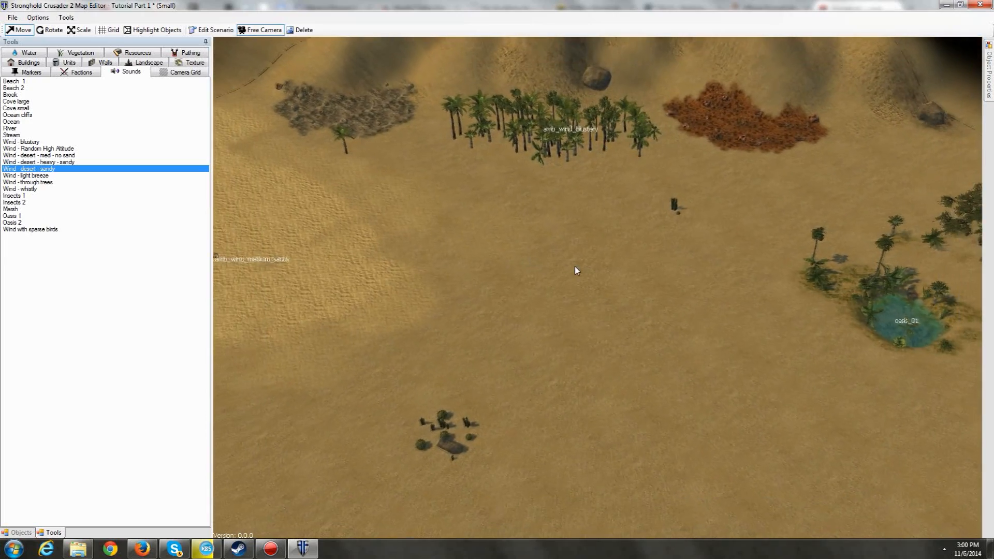
Place a Crusader Keep 1 on the open sand just west of the oasis
{"action": "key", "text": "d"}
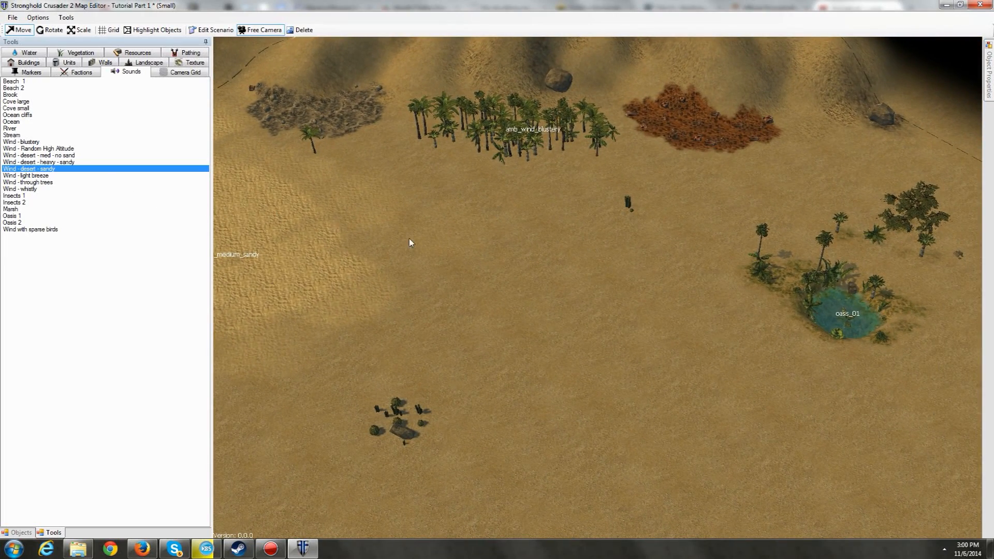
{"action": "key", "text": "d"}
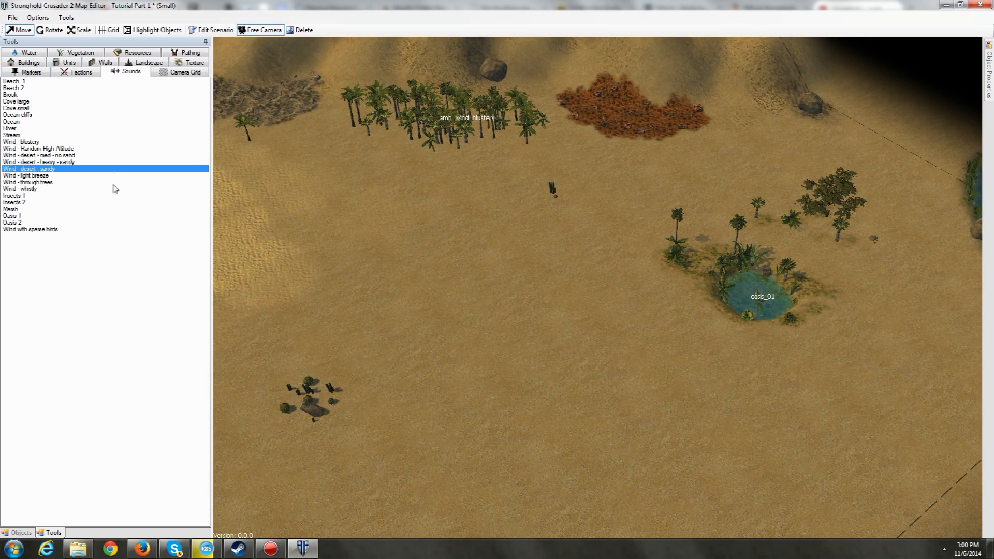
{"action": "key", "text": "d"}
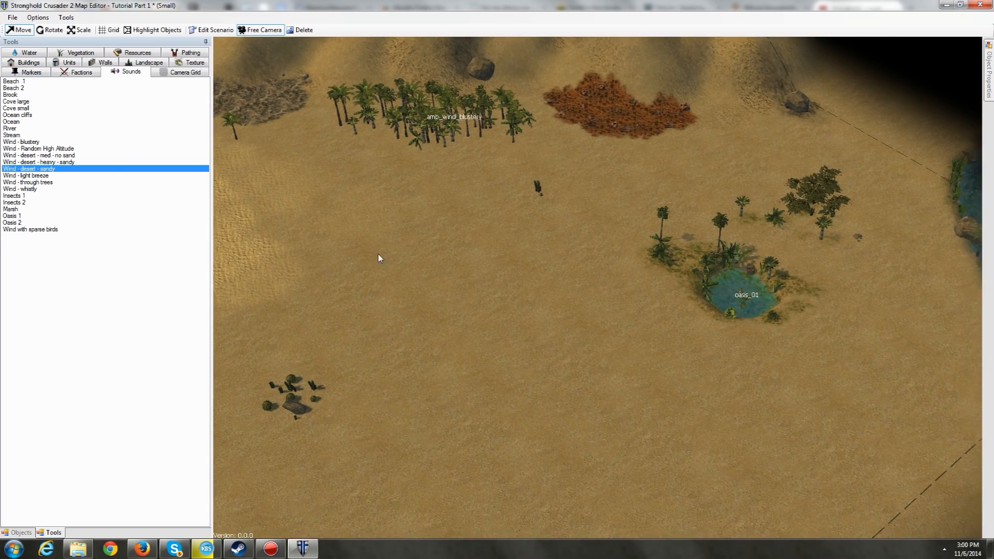
{"action": "left_click", "coordinate": [36, 62]}
{"action": "key", "text": "s"}
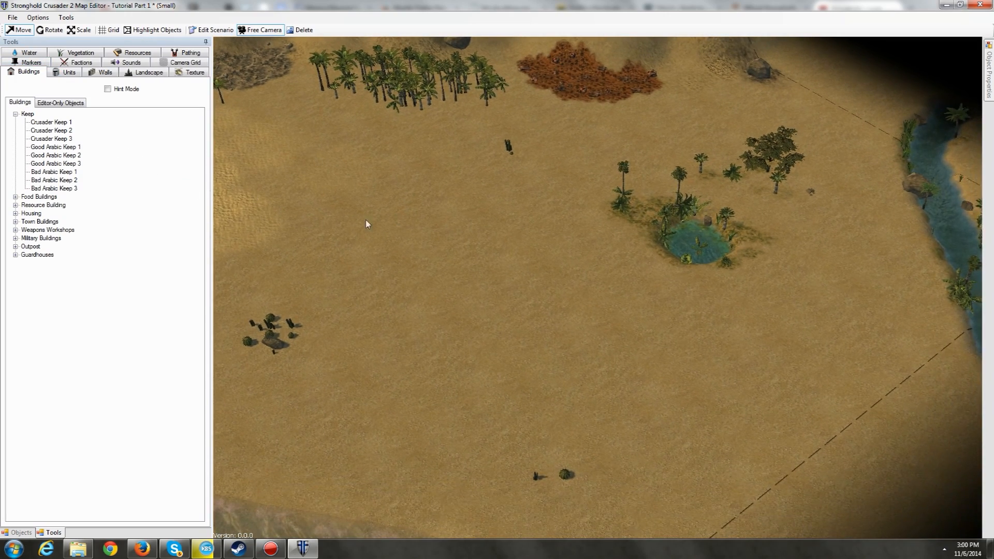
{"action": "left_click", "coordinate": [51, 122]}
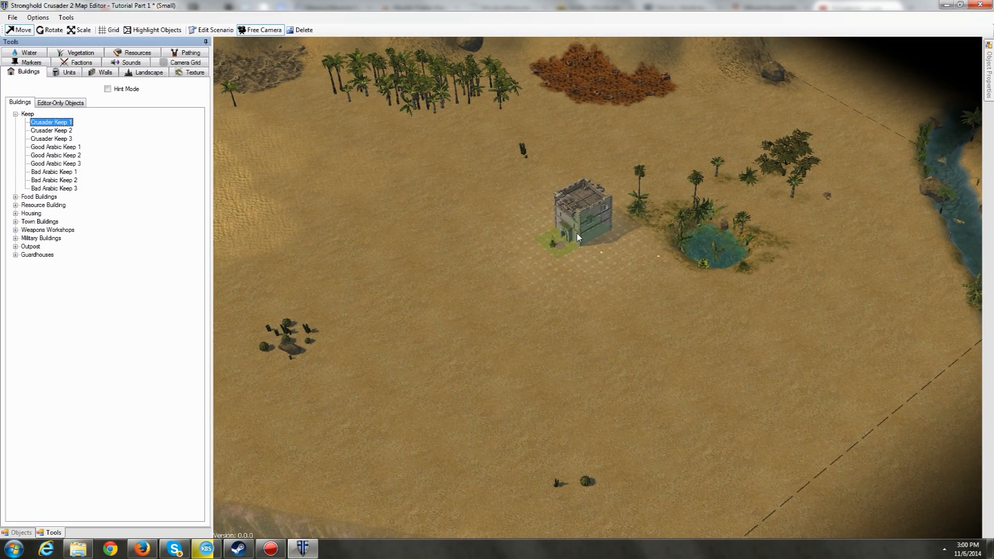
{"action": "left_click", "coordinate": [577, 237]}
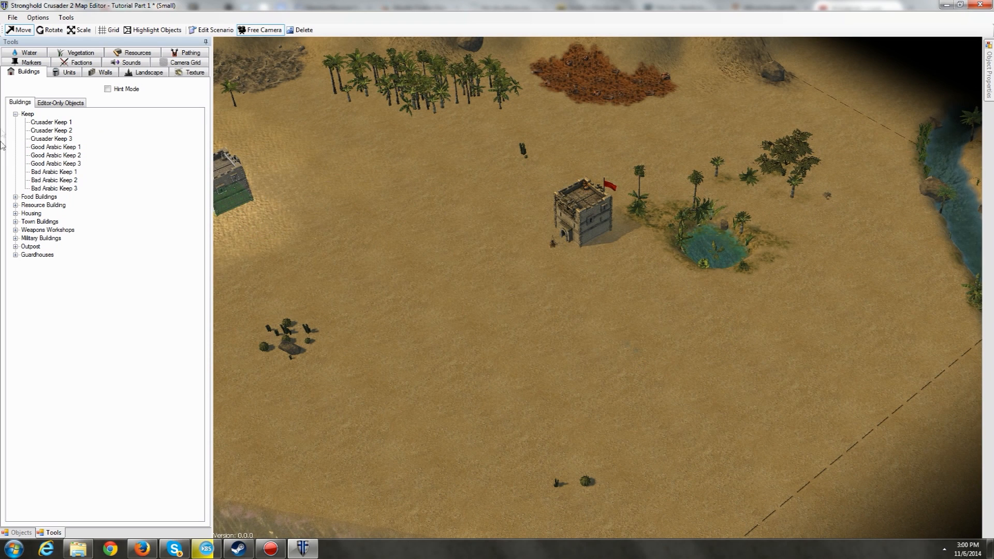
Place a Granary on the open sand east of the oasis
{"action": "left_click", "coordinate": [15, 196]}
{"action": "scroll", "coordinate": [519, 234], "scroll_direction": "up", "scroll_amount": 2}
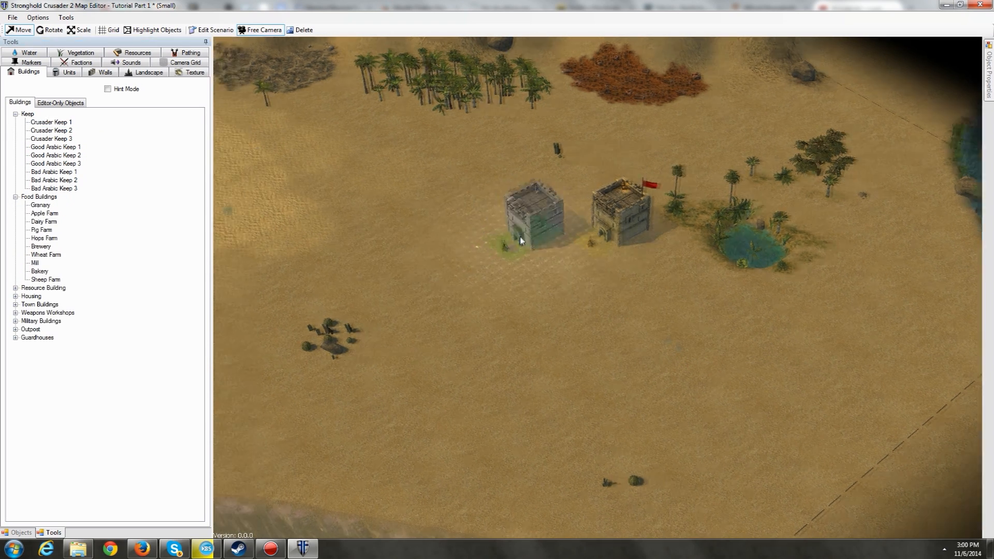
{"action": "scroll", "coordinate": [523, 290], "scroll_direction": "up", "scroll_amount": 2}
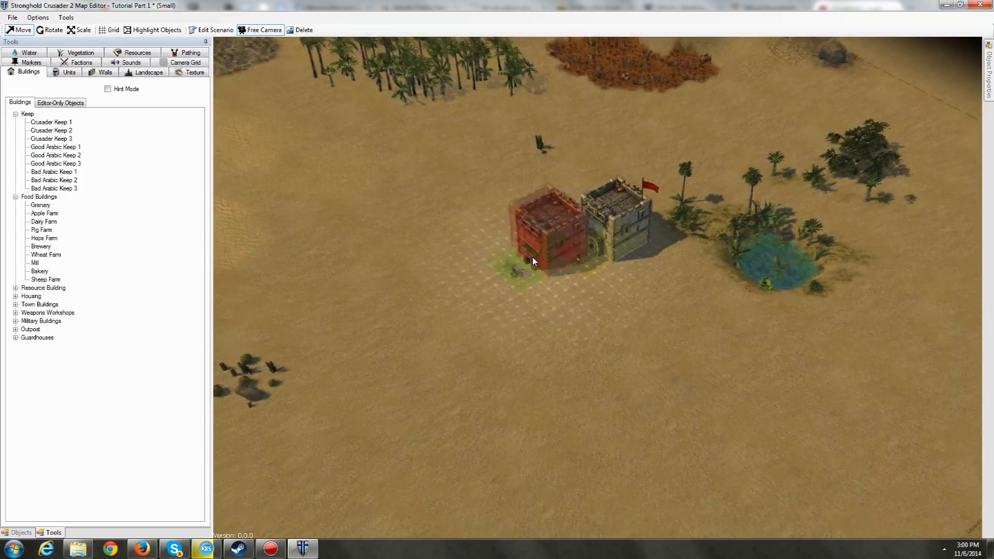
{"action": "scroll", "coordinate": [525, 257], "scroll_direction": "down", "scroll_amount": 2}
{"action": "scroll", "coordinate": [517, 251], "scroll_direction": "down", "scroll_amount": 3}
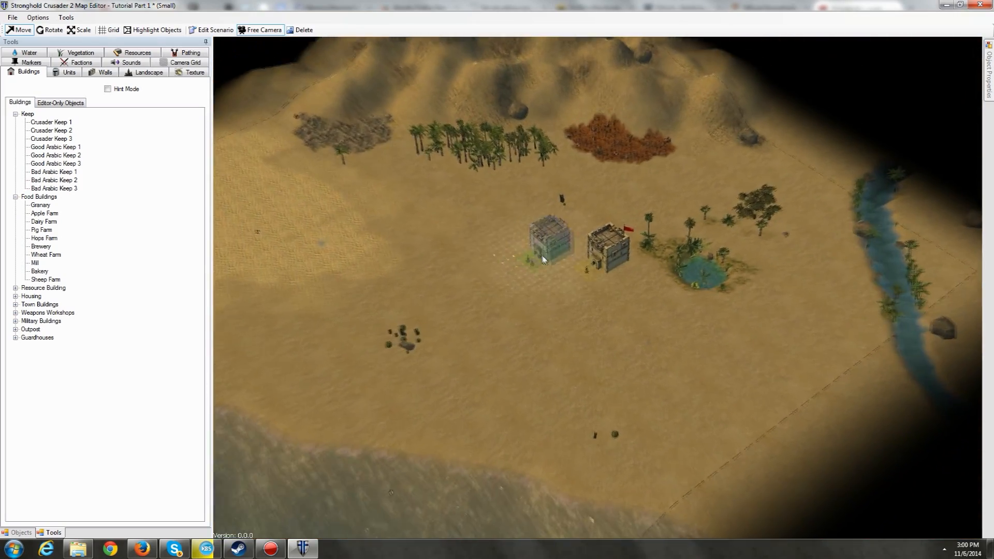
{"action": "scroll", "coordinate": [550, 266], "scroll_direction": "up", "scroll_amount": 3}
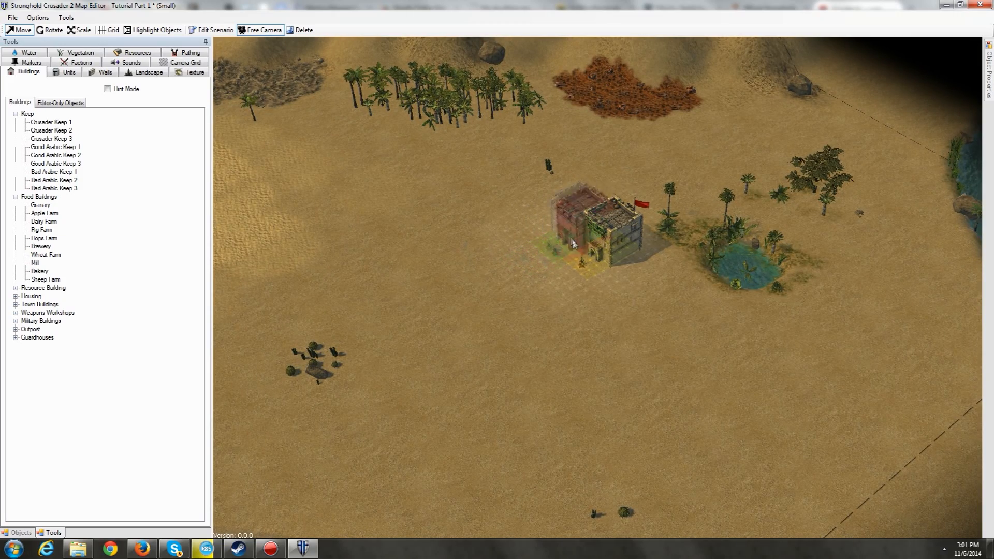
{"action": "middle_click_drag", "start_coordinate": [604, 321], "coordinate": [631, 314]}
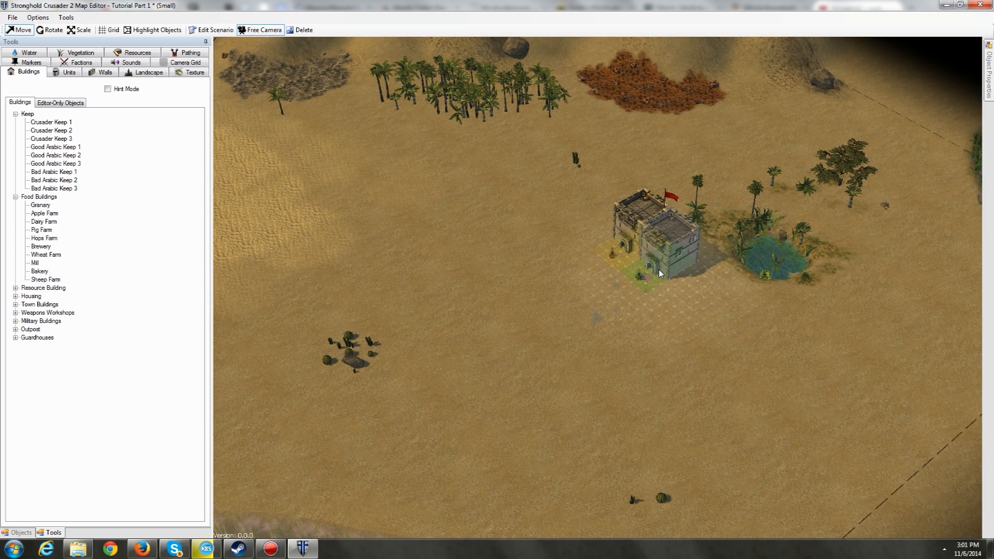
{"action": "middle_click_drag", "start_coordinate": [666, 284], "coordinate": [681, 261]}
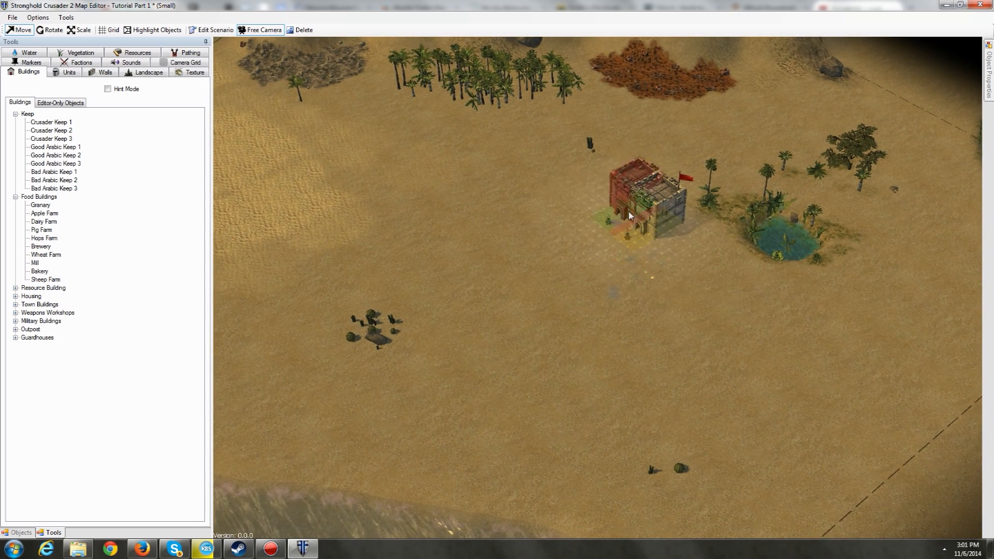
{"action": "middle_click_drag", "start_coordinate": [617, 237], "coordinate": [498, 287]}
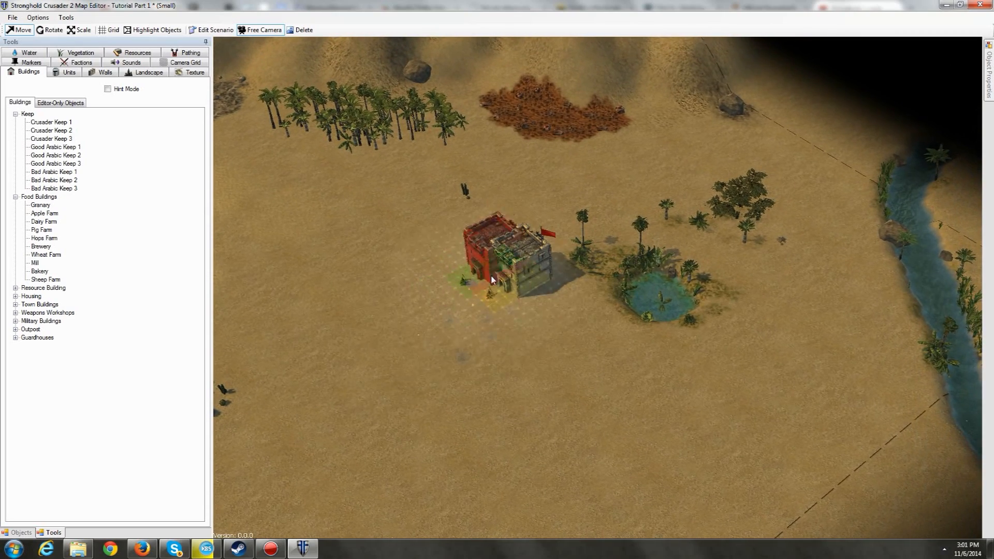
{"action": "left_click", "coordinate": [35, 207]}
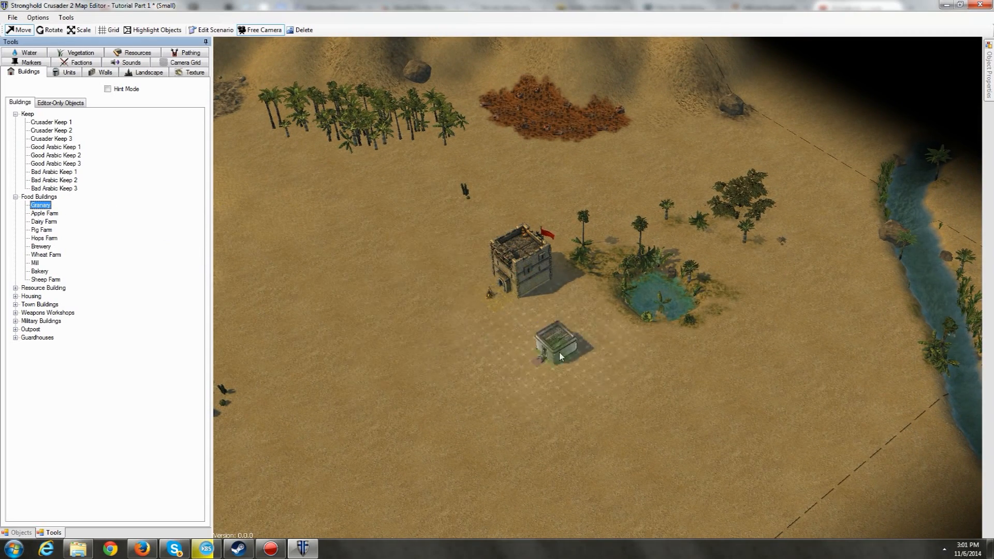
{"action": "middle_click_drag", "start_coordinate": [487, 337], "coordinate": [514, 309]}
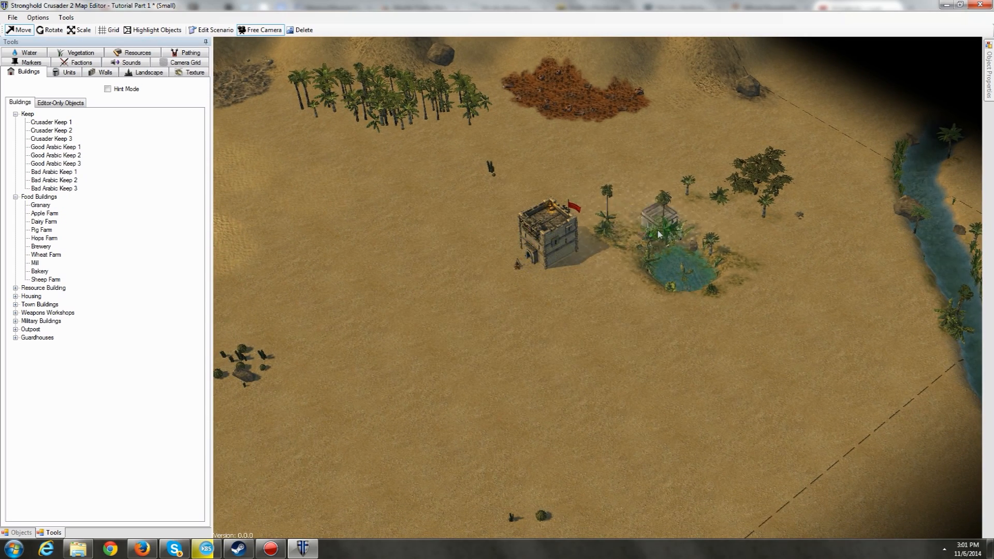
{"action": "left_click", "coordinate": [797, 251]}
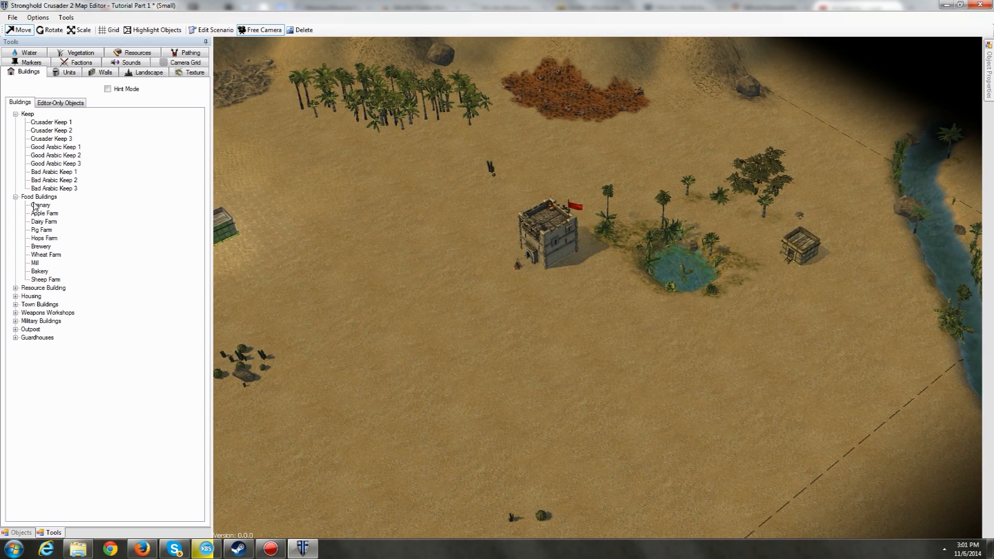
Place a Stockpile on the sand west of the keep and a Mill directly beside the keep
{"action": "left_click", "coordinate": [16, 289]}
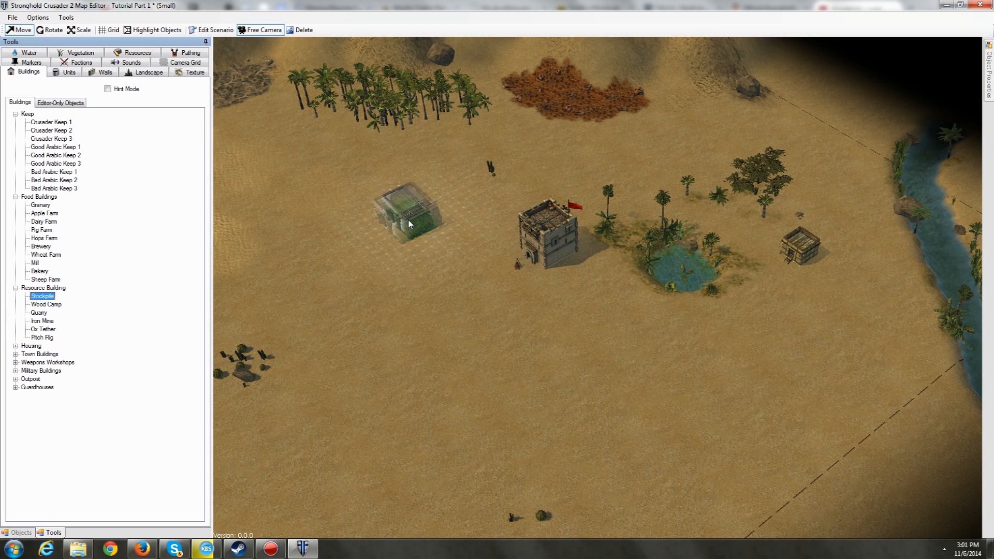
{"action": "left_click", "coordinate": [404, 222]}
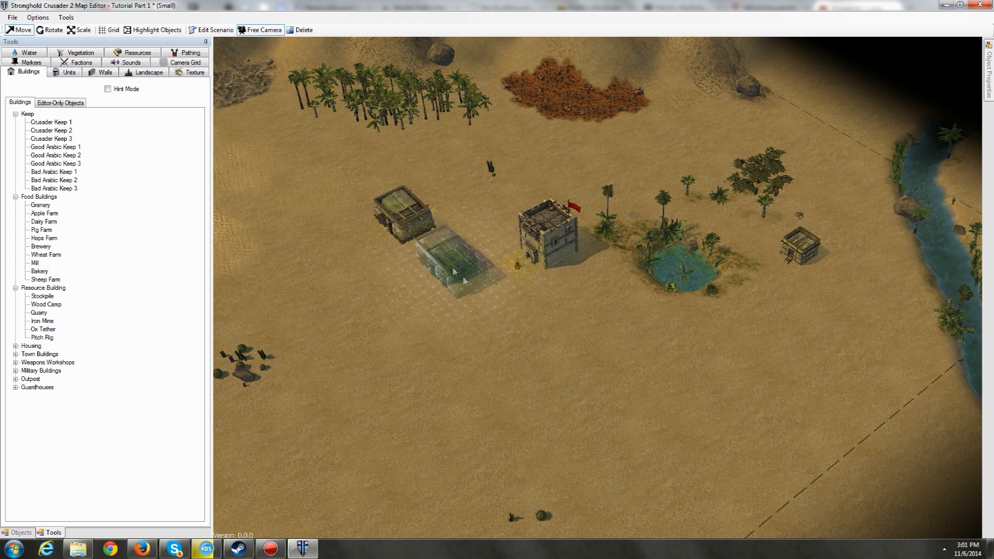
{"action": "left_click", "coordinate": [34, 263]}
{"action": "left_click", "coordinate": [506, 228]}
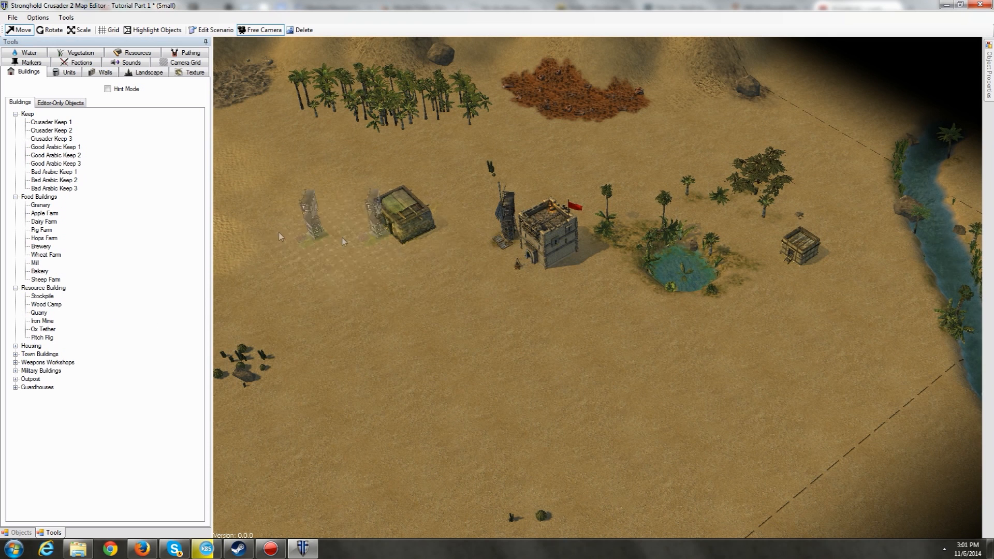
Place three Apple Farms around the oasis and a Hovel 4 beside the keep
{"action": "left_click", "coordinate": [43, 213]}
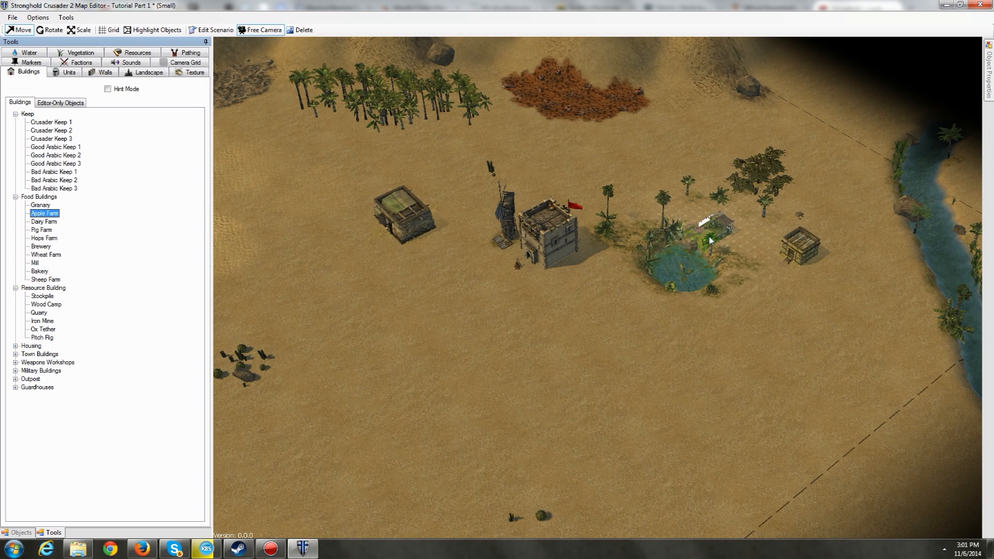
{"action": "left_click", "coordinate": [710, 240]}
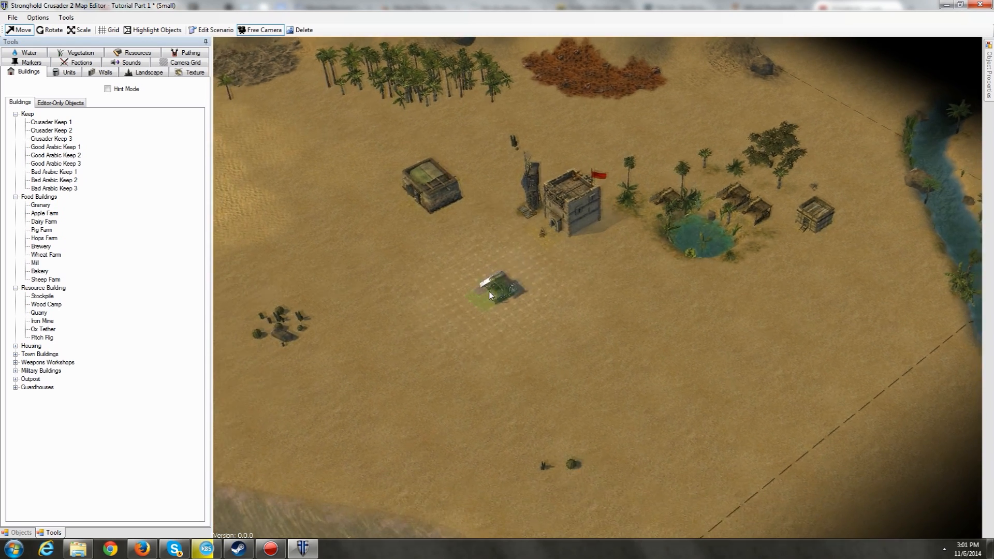
{"action": "left_click", "coordinate": [16, 346]}
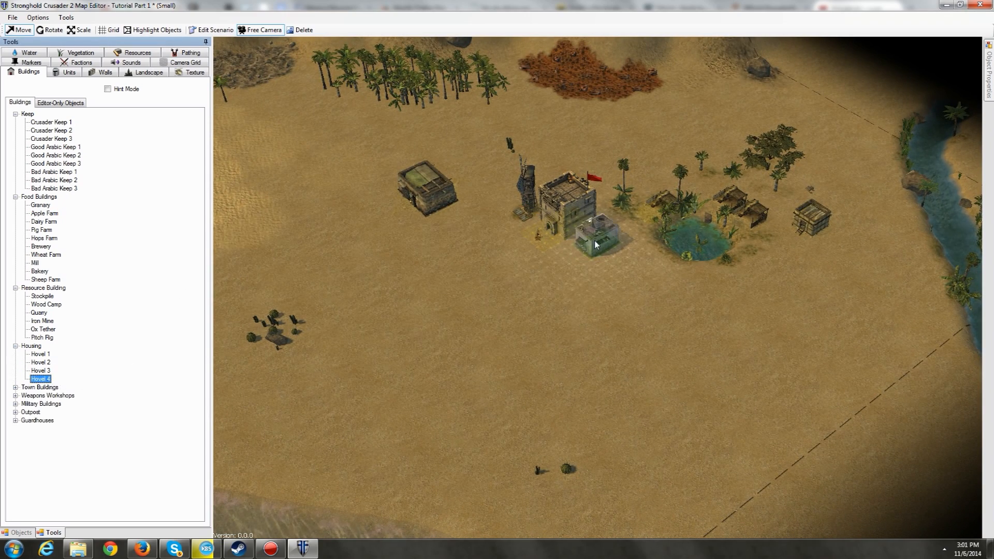
{"action": "left_click", "coordinate": [593, 242]}
Place two Hovels at the northern edge of the pitch marsh
{"action": "middle_click_drag", "start_coordinate": [479, 302], "coordinate": [617, 269]}
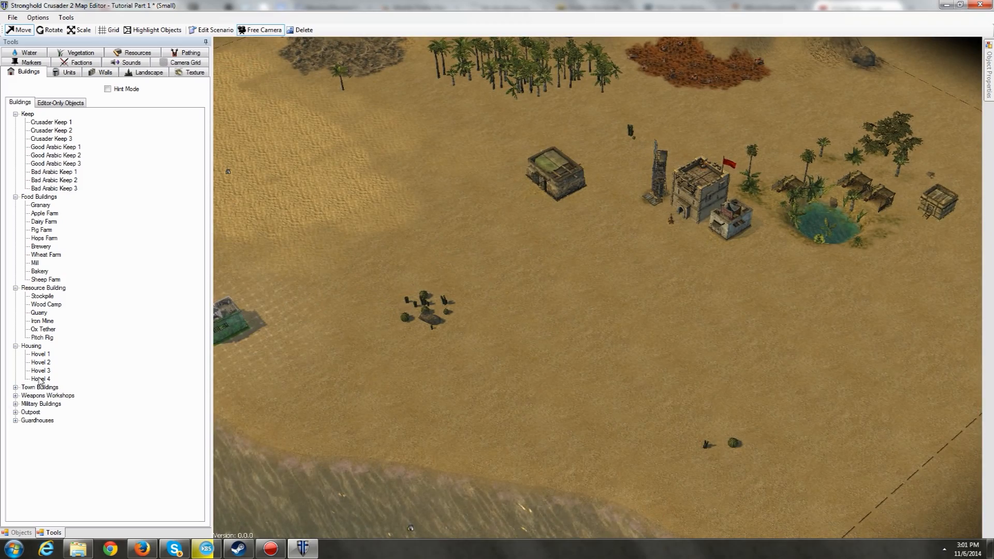
{"action": "left_click", "coordinate": [40, 379]}
{"action": "key", "text": "a"}
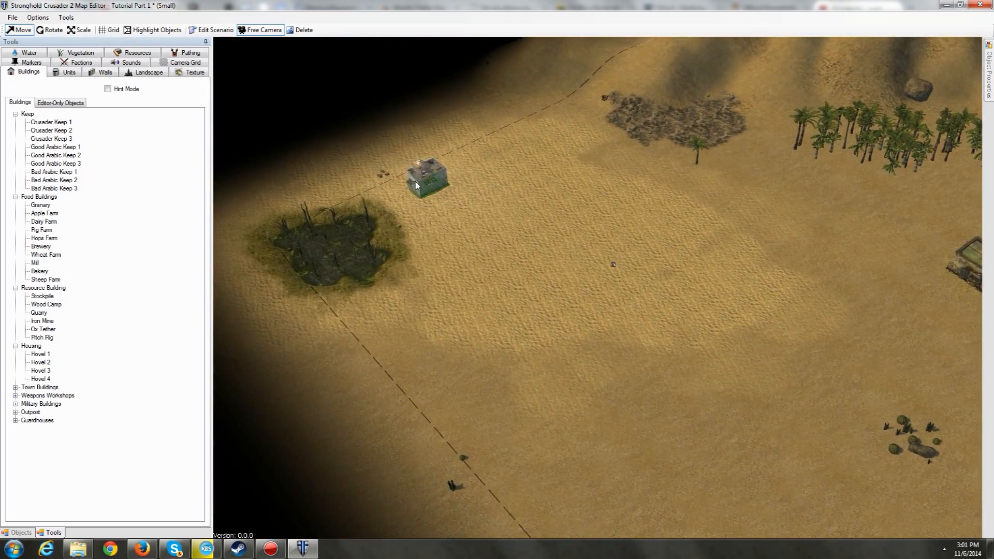
{"action": "scroll", "coordinate": [414, 192], "scroll_direction": "down", "scroll_amount": 1}
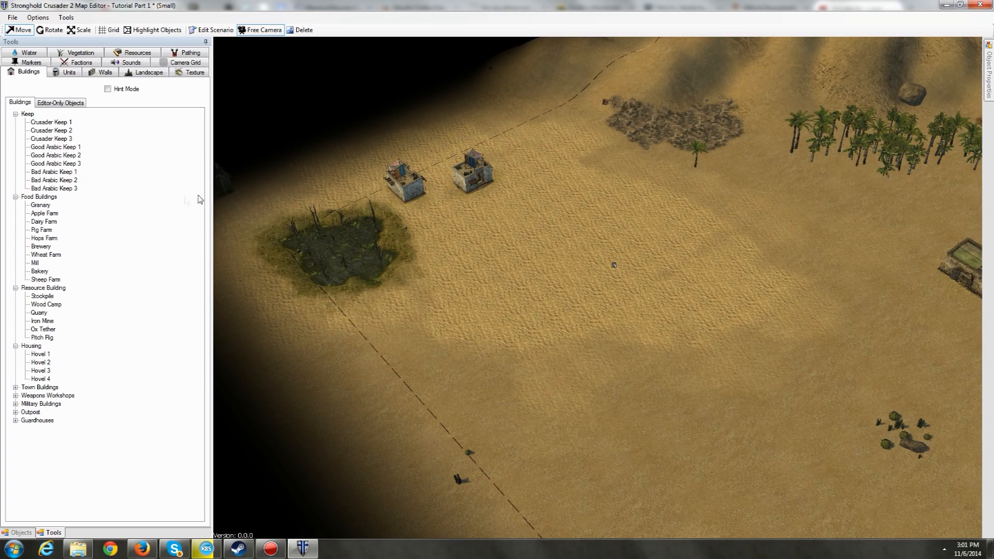
Place two Iron Mines on the iron deposit and Quarries on the stone deposit at the foot of the hills
{"action": "key", "text": "s"}
{"action": "key", "text": "d"}
{"action": "key", "text": "w"}
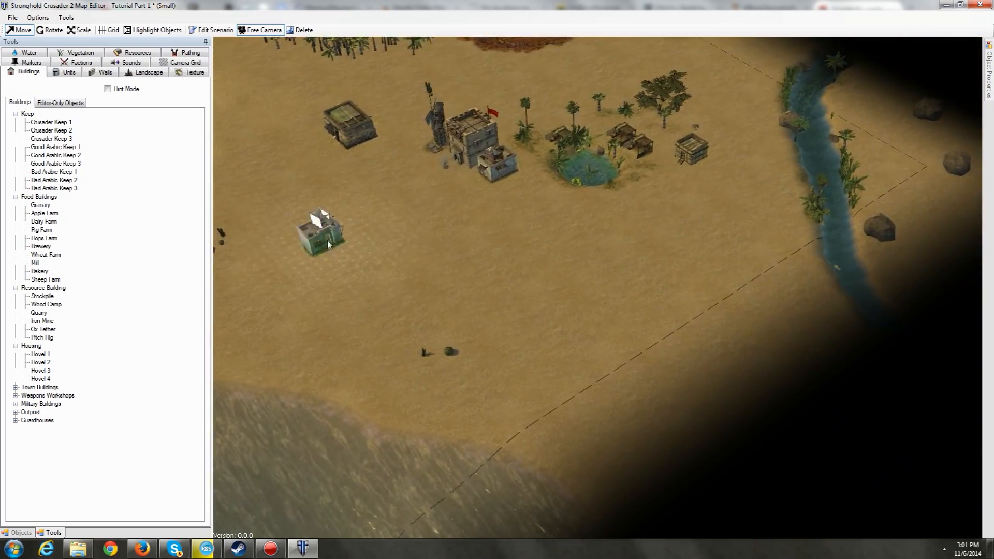
{"action": "key", "text": "a"}
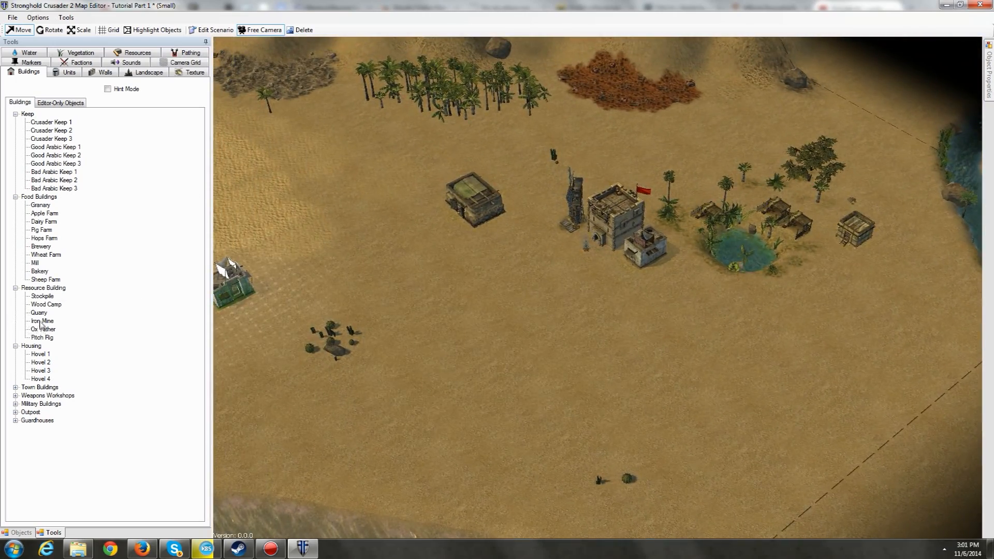
{"action": "left_click", "coordinate": [43, 321]}
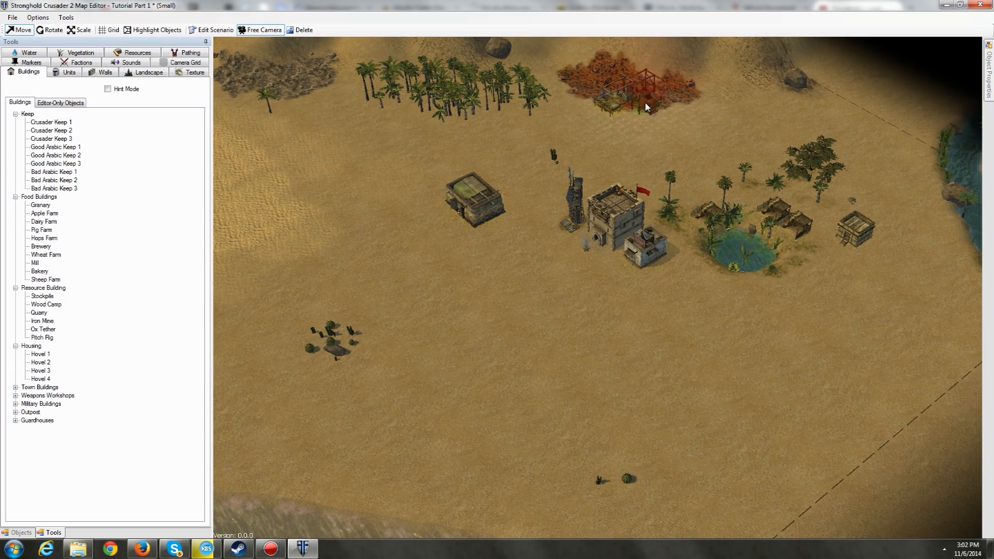
{"action": "key", "text": "w"}
{"action": "key", "text": "a"}
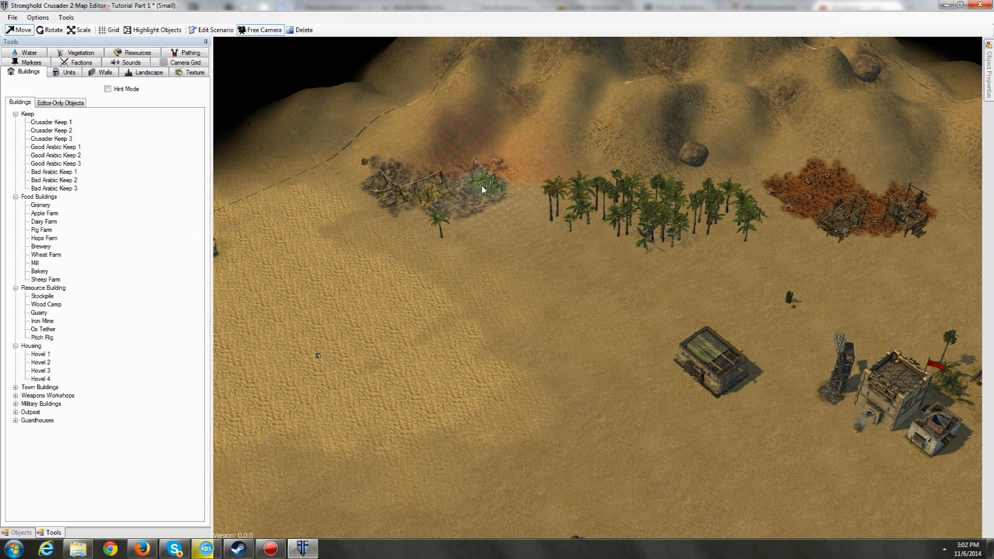
Place another Quarry at the eastern end of the stone deposit below the hills
{"action": "key", "text": "w"}
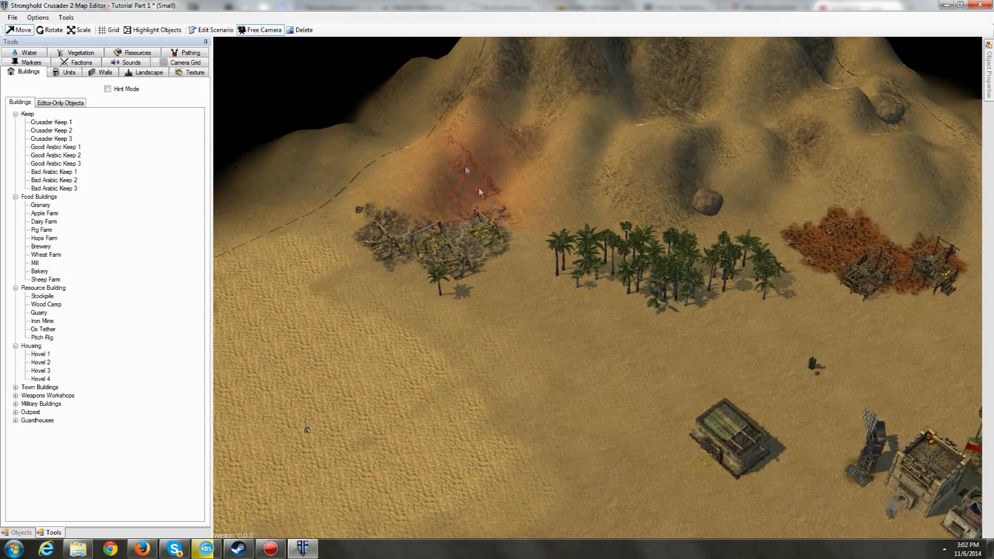
{"action": "key", "text": "d"}
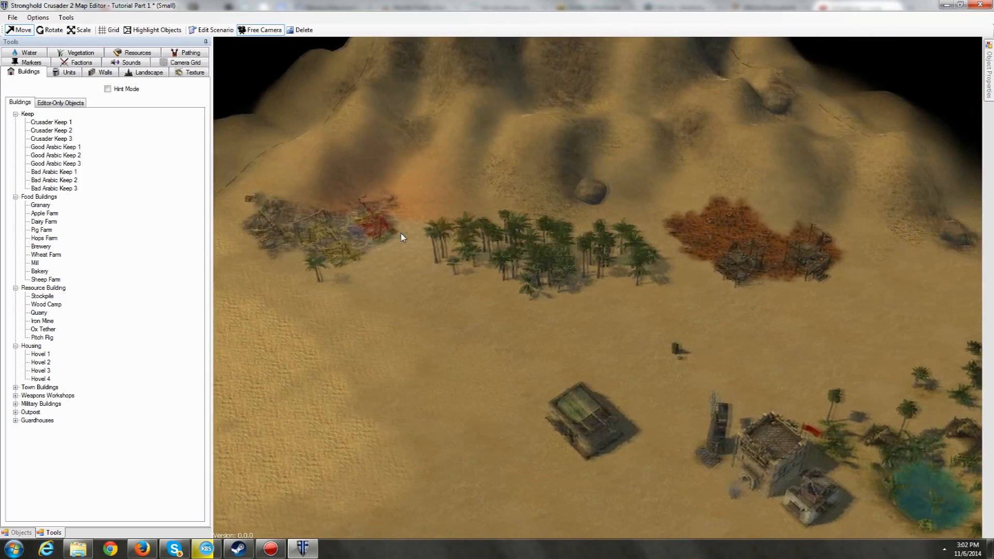
{"action": "key", "text": "a"}
{"action": "key", "text": "w"}
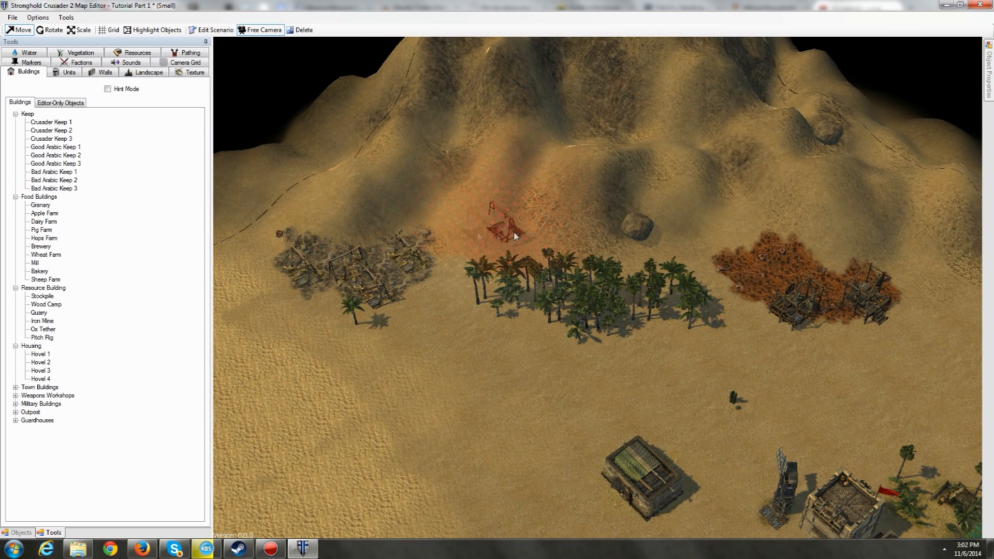
{"action": "scroll", "coordinate": [448, 216], "scroll_direction": "up", "scroll_amount": 5}
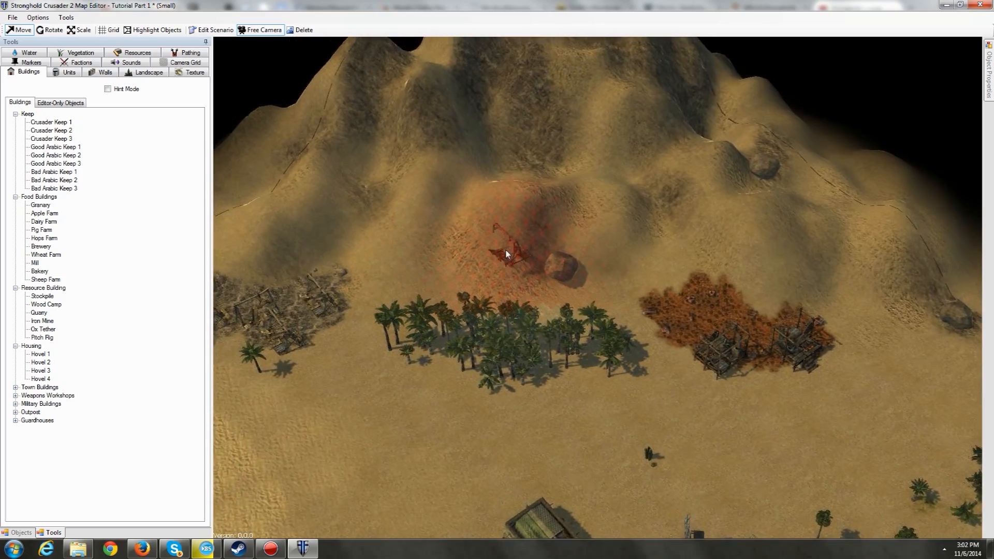
{"action": "key", "text": "d"}
{"action": "key", "text": "s"}
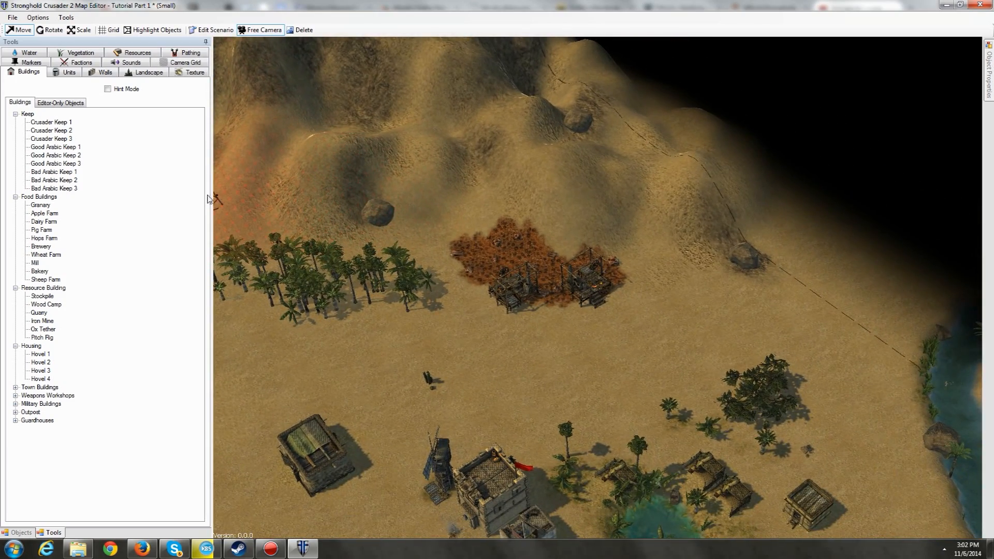
{"action": "key", "text": "s"}
{"action": "key", "text": "d"}
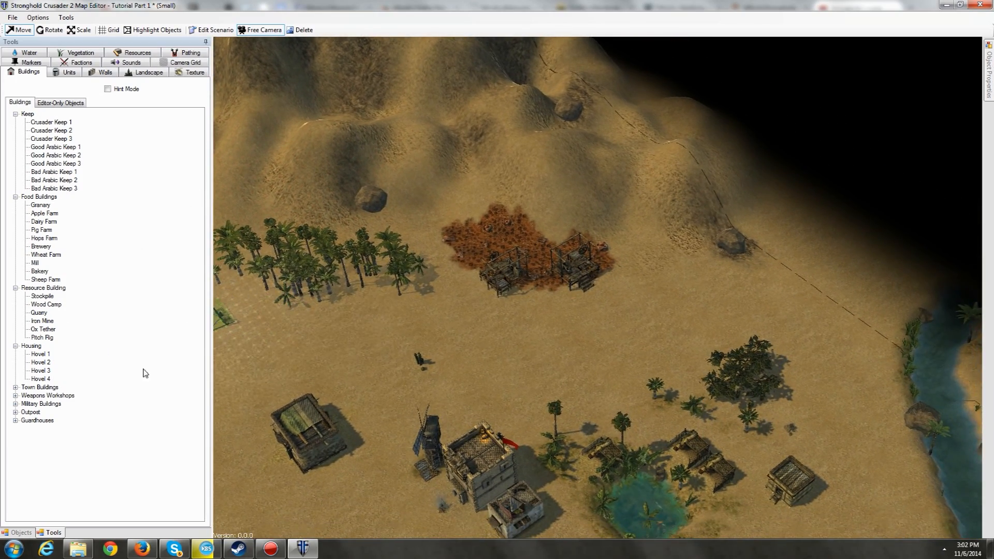
Place a walled military building northwest of the keep, just behind the Mill
{"action": "left_click", "coordinate": [37, 414]}
{"action": "key", "text": "s"}
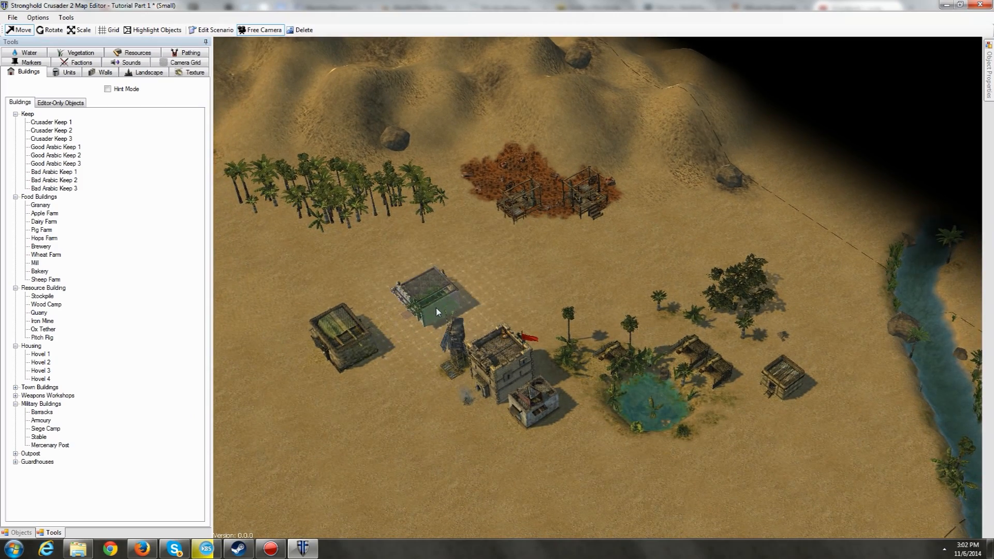
{"action": "left_click", "coordinate": [437, 312]}
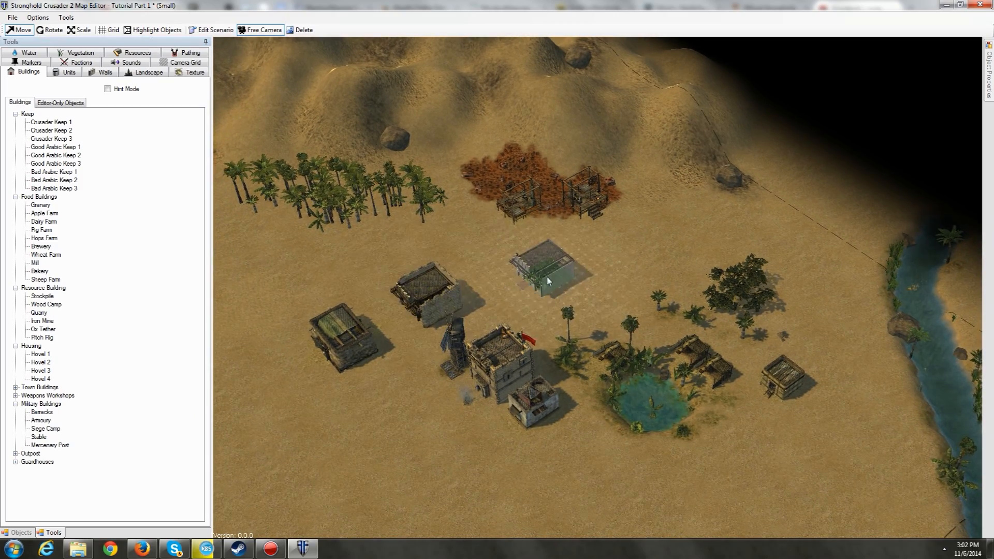
{"action": "key", "text": "w"}
{"action": "key", "text": "d"}
{"action": "key", "text": "a"}
{"action": "key", "text": "w"}
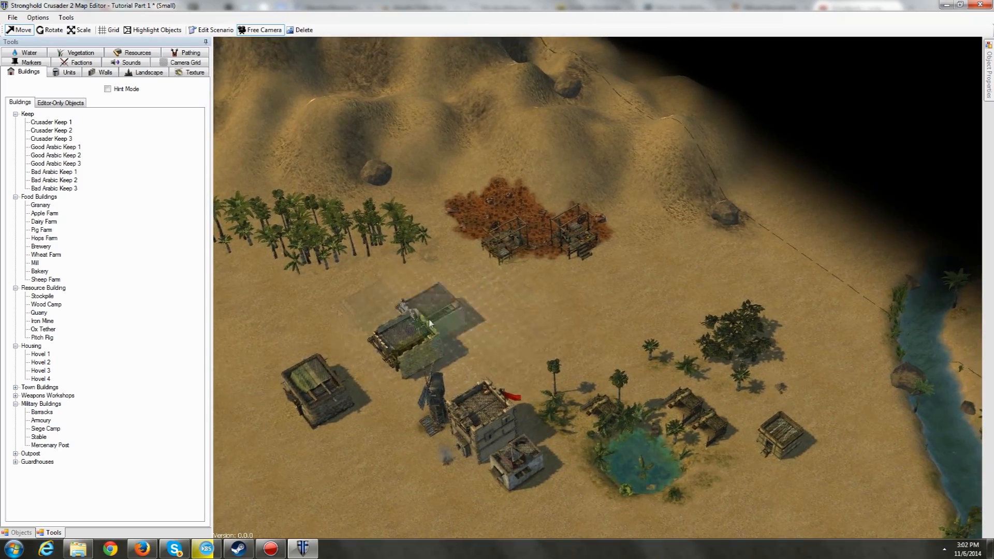
Place three ruin pieces from the editor-only objects in a cluster on the rippled sand far west of the keep
{"action": "key", "text": "s"}
{"action": "key", "text": "d"}
{"action": "key", "text": "a"}
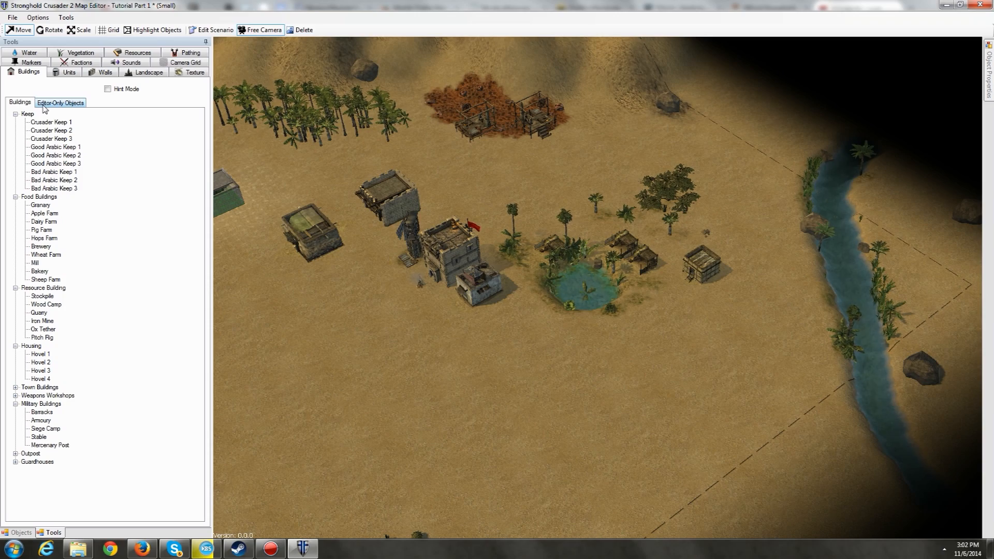
{"action": "left_click", "coordinate": [47, 103]}
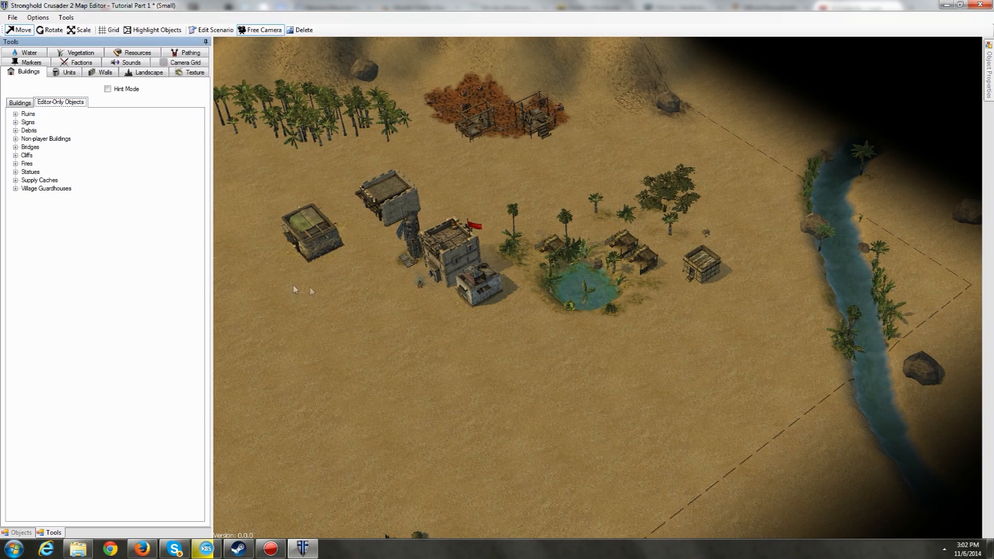
{"action": "key", "text": "a"}
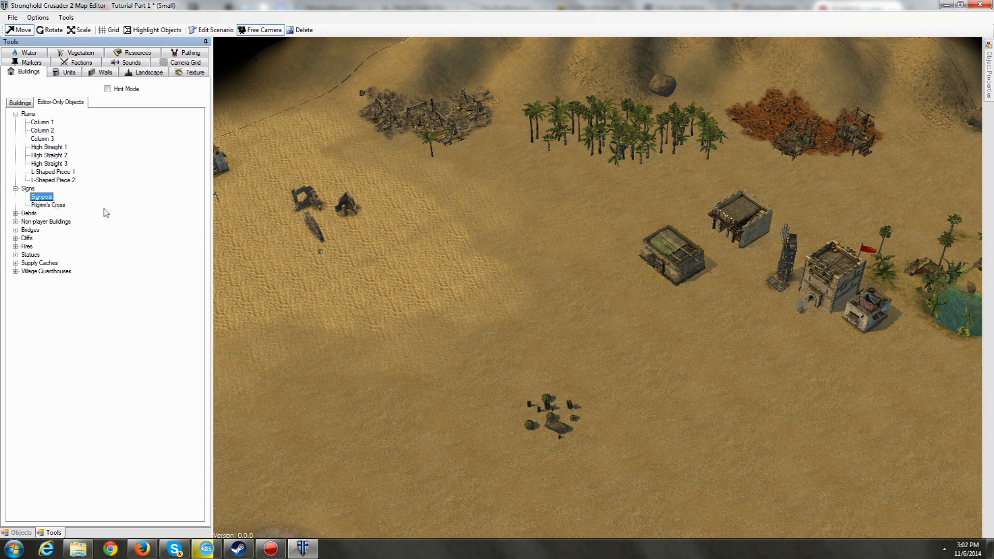
Place a Signpost on the sand in front of the green-roofed building west of the keep
{"action": "scroll", "coordinate": [562, 281], "scroll_direction": "up", "scroll_amount": 5}
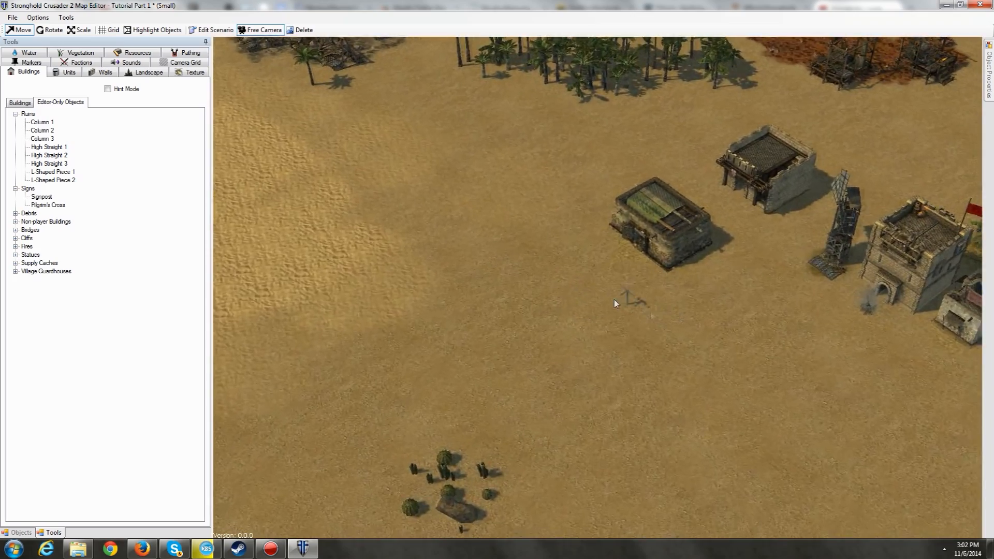
{"action": "scroll", "coordinate": [596, 308], "scroll_direction": "up", "scroll_amount": 4}
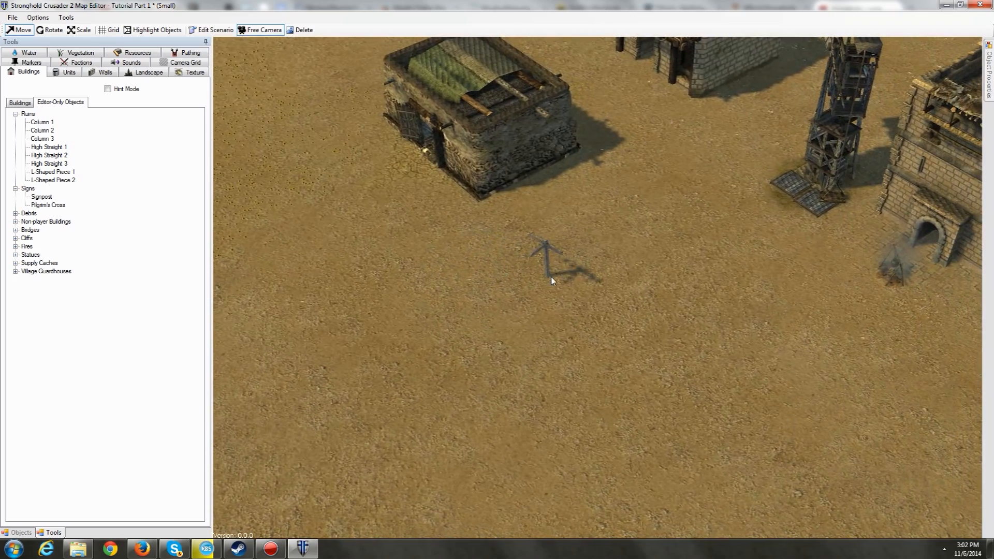
{"action": "left_click", "coordinate": [545, 272]}
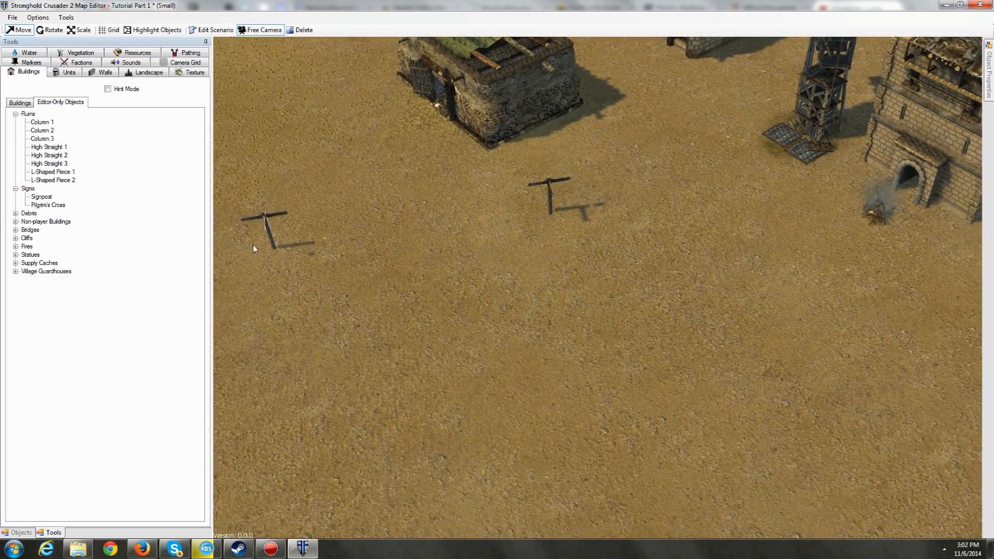
Place Pilgrim's Crosses on the rippled sand beside the ruins
{"action": "key", "text": "a"}
{"action": "key", "text": "w"}
{"action": "scroll", "coordinate": [518, 282], "scroll_direction": "down", "scroll_amount": 3}
{"action": "left_click", "coordinate": [233, 233]}
{"action": "key", "text": "a"}
{"action": "key", "text": "w"}
{"action": "scroll", "coordinate": [572, 271], "scroll_direction": "down", "scroll_amount": 2}
Place a cluster of debris Barrels along the wall of the green-roofed building, near the Signpost
{"action": "left_click", "coordinate": [15, 213]}
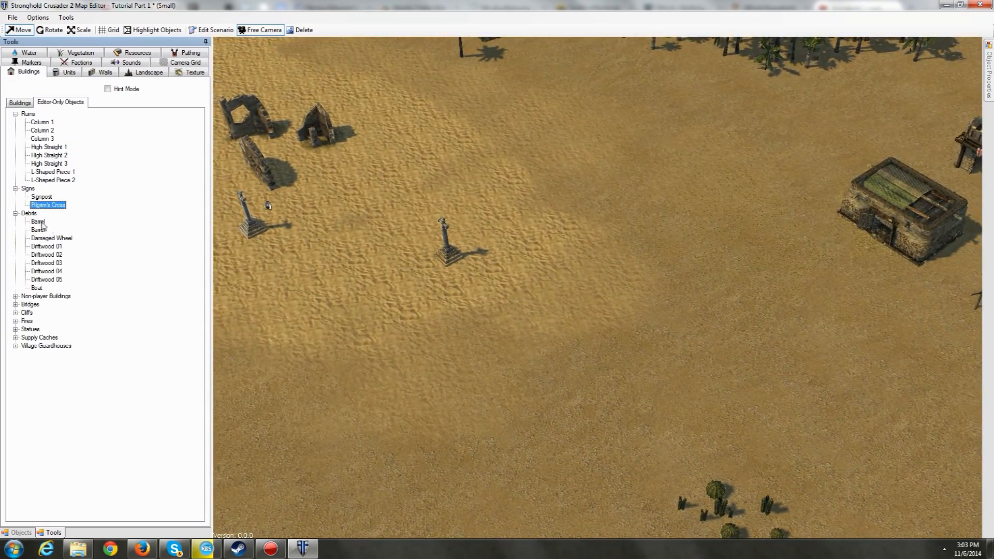
{"action": "key", "text": "d"}
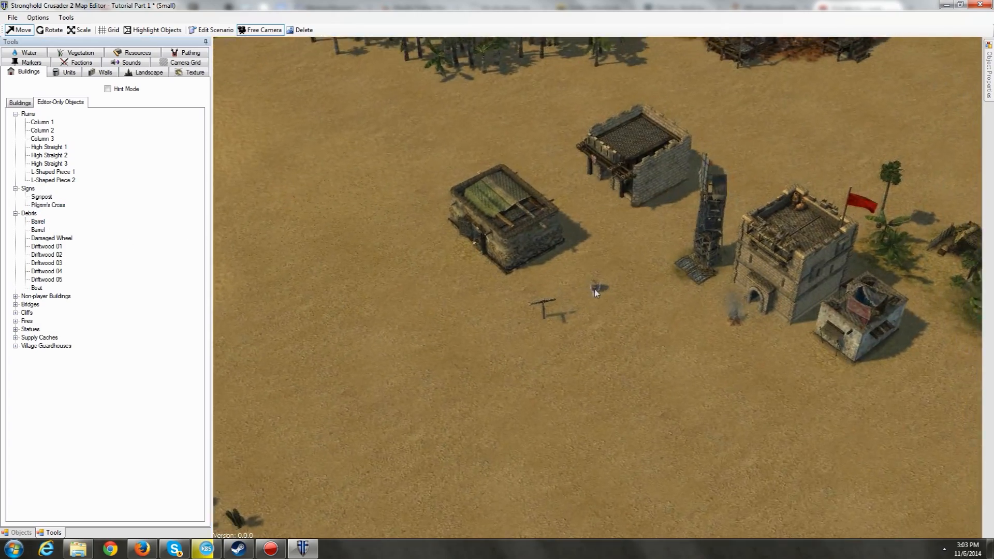
{"action": "scroll", "coordinate": [500, 279], "scroll_direction": "up", "scroll_amount": 2}
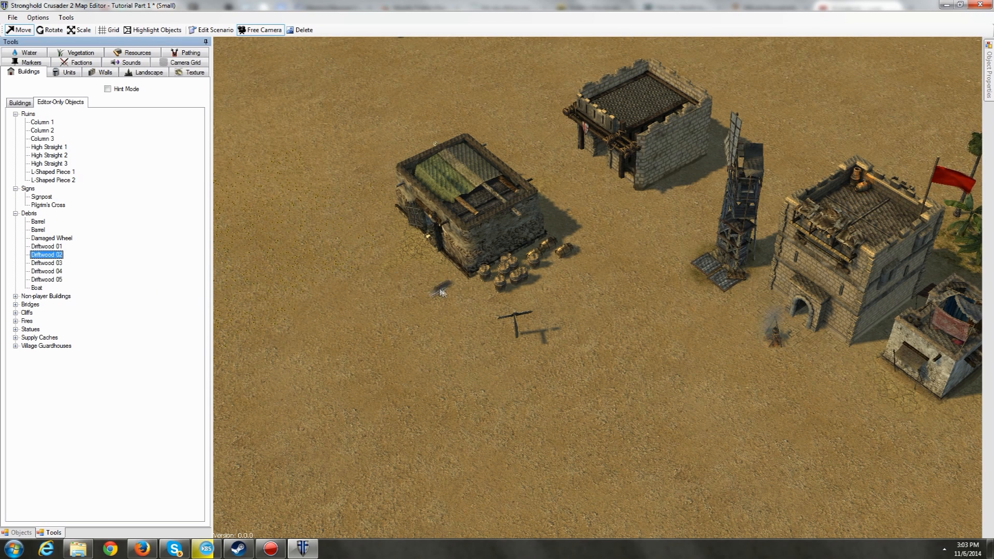
Place a Boat at the river's western bank, beside the large rock
{"action": "key", "text": "d"}
{"action": "key", "text": "w"}
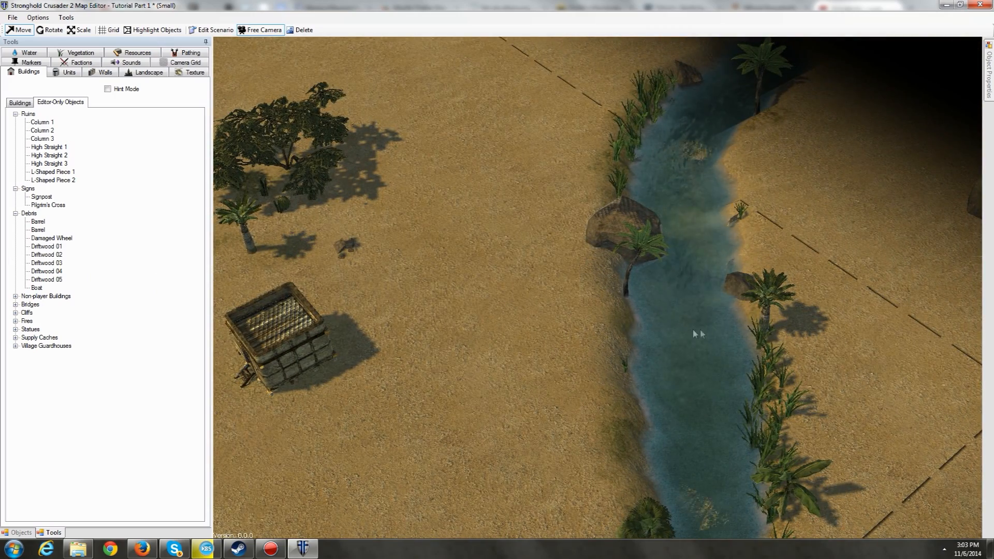
{"action": "left_click", "coordinate": [37, 288]}
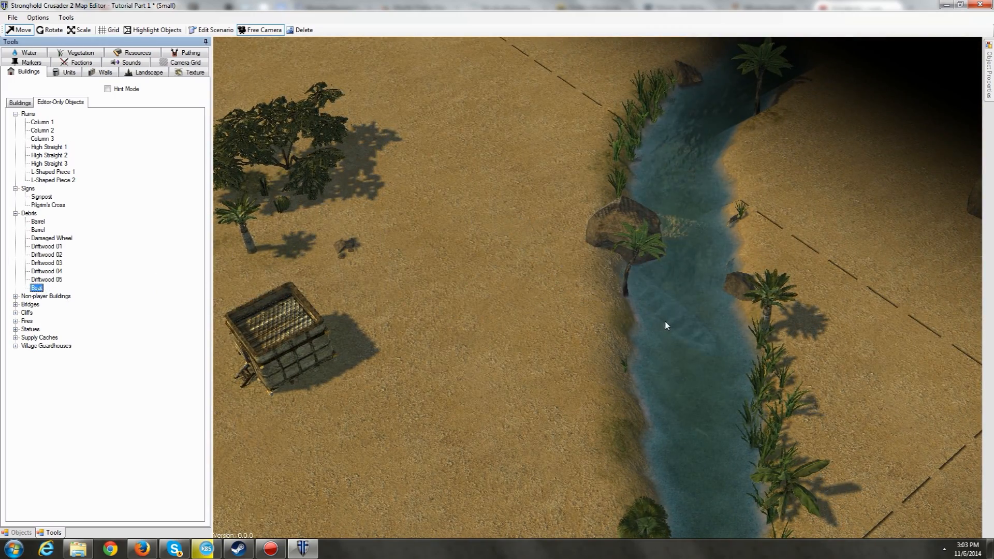
{"action": "scroll", "coordinate": [710, 314], "scroll_direction": "down", "scroll_amount": 4}
Place a Lion Den on the open sand east of the iron deposit, near the foot of the hills
{"action": "key", "text": "a"}
{"action": "key", "text": "s"}
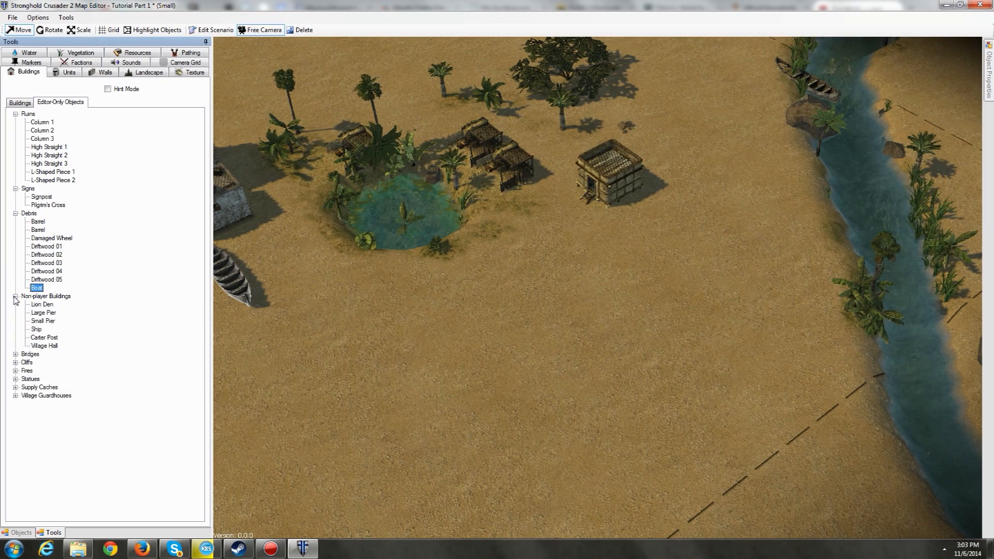
{"action": "scroll", "coordinate": [393, 262], "scroll_direction": "down", "scroll_amount": 2}
{"action": "key", "text": "a"}
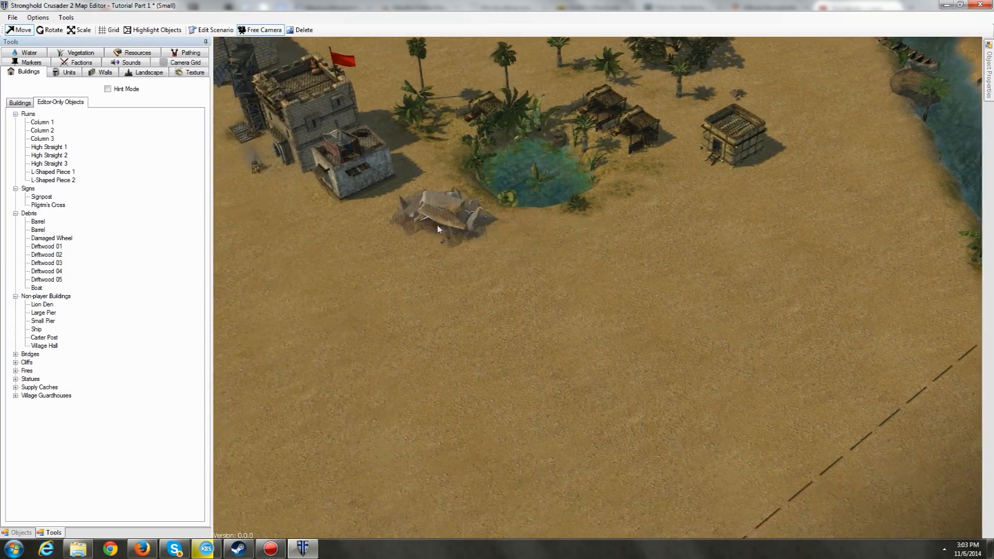
{"action": "key", "text": "w"}
{"action": "scroll", "coordinate": [626, 331], "scroll_direction": "up", "scroll_amount": 3}
{"action": "key", "text": "d"}
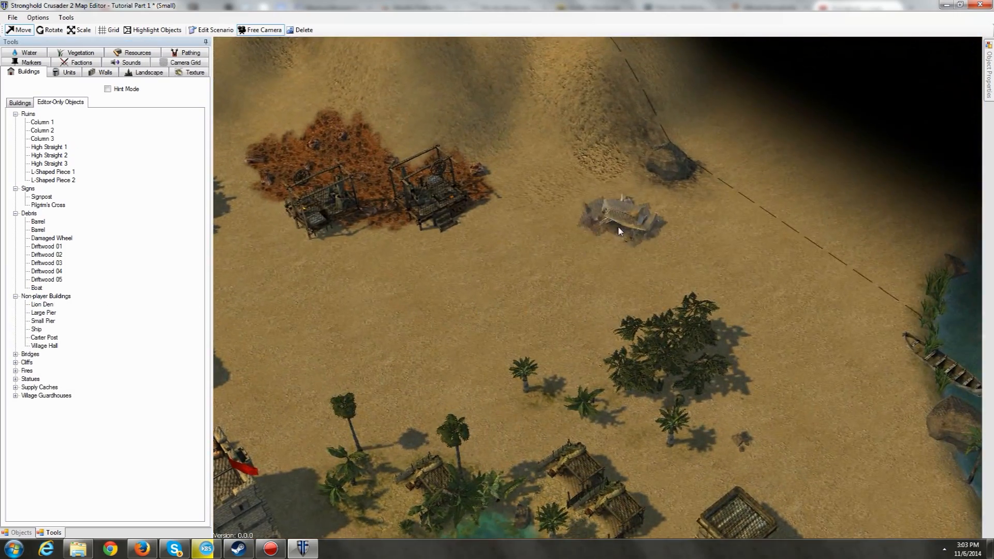
{"action": "left_click", "coordinate": [620, 231]}
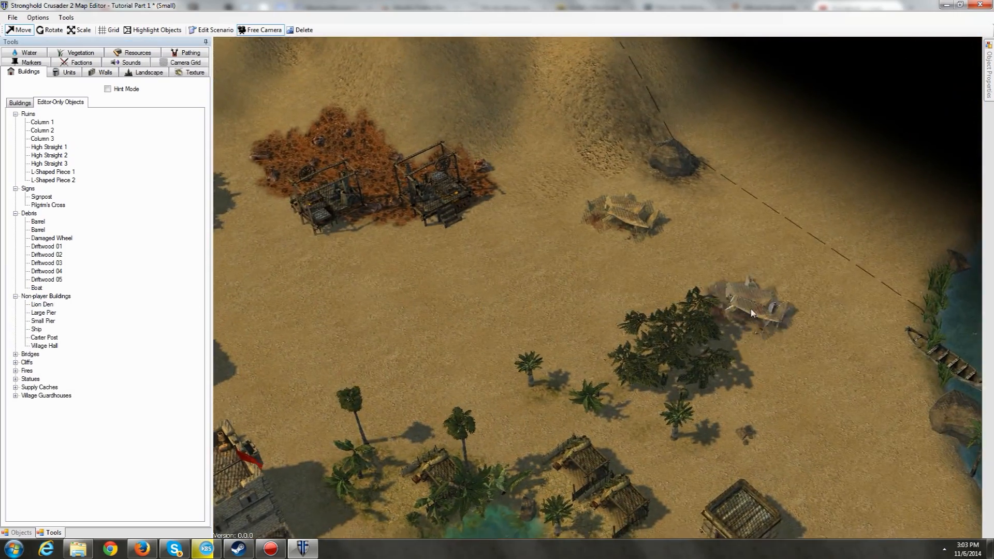
{"action": "scroll", "coordinate": [672, 311], "scroll_direction": "down", "scroll_amount": 2}
{"action": "key", "text": "d"}
{"action": "scroll", "coordinate": [577, 205], "scroll_direction": "up", "scroll_amount": 3}
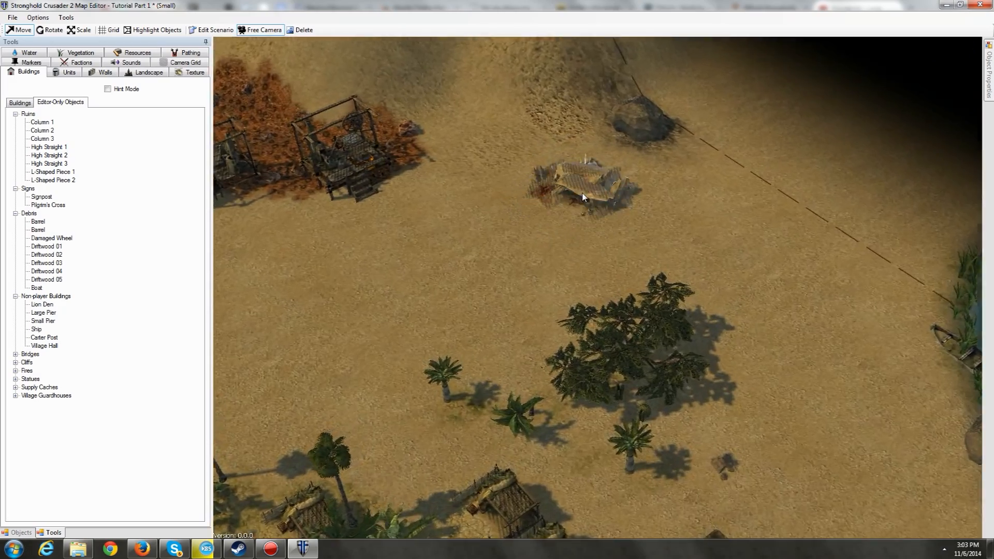
{"action": "left_click", "coordinate": [583, 196]}
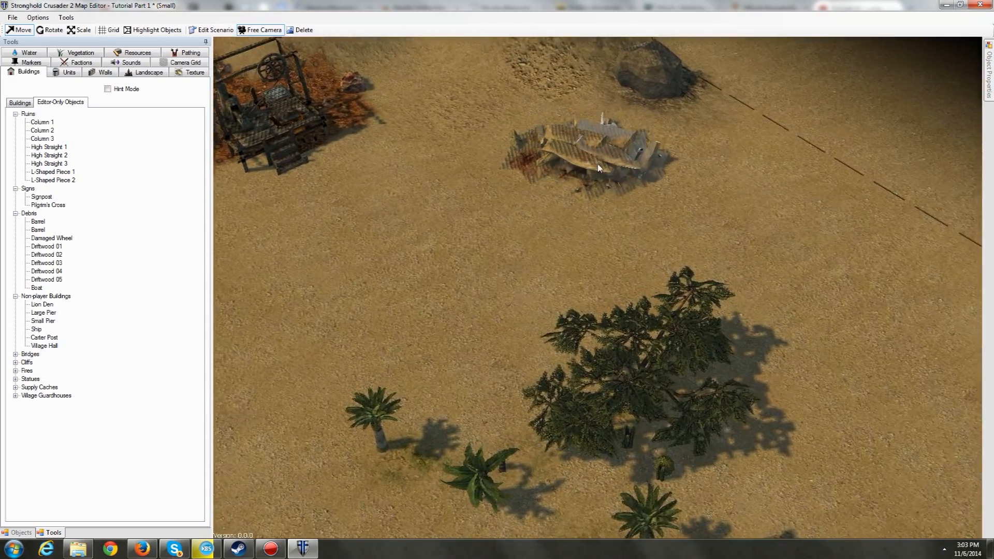
Place a Large Pier, rotated to reach into the water, on the southern shoreline and add Barrels on the sand beside it
{"action": "left_click", "coordinate": [48, 313]}
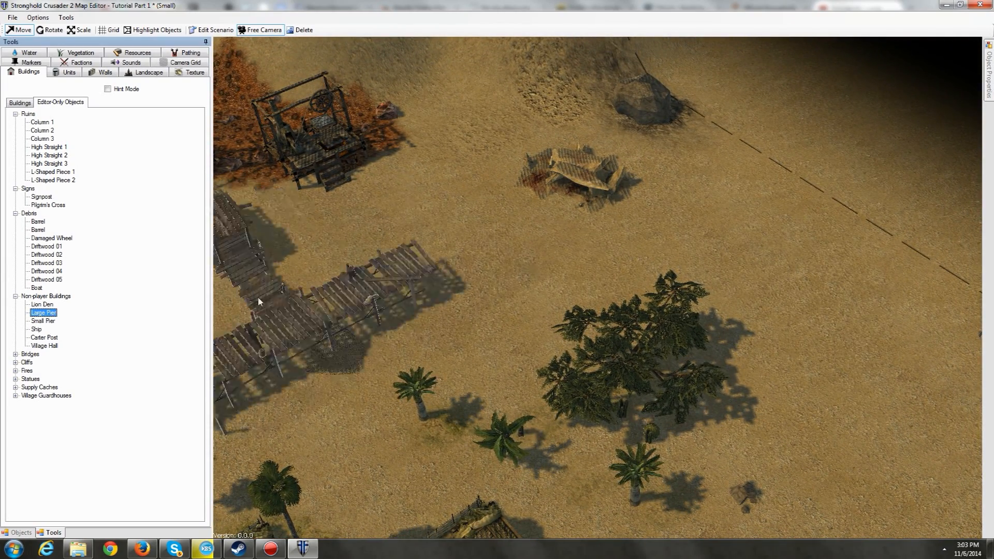
{"action": "scroll", "coordinate": [665, 145], "scroll_direction": "down", "scroll_amount": 3}
{"action": "key", "text": "a"}
{"action": "key", "text": "s"}
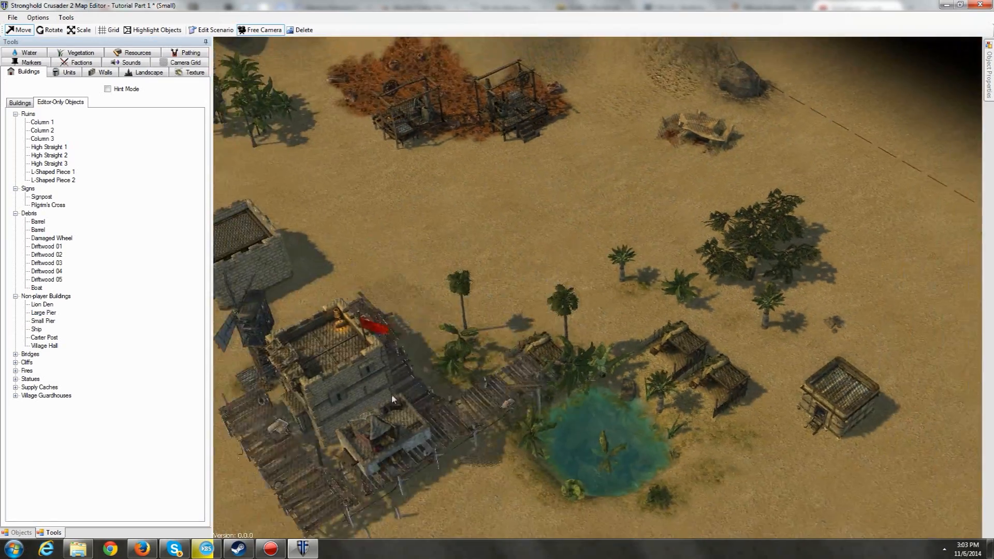
{"action": "key", "text": "s"}
{"action": "key", "text": "a"}
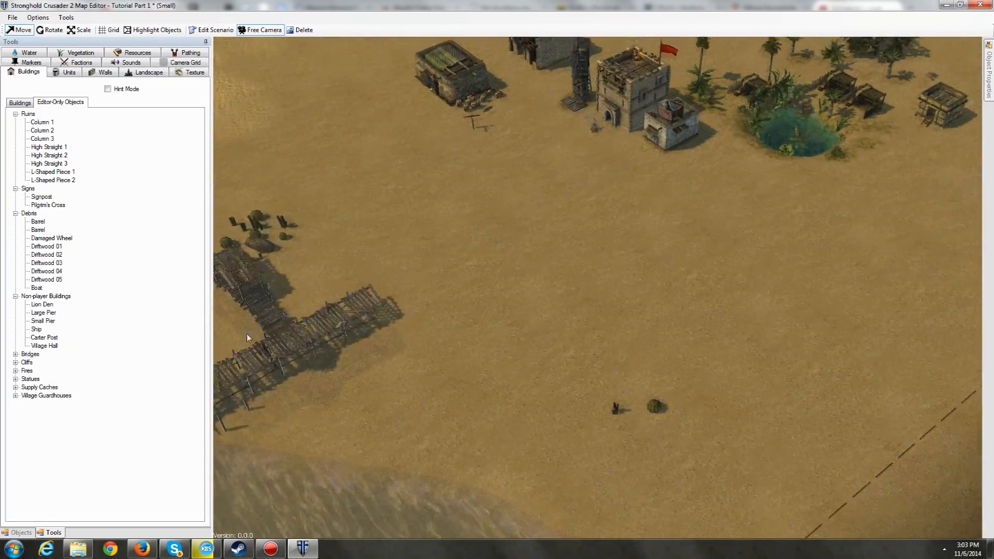
{"action": "key", "text": "w"}
{"action": "scroll", "coordinate": [508, 227], "scroll_direction": "down", "scroll_amount": 5, "text": "shift"}
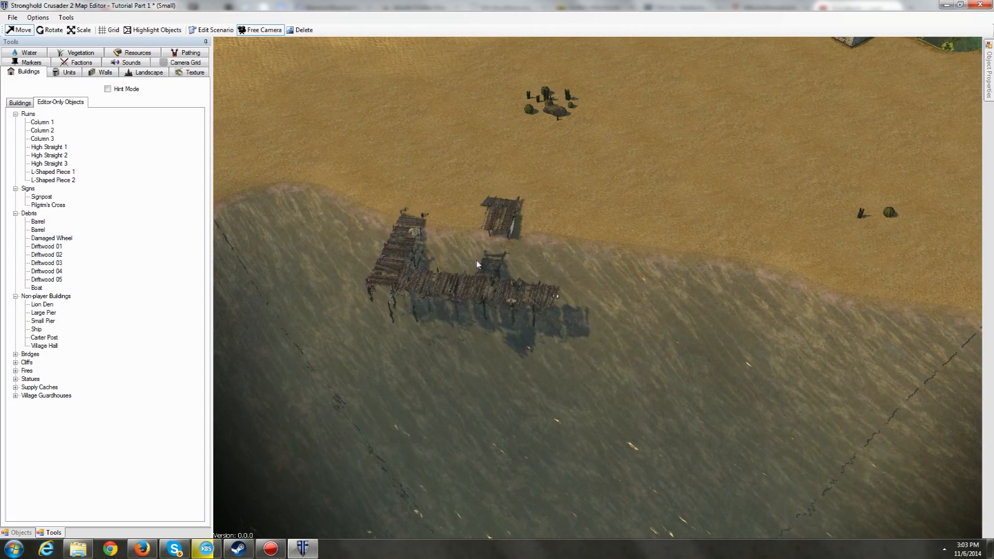
{"action": "left_click", "coordinate": [481, 259]}
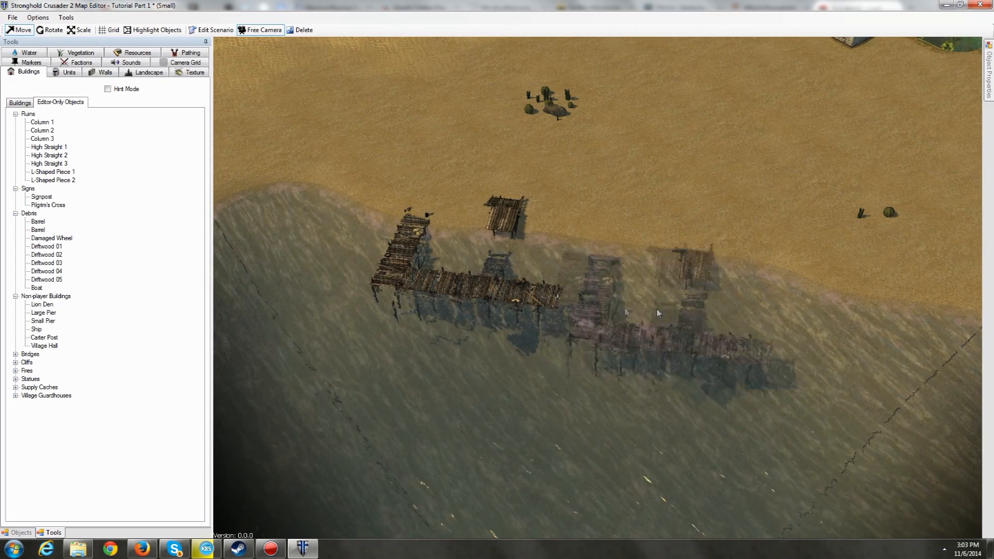
{"action": "scroll", "coordinate": [466, 210], "scroll_direction": "up", "scroll_amount": 4}
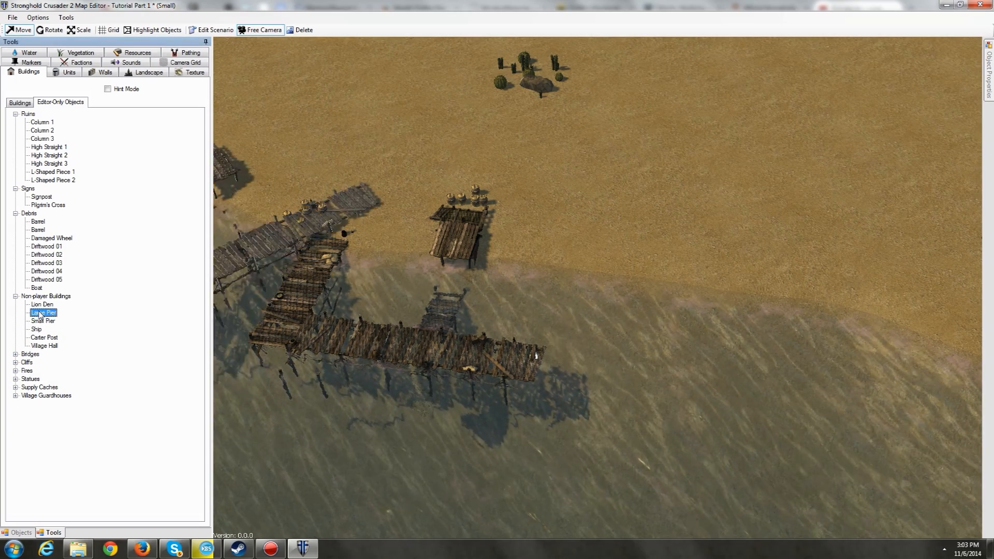
Place a Small Pier on the western bank of the river, just below the Boat and rock
{"action": "middle_click_drag", "start_coordinate": [559, 300], "coordinate": [510, 233]}
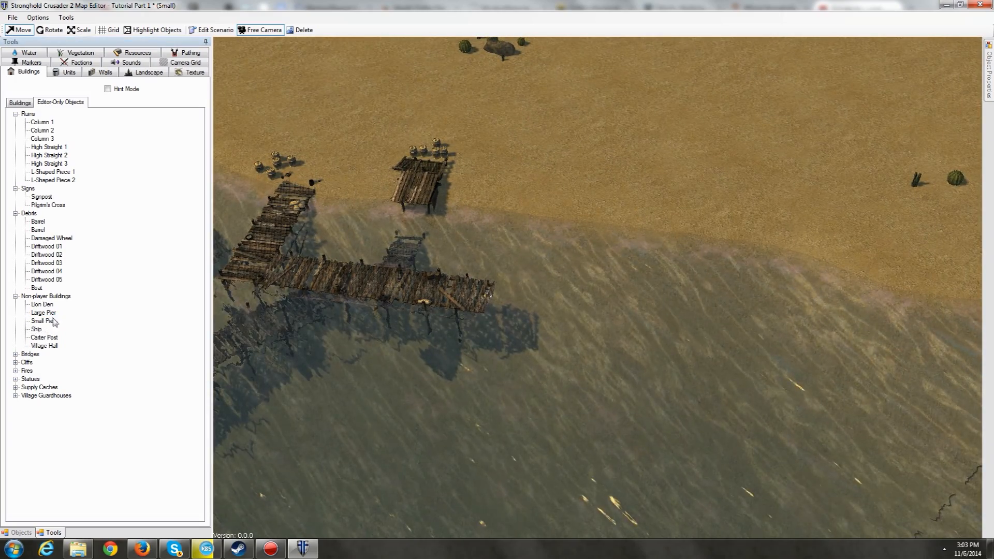
{"action": "middle_click_drag", "start_coordinate": [595, 284], "coordinate": [505, 260]}
{"action": "middle_click_drag", "start_coordinate": [750, 199], "coordinate": [554, 282]}
{"action": "middle_click_drag", "start_coordinate": [797, 178], "coordinate": [634, 270]}
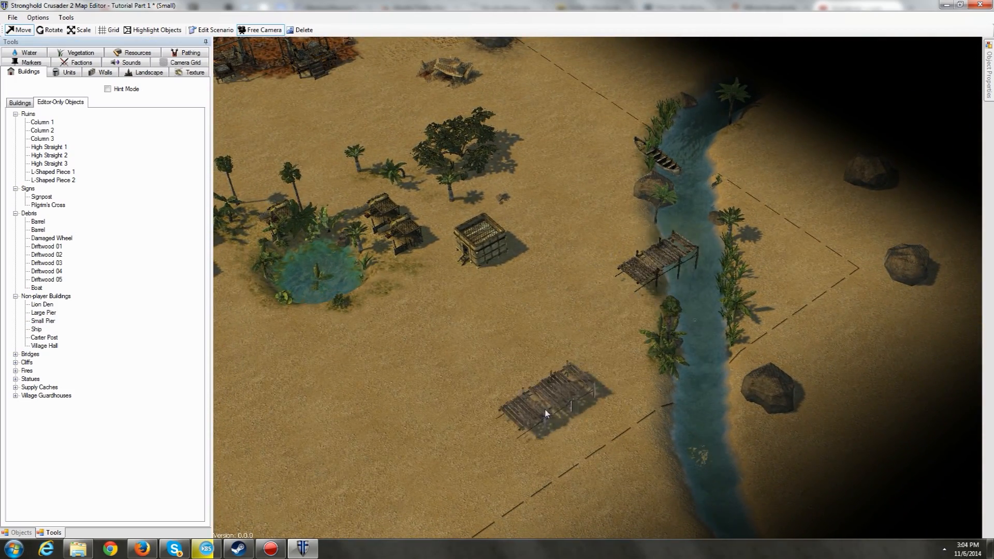
{"action": "key", "text": "s"}
{"action": "key", "text": "a"}
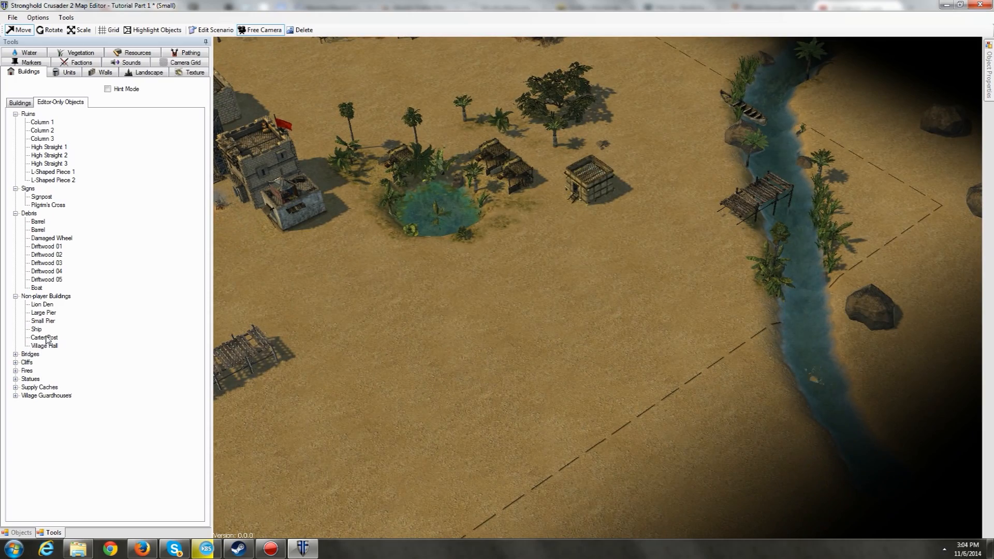
Preview the Carter Post and the Village Hall on the open sand in front of the keep
{"action": "left_click", "coordinate": [44, 337]}
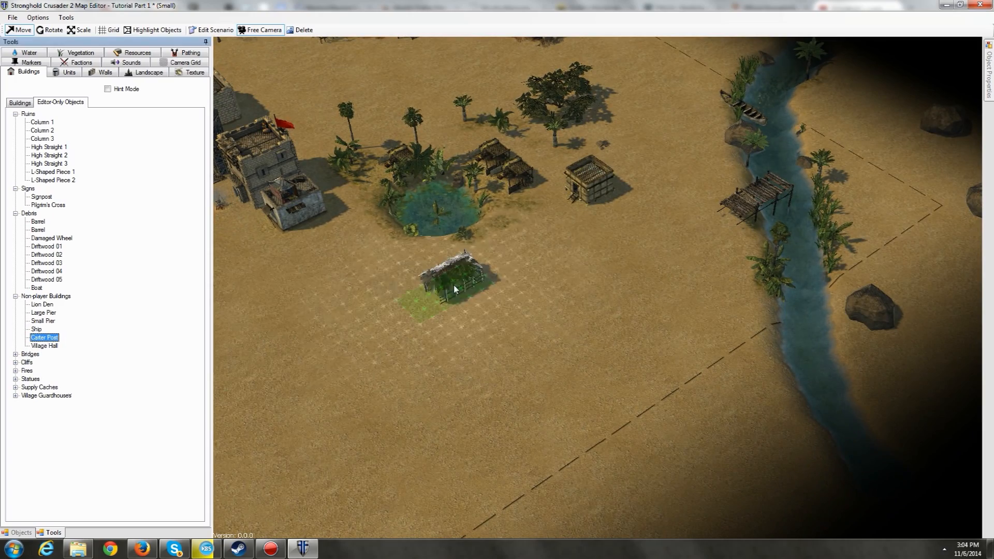
{"action": "key", "text": "a"}
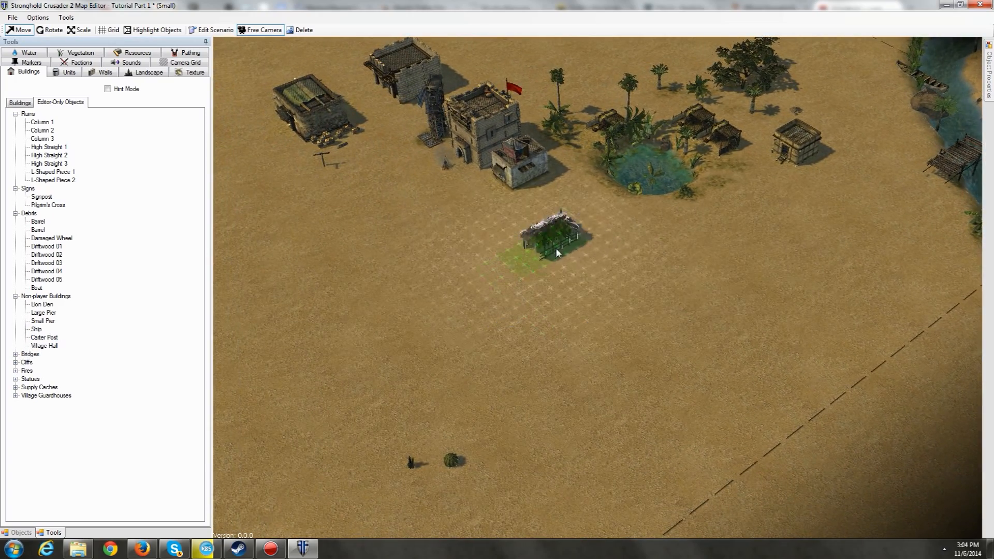
{"action": "key", "text": "a"}
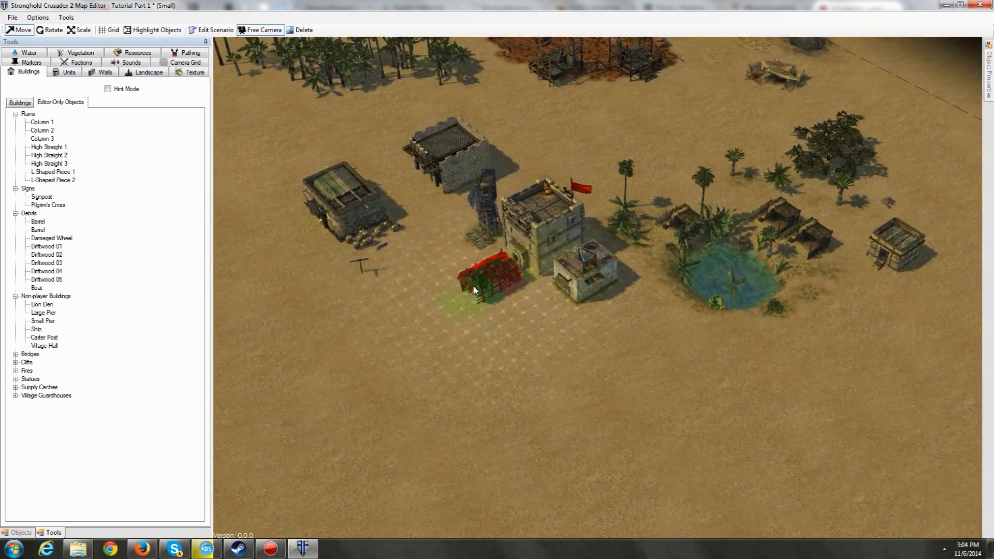
{"action": "key", "text": "d"}
{"action": "key", "text": "s"}
{"action": "key", "text": "a"}
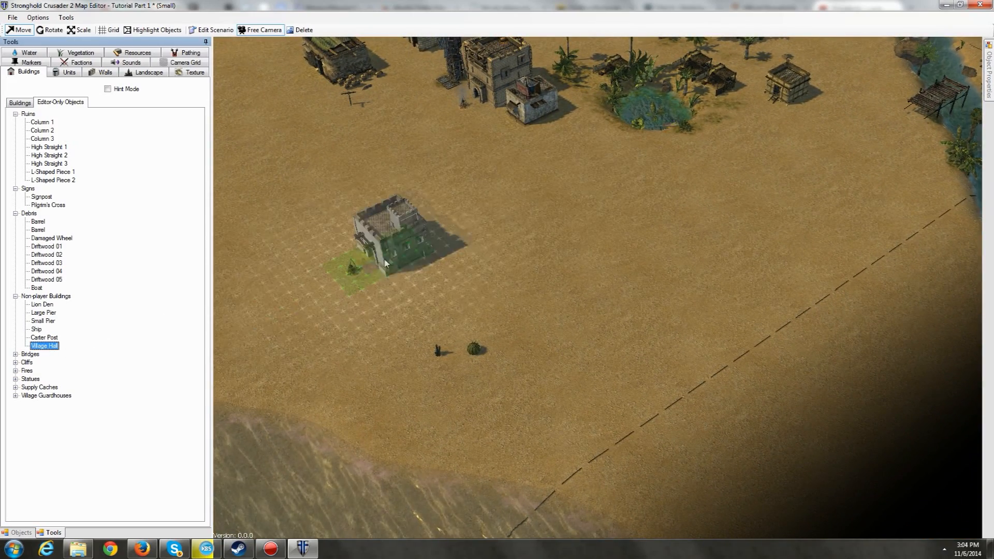
{"action": "key", "text": "w"}
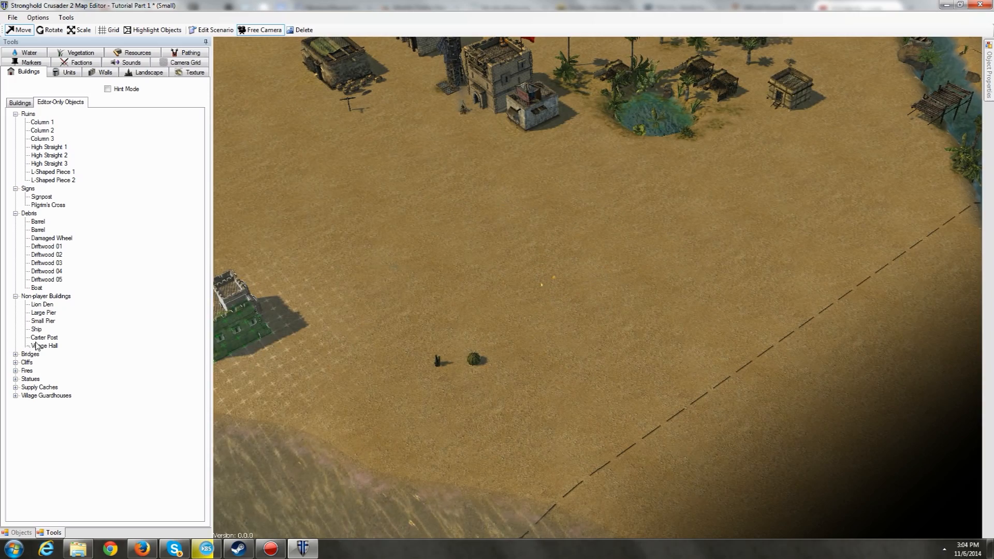
Try to place rotated Ships on the southern shoreline beside the Large Pier
{"action": "key", "text": "s"}
{"action": "key", "text": "a"}
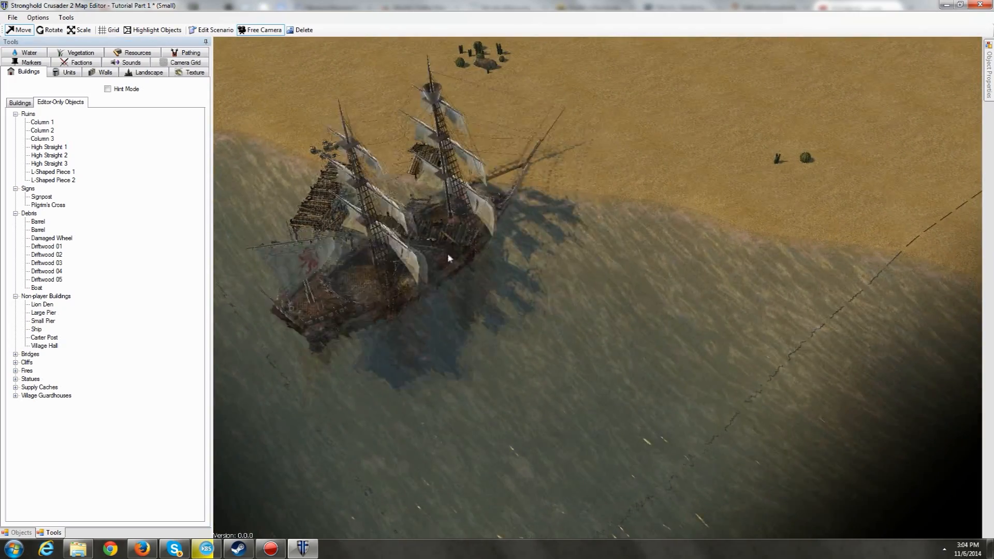
{"action": "scroll", "coordinate": [517, 259], "scroll_direction": "up", "scroll_amount": 8}
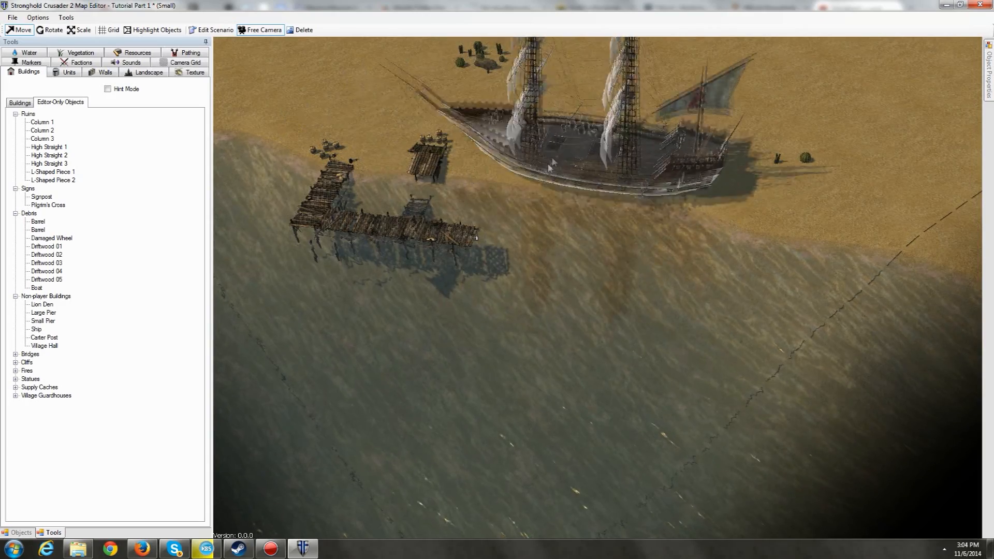
{"action": "left_click", "coordinate": [551, 188]}
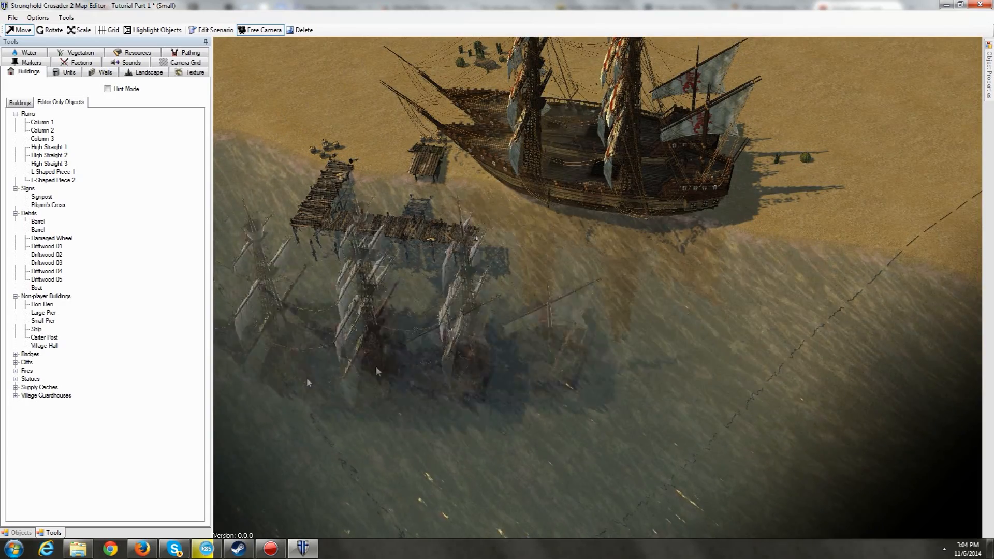
Find the misplaced Ships at the end of the object list and delete all three
{"action": "left_click", "coordinate": [21, 532]}
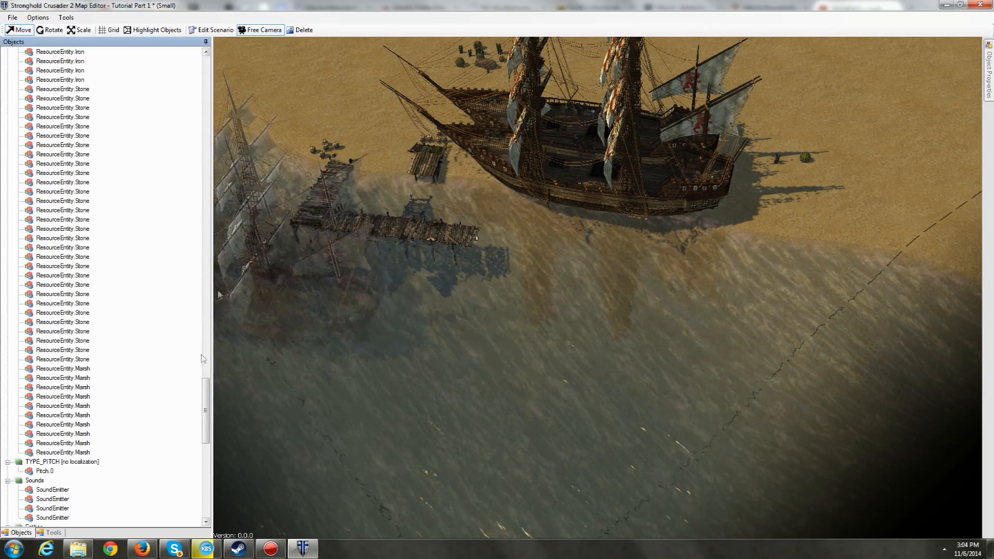
{"action": "left_click_drag", "start_coordinate": [206, 404], "coordinate": [209, 515]}
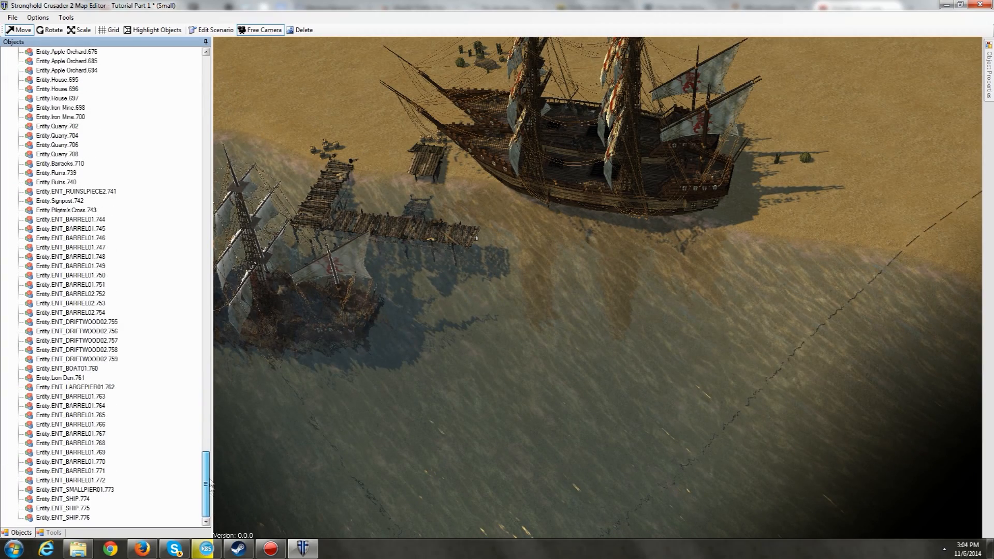
{"action": "left_click", "coordinate": [79, 500]}
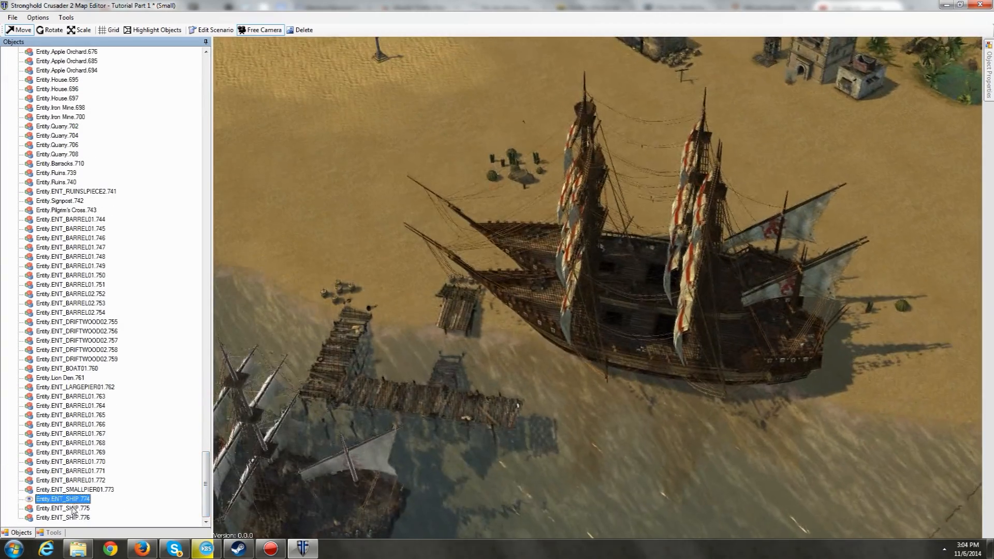
{"action": "key", "text": "Delete"}
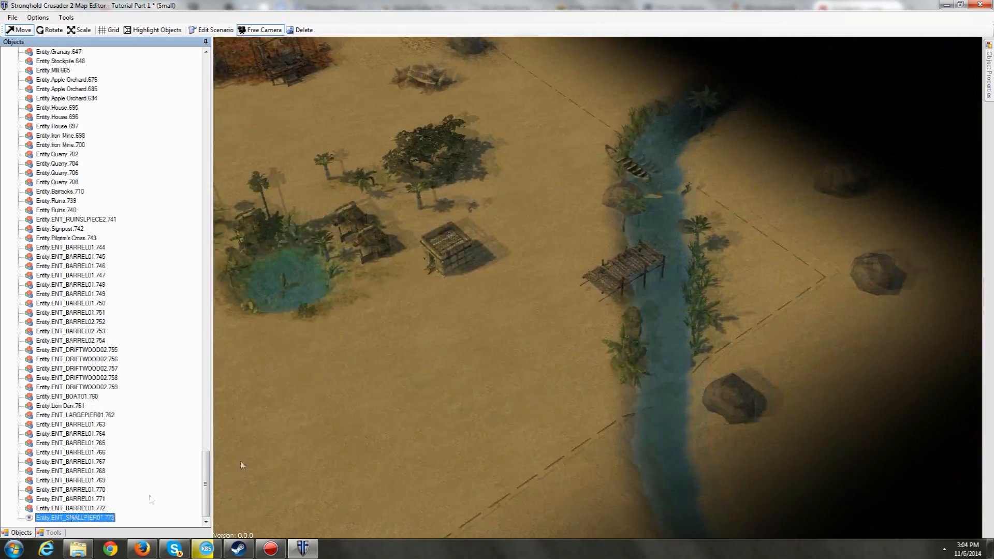
Place one Ship in the water at the outer end of the Large Pier, rotated with its stern toward the sea
{"action": "middle_click_drag", "start_coordinate": [368, 393], "coordinate": [709, 119]}
{"action": "middle_click_drag", "start_coordinate": [394, 326], "coordinate": [672, 180]}
{"action": "middle_click_drag", "start_coordinate": [373, 295], "coordinate": [531, 231]}
{"action": "scroll", "coordinate": [563, 172], "scroll_direction": "down", "scroll_amount": 10}
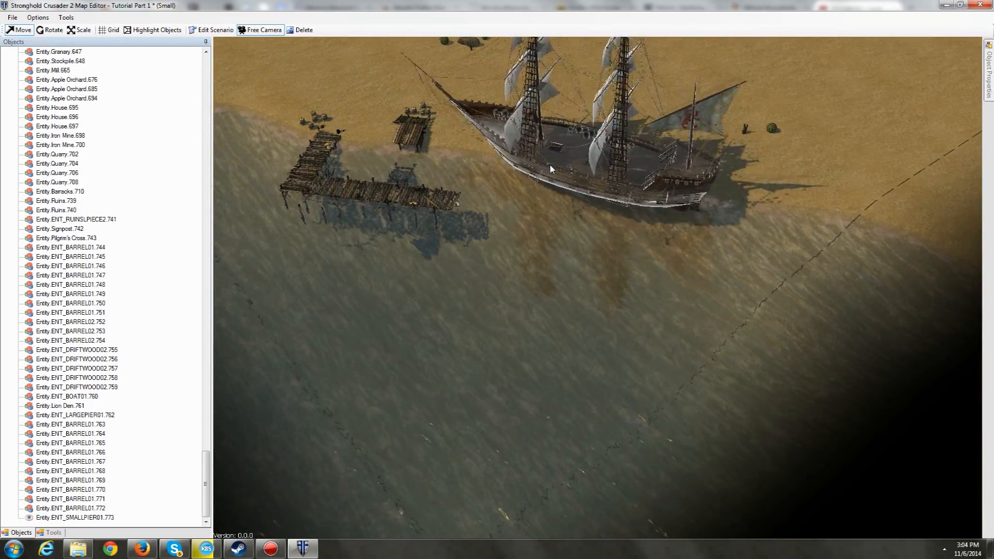
{"action": "scroll", "coordinate": [506, 197], "scroll_direction": "up", "scroll_amount": 3}
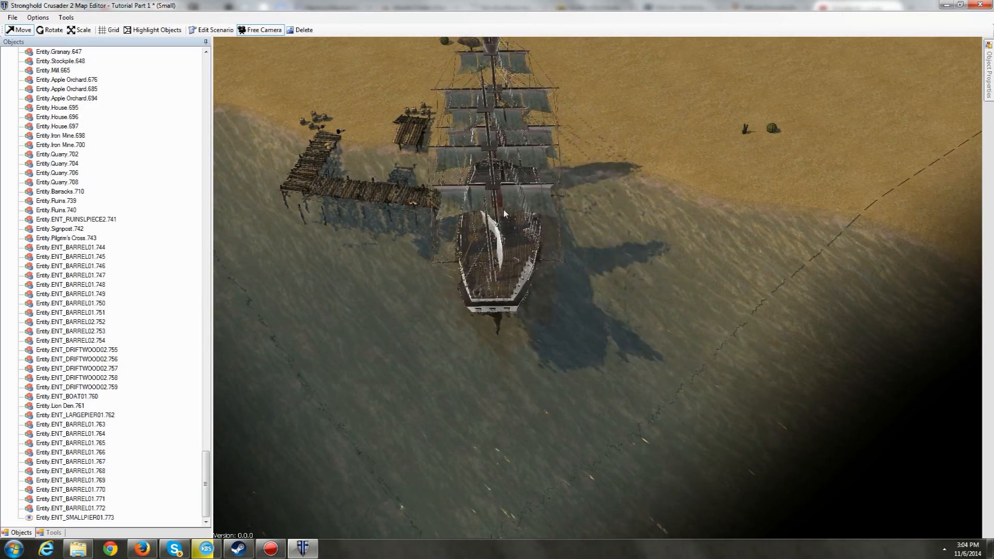
{"action": "scroll", "coordinate": [509, 177], "scroll_direction": "down", "scroll_amount": 3}
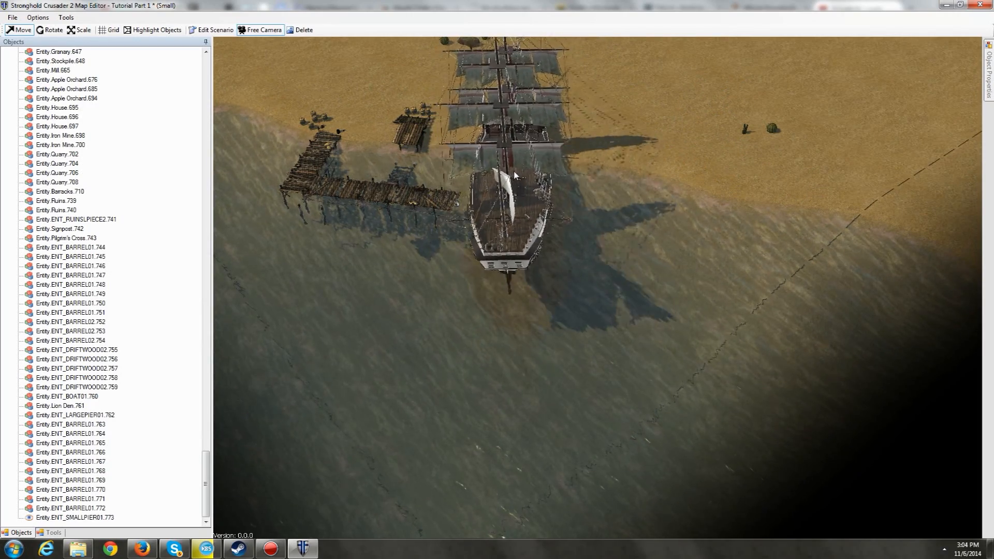
{"action": "scroll", "coordinate": [501, 195], "scroll_direction": "up", "scroll_amount": 2}
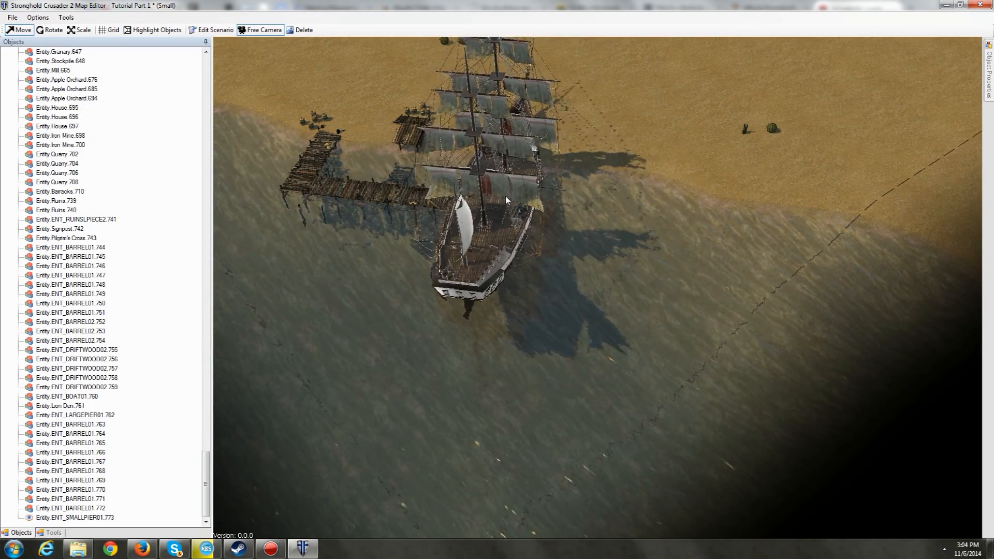
{"action": "left_click", "coordinate": [505, 198]}
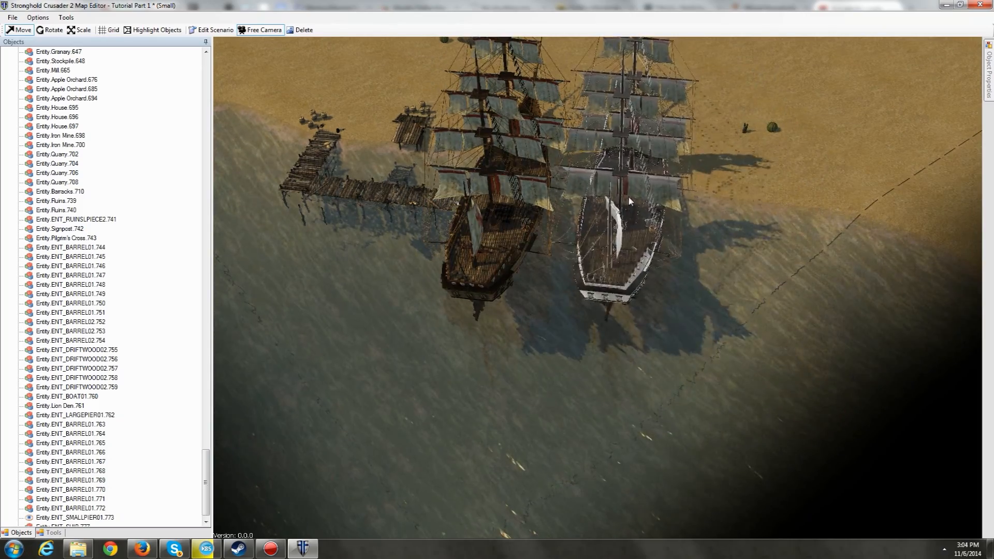
{"action": "middle_click_drag", "start_coordinate": [612, 199], "coordinate": [548, 232]}
Stretch a Stone Bridge across the river between the large rock and the Small Pier, reaching well onto the far bank
{"action": "left_click", "coordinate": [53, 532]}
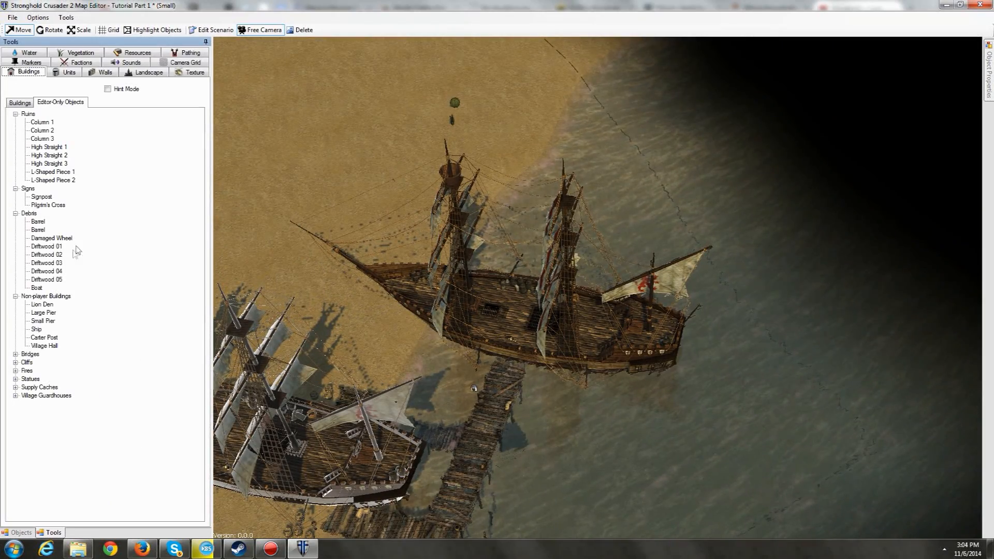
{"action": "left_click", "coordinate": [46, 362]}
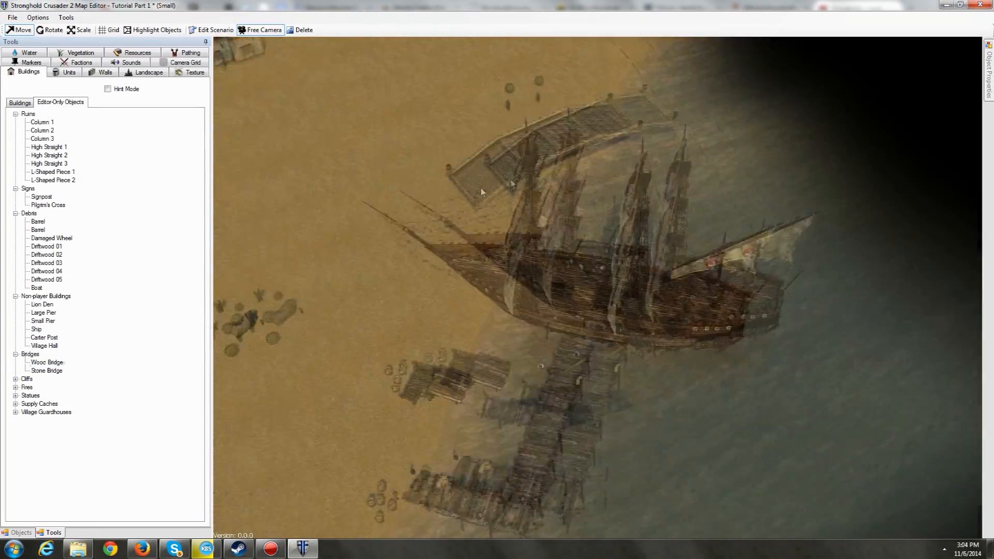
{"action": "key", "text": "a"}
{"action": "key", "text": "w"}
{"action": "key", "text": "d"}
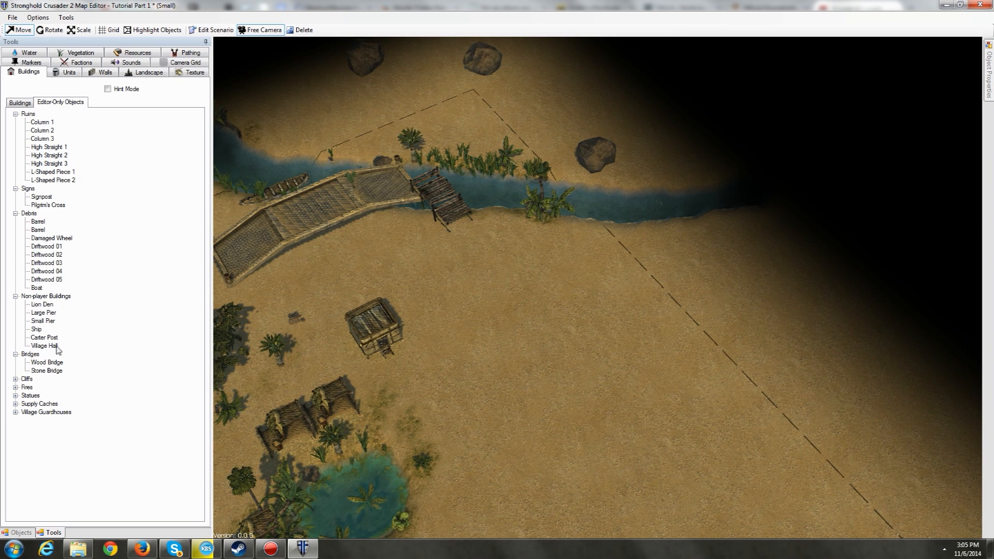
{"action": "left_click", "coordinate": [55, 371]}
{"action": "left_click", "coordinate": [54, 361]}
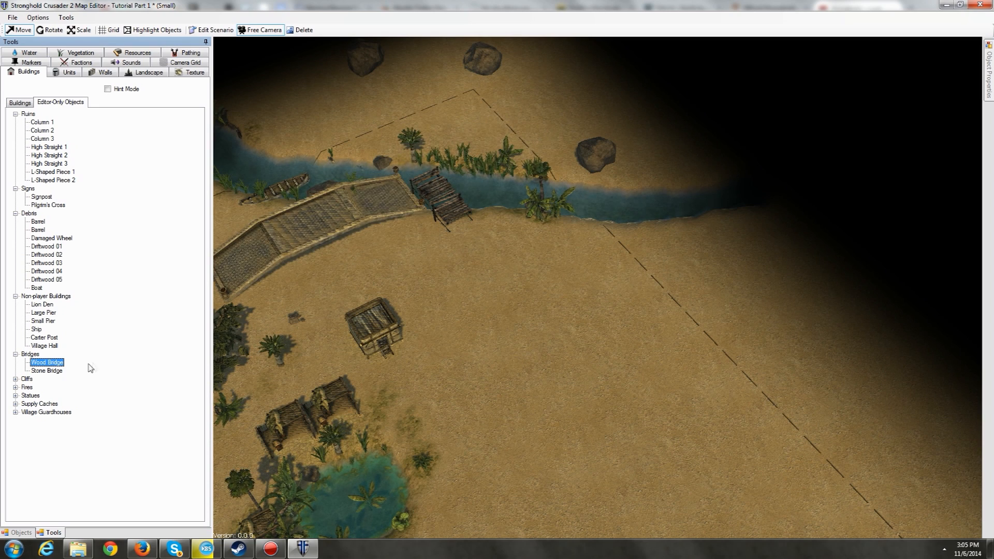
{"action": "left_click", "coordinate": [51, 371]}
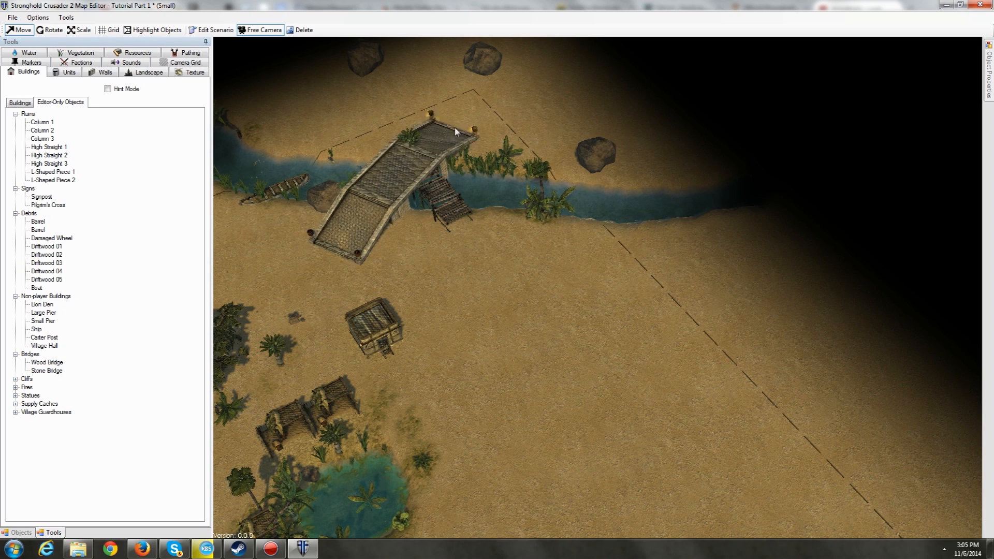
{"action": "left_click_drag", "start_coordinate": [472, 166], "coordinate": [568, 21]}
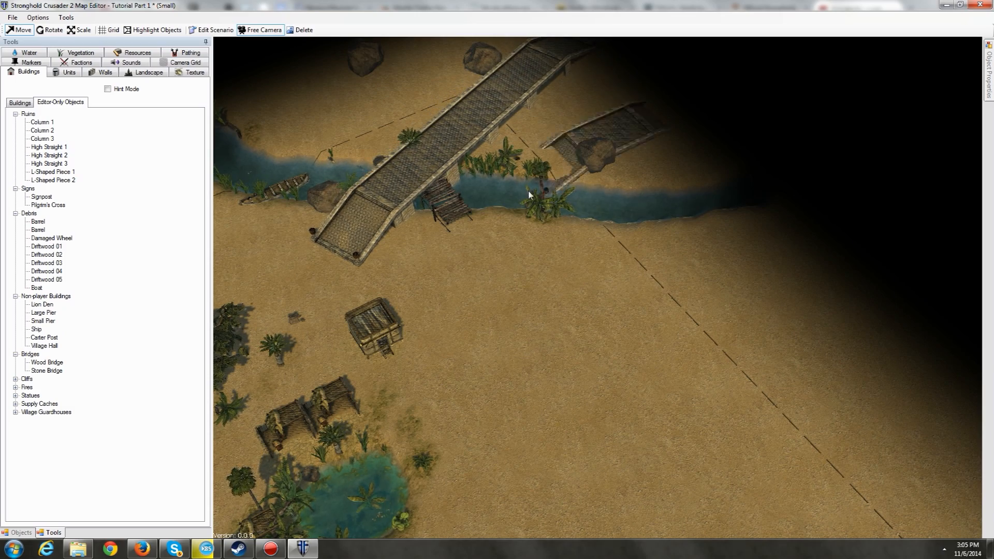
{"action": "middle_click_drag", "start_coordinate": [510, 321], "coordinate": [621, 289]}
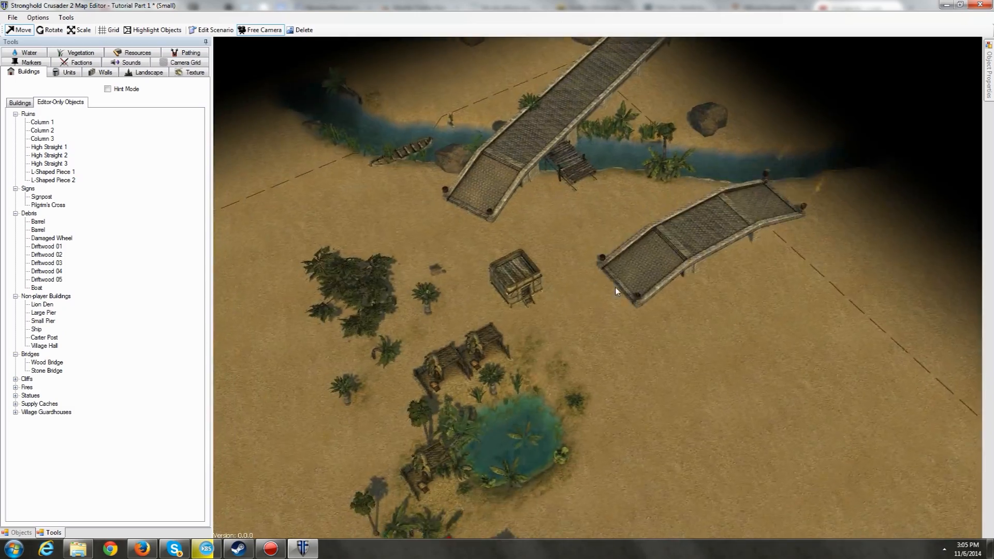
Place a rotated Cliffs (Long 1) piece along the edge of the bay beyond the Large Pier
{"action": "left_click", "coordinate": [16, 379]}
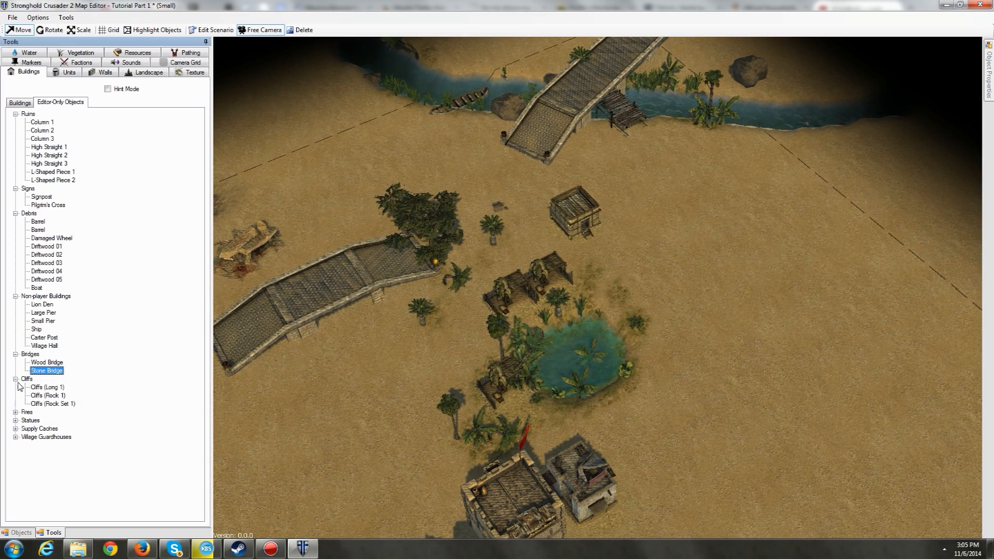
{"action": "key", "text": "s"}
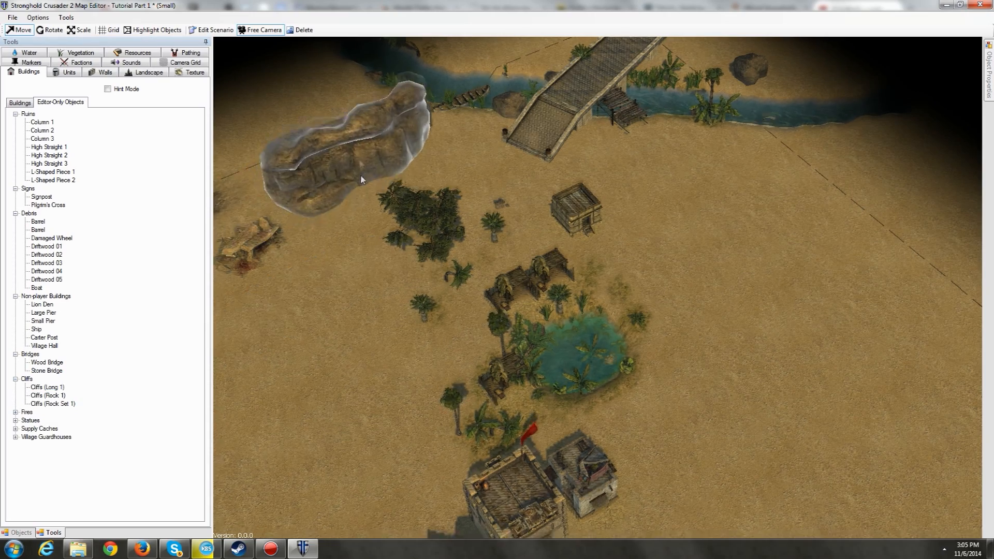
{"action": "key", "text": "a"}
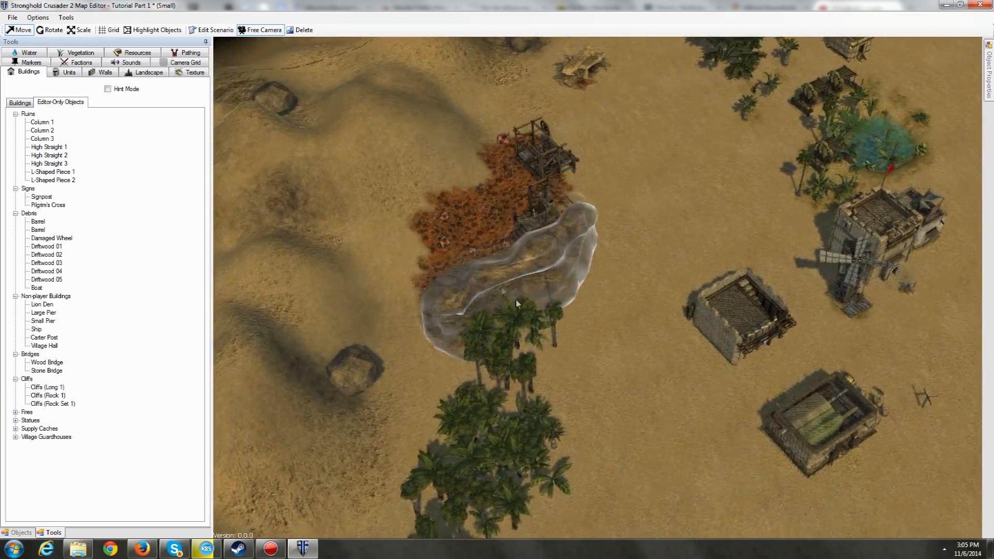
{"action": "key", "text": "d"}
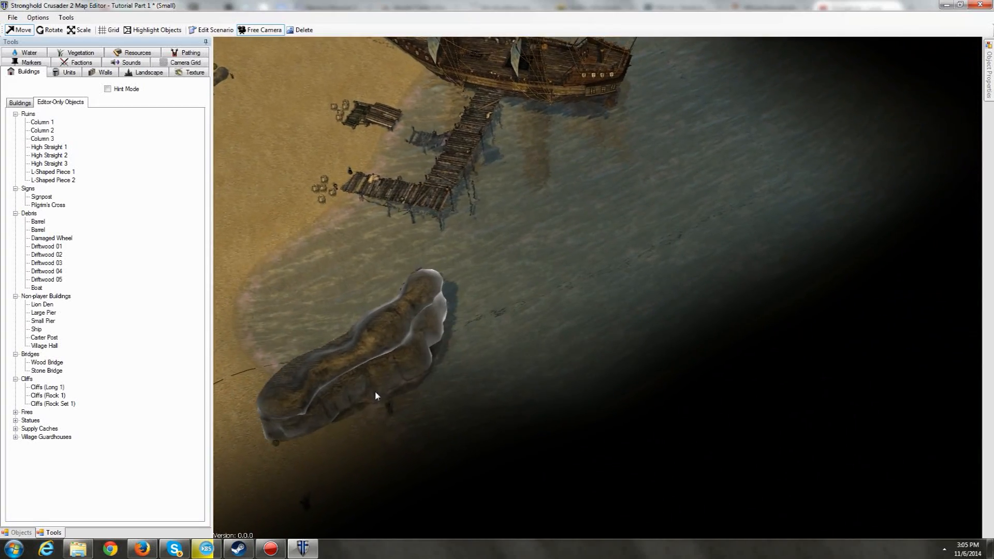
{"action": "scroll", "coordinate": [376, 401], "scroll_direction": "up", "scroll_amount": 2}
{"action": "key", "text": "a"}
{"action": "key", "text": "s"}
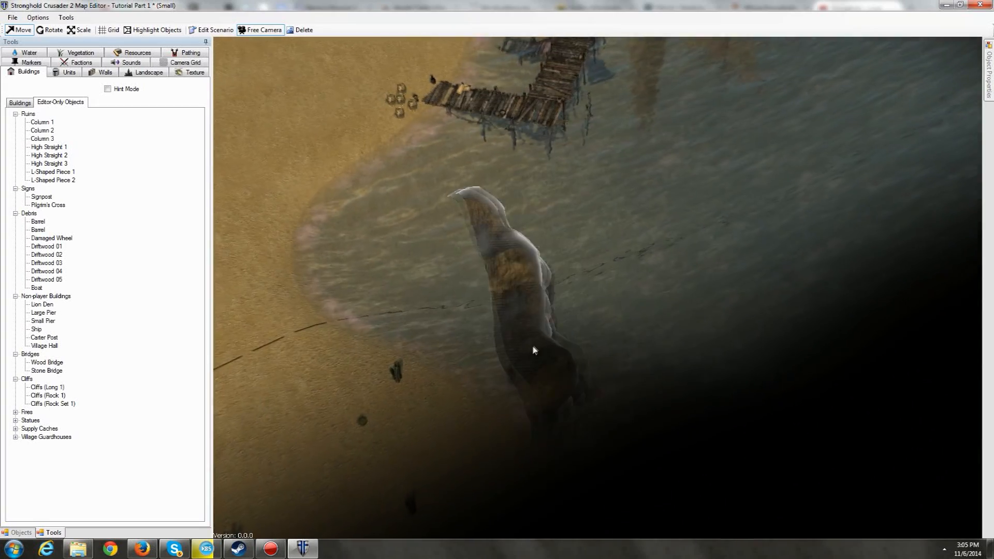
{"action": "left_click_drag", "start_coordinate": [534, 350], "coordinate": [440, 381]}
{"action": "key", "text": "a"}
{"action": "key", "text": "s"}
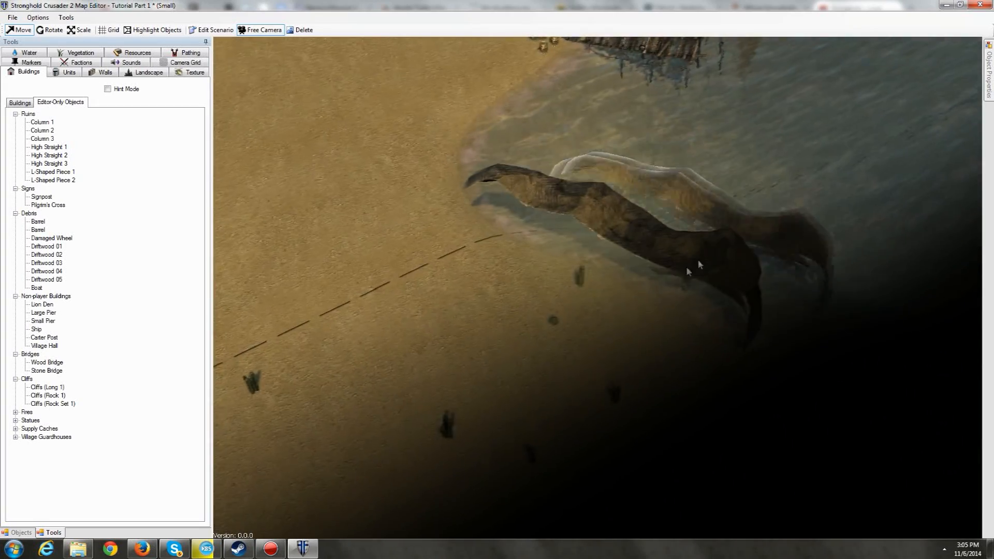
Raise the land behind the cliff up to its rim with the Raise / Lower sculpt tool at brush size 1000
{"action": "left_click", "coordinate": [128, 76]}
{"action": "mouse_move", "coordinate": [502, 264]}
{"action": "left_mouse_down", "text": "ctrl"}
{"action": "mouse_move", "coordinate": [512, 258]}
{"action": "mouse_move", "coordinate": [504, 219]}
{"action": "mouse_move", "coordinate": [514, 205]}
{"action": "mouse_move", "coordinate": [690, 318]}
{"action": "left_mouse_up", "text": "ctrl"}
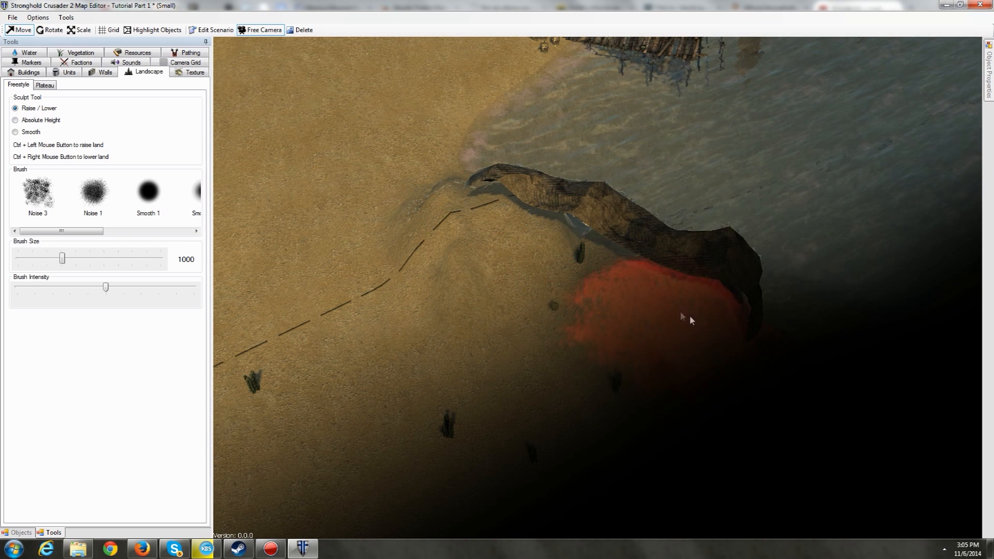
{"action": "mouse_move", "coordinate": [654, 282]}
{"action": "left_mouse_down", "text": "ctrl"}
{"action": "mouse_move", "coordinate": [565, 222]}
{"action": "mouse_move", "coordinate": [492, 210]}
{"action": "mouse_move", "coordinate": [678, 311]}
{"action": "mouse_move", "coordinate": [590, 302]}
{"action": "mouse_move", "coordinate": [723, 364]}
{"action": "left_mouse_up", "text": "ctrl"}
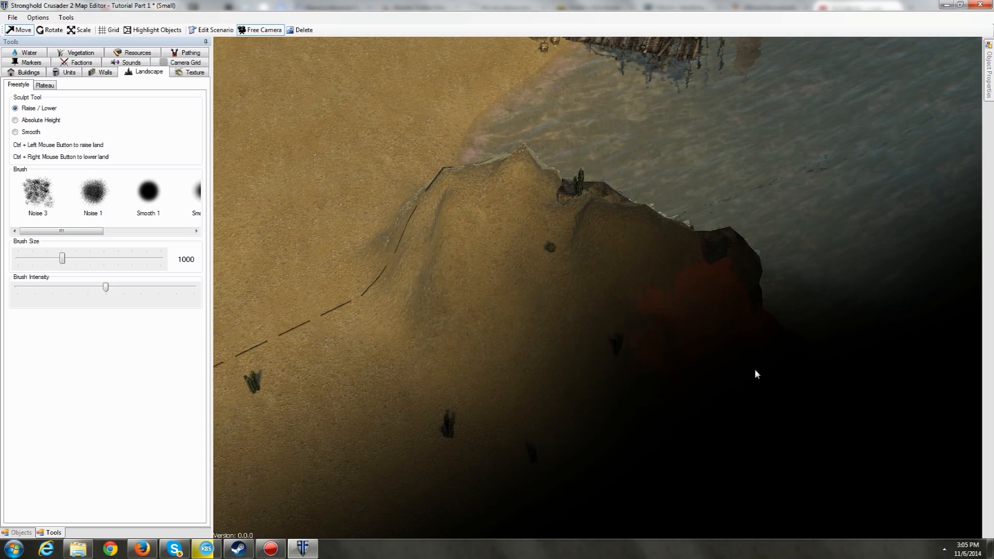
Place a Bonfire on the open sand directly in front of the keep
{"action": "mouse_move", "coordinate": [565, 295]}
{"action": "middle_mouse_down"}
{"action": "mouse_move", "coordinate": [711, 315]}
{"action": "mouse_move", "coordinate": [878, 407]}
{"action": "mouse_move", "coordinate": [594, 406]}
{"action": "mouse_move", "coordinate": [632, 321]}
{"action": "mouse_move", "coordinate": [796, 315]}
{"action": "mouse_move", "coordinate": [781, 350]}
{"action": "mouse_move", "coordinate": [585, 233]}
{"action": "mouse_move", "coordinate": [514, 245]}
{"action": "middle_mouse_up"}
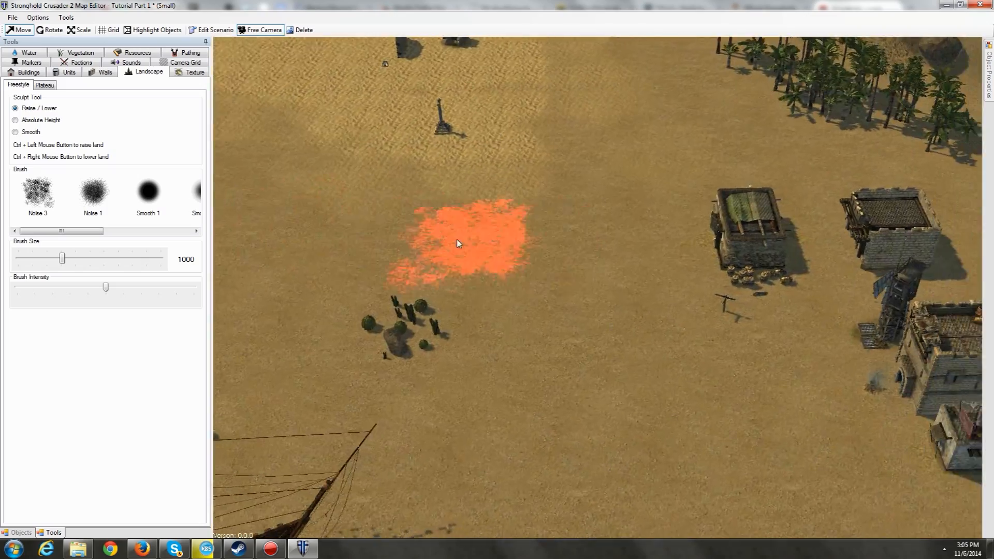
{"action": "key", "text": "d"}
{"action": "scroll", "coordinate": [377, 166], "scroll_direction": "down", "scroll_amount": 2}
{"action": "key", "text": "d"}
{"action": "scroll", "coordinate": [454, 248], "scroll_direction": "down", "scroll_amount": 3}
{"action": "mouse_move", "coordinate": [735, 325]}
{"action": "middle_mouse_down"}
{"action": "mouse_move", "coordinate": [595, 284]}
{"action": "mouse_move", "coordinate": [517, 311]}
{"action": "mouse_move", "coordinate": [594, 420]}
{"action": "mouse_move", "coordinate": [412, 215]}
{"action": "mouse_move", "coordinate": [351, 255]}
{"action": "mouse_move", "coordinate": [626, 151]}
{"action": "mouse_move", "coordinate": [458, 220]}
{"action": "middle_mouse_up"}
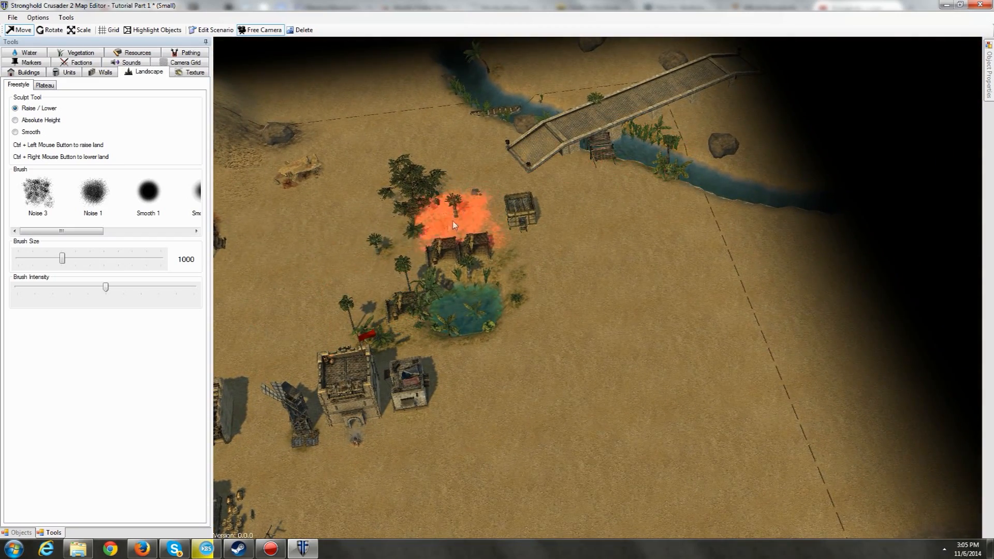
{"action": "left_click", "coordinate": [31, 73]}
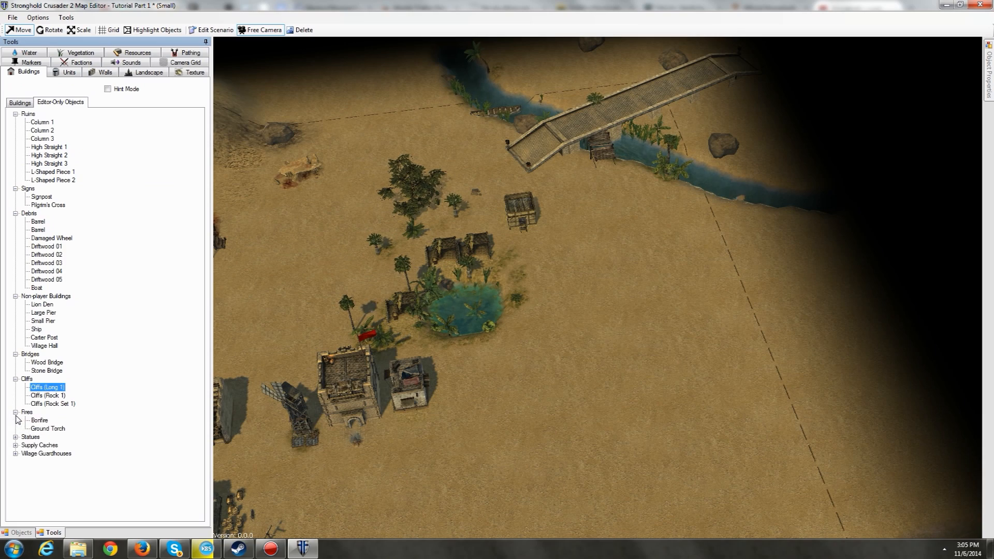
{"action": "left_click", "coordinate": [40, 420]}
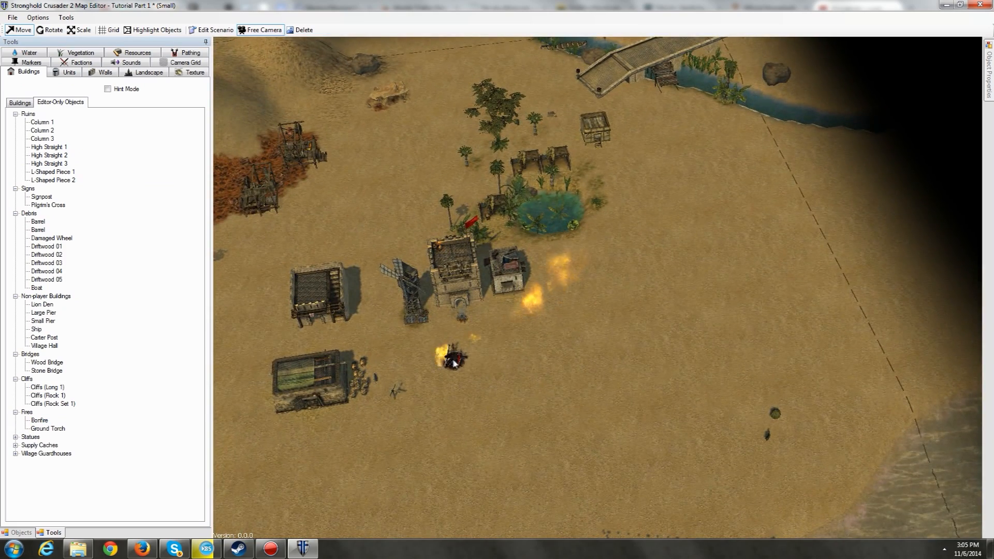
Scatter six Ground Torches over the sand just inland of the Large Pier
{"action": "left_click", "coordinate": [49, 429]}
{"action": "middle_click_drag", "start_coordinate": [541, 344], "coordinate": [548, 255]}
{"action": "scroll", "coordinate": [537, 319], "scroll_direction": "up", "scroll_amount": 4}
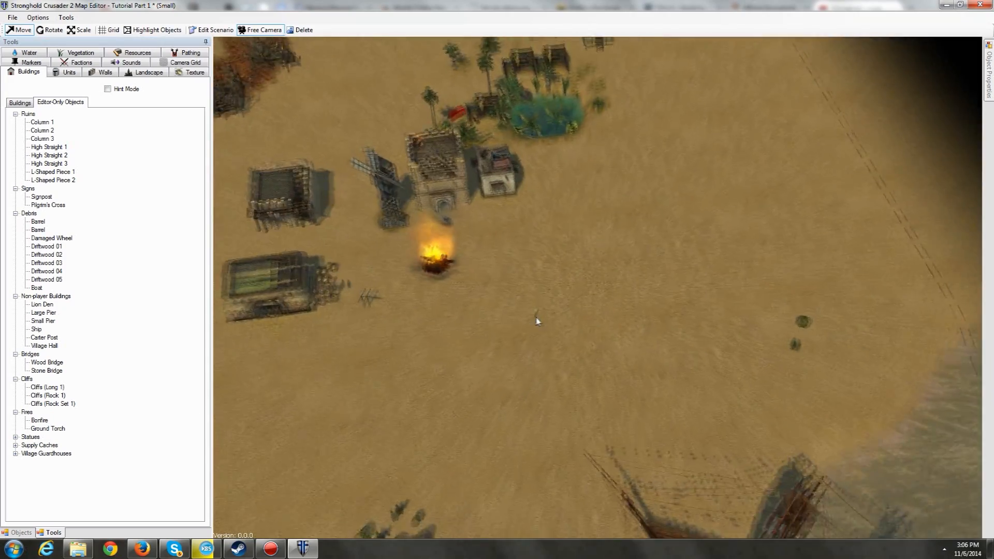
{"action": "middle_click_drag", "start_coordinate": [499, 336], "coordinate": [540, 243]}
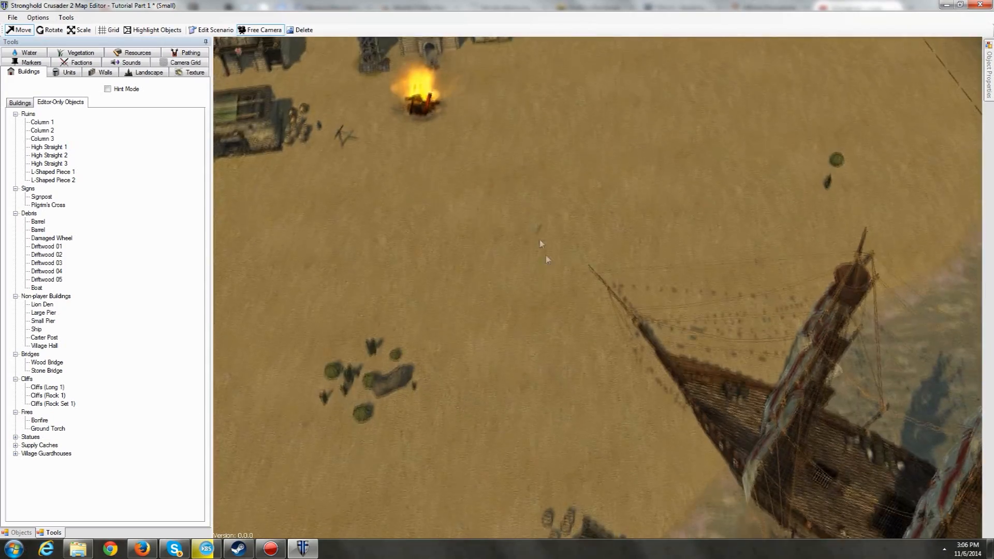
{"action": "middle_click_drag", "start_coordinate": [534, 399], "coordinate": [551, 258]}
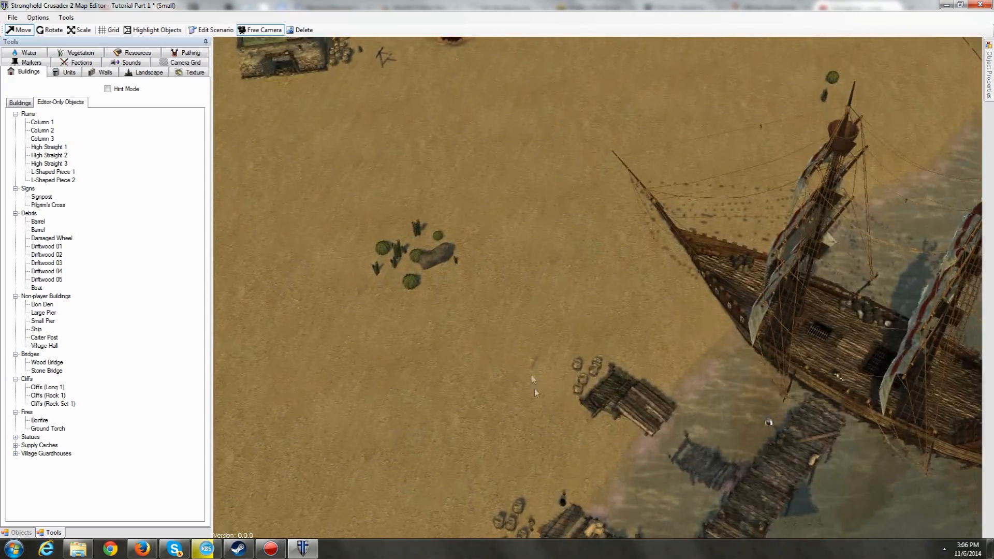
{"action": "middle_click_drag", "start_coordinate": [536, 412], "coordinate": [544, 334]}
{"action": "left_click", "coordinate": [405, 310]}
{"action": "left_click", "coordinate": [460, 347]}
{"action": "left_click", "coordinate": [564, 354]}
{"action": "left_click", "coordinate": [502, 307]}
{"action": "left_click", "coordinate": [460, 285]}
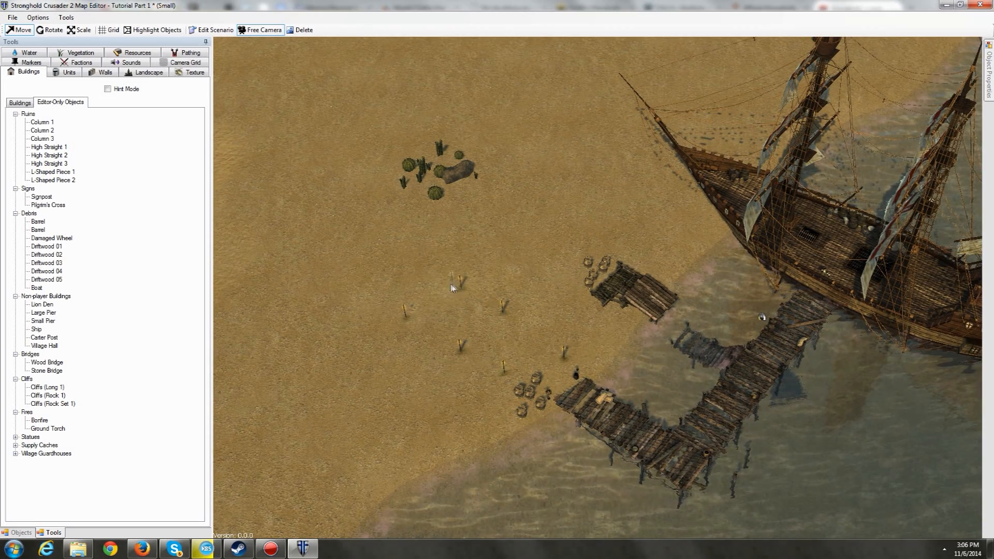
Place the first Arabic Statue in front of the small building next to the keep
{"action": "key", "text": "w"}
{"action": "key", "text": "a"}
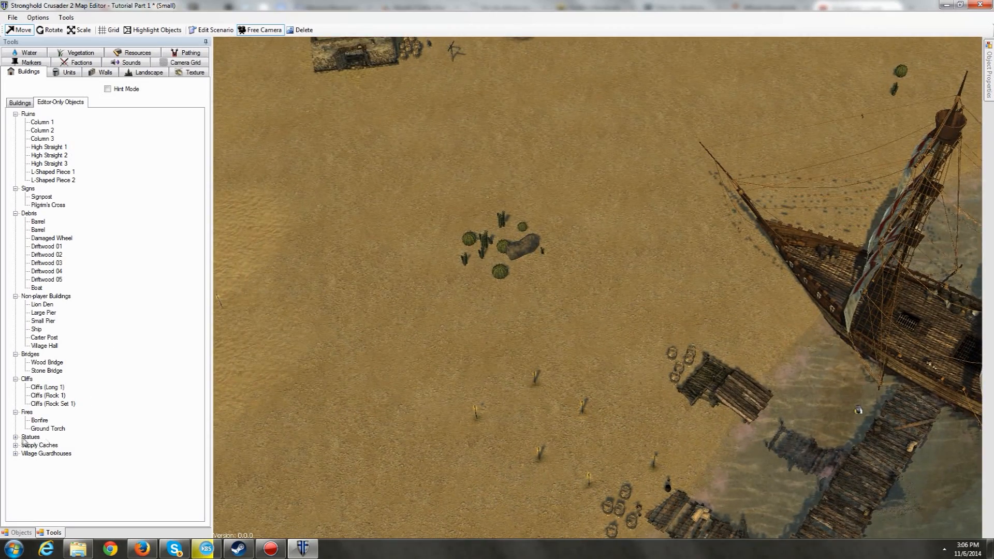
{"action": "left_click", "coordinate": [16, 437]}
{"action": "left_click", "coordinate": [50, 446]}
{"action": "key", "text": "w"}
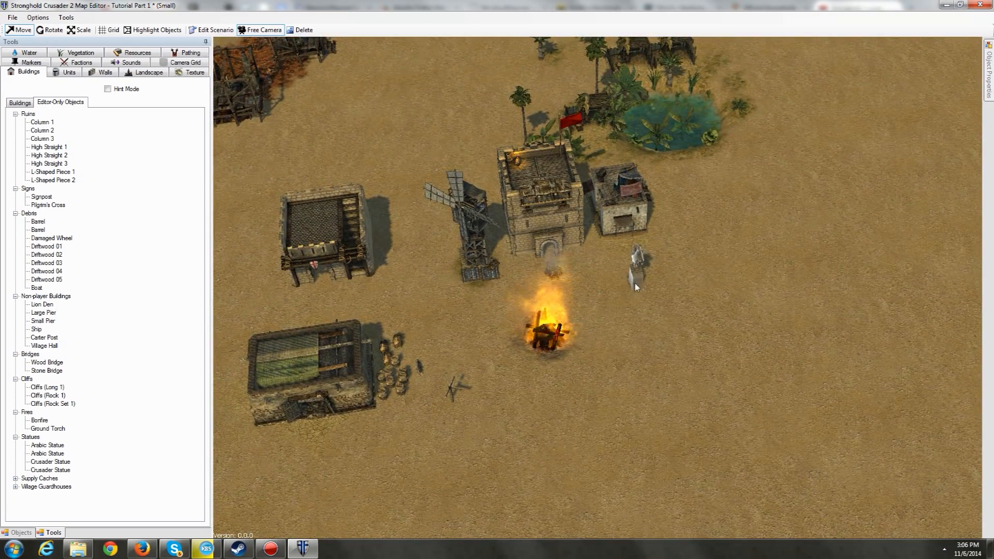
{"action": "left_click", "coordinate": [623, 271]}
Place the first Crusader Statue at the foot of the windmill, across the keep's entrance from the Arabic Statue
{"action": "key", "text": "s"}
{"action": "key", "text": "a"}
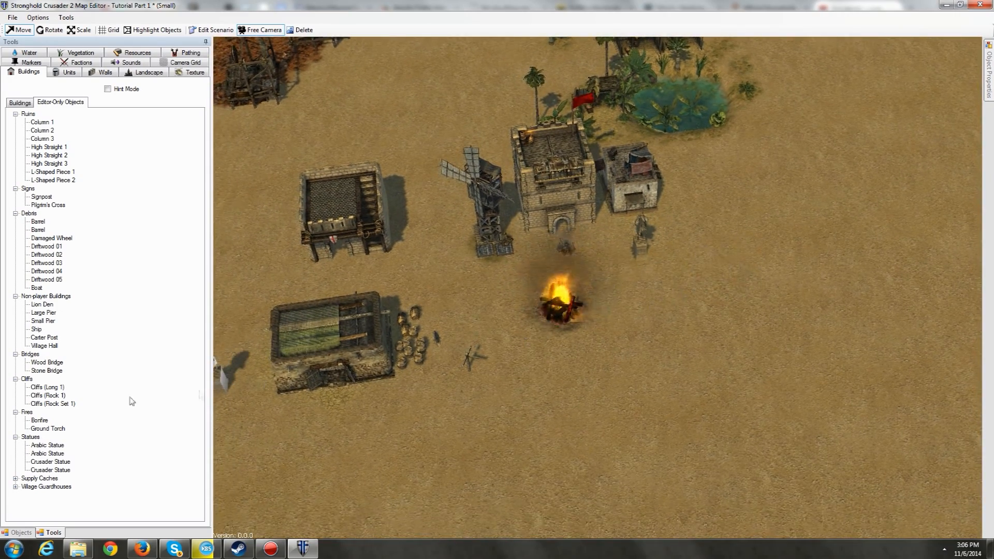
{"action": "left_click", "coordinate": [59, 454]}
{"action": "left_click", "coordinate": [61, 462]}
{"action": "left_click", "coordinate": [508, 274]}
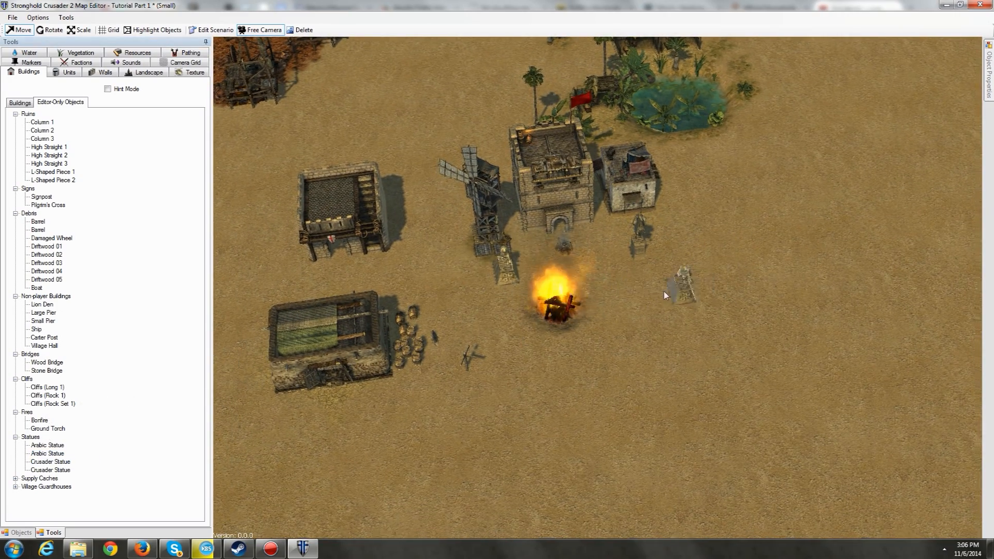
{"action": "key", "text": "d"}
{"action": "key", "text": "a"}
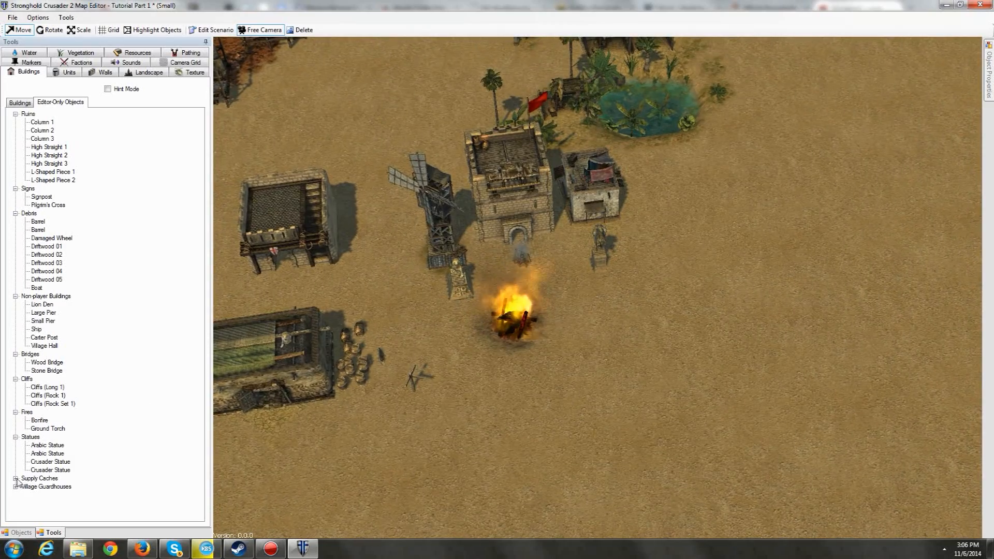
Place a Food Cache on the open sand in front of the keep's outlying buildings, near the rippled sand patch
{"action": "left_click", "coordinate": [16, 478]}
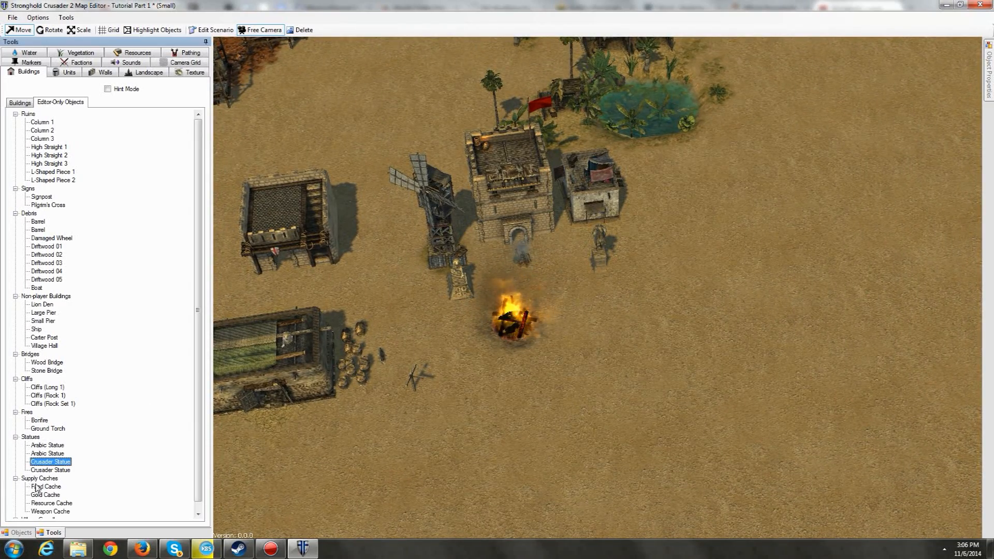
{"action": "left_click", "coordinate": [36, 487]}
{"action": "key", "text": "s"}
{"action": "key", "text": "d"}
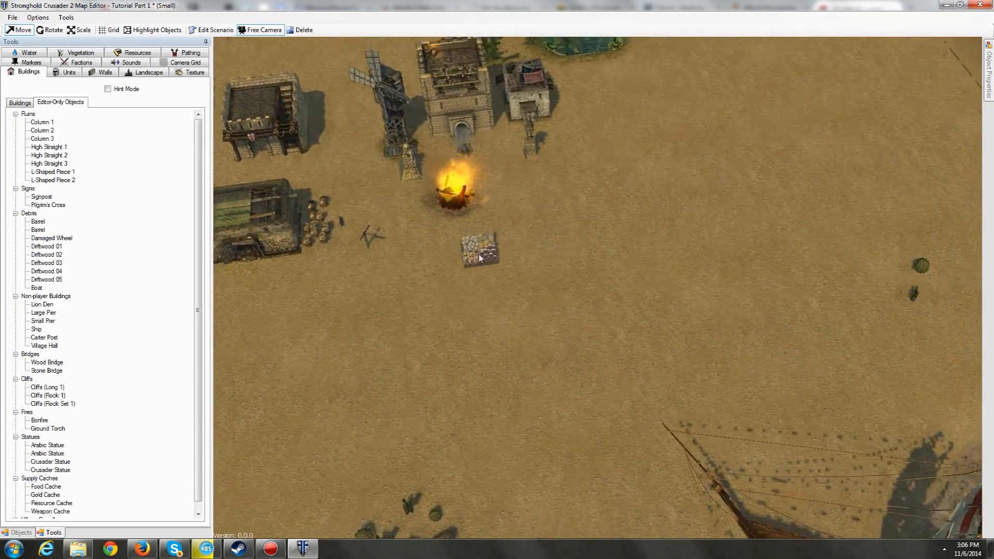
{"action": "scroll", "coordinate": [569, 235], "scroll_direction": "down", "scroll_amount": 3}
{"action": "key", "text": "a"}
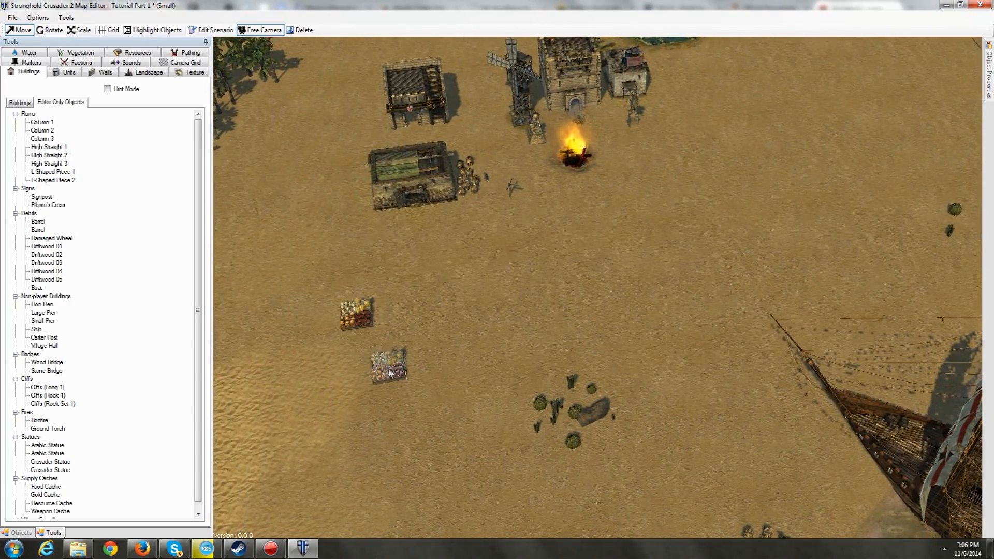
{"action": "key", "text": "s"}
{"action": "key", "text": "a"}
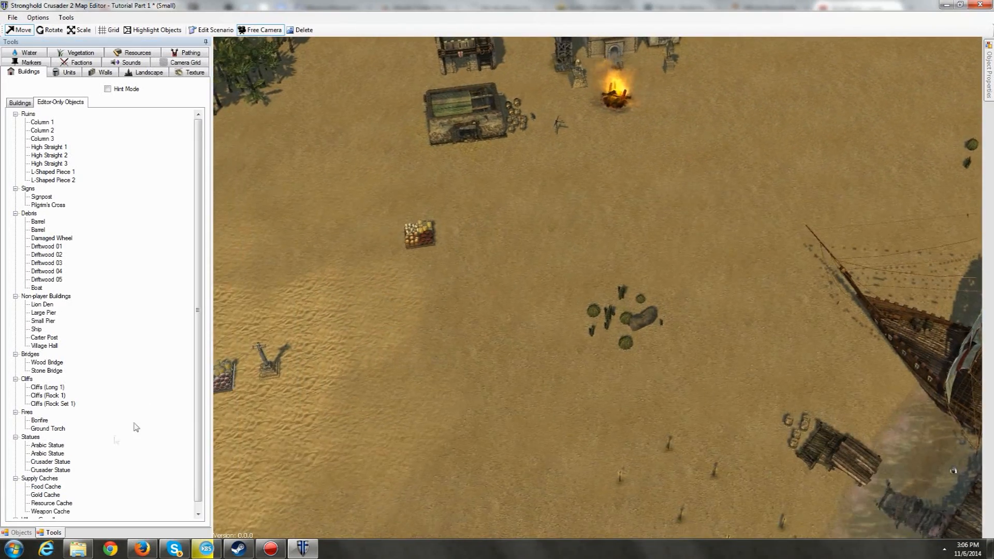
Complete a two-by-two block around the Food Cache with one Gold Cache, one Resource Cache and one Weapon Cache
{"action": "left_click", "coordinate": [54, 496]}
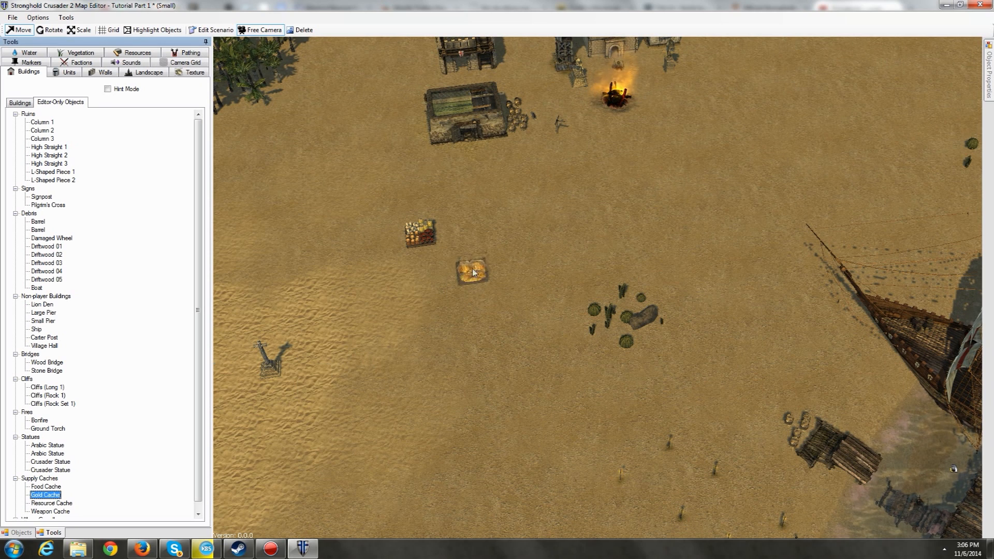
{"action": "left_click", "coordinate": [463, 237]}
{"action": "left_click", "coordinate": [48, 502]}
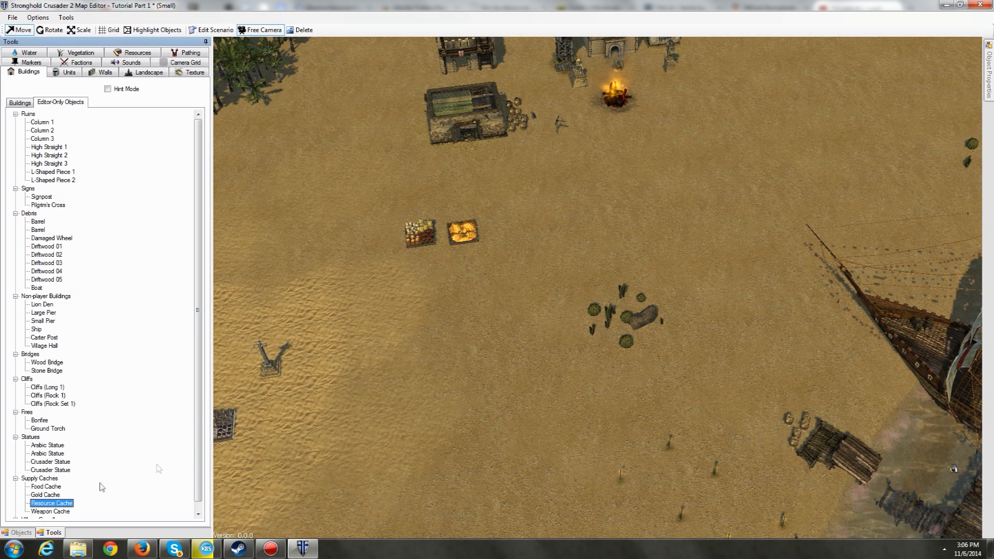
{"action": "left_click", "coordinate": [435, 276]}
{"action": "left_click", "coordinate": [50, 511]}
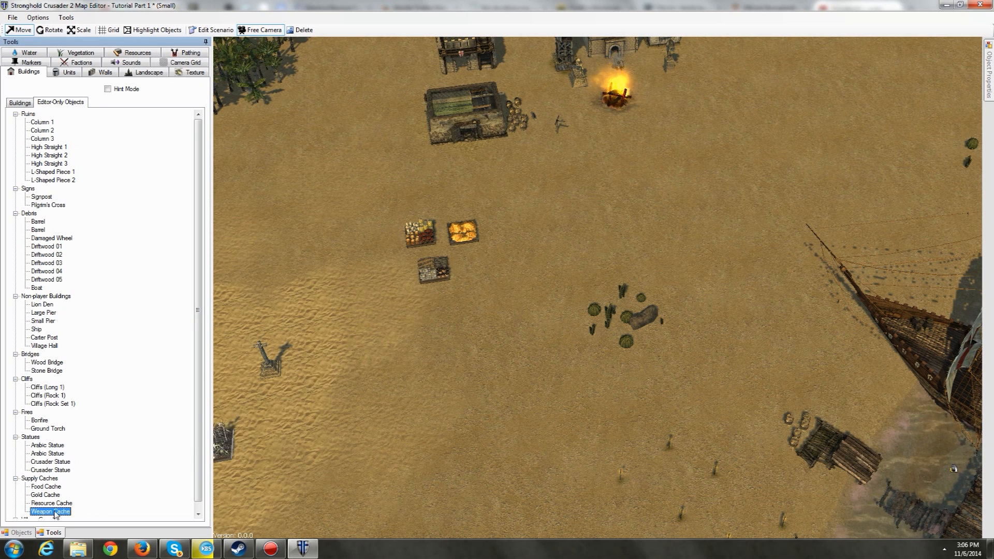
{"action": "left_click", "coordinate": [478, 262]}
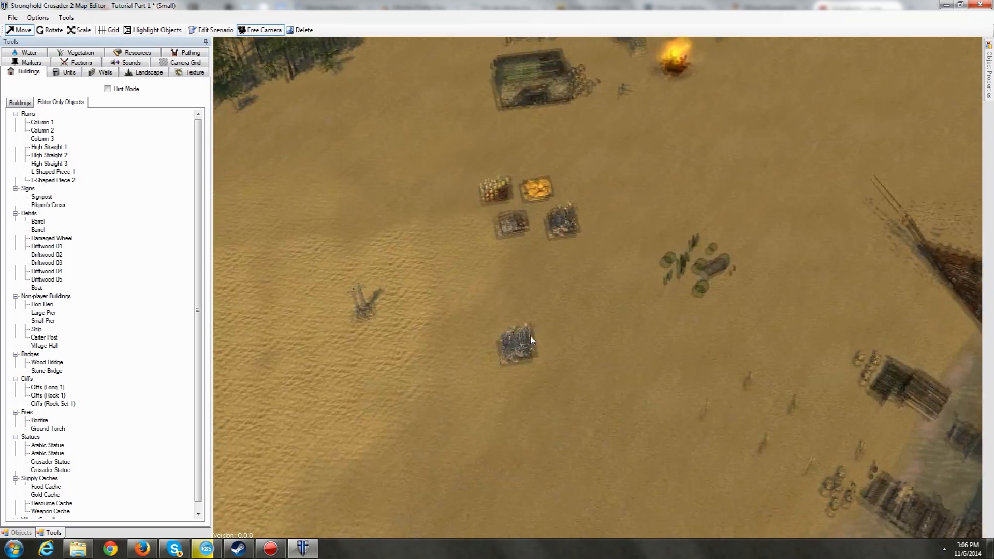
Place an Infantry Village Guardhouse between the palm grove and the rippled sand patch
{"action": "scroll", "coordinate": [113, 406], "scroll_direction": "down", "scroll_amount": 4}
{"action": "left_click_drag", "start_coordinate": [199, 361], "coordinate": [199, 381]}
{"action": "left_click", "coordinate": [15, 511]}
{"action": "left_click", "coordinate": [40, 495]}
{"action": "key", "text": "s"}
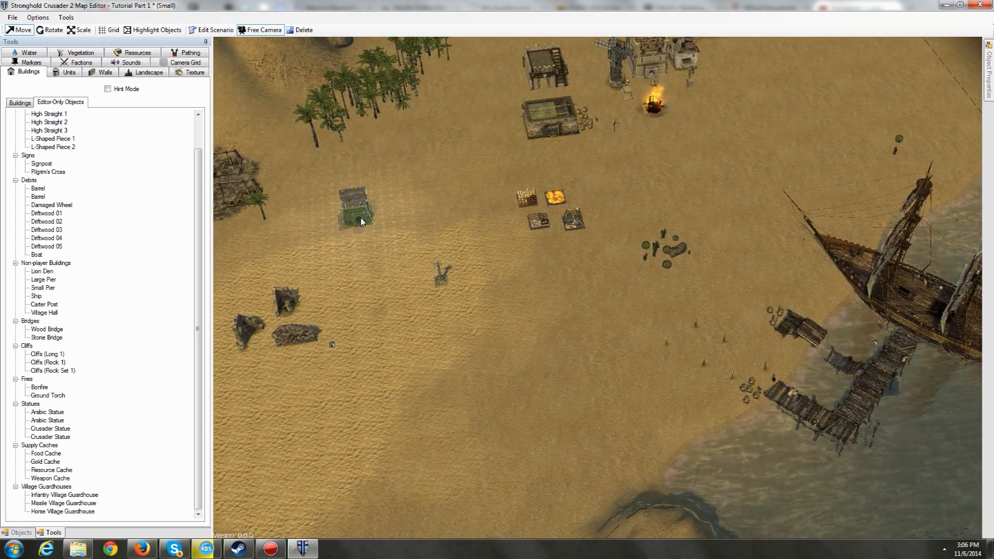
{"action": "left_click", "coordinate": [358, 217]}
Add a Missile Village Guardhouse beside the infantry one and a Horse Village Guardhouse in front of them near the Pilgrim's Cross
{"action": "left_click", "coordinate": [61, 511]}
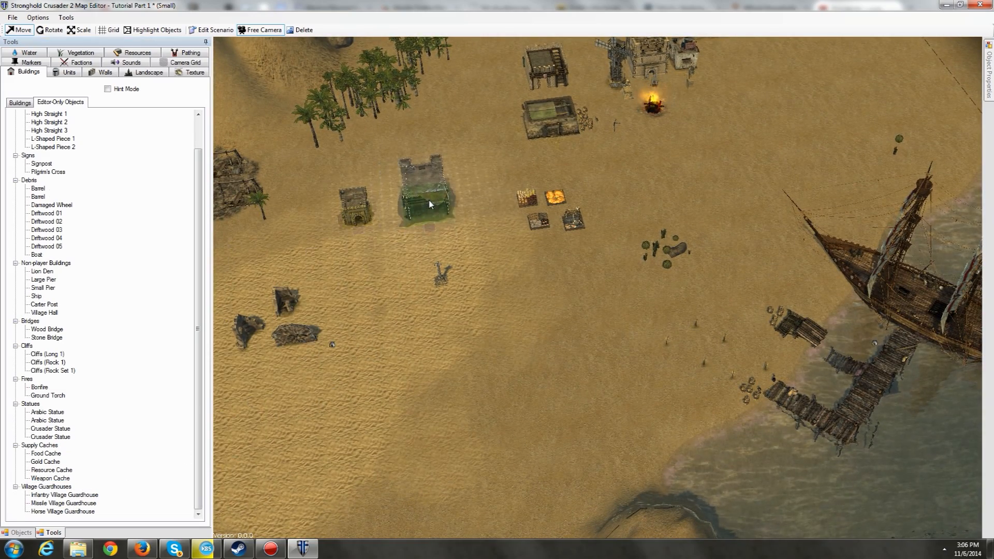
{"action": "left_click", "coordinate": [421, 195]}
{"action": "left_click", "coordinate": [61, 511]}
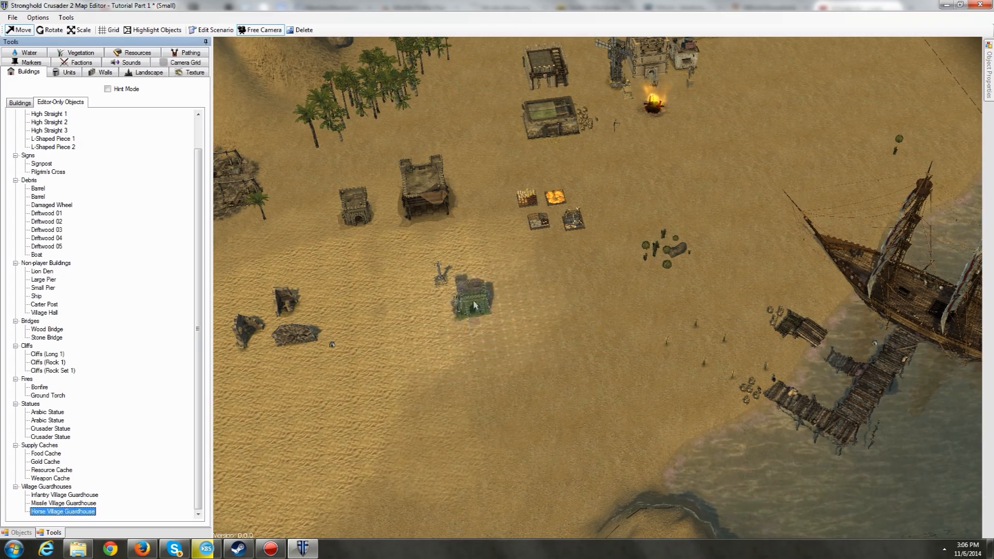
{"action": "left_click", "coordinate": [381, 269]}
Examine the placed village guardhouses up close and in relation to the supply caches and the keep
{"action": "scroll", "coordinate": [128, 490], "scroll_direction": "down", "scroll_amount": 2}
{"action": "left_click", "coordinate": [78, 503]}
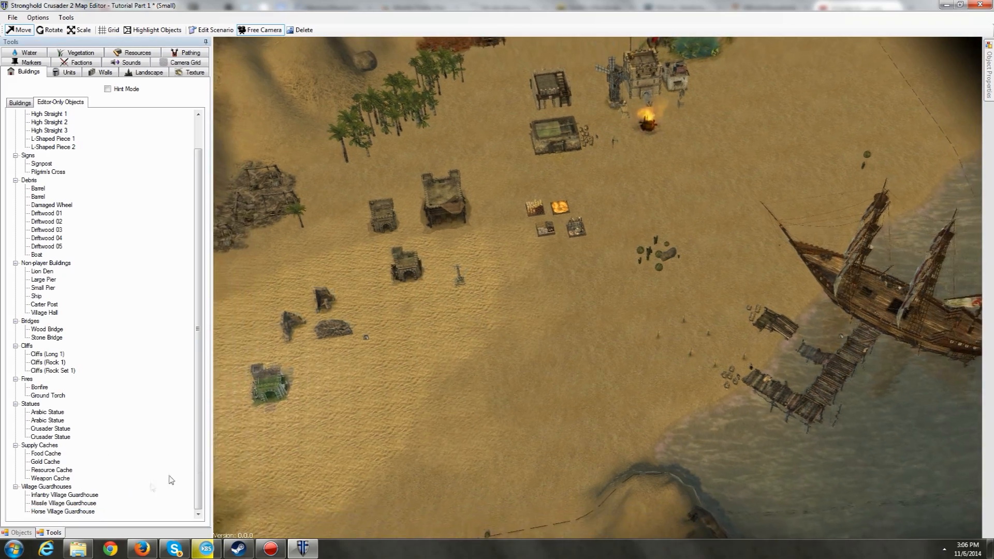
{"action": "key", "text": "w"}
{"action": "key", "text": "d"}
{"action": "middle_click_drag", "start_coordinate": [522, 302], "coordinate": [663, 214]}
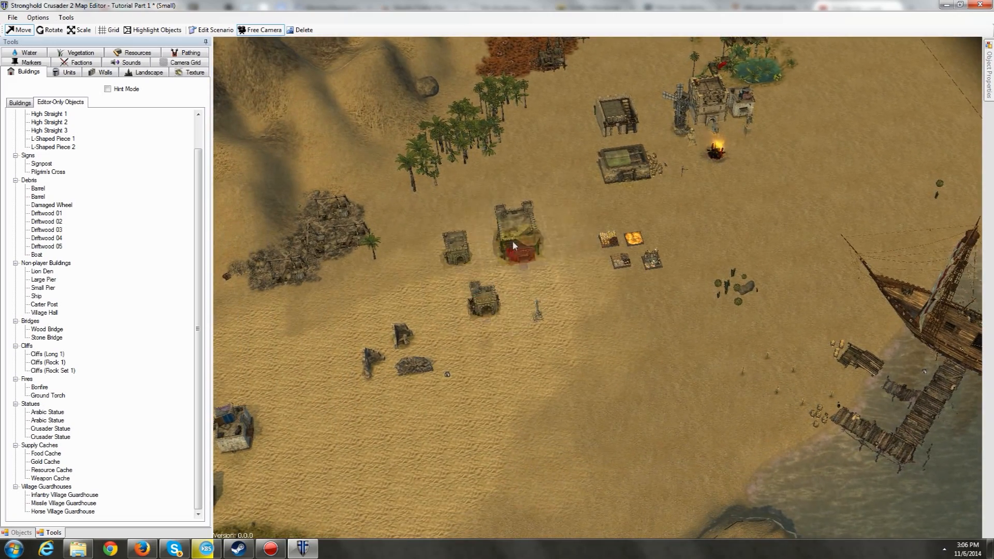
{"action": "key", "text": "w"}
{"action": "key", "text": "d"}
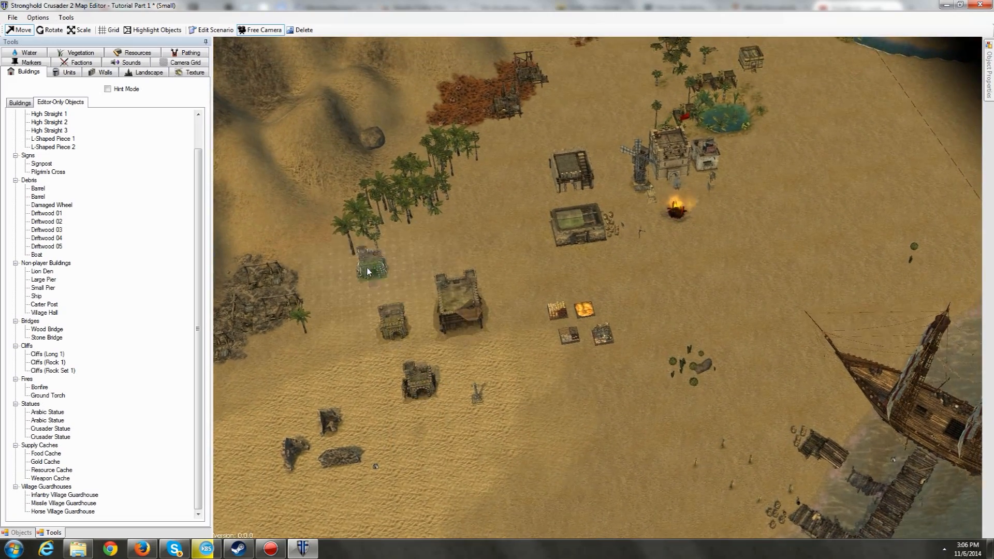
{"action": "key", "text": "s"}
{"action": "key", "text": "a"}
{"action": "scroll", "coordinate": [495, 303], "scroll_direction": "up", "scroll_amount": 5}
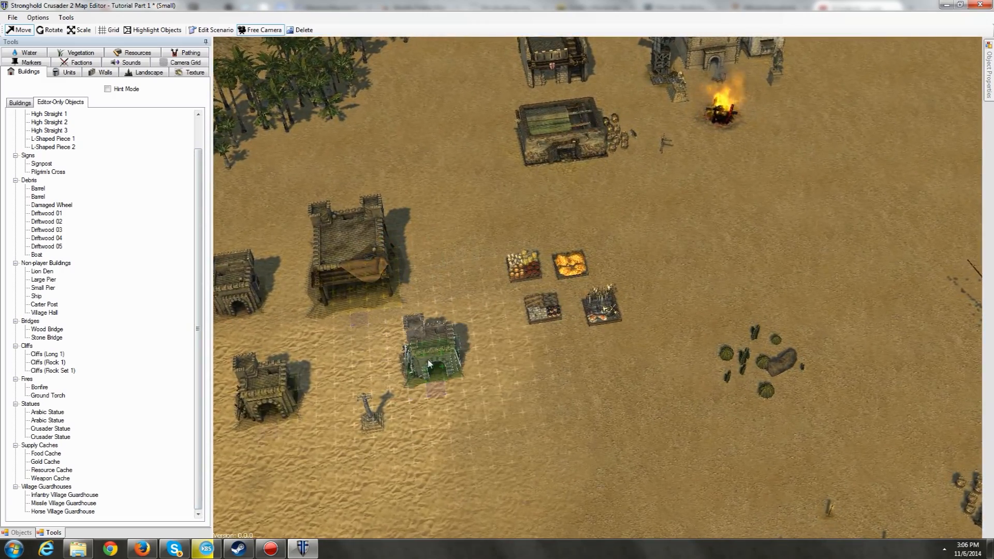
{"action": "scroll", "coordinate": [585, 274], "scroll_direction": "up", "scroll_amount": 4}
{"action": "scroll", "coordinate": [609, 248], "scroll_direction": "up", "scroll_amount": 4}
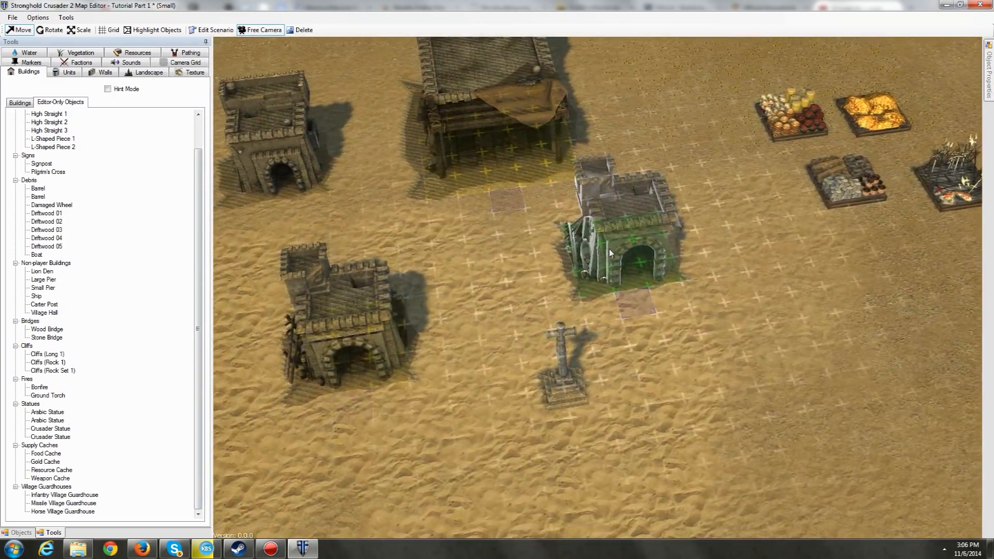
{"action": "scroll", "coordinate": [575, 251], "scroll_direction": "down", "scroll_amount": 7}
{"action": "scroll", "coordinate": [564, 247], "scroll_direction": "down", "scroll_amount": 10}
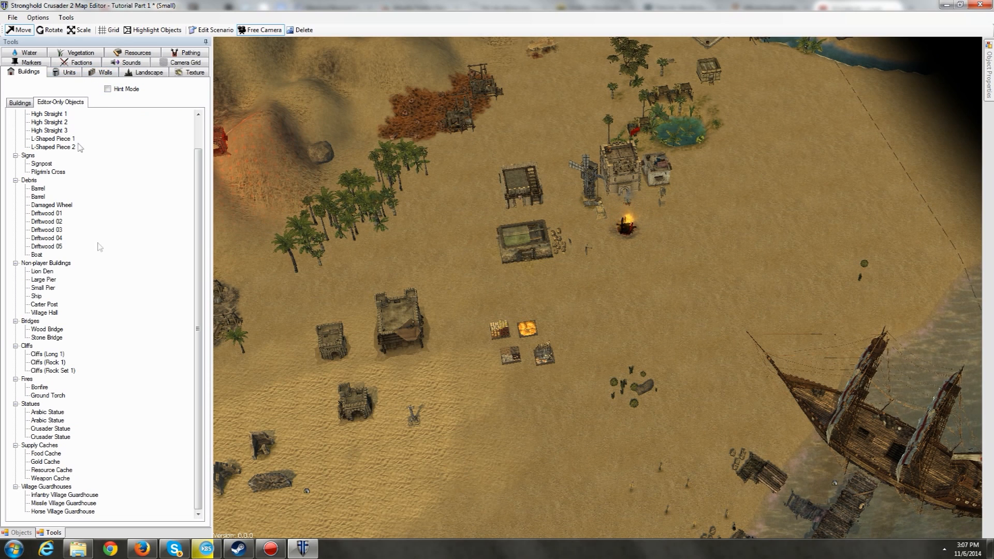
Look through the map's object list down to the placed building and editor-only entities
{"action": "left_click", "coordinate": [22, 533]}
{"action": "left_click_drag", "start_coordinate": [205, 504], "coordinate": [207, 401]}
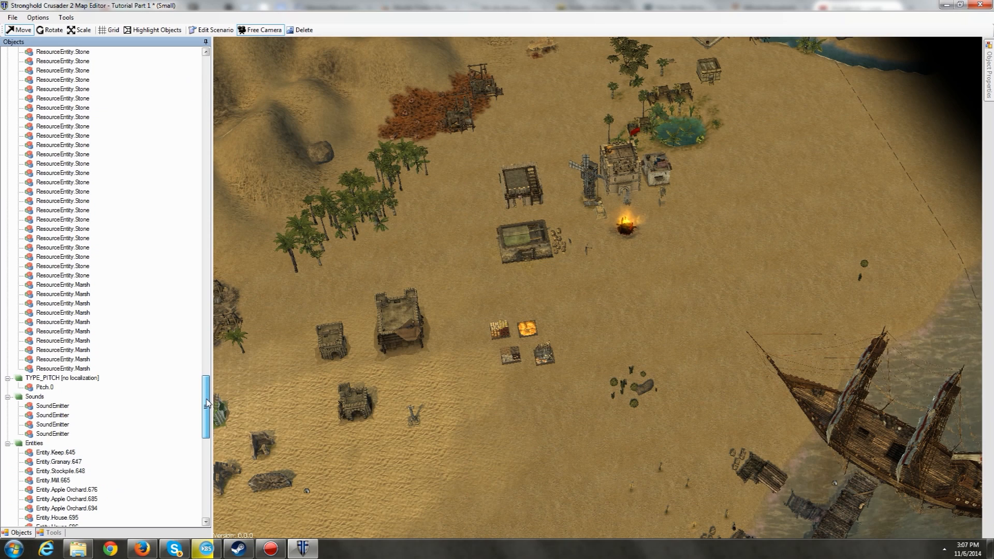
{"action": "scroll", "coordinate": [76, 456], "scroll_direction": "down", "scroll_amount": 20}
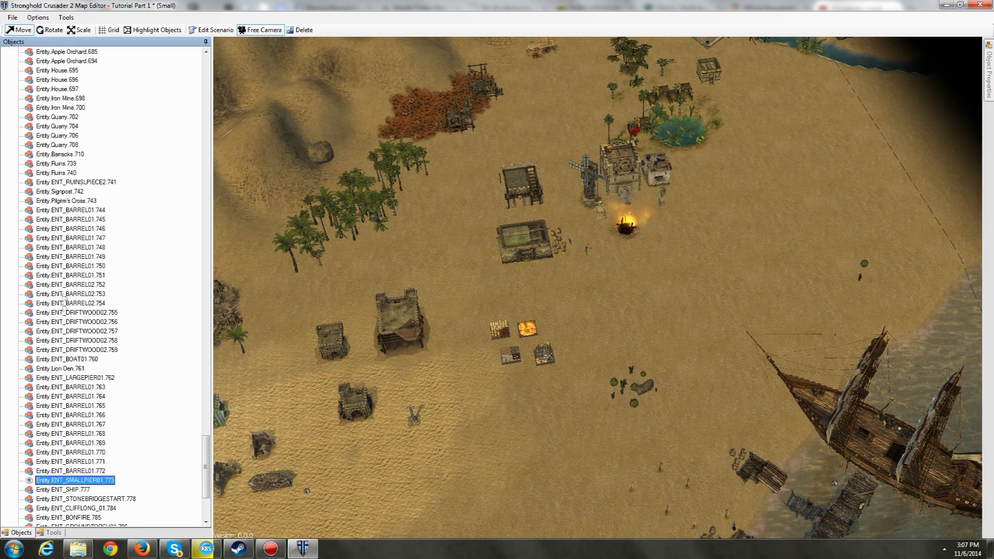
Bring up the placement tools for walls, towers, gatehouses and defenses
{"action": "left_click", "coordinate": [52, 533]}
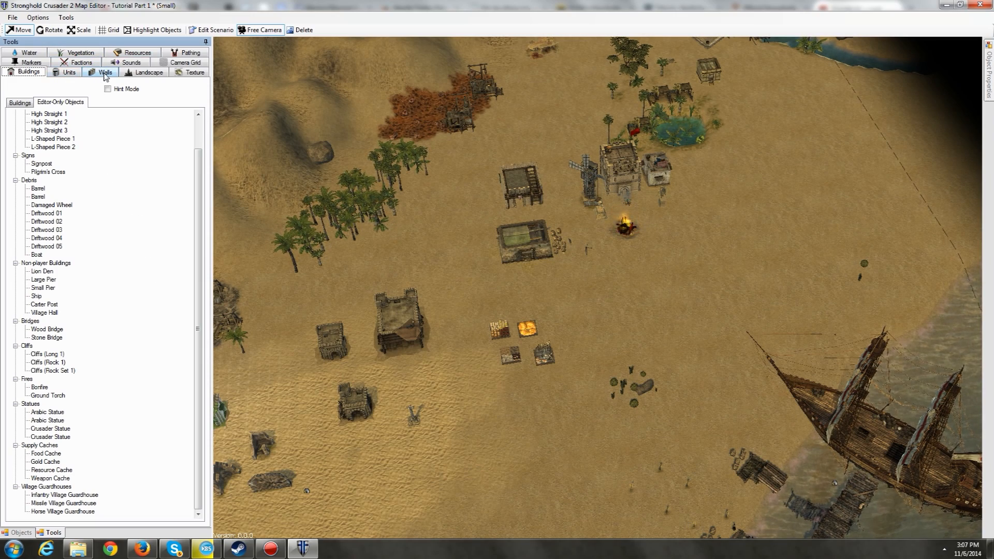
{"action": "left_click", "coordinate": [106, 73]}
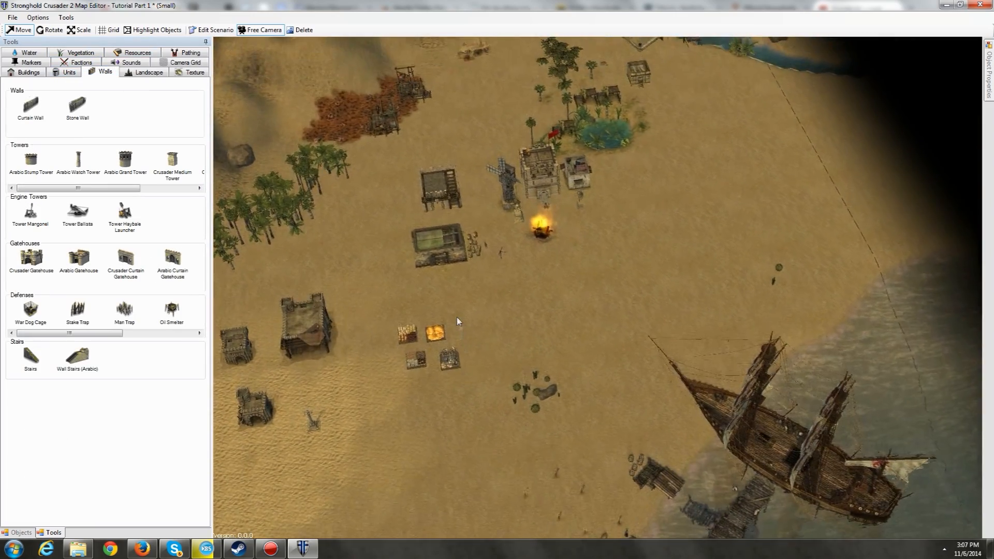
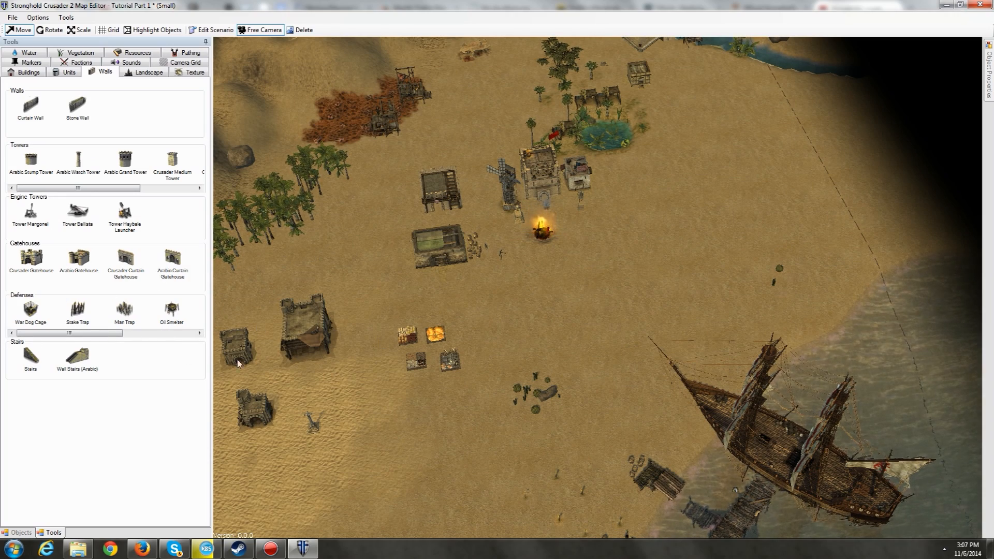
Place an Arabic Grand Tower and a Crusader Grand Tower near the palm grove, on the side of the iron deposit
{"action": "middle_click_drag", "start_coordinate": [476, 350], "coordinate": [511, 361]}
{"action": "left_click_drag", "start_coordinate": [104, 188], "coordinate": [92, 188]}
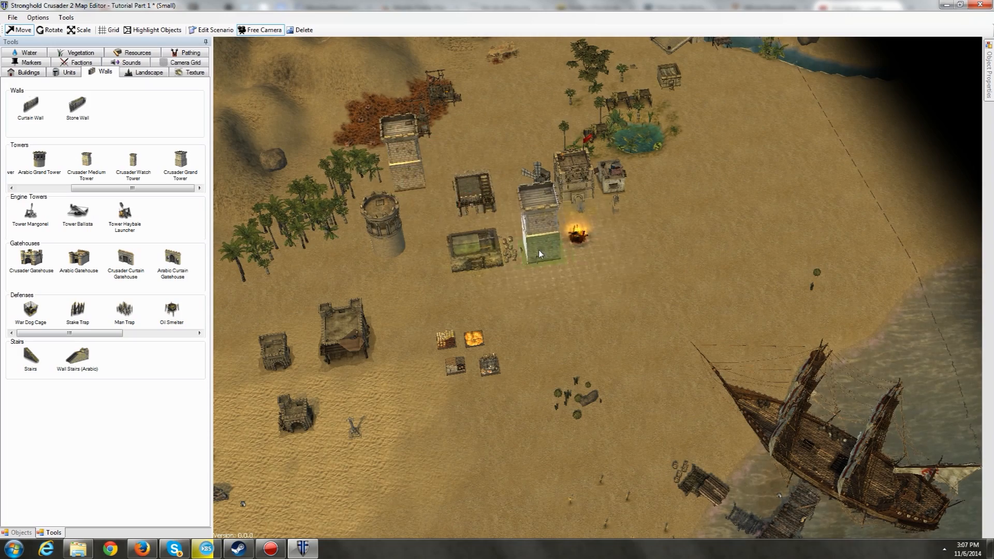
{"action": "middle_click_drag", "start_coordinate": [538, 249], "coordinate": [559, 335]}
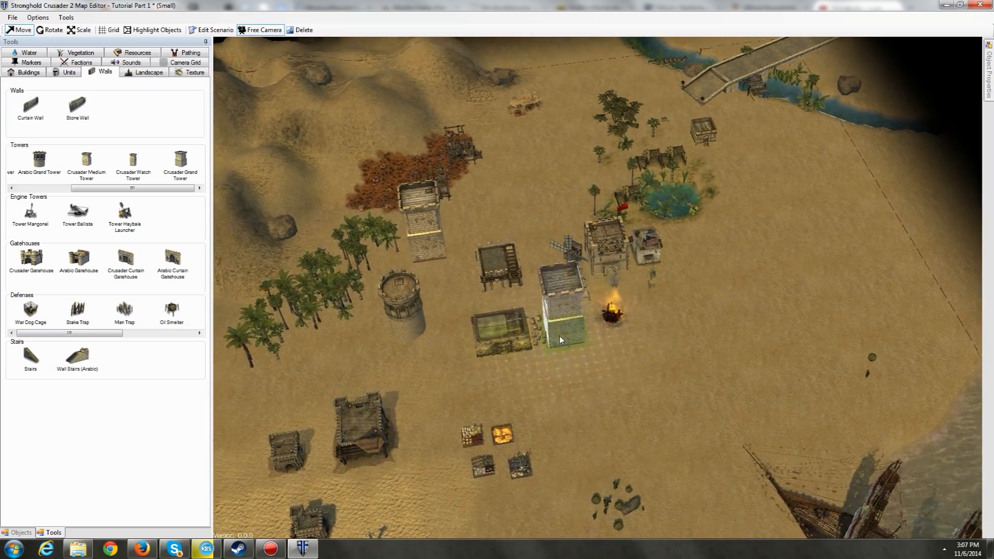
Build a stone wall that encloses the keep, oasis and surrounding buildings and links to the two grand towers
{"action": "left_click", "coordinate": [77, 106]}
{"action": "left_click_drag", "start_coordinate": [425, 315], "coordinate": [434, 272]}
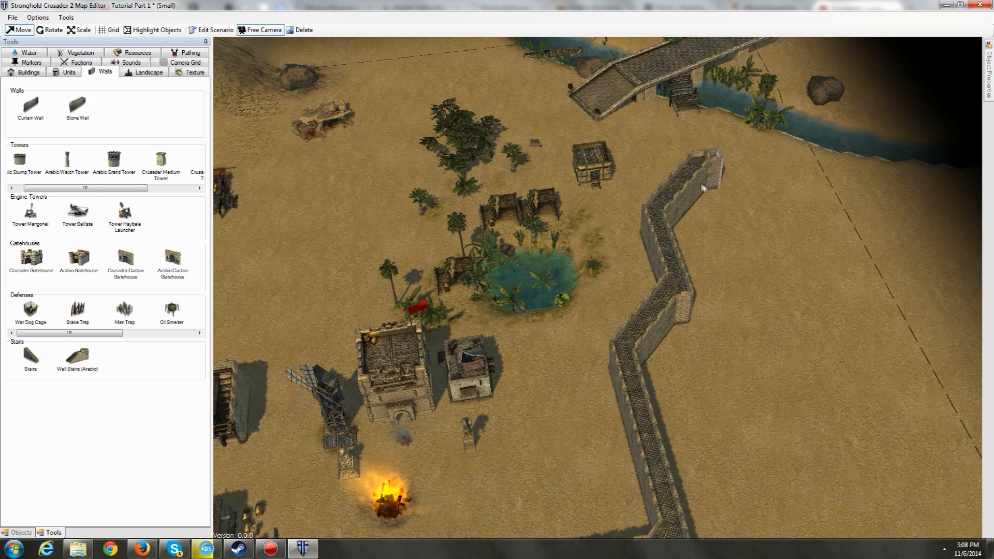
{"action": "mouse_move", "coordinate": [600, 119]}
{"action": "left_mouse_down"}
{"action": "mouse_move", "coordinate": [513, 104]}
{"action": "mouse_move", "coordinate": [492, 111]}
{"action": "mouse_move", "coordinate": [391, 158]}
{"action": "mouse_move", "coordinate": [286, 239]}
{"action": "left_mouse_up"}
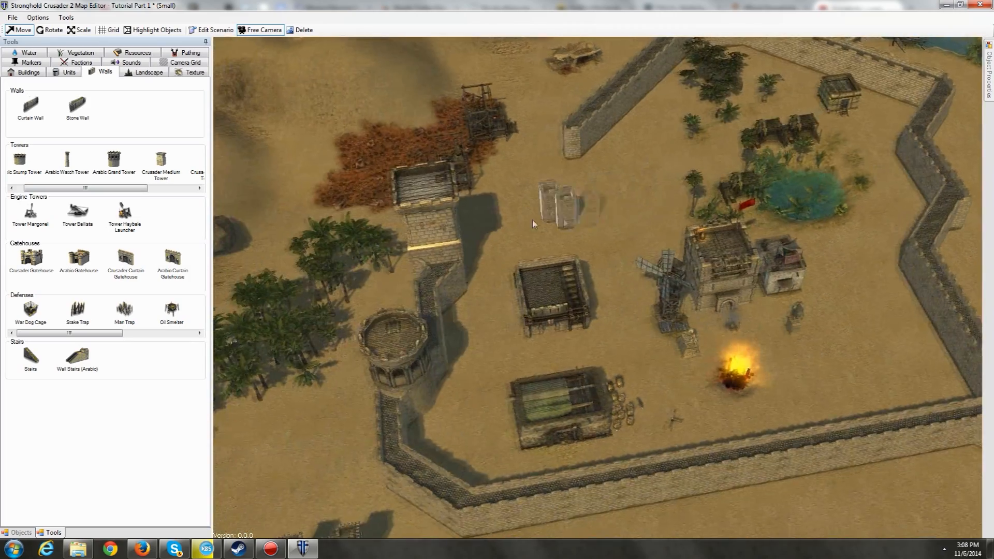
{"action": "left_click_drag", "start_coordinate": [532, 219], "coordinate": [582, 164]}
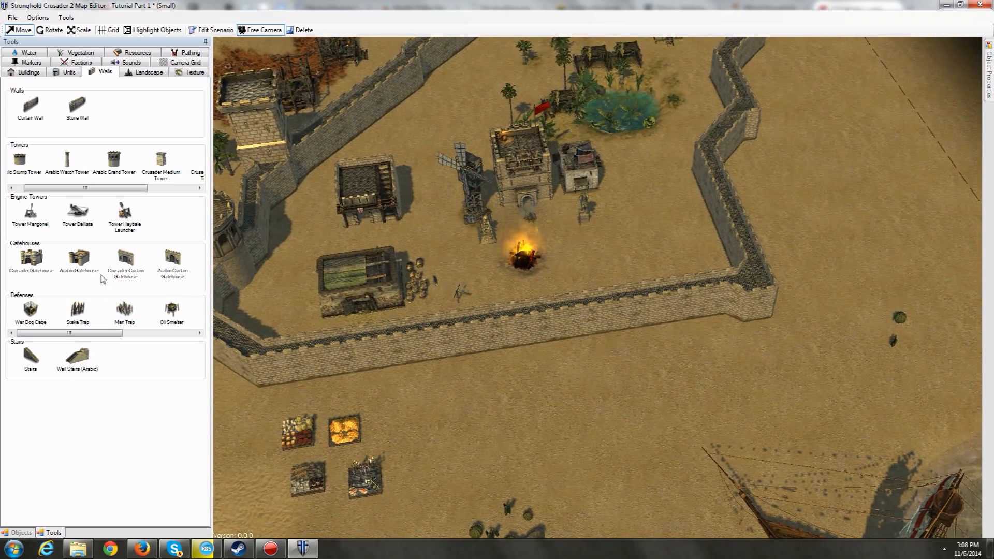
Set a Crusader Gatehouse into the front stone wall and add stairs on the inner side of both side walls
{"action": "left_click", "coordinate": [79, 261]}
{"action": "left_click", "coordinate": [603, 288]}
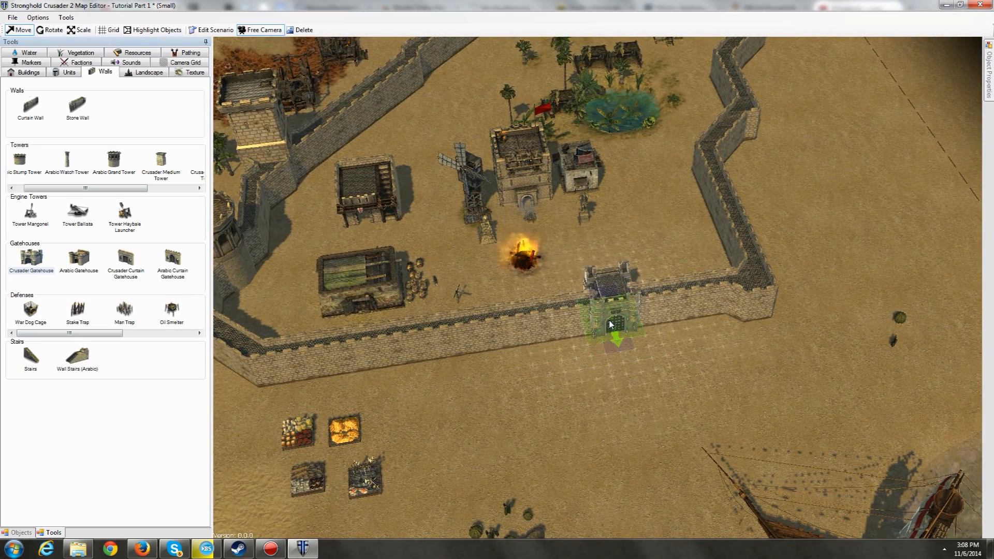
{"action": "left_click", "coordinate": [77, 356]}
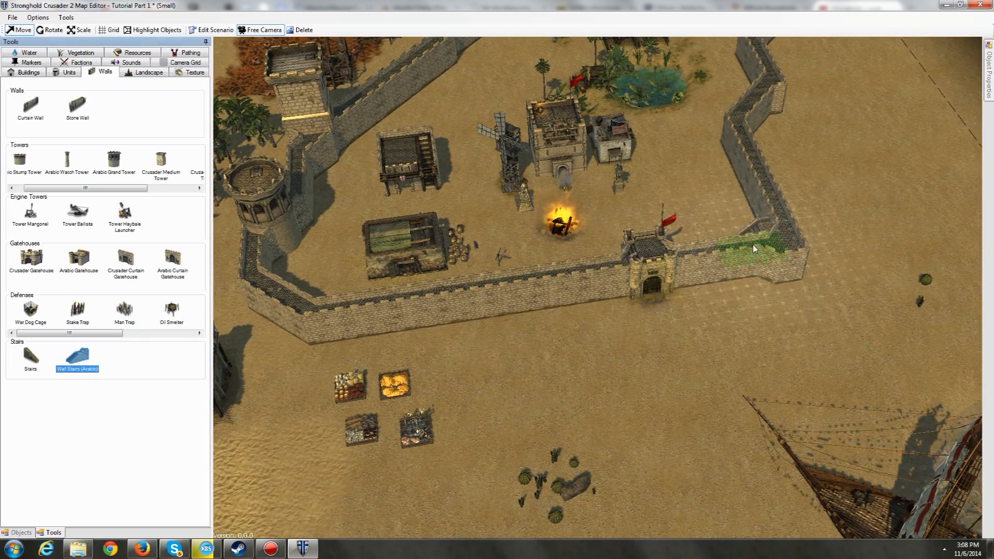
{"action": "left_click", "coordinate": [739, 222]}
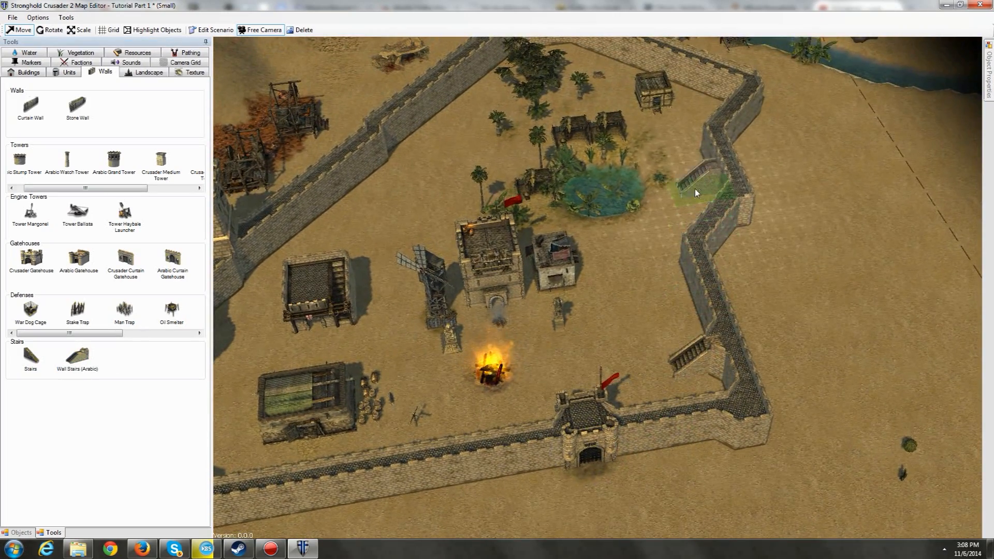
{"action": "left_click", "coordinate": [381, 173]}
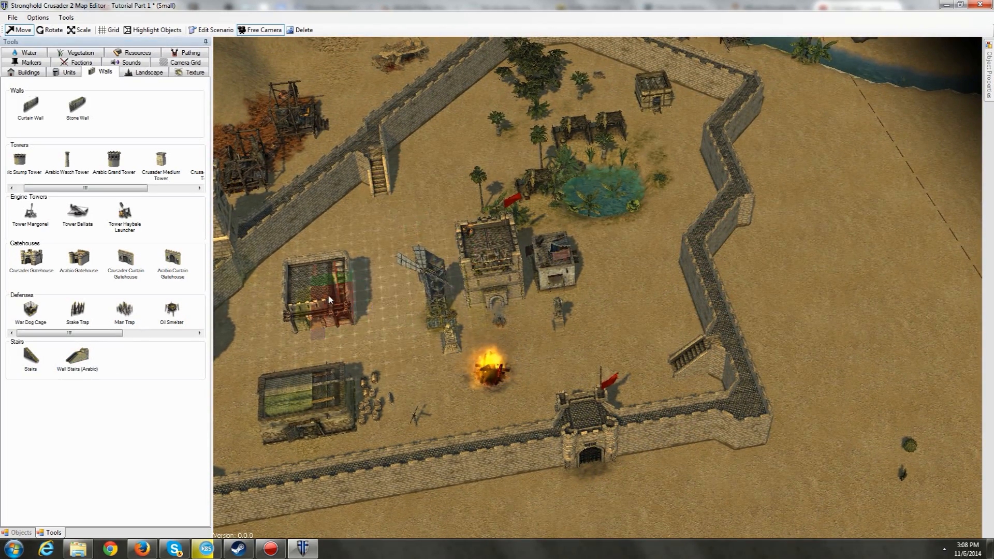
Place a Tower Mangonel, a Tower Ballista and a Tower Haybale Launcher side by side on the front wall
{"action": "left_click", "coordinate": [78, 311]}
{"action": "left_click", "coordinate": [336, 389]}
{"action": "key", "text": "s"}
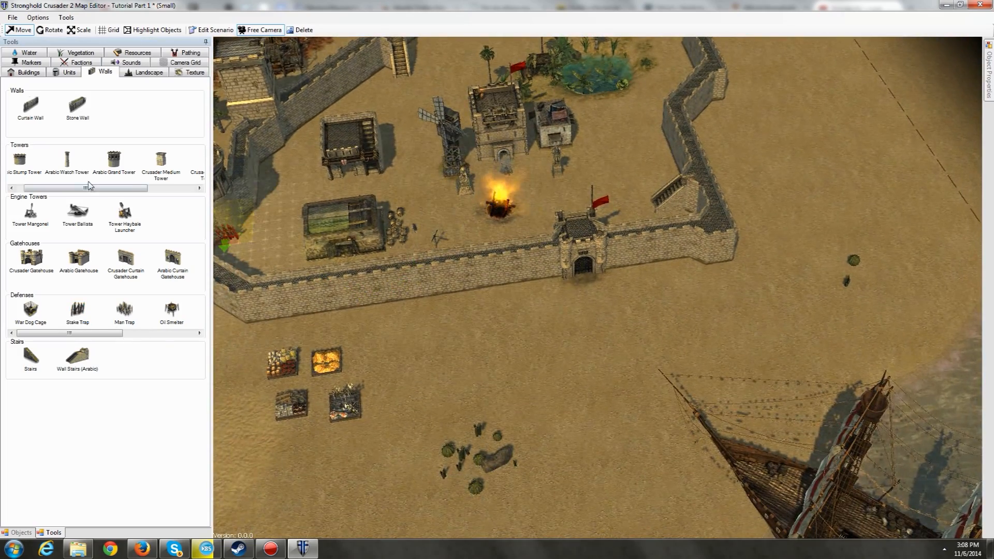
{"action": "left_click", "coordinate": [31, 220]}
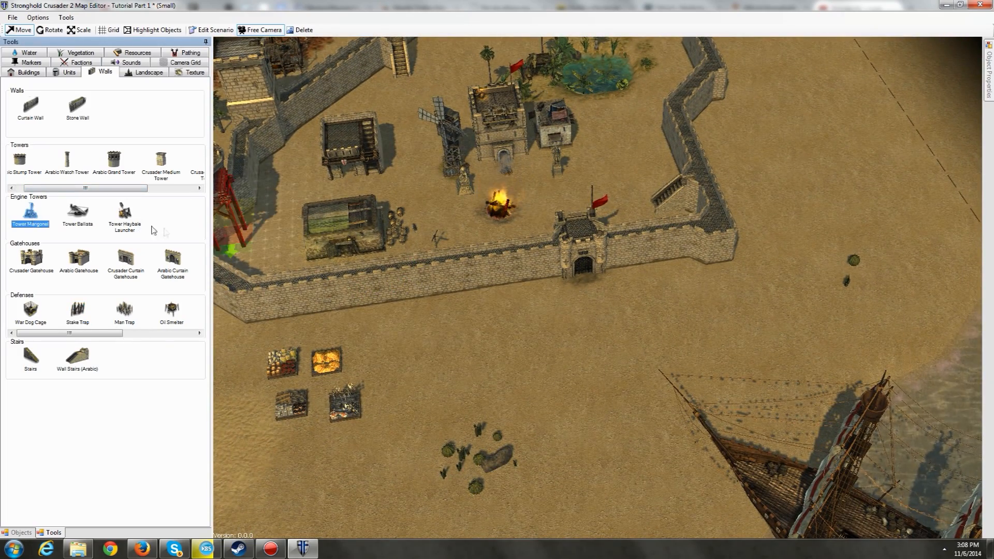
{"action": "left_click", "coordinate": [306, 305]}
{"action": "left_click", "coordinate": [78, 215]}
{"action": "left_click", "coordinate": [368, 303]}
{"action": "left_click", "coordinate": [124, 213]}
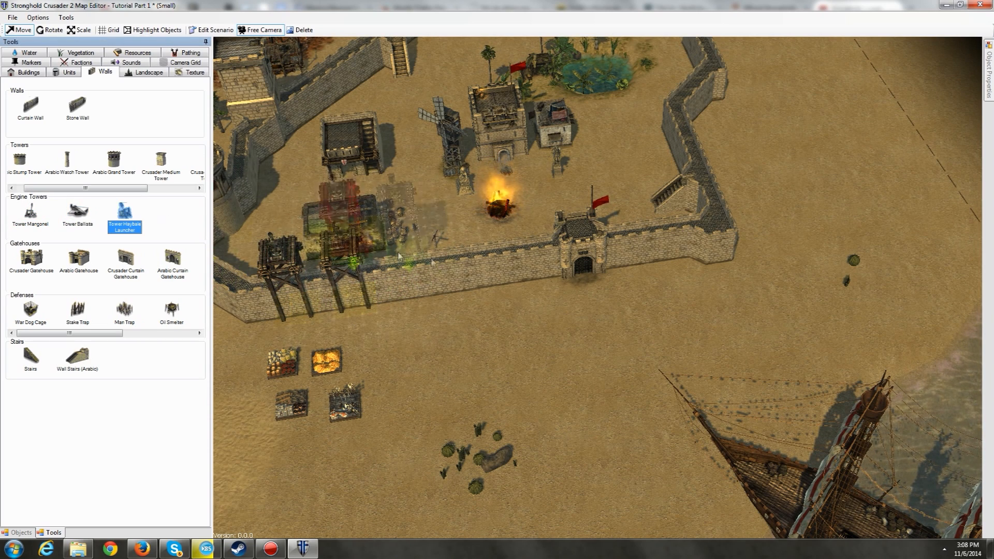
{"action": "left_click", "coordinate": [413, 298]}
Place a War Dog Cage outside the front wall and a row of three stake traps between it and the gatehouse
{"action": "key", "text": "s"}
{"action": "key", "text": "a"}
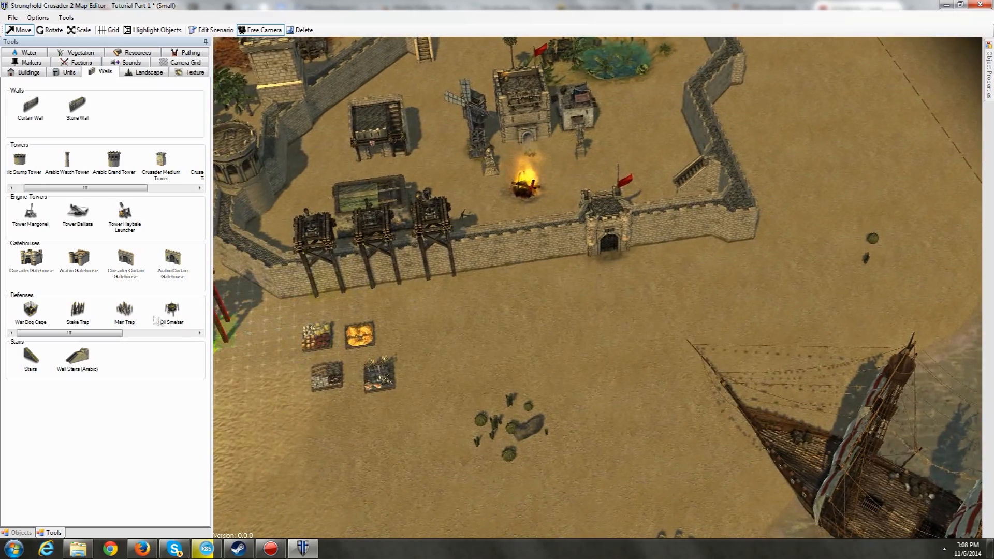
{"action": "left_click_drag", "start_coordinate": [83, 335], "coordinate": [133, 339]}
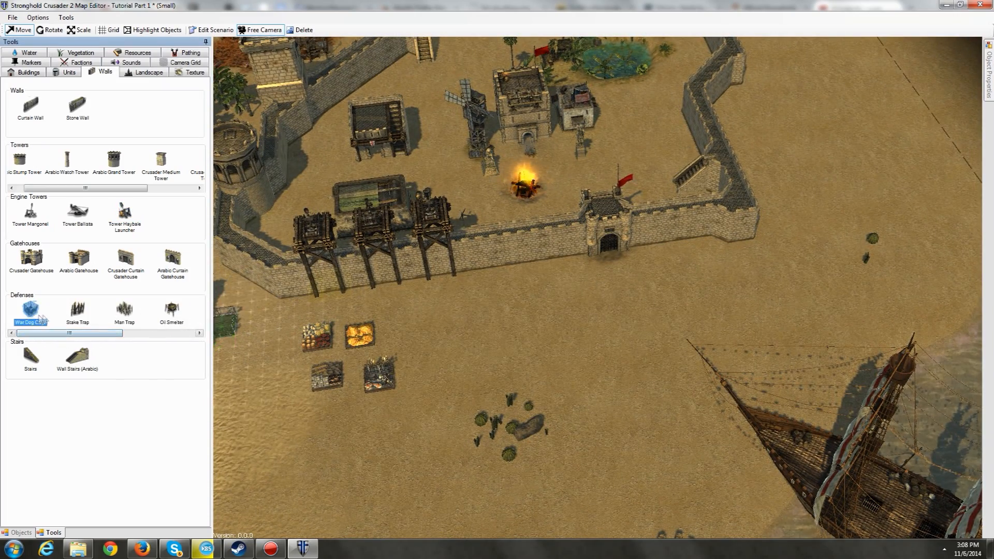
{"action": "left_click", "coordinate": [438, 310]}
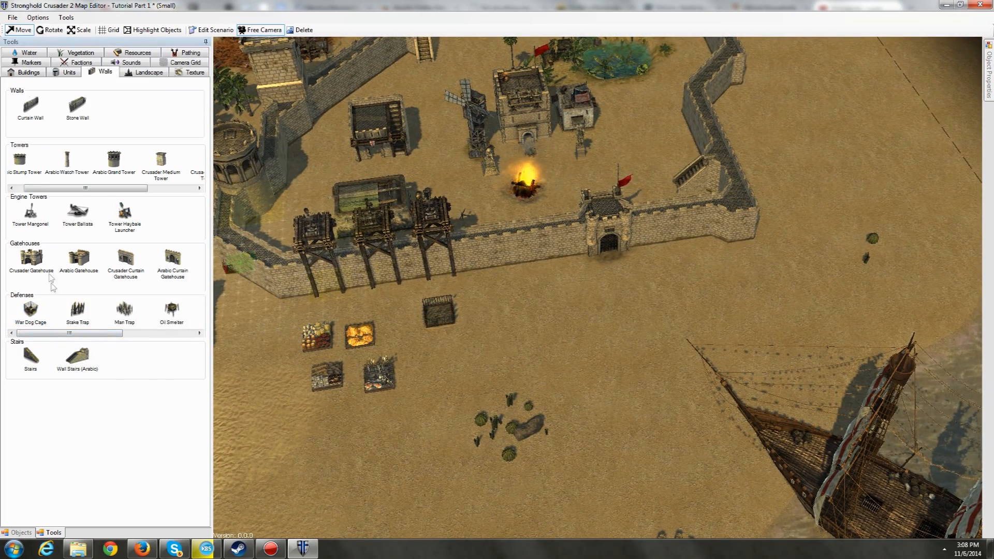
{"action": "left_click", "coordinate": [77, 310]}
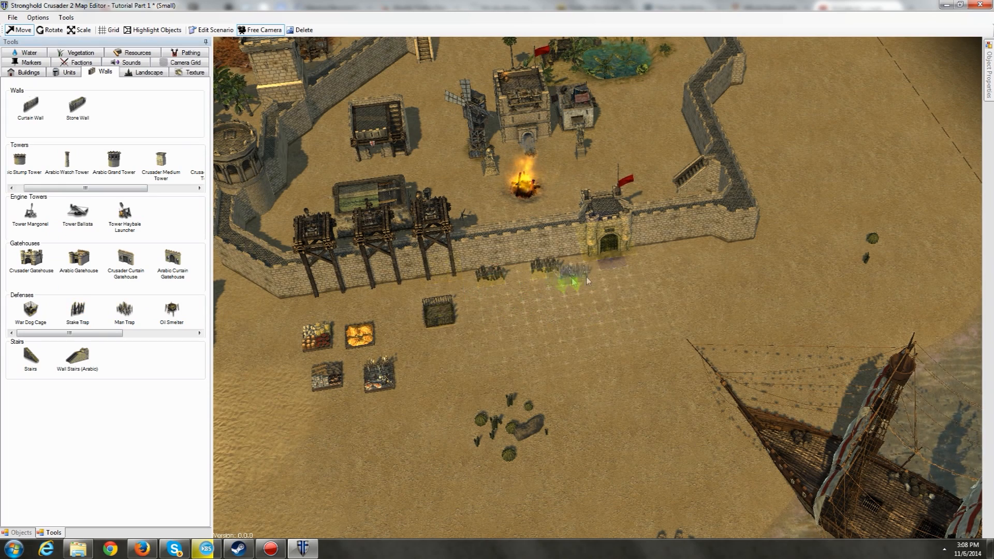
Scatter man traps over the sand in front of the gatehouse and place an Oil Smelter inside the walls
{"action": "left_click", "coordinate": [125, 313]}
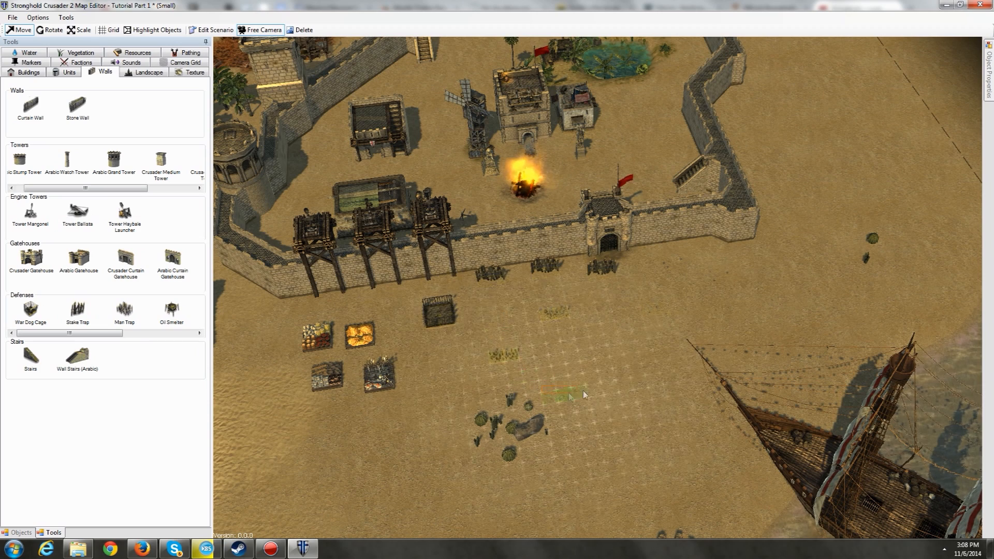
{"action": "left_click", "coordinate": [433, 166]}
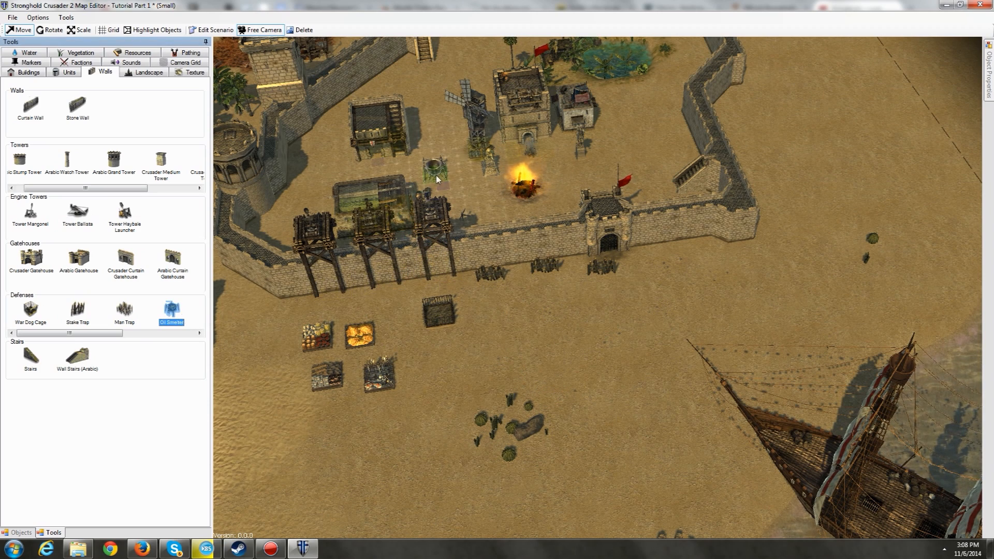
{"action": "left_click", "coordinate": [172, 309]}
Place a Brazier on top of the round grand tower
{"action": "left_click", "coordinate": [173, 333]}
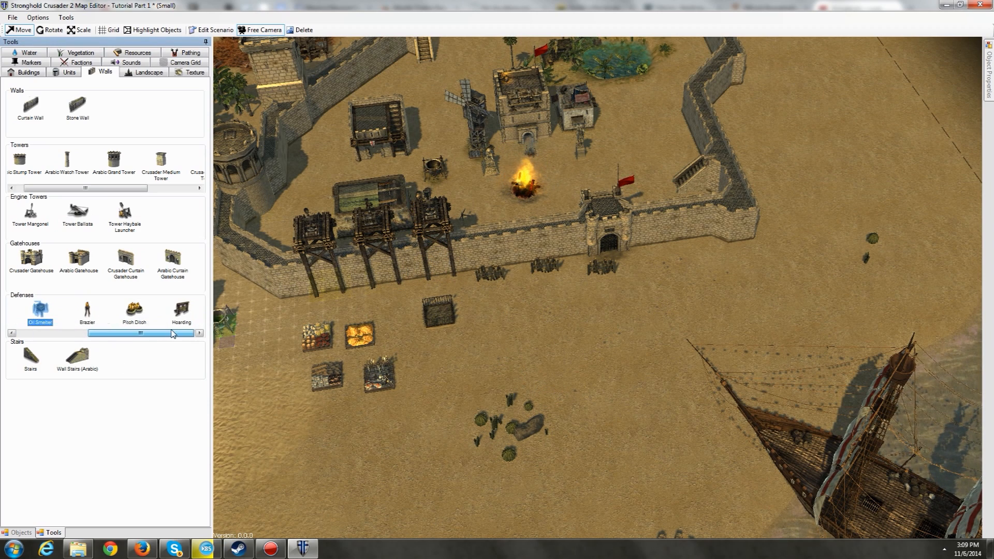
{"action": "left_click", "coordinate": [87, 317]}
{"action": "left_click", "coordinate": [239, 151]}
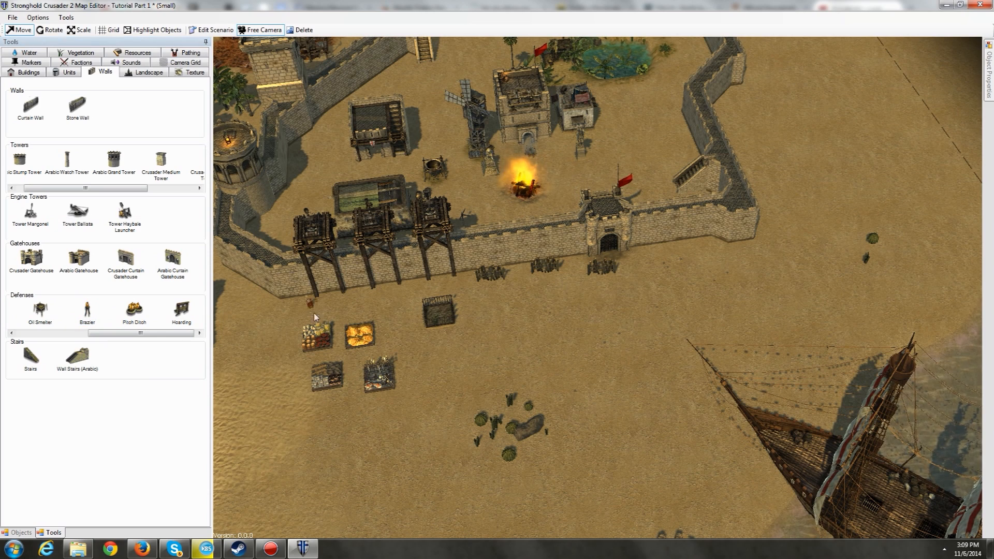
Place eight pitch ditches in a loose arc around the cactus and rock patch outside the front wall
{"action": "left_click", "coordinate": [134, 309]}
{"action": "left_click", "coordinate": [584, 343]}
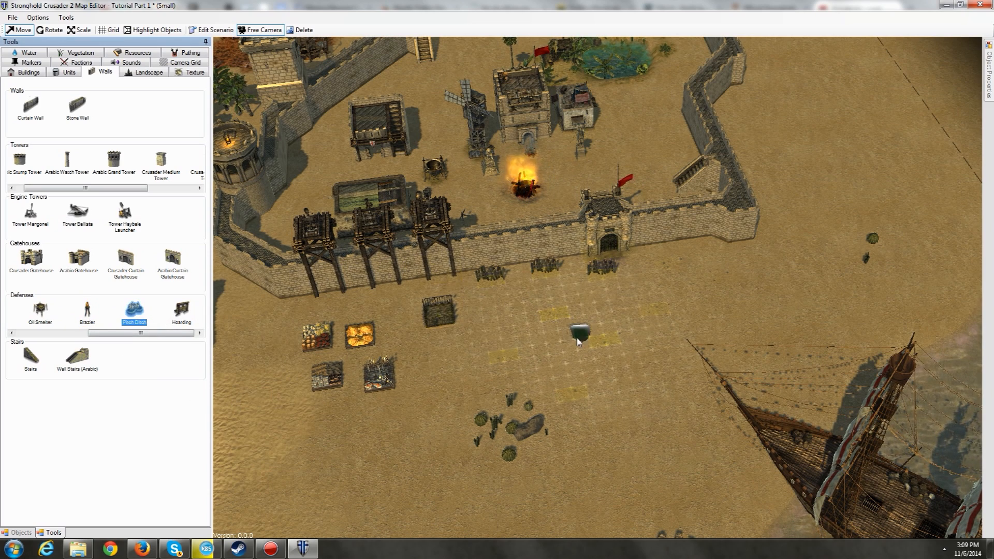
{"action": "left_click", "coordinate": [469, 374]}
{"action": "left_click", "coordinate": [472, 398]}
{"action": "left_click", "coordinate": [621, 373]}
{"action": "left_click", "coordinate": [649, 420]}
{"action": "left_click", "coordinate": [623, 440]}
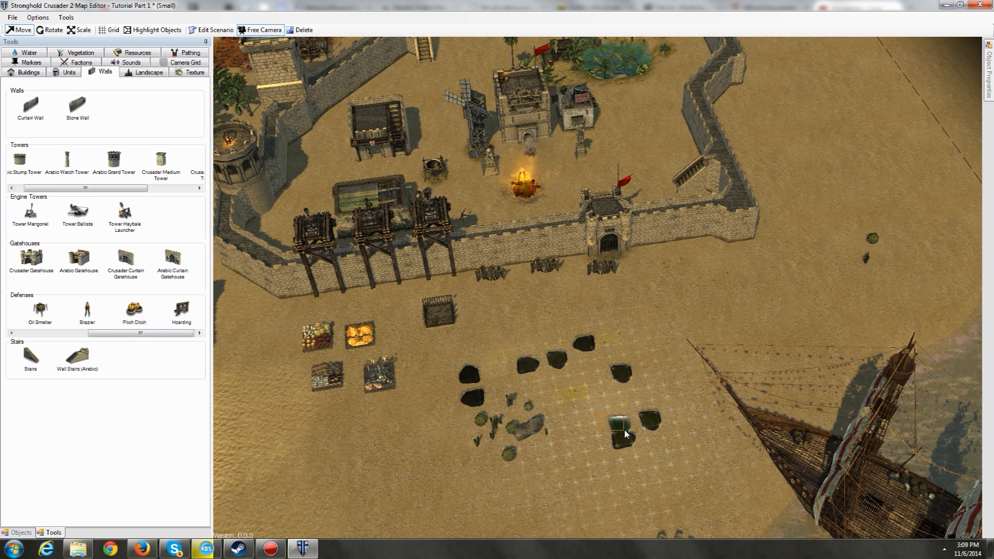
Attach hoardings to the front wall on both sides of the gatehouse and to the angled wall near the round tower
{"action": "left_click", "coordinate": [179, 310]}
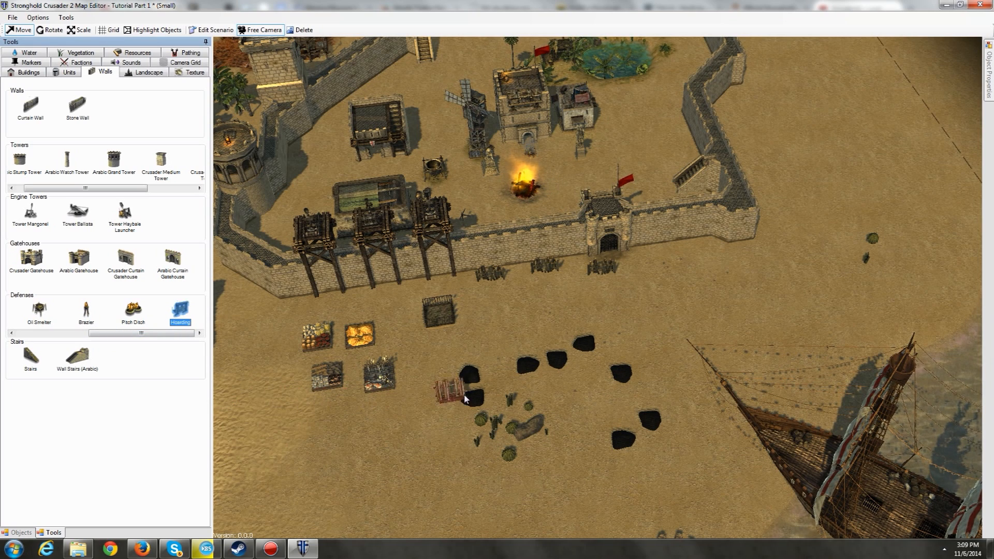
{"action": "left_click", "coordinate": [658, 235]}
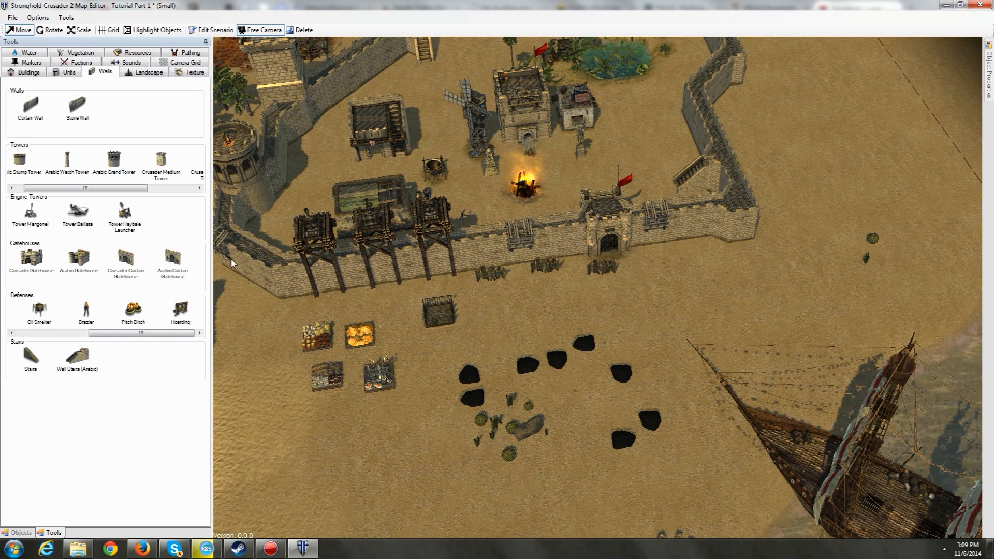
Examine the fortified area from the pitch ditches to the side wall and check where another hoarding could attach
{"action": "key", "text": "d"}
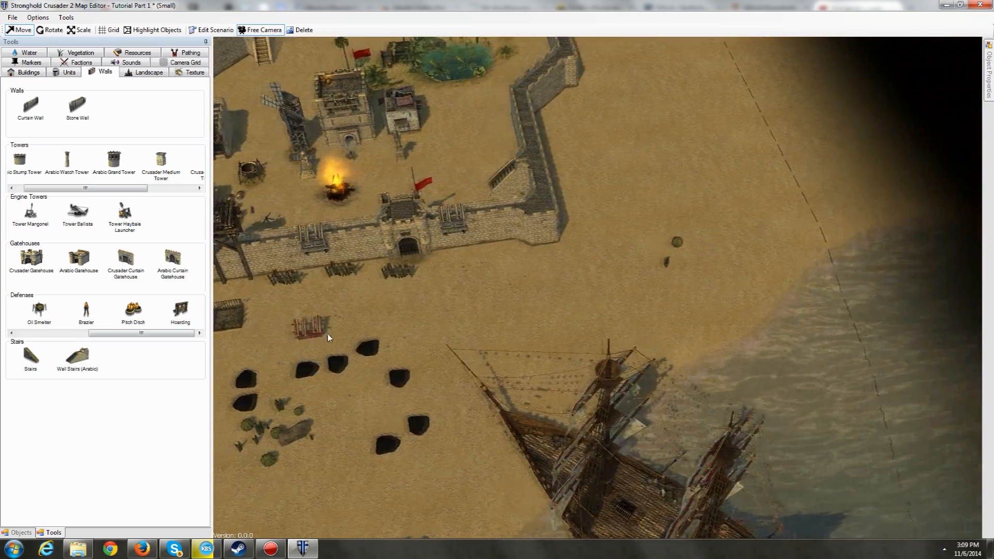
{"action": "key", "text": "w"}
{"action": "key", "text": "a"}
{"action": "key", "text": "w"}
{"action": "key", "text": "w"}
{"action": "key", "text": "d"}
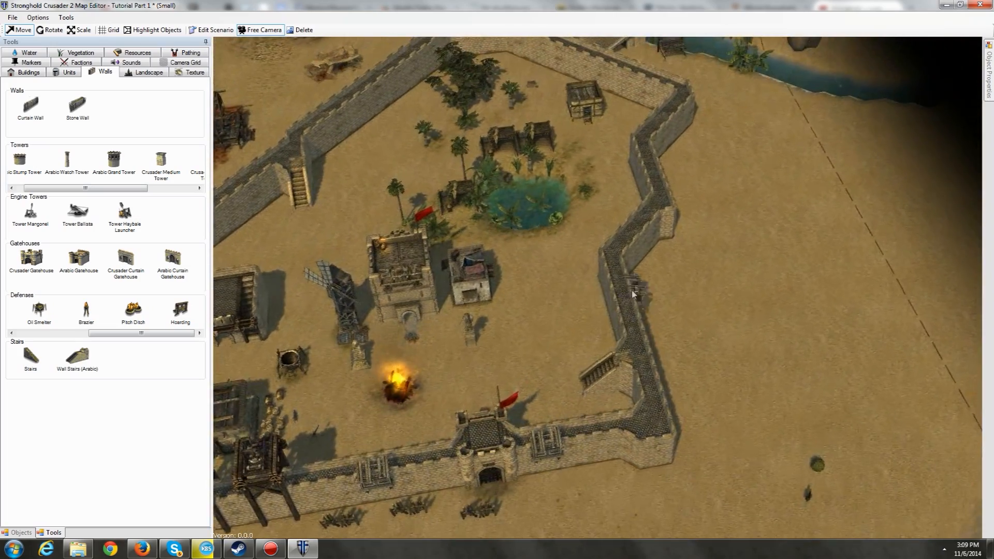
{"action": "key", "text": "s"}
{"action": "key", "text": "a"}
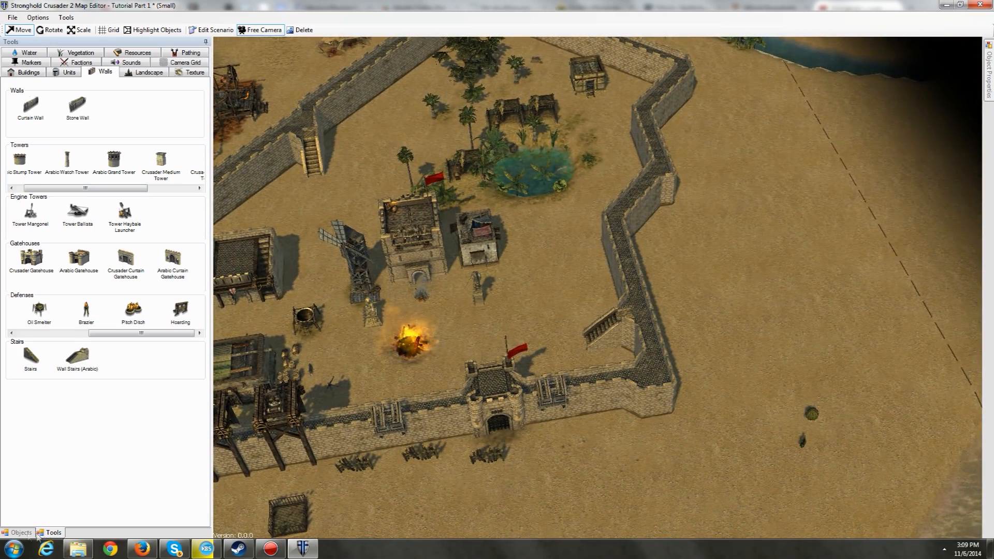
Look through the object list's new defense entries, locating a hoarding, a pitch ditch and the Tower Ballista, and return to the wall placement tools
{"action": "left_click", "coordinate": [21, 532]}
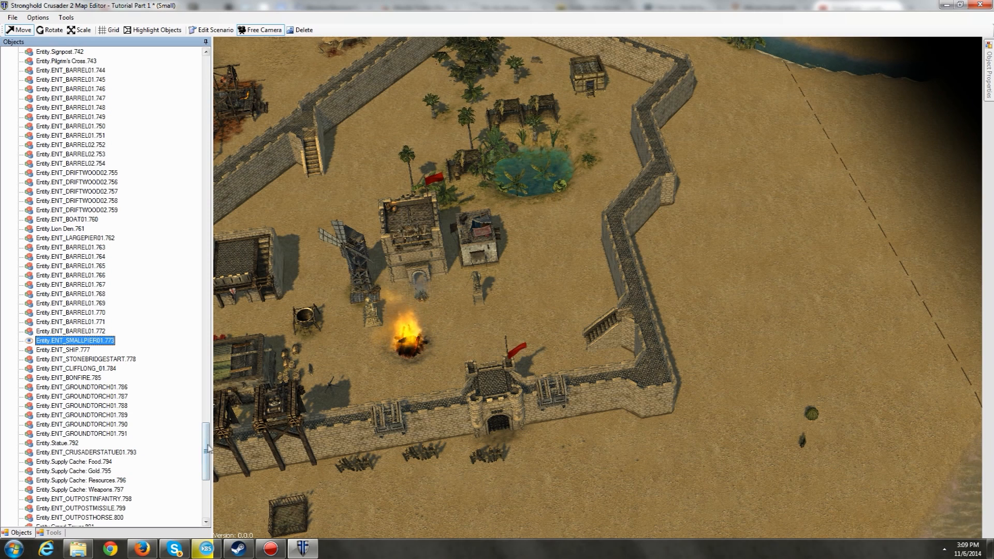
{"action": "scroll", "coordinate": [205, 448], "scroll_direction": "down", "scroll_amount": 2}
{"action": "left_click", "coordinate": [63, 294]}
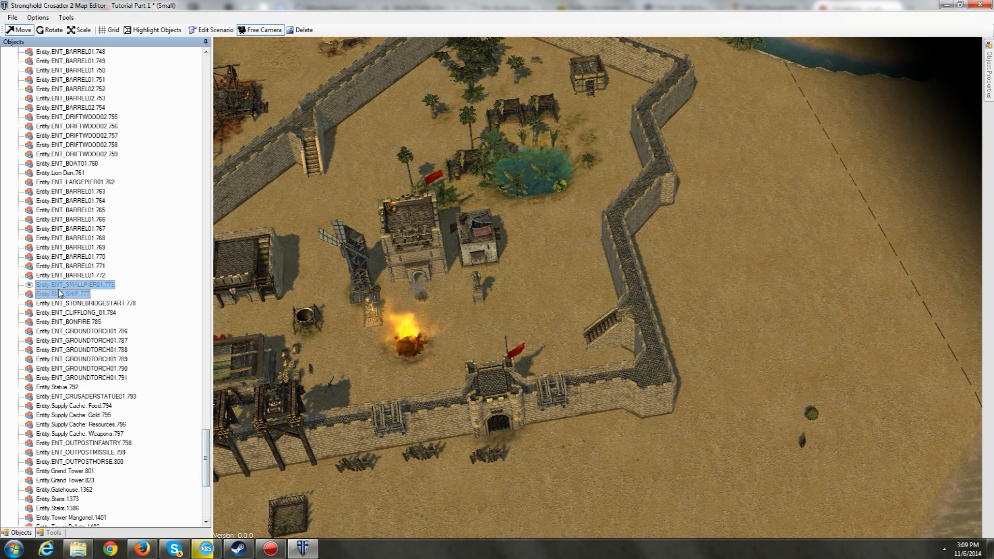
{"action": "left_click", "coordinate": [63, 302]}
{"action": "scroll", "coordinate": [110, 385], "scroll_direction": "down", "scroll_amount": 9}
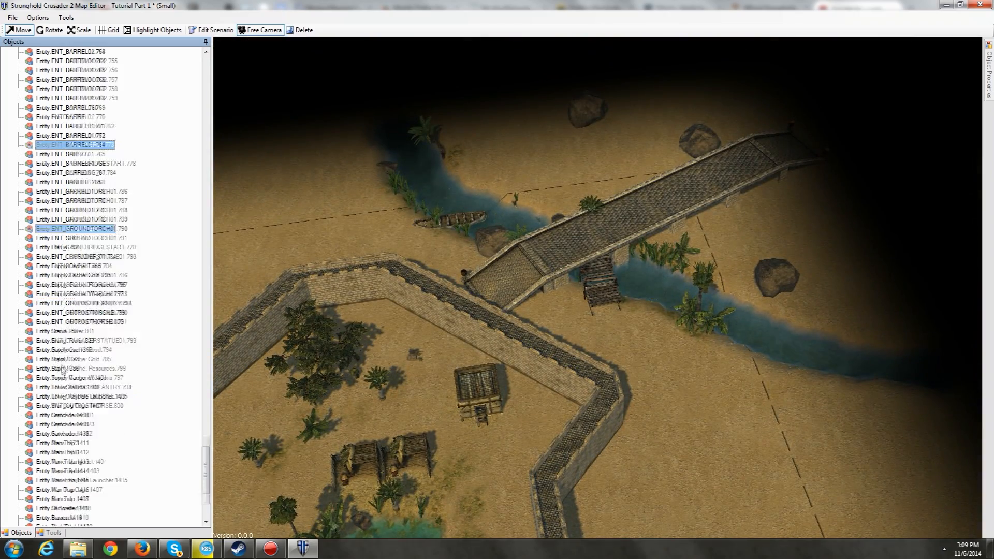
{"action": "left_click", "coordinate": [86, 517]}
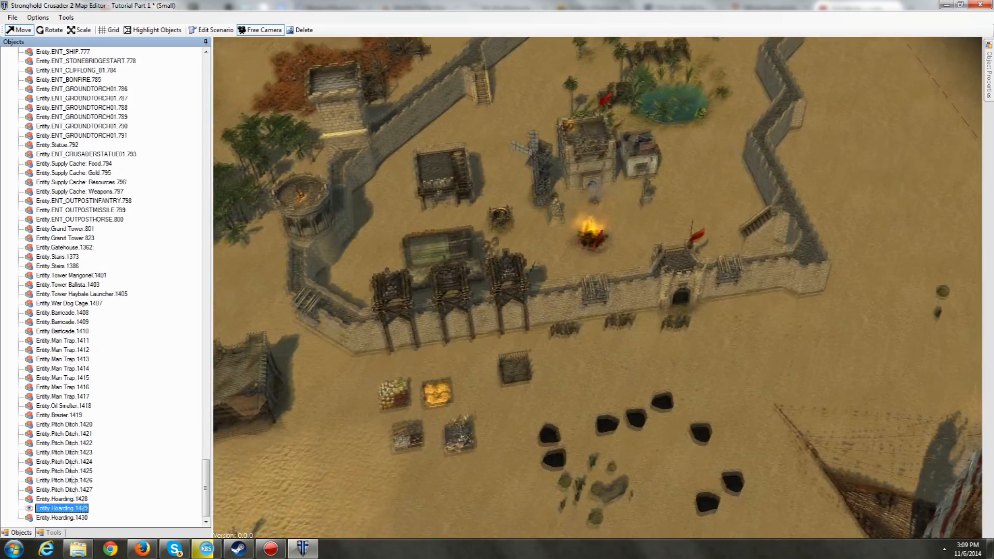
{"action": "left_click", "coordinate": [65, 451]}
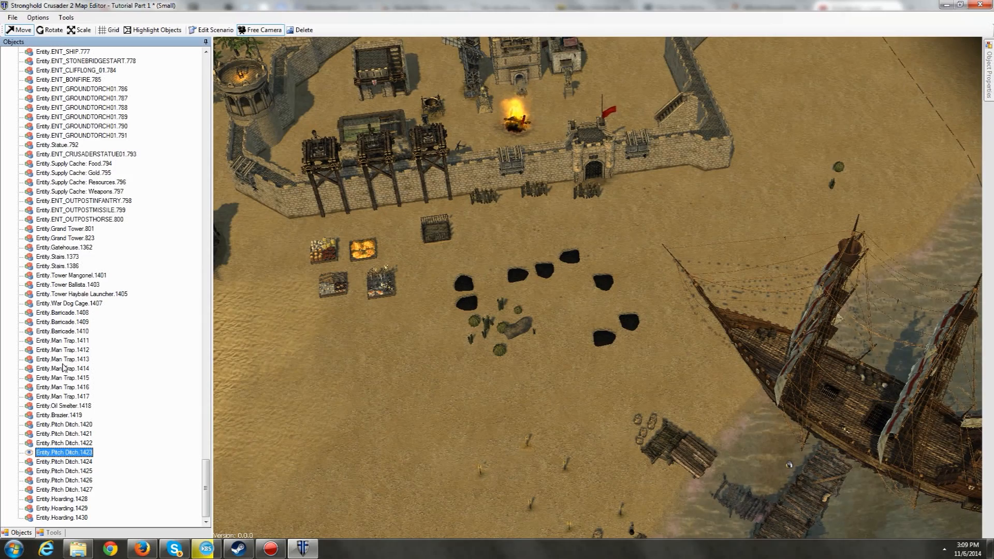
{"action": "left_click", "coordinate": [68, 284]}
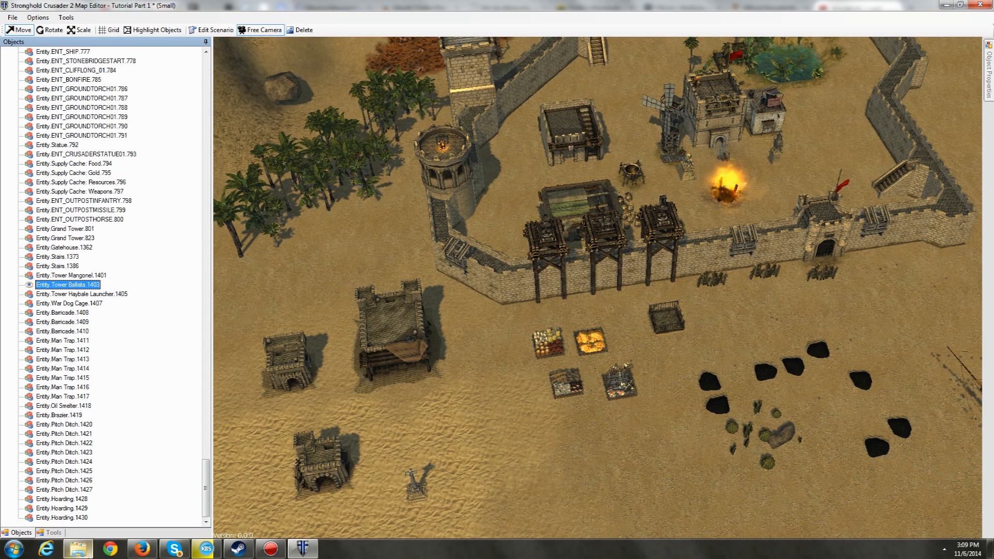
{"action": "left_click", "coordinate": [53, 532]}
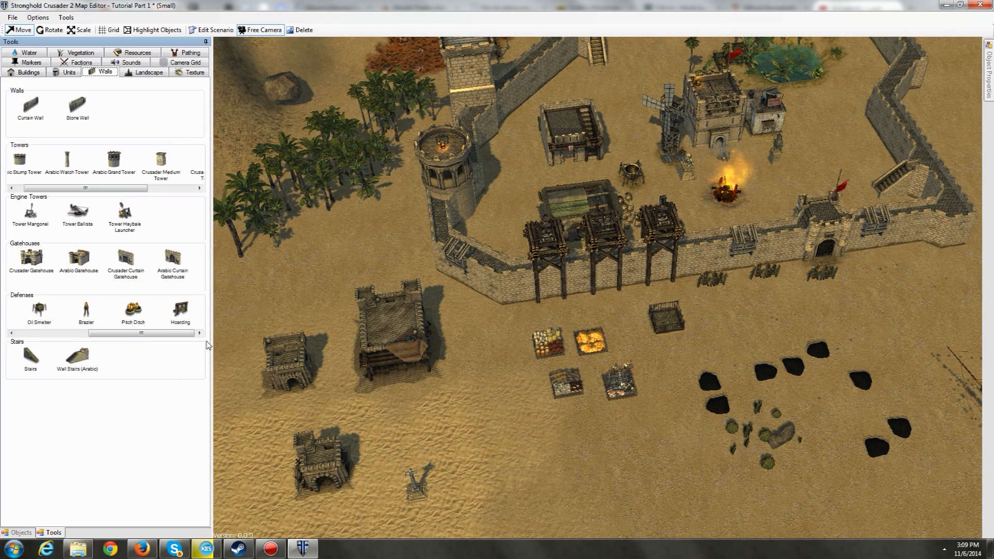
{"action": "key", "text": "d"}
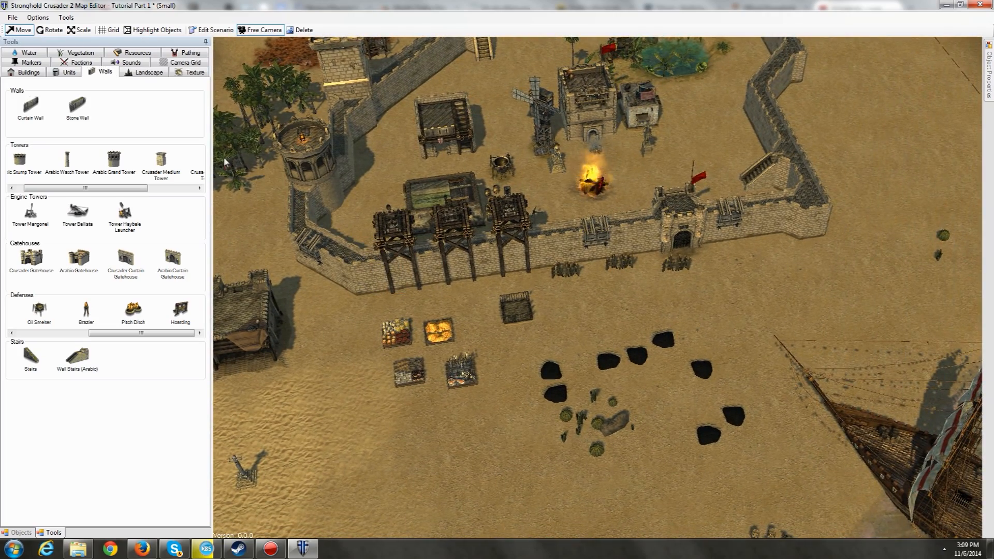
Open the unit placement options, pick Auto-Detect as the owning player, and survey the map down to its shoreline edge
{"action": "left_click", "coordinate": [71, 73]}
{"action": "key", "text": "a"}
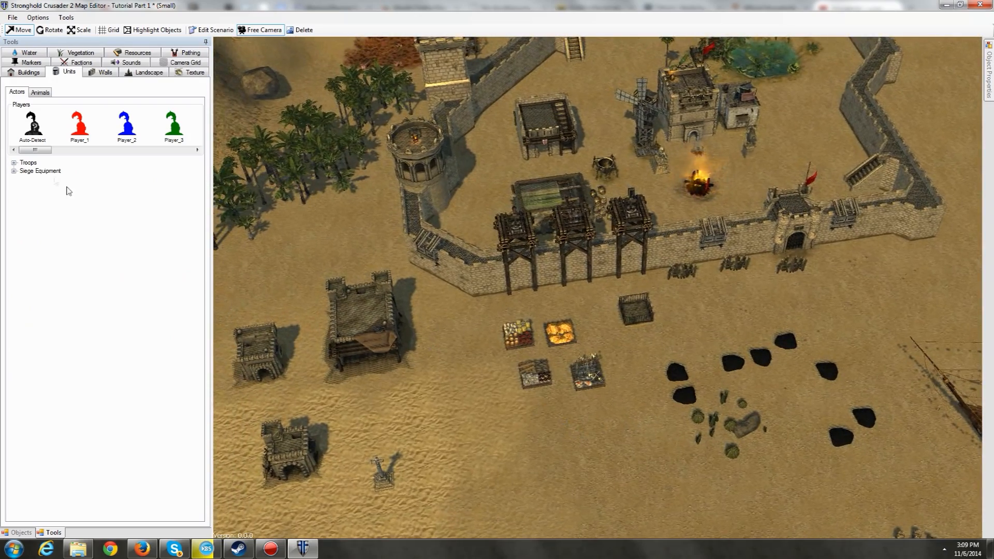
{"action": "left_click", "coordinate": [32, 129]}
{"action": "middle_click_drag", "start_coordinate": [402, 411], "coordinate": [561, 381]}
{"action": "scroll", "coordinate": [549, 381], "scroll_direction": "down", "scroll_amount": 3}
{"action": "scroll", "coordinate": [540, 384], "scroll_direction": "down", "scroll_amount": 5}
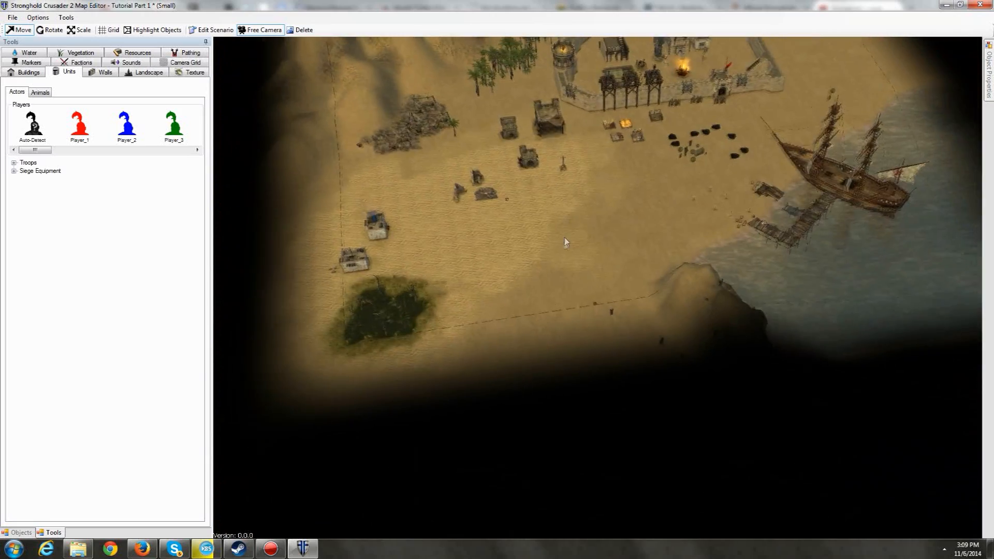
{"action": "middle_click_drag", "start_coordinate": [566, 242], "coordinate": [566, 373]}
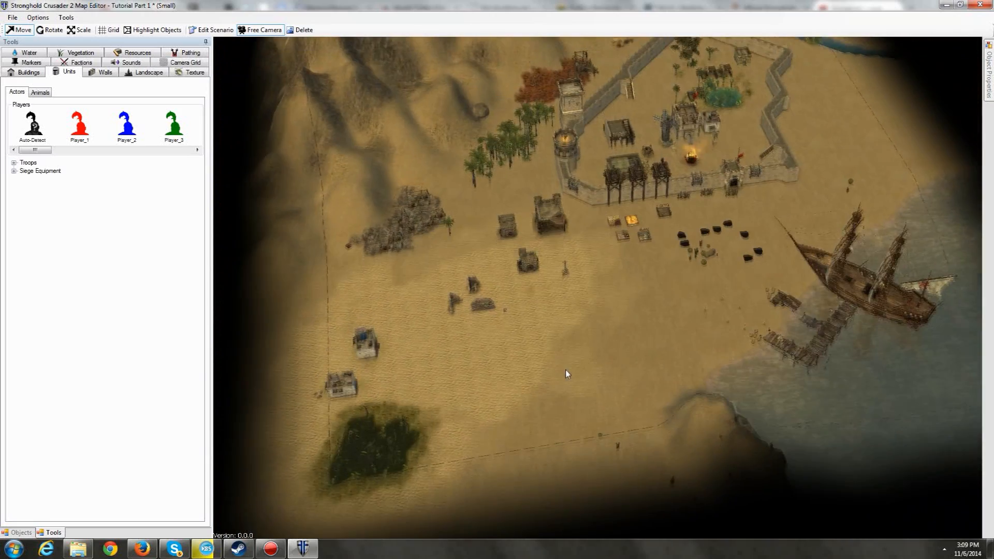
Show the estate ownership overlay and examine which territory belongs to which player, from the castle to the dark swamp patch
{"action": "left_click", "coordinate": [82, 63]}
{"action": "scroll", "coordinate": [557, 418], "scroll_direction": "up", "scroll_amount": 3}
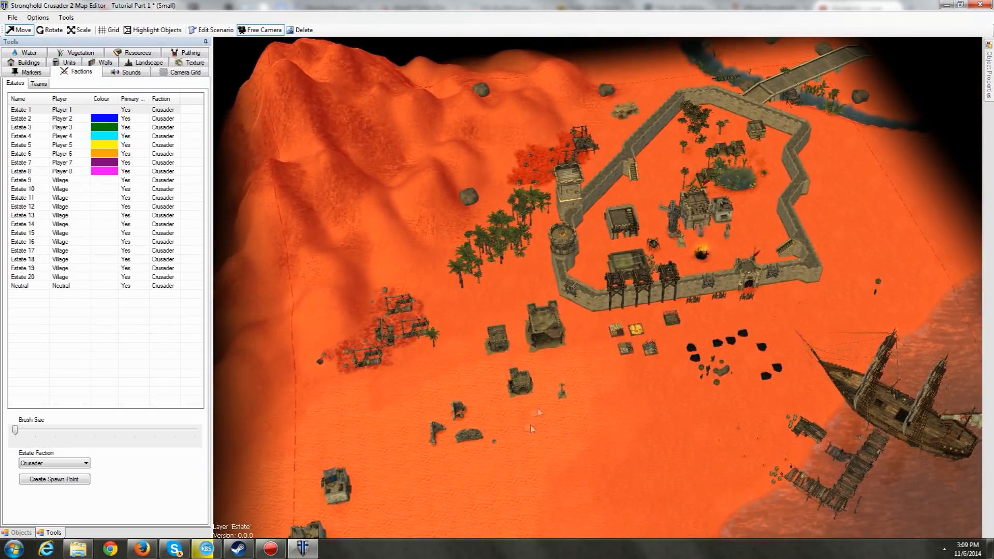
{"action": "scroll", "coordinate": [539, 409], "scroll_direction": "down", "scroll_amount": 4}
{"action": "scroll", "coordinate": [442, 328], "scroll_direction": "up", "scroll_amount": 3}
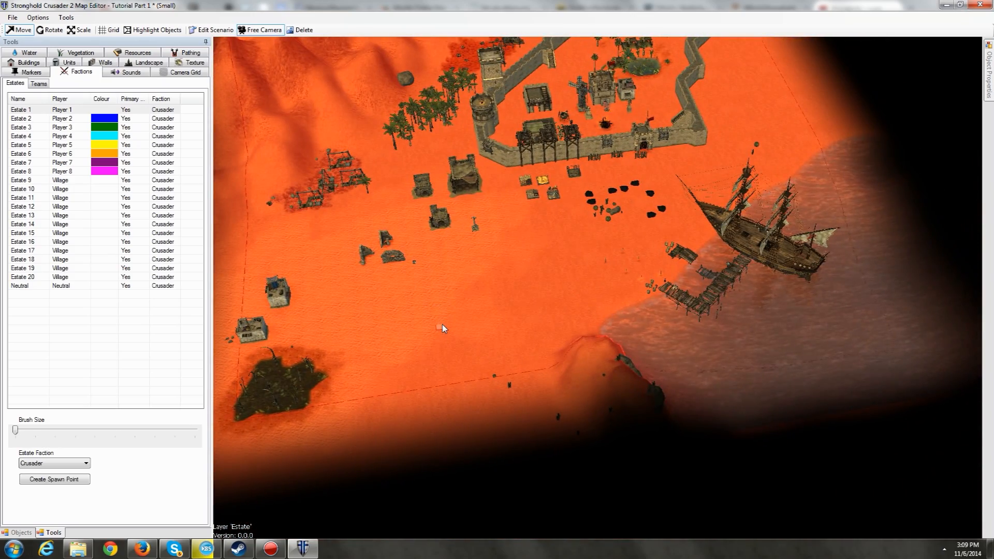
{"action": "scroll", "coordinate": [452, 334], "scroll_direction": "up", "scroll_amount": 3}
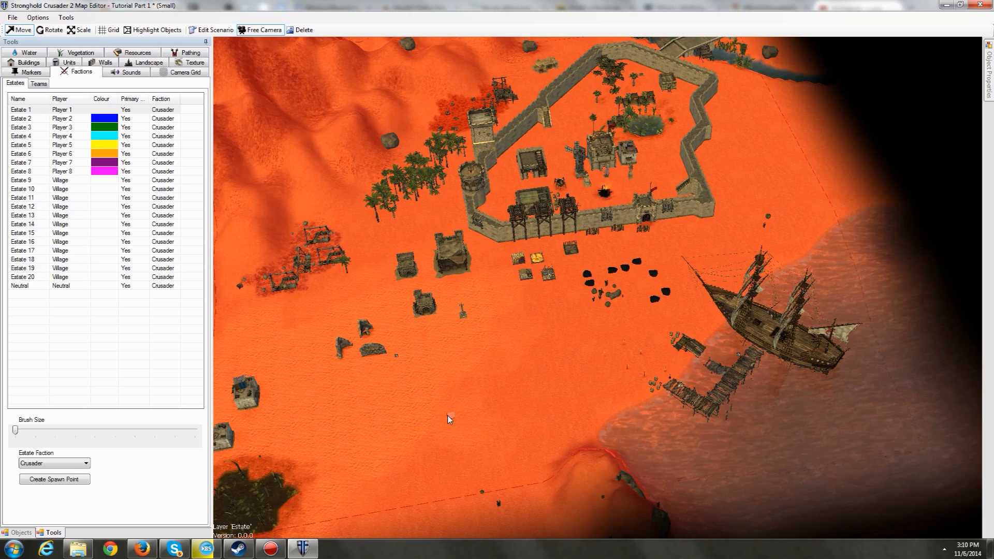
{"action": "scroll", "coordinate": [468, 420], "scroll_direction": "down", "scroll_amount": 3}
{"action": "scroll", "coordinate": [313, 247], "scroll_direction": "up", "scroll_amount": 3}
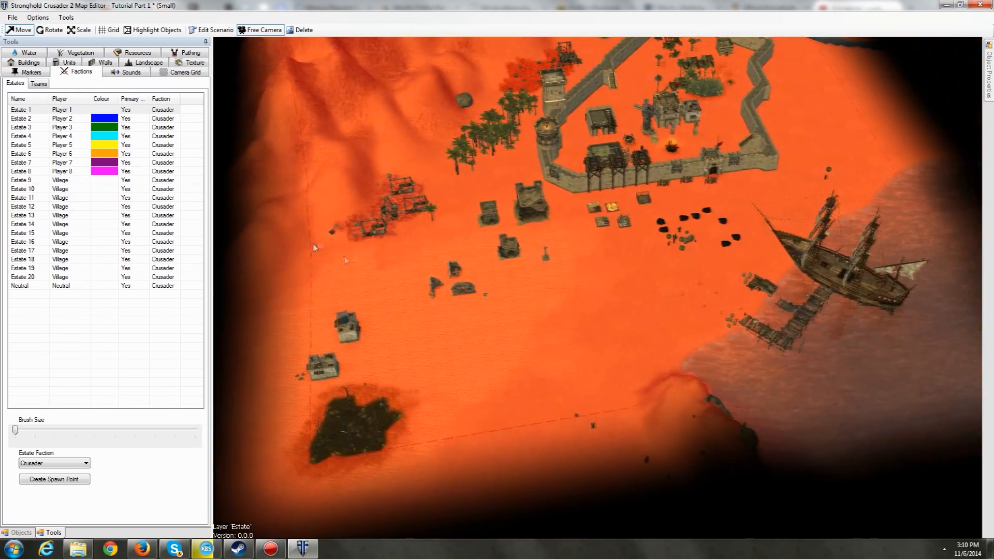
Paint the open sand and hill along the map's near edge as Estate 2 for Player 2, using the largest brush size
{"action": "left_click", "coordinate": [109, 120]}
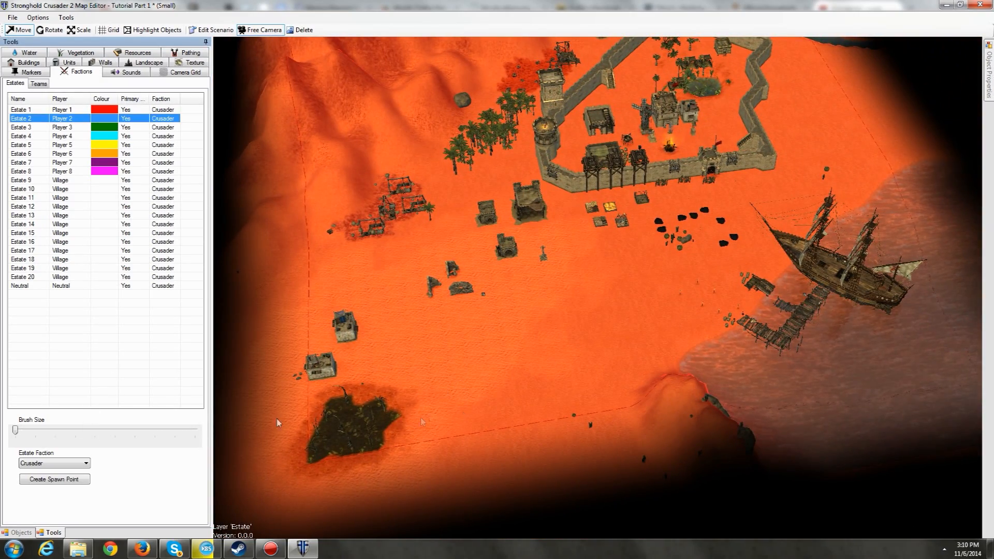
{"action": "left_click_drag", "start_coordinate": [16, 433], "coordinate": [194, 431]}
{"action": "mouse_move", "coordinate": [517, 445]}
{"action": "left_mouse_down"}
{"action": "mouse_move", "coordinate": [515, 355]}
{"action": "mouse_move", "coordinate": [636, 451]}
{"action": "mouse_move", "coordinate": [506, 502]}
{"action": "left_mouse_up"}
{"action": "mouse_move", "coordinate": [683, 409]}
{"action": "left_mouse_down"}
{"action": "mouse_move", "coordinate": [560, 482]}
{"action": "mouse_move", "coordinate": [505, 386]}
{"action": "mouse_move", "coordinate": [494, 512]}
{"action": "left_mouse_up"}
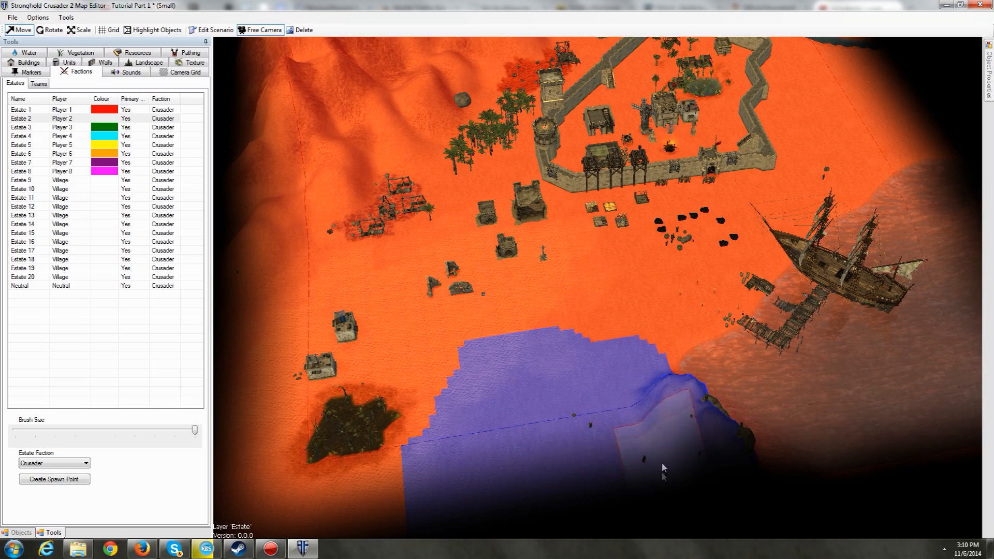
Extend the Estate 2 area along the map edge to the border of the dark swamp patch
{"action": "middle_click_drag", "start_coordinate": [555, 405], "coordinate": [509, 462]}
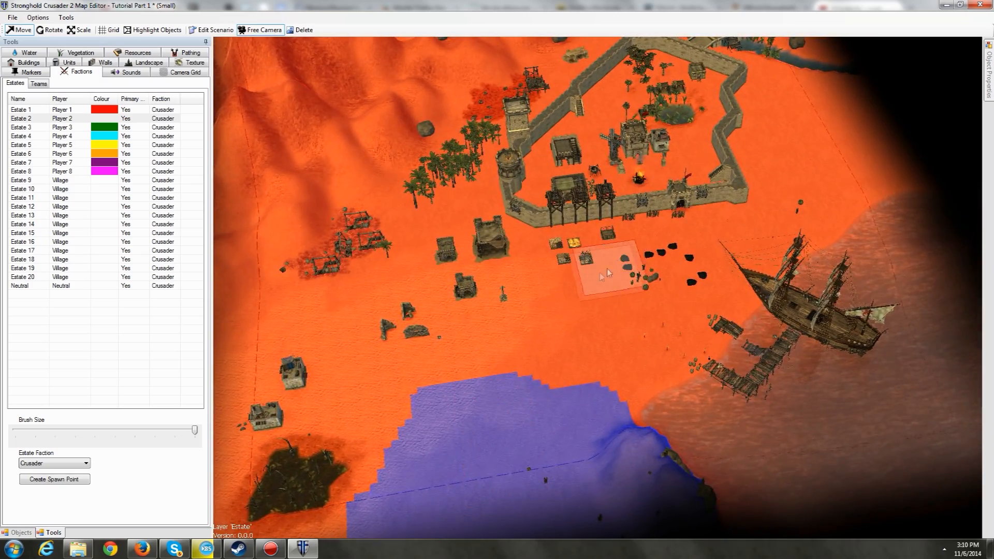
{"action": "middle_click_drag", "start_coordinate": [606, 268], "coordinate": [577, 339]}
{"action": "key", "text": "s"}
{"action": "key", "text": "a"}
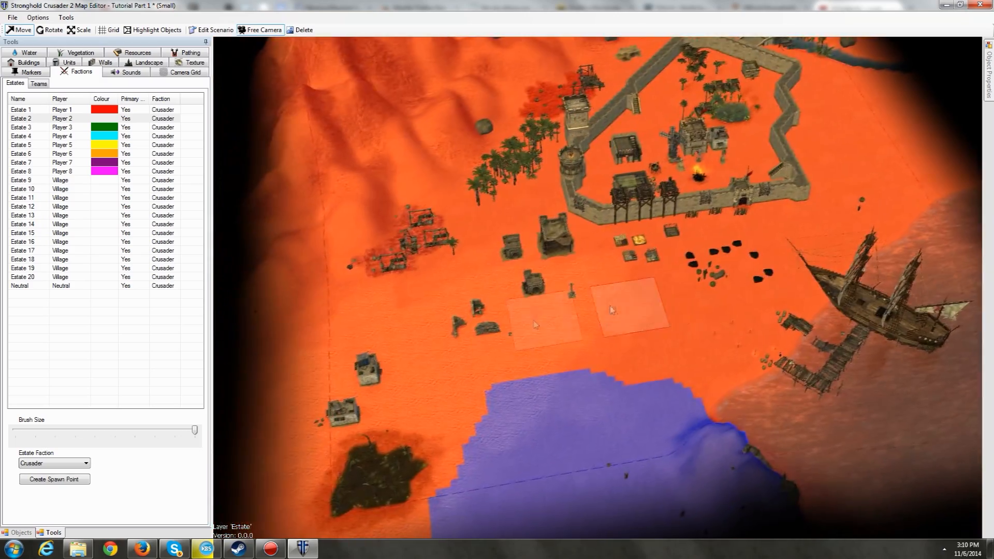
{"action": "key", "text": "d"}
{"action": "key", "text": "s"}
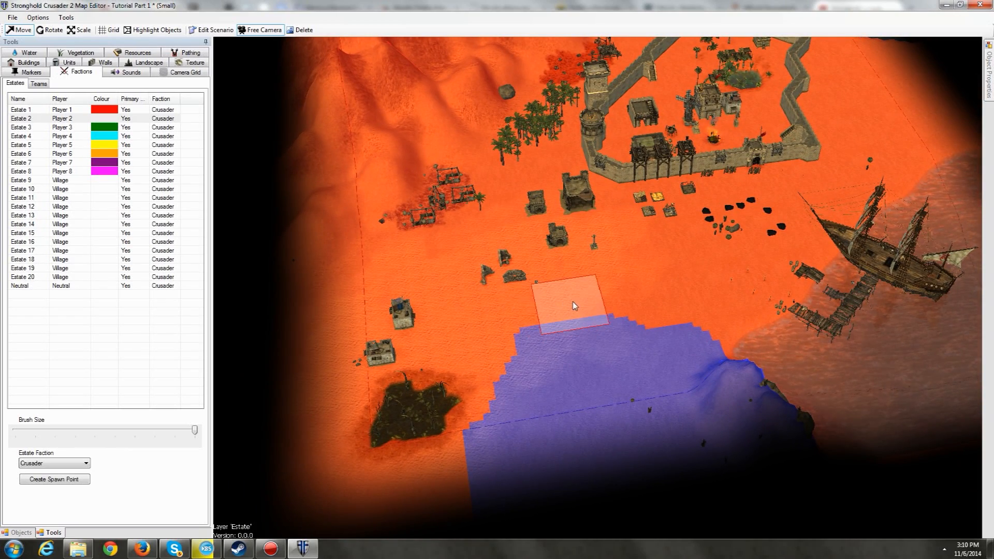
{"action": "key", "text": "s"}
{"action": "left_click_drag", "start_coordinate": [491, 362], "coordinate": [497, 459]}
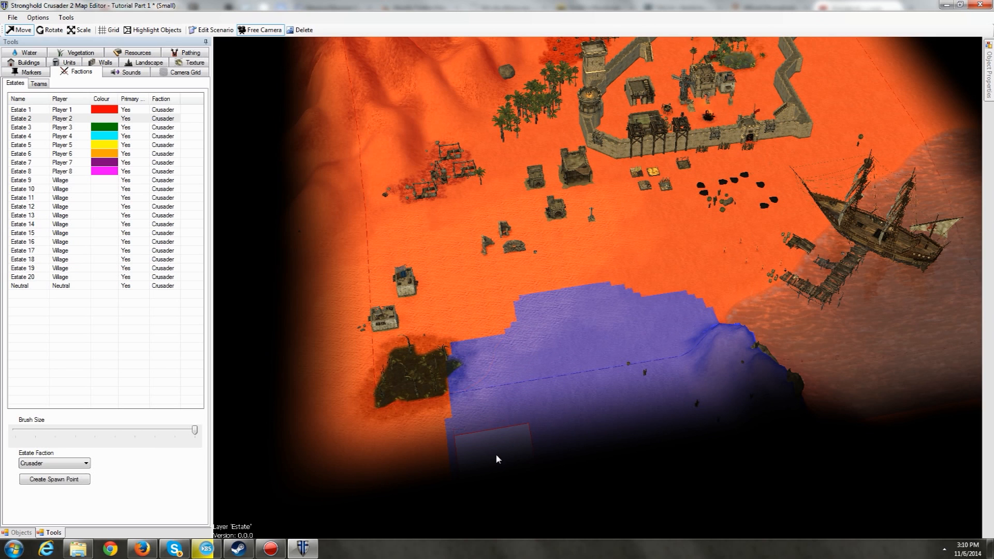
Repaint the whole Estate 2 area as Estate 1 for Player 1
{"action": "left_click", "coordinate": [113, 114]}
{"action": "mouse_move", "coordinate": [638, 328]}
{"action": "left_mouse_down"}
{"action": "mouse_move", "coordinate": [459, 470]}
{"action": "mouse_move", "coordinate": [573, 321]}
{"action": "mouse_move", "coordinate": [683, 294]}
{"action": "mouse_move", "coordinate": [730, 473]}
{"action": "left_mouse_up"}
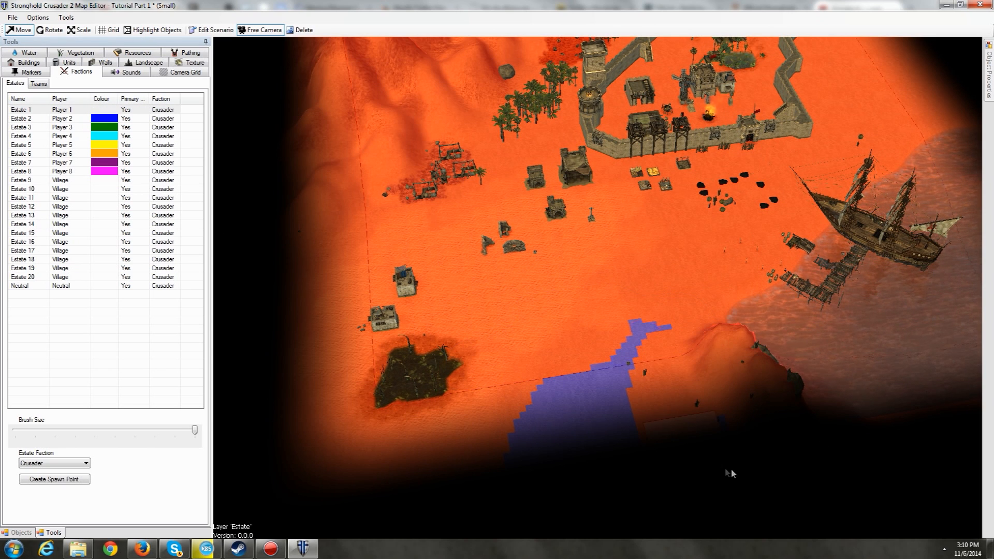
{"action": "left_click_drag", "start_coordinate": [688, 412], "coordinate": [659, 326]}
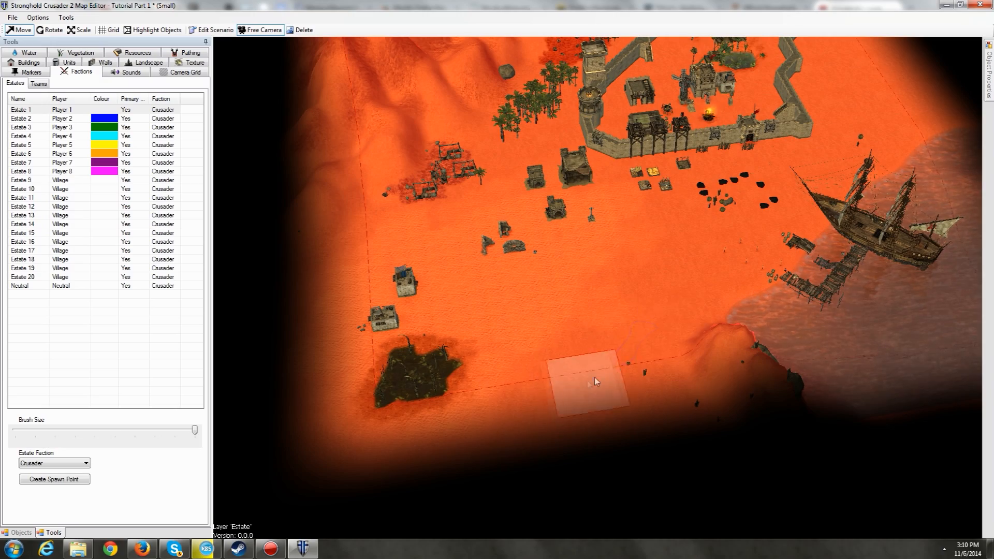
Examine the Estate 1 territory around the castle and ship, and return to unit placement to review the Auto-Detect owner option
{"action": "key", "text": "w"}
{"action": "key", "text": "d"}
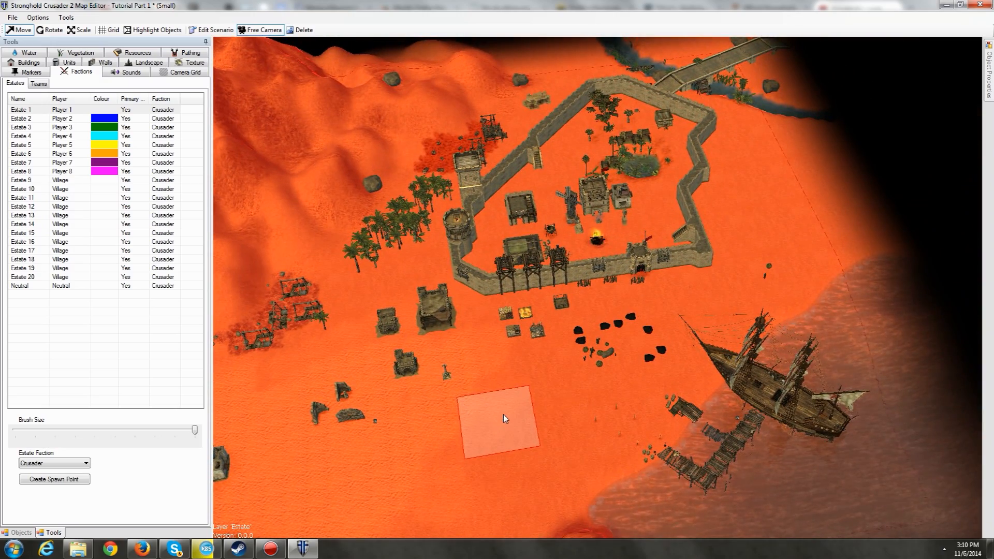
{"action": "key", "text": "d"}
{"action": "scroll", "coordinate": [412, 416], "scroll_direction": "up", "scroll_amount": 3}
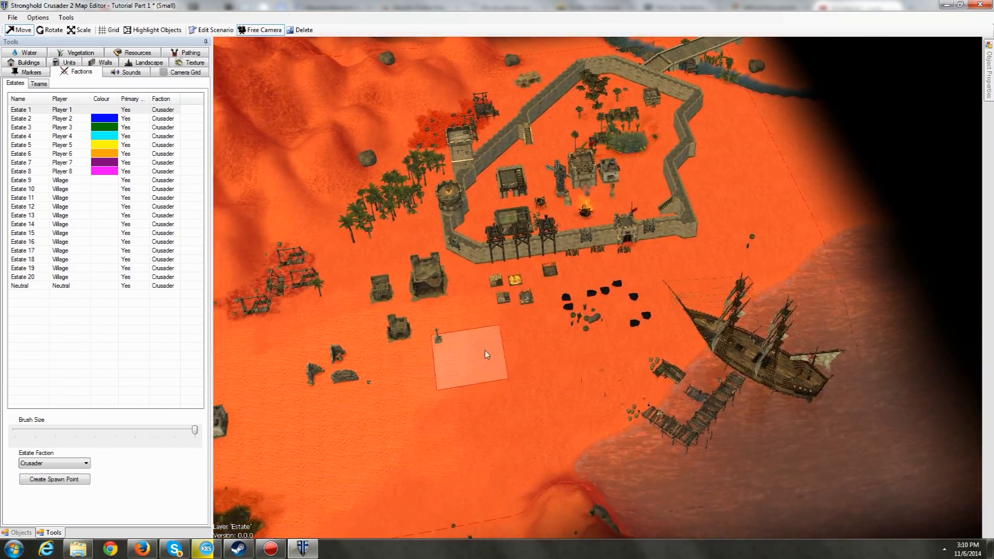
{"action": "scroll", "coordinate": [519, 293], "scroll_direction": "up", "scroll_amount": 1}
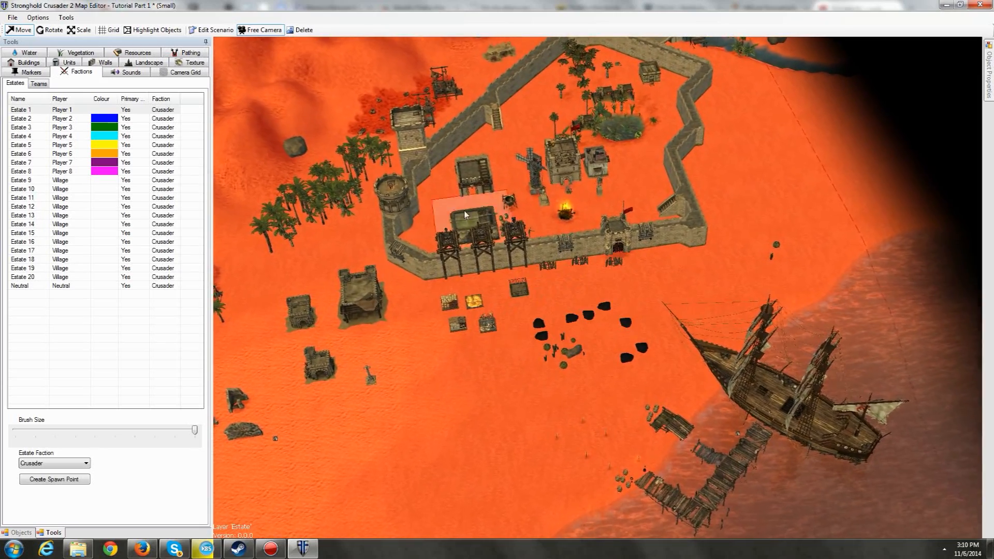
{"action": "scroll", "coordinate": [595, 192], "scroll_direction": "up", "scroll_amount": 2}
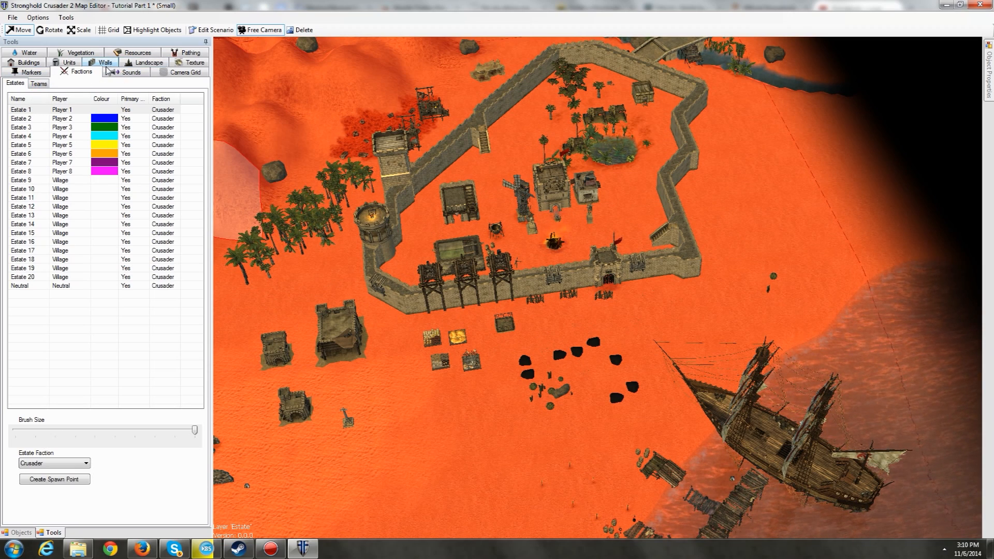
{"action": "left_click", "coordinate": [68, 63]}
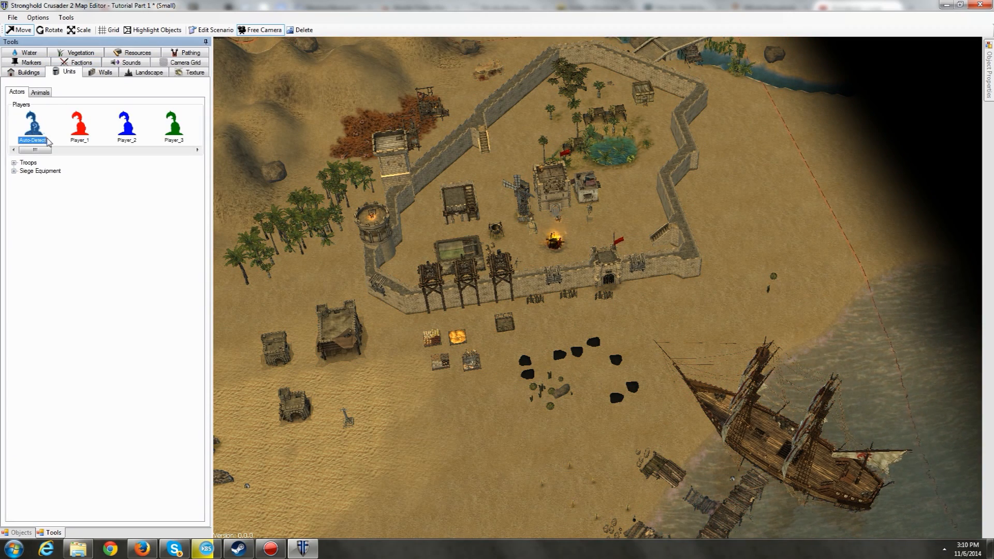
{"action": "left_click", "coordinate": [361, 376]}
{"action": "key", "text": "s"}
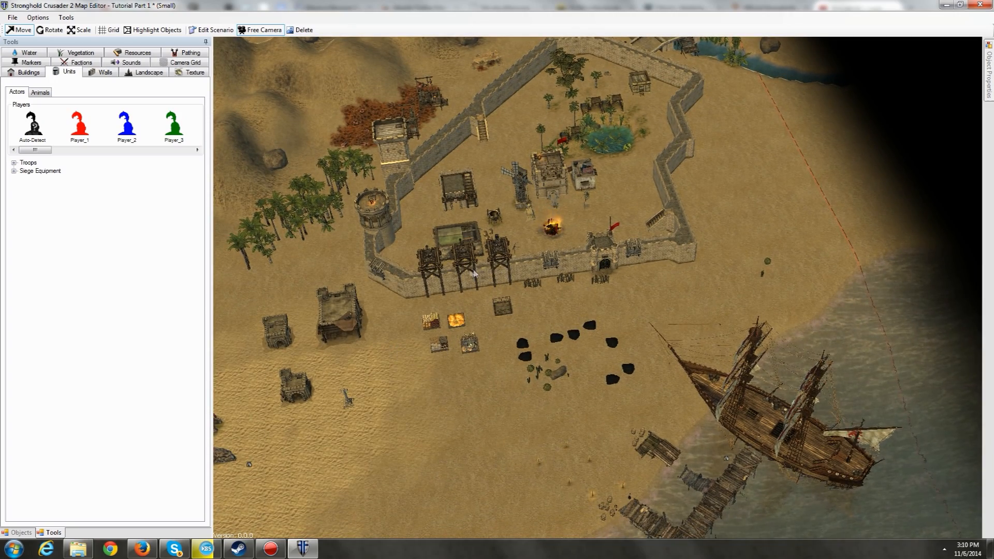
{"action": "key", "text": "a"}
{"action": "key", "text": "s"}
{"action": "scroll", "coordinate": [539, 290], "scroll_direction": "down", "scroll_amount": 3}
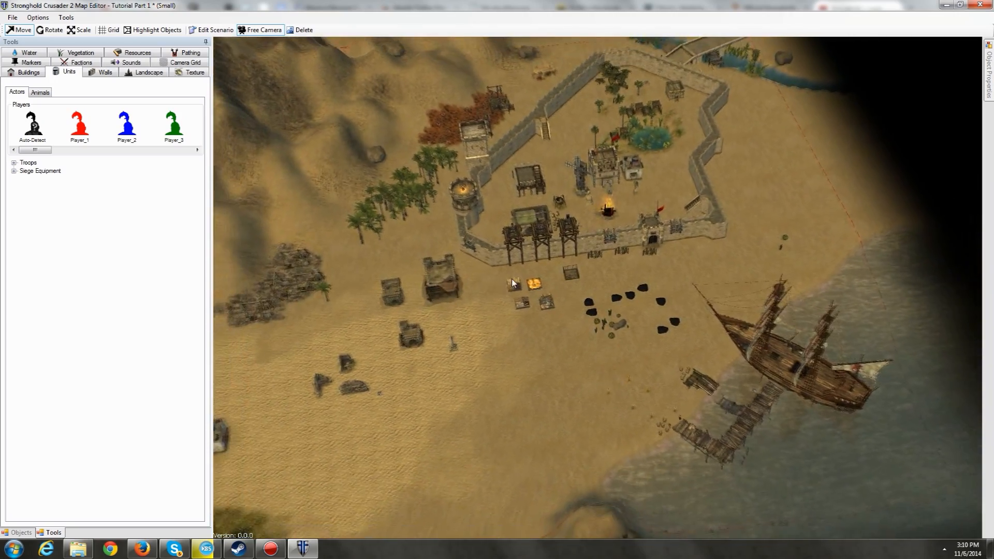
{"action": "key", "text": "a"}
{"action": "key", "text": "s"}
{"action": "scroll", "coordinate": [509, 321], "scroll_direction": "up", "scroll_amount": 3}
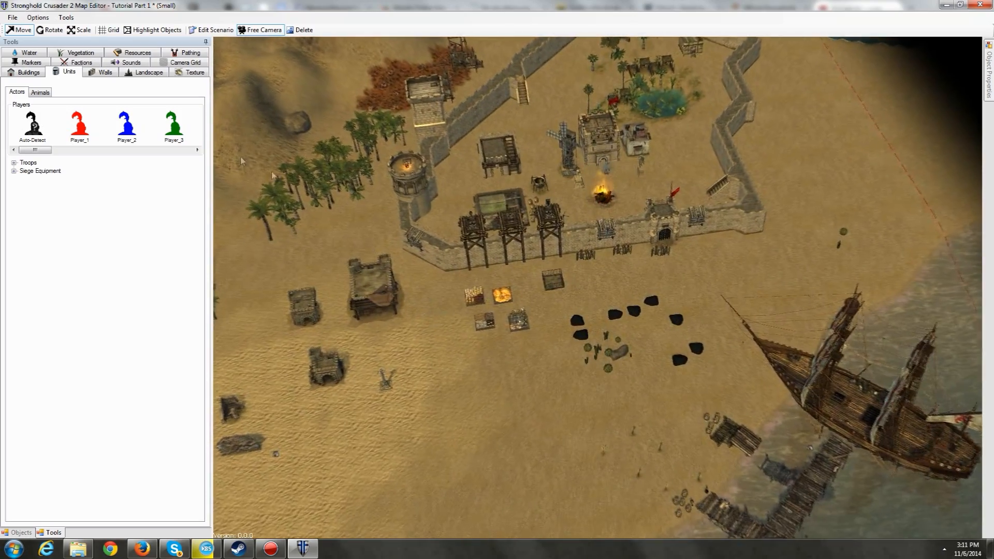
Place six Player_2 troops on the sand between the stone cross and the food stockpiles
{"action": "left_click", "coordinate": [127, 126]}
{"action": "middle_click_drag", "start_coordinate": [412, 323], "coordinate": [496, 297]}
{"action": "scroll", "coordinate": [429, 295], "scroll_direction": "up", "scroll_amount": 3}
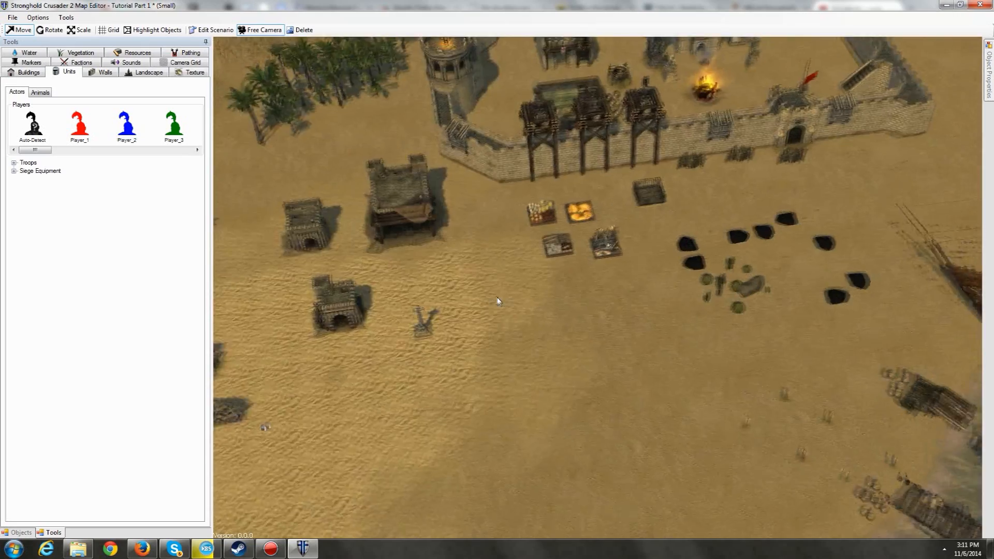
{"action": "scroll", "coordinate": [496, 297], "scroll_direction": "up", "scroll_amount": 3}
{"action": "left_click", "coordinate": [126, 127]}
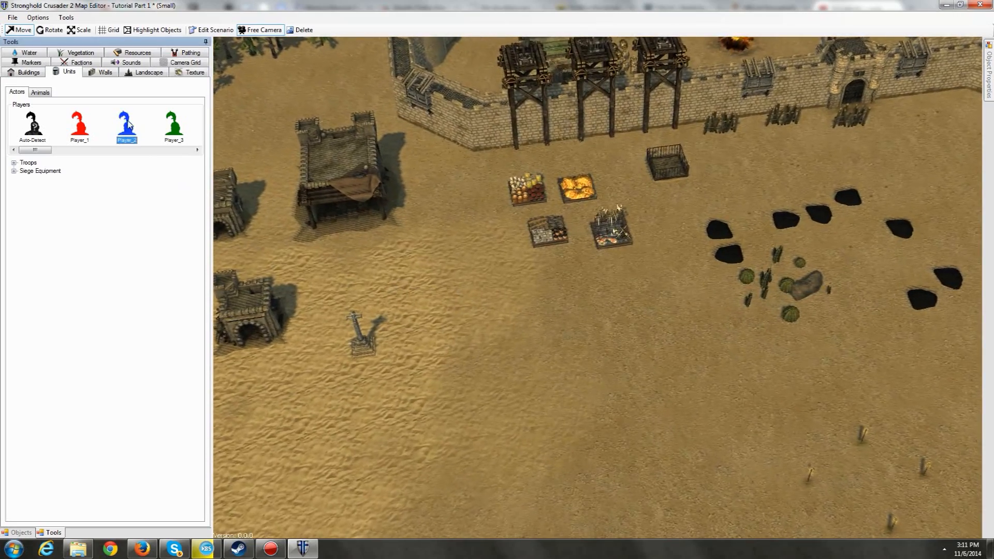
{"action": "left_click", "coordinate": [14, 163]}
{"action": "scroll", "coordinate": [435, 263], "scroll_direction": "up", "scroll_amount": 4}
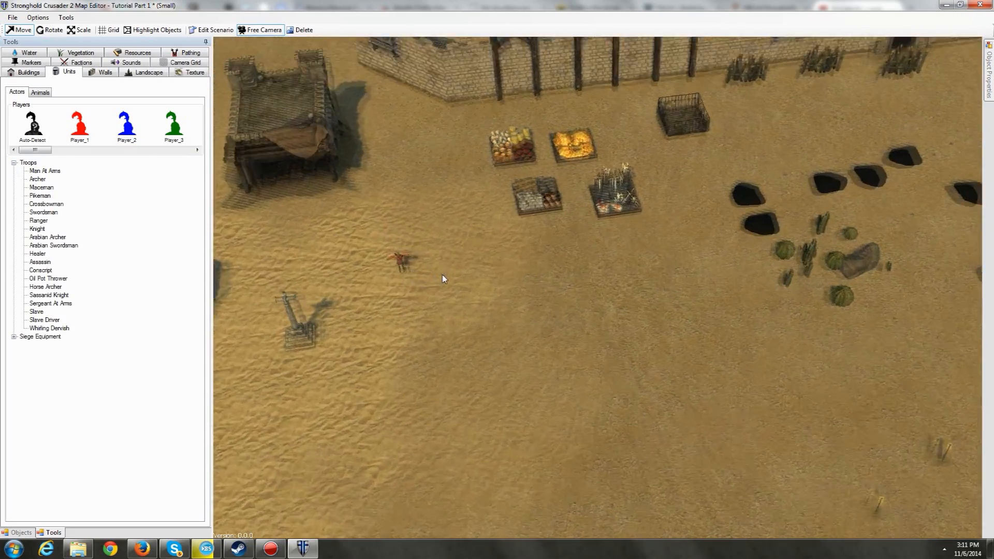
{"action": "left_click", "coordinate": [443, 273]}
{"action": "left_click", "coordinate": [450, 274]}
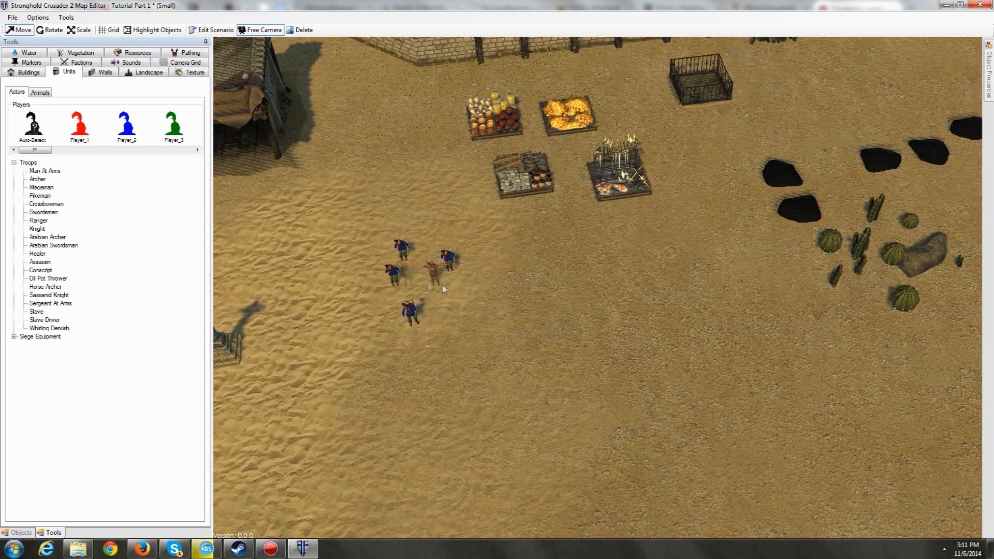
{"action": "left_click", "coordinate": [508, 331]}
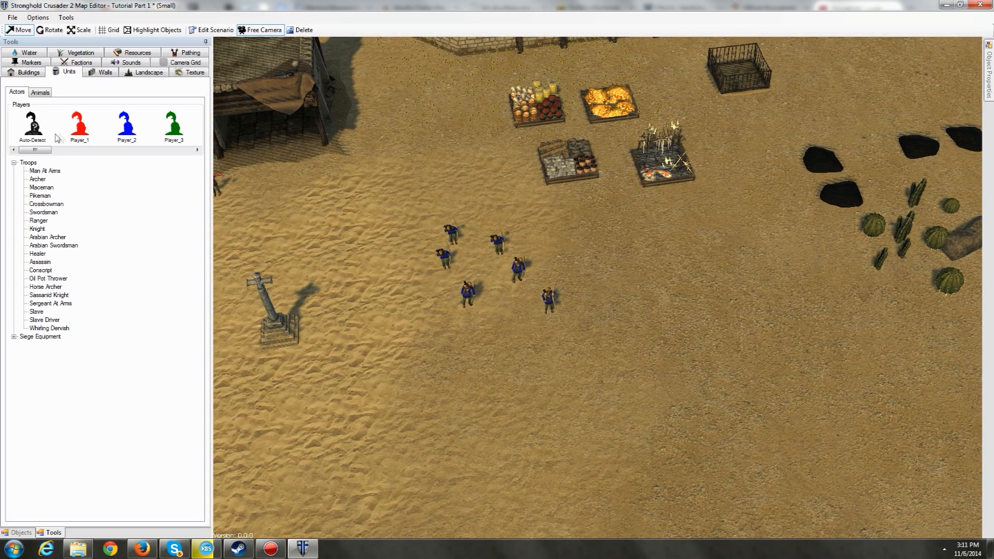
Place four troops with Auto-Detect ownership on the sand between the Player_2 group and the nearby large building
{"action": "left_click", "coordinate": [30, 133]}
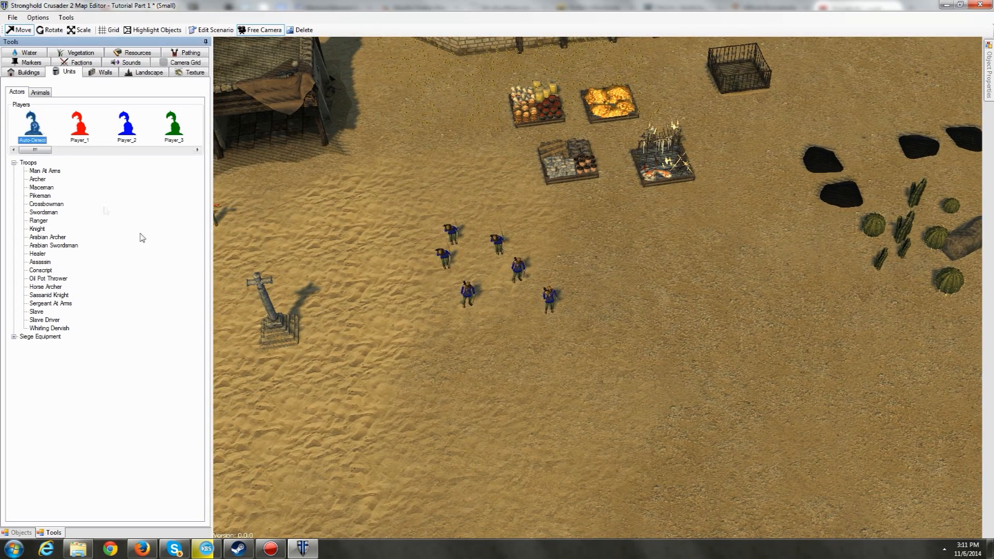
{"action": "left_click", "coordinate": [410, 183]}
{"action": "left_click", "coordinate": [331, 214]}
{"action": "left_click", "coordinate": [357, 270]}
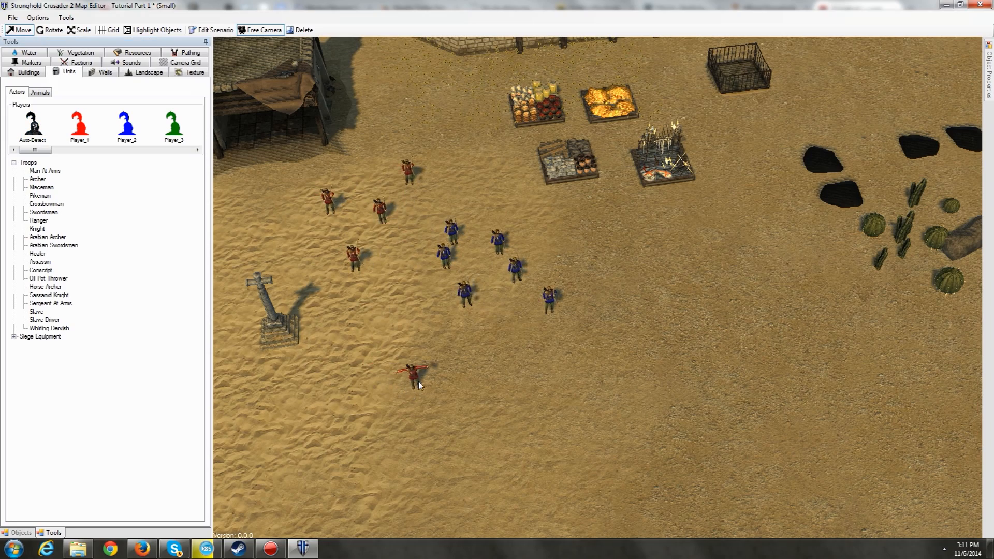
Place three Assassins at the castle and three Slave Drivers, using the round corner tower as a position
{"action": "scroll", "coordinate": [416, 389], "scroll_direction": "down", "scroll_amount": 6}
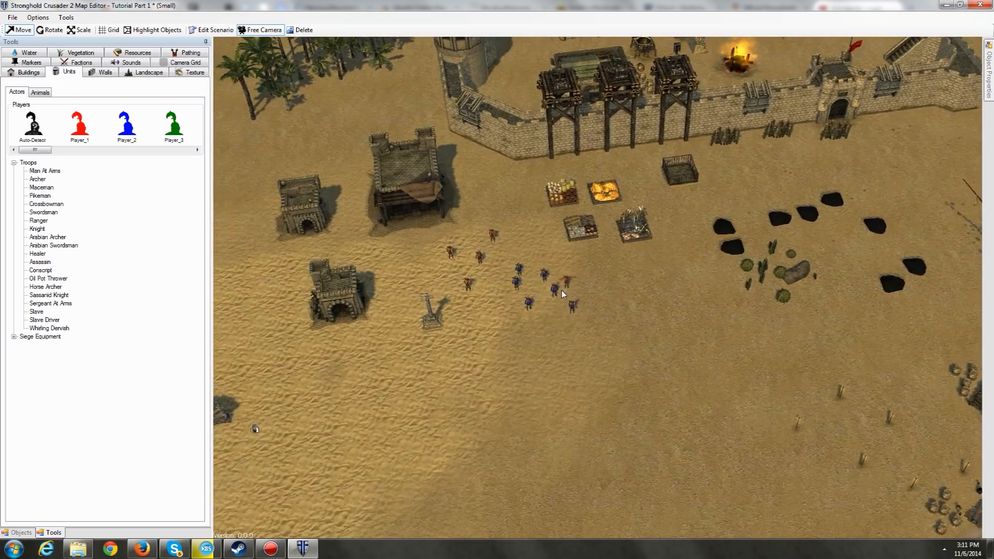
{"action": "middle_click_drag", "start_coordinate": [568, 289], "coordinate": [505, 345]}
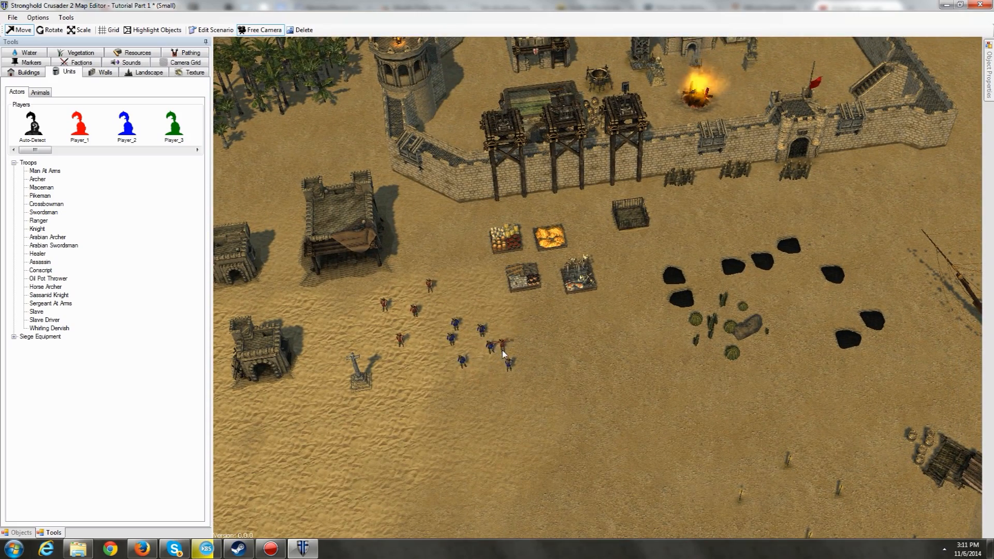
{"action": "middle_click_drag", "start_coordinate": [481, 342], "coordinate": [435, 372]}
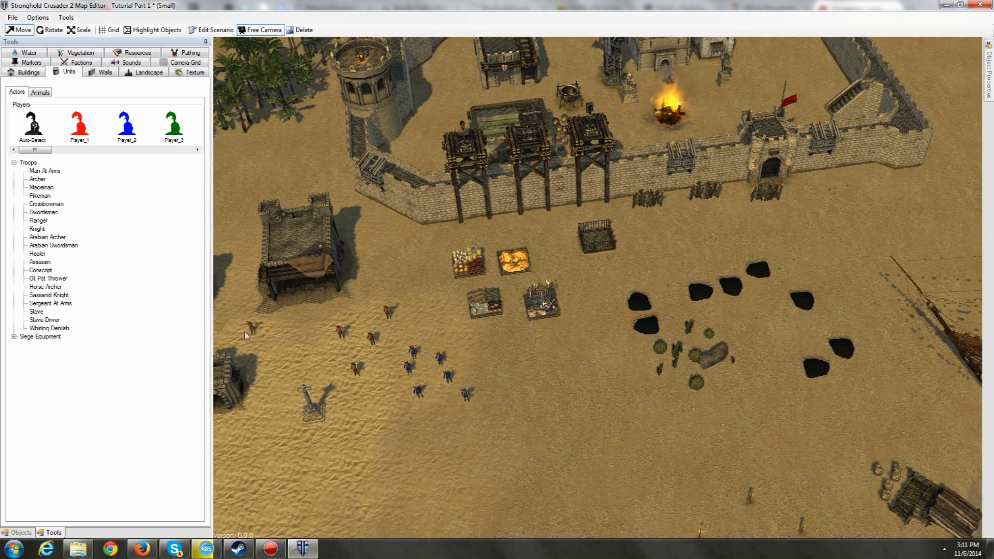
{"action": "left_click", "coordinate": [41, 263]}
{"action": "key", "text": "w"}
{"action": "key", "text": "a"}
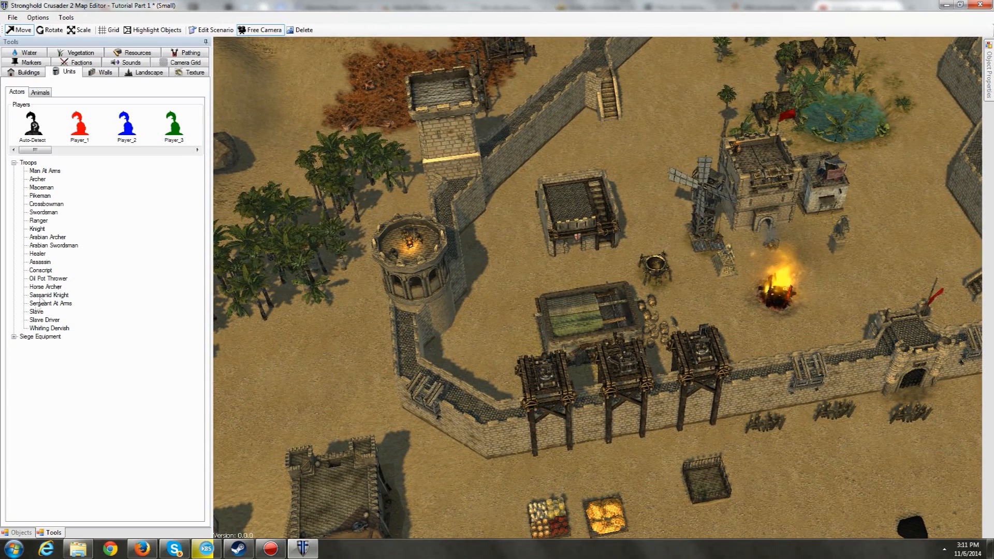
{"action": "left_click", "coordinate": [44, 320]}
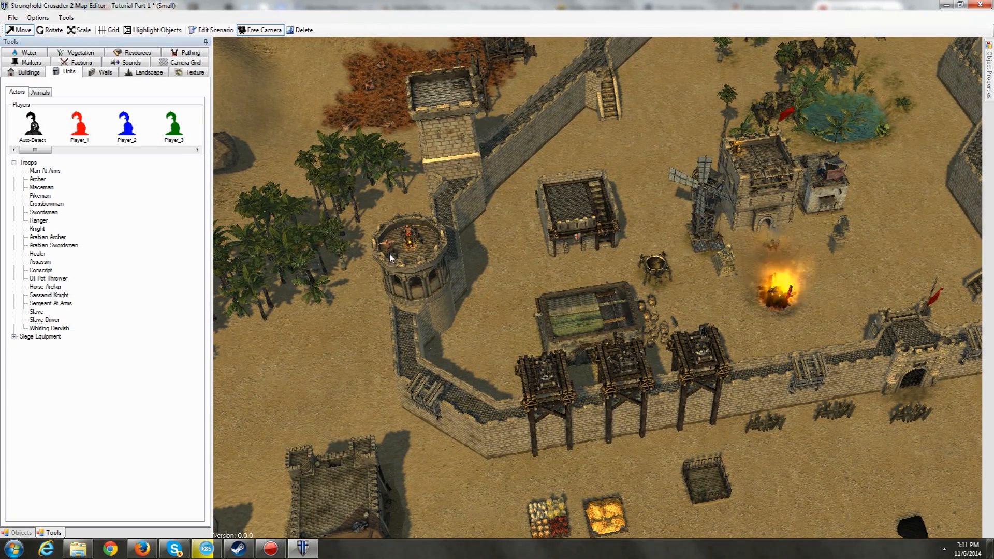
{"action": "left_click", "coordinate": [420, 252]}
{"action": "key", "text": "w"}
Place Whirling Dervishes in a line along the top of the castle's winding side wall, down to the stairs
{"action": "left_click", "coordinate": [53, 329]}
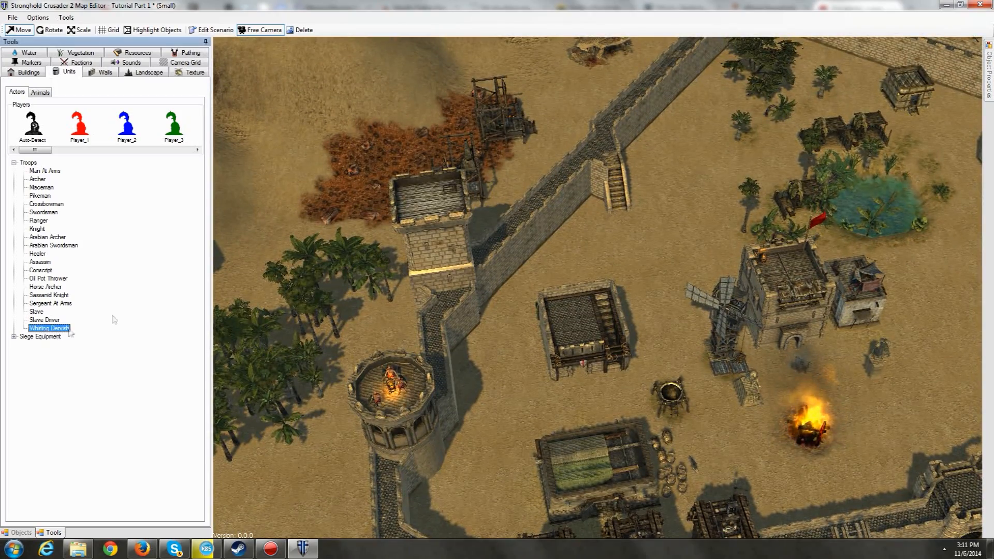
{"action": "key", "text": "w"}
{"action": "key", "text": "d"}
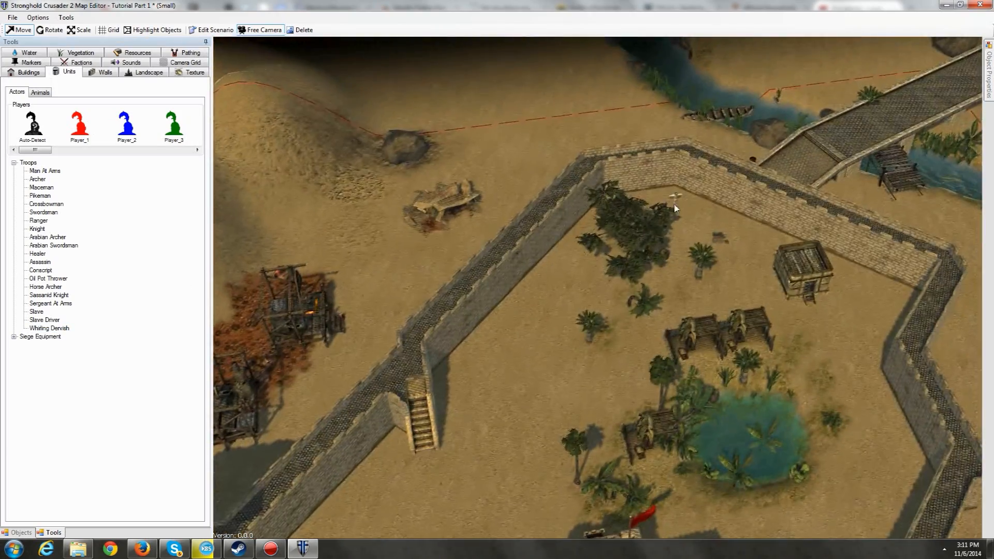
{"action": "key", "text": "s"}
{"action": "key", "text": "d"}
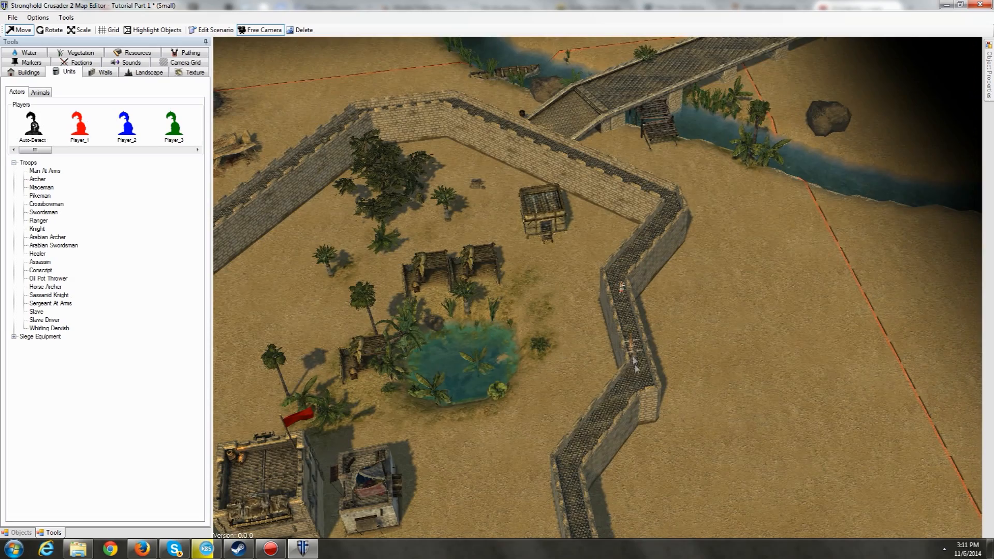
{"action": "key", "text": "s"}
{"action": "key", "text": "d"}
{"action": "left_click", "coordinate": [556, 362]}
{"action": "left_click", "coordinate": [565, 404]}
{"action": "left_click", "coordinate": [570, 450]}
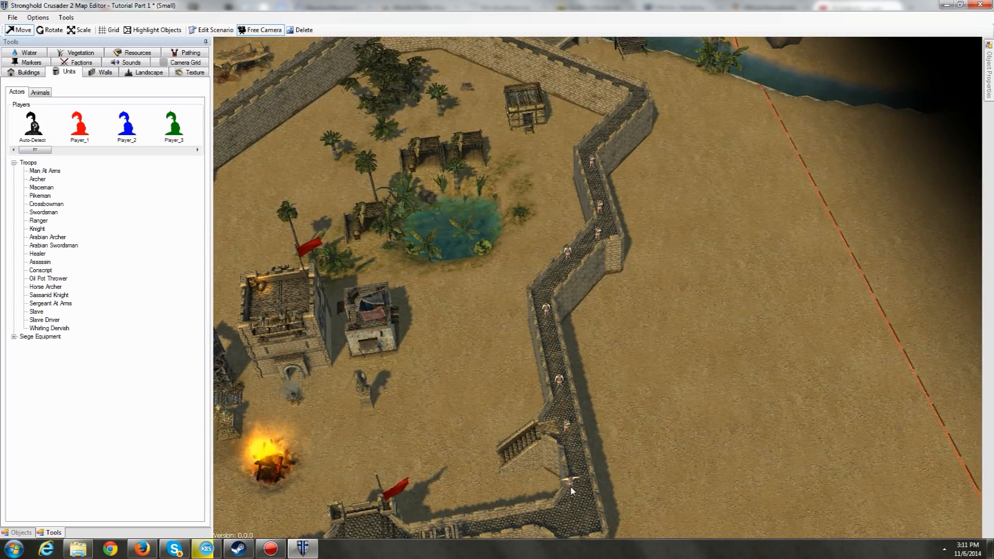
Place more Whirling Dervishes on the gatehouse and along the castle's front wall
{"action": "key", "text": "s"}
{"action": "key", "text": "a"}
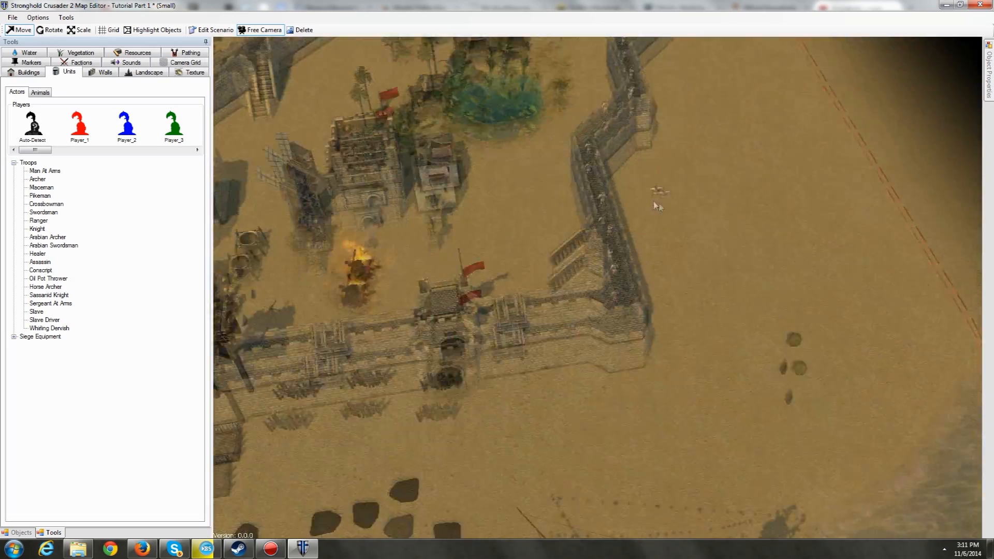
{"action": "left_click", "coordinate": [445, 257]}
{"action": "left_click", "coordinate": [403, 276]}
{"action": "left_click", "coordinate": [280, 298]}
{"action": "key", "text": "a"}
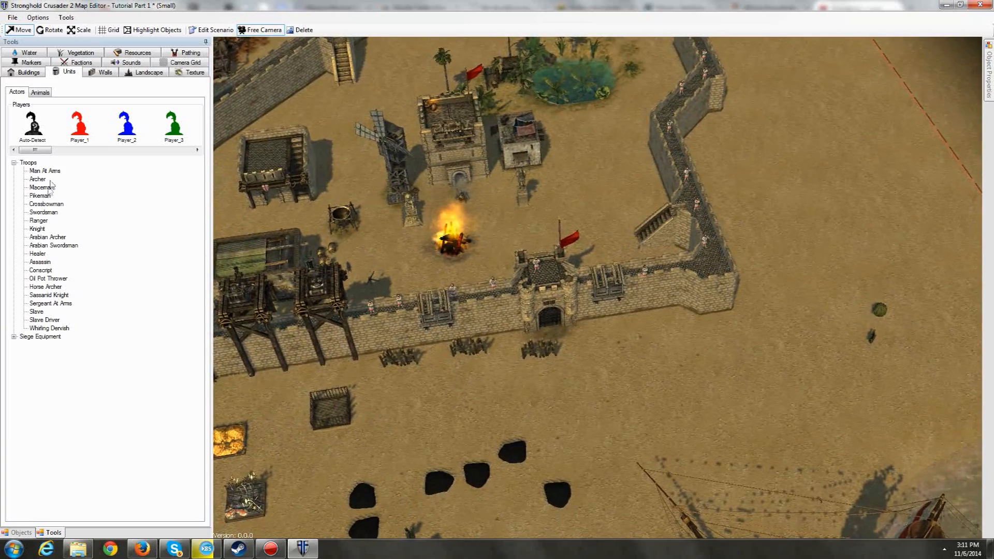
Place Man At Arms troops on the gatehouse and on the sand in front of the castle gate
{"action": "left_click", "coordinate": [37, 178]}
{"action": "left_click", "coordinate": [59, 171]}
{"action": "left_click", "coordinate": [538, 277]}
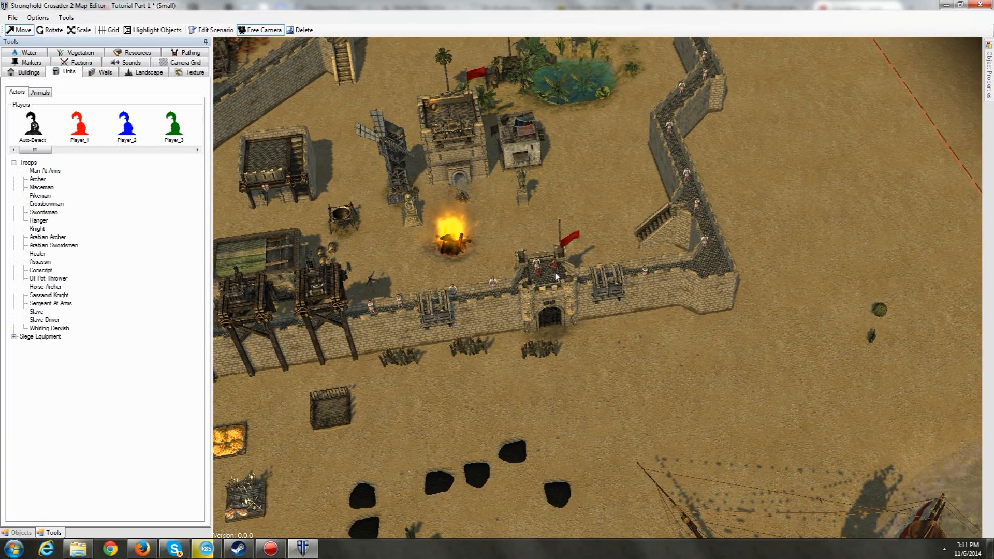
{"action": "left_click", "coordinate": [563, 278]}
{"action": "left_click", "coordinate": [586, 318]}
{"action": "left_click", "coordinate": [596, 397]}
{"action": "left_click", "coordinate": [469, 414]}
{"action": "left_click", "coordinate": [422, 428]}
Place Man At Arms troops on the sand outside the castle's winding side wall, up to the river end
{"action": "left_click", "coordinate": [798, 334]}
{"action": "left_click", "coordinate": [770, 230]}
{"action": "left_click", "coordinate": [744, 179]}
{"action": "key", "text": "w"}
{"action": "key", "text": "d"}
{"action": "left_click", "coordinate": [775, 223]}
{"action": "left_click", "coordinate": [781, 236]}
{"action": "left_click", "coordinate": [760, 259]}
{"action": "left_click", "coordinate": [757, 172]}
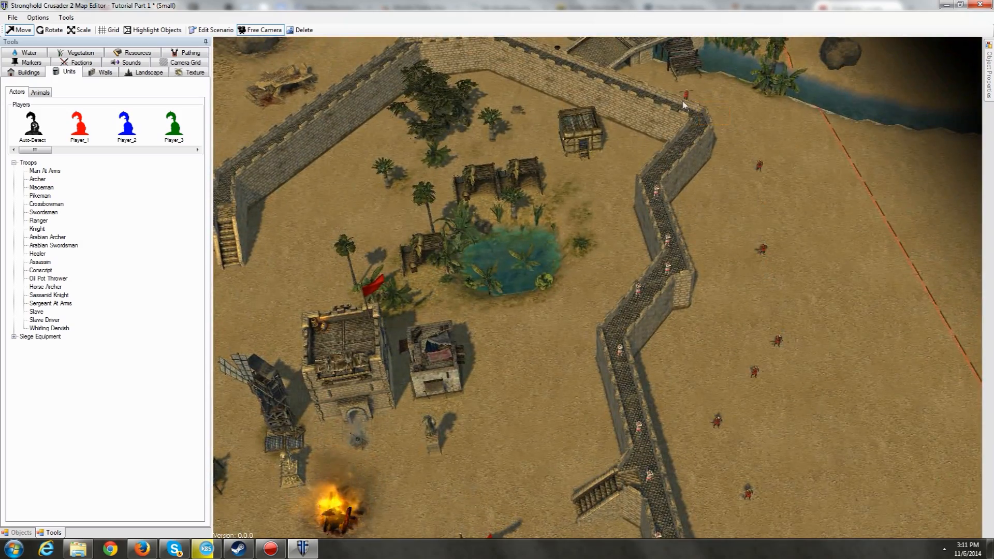
Place eight more Man At Arms troops, on the rear wall by the bridge and outside the long straight wall
{"action": "key", "text": "w"}
{"action": "key", "text": "a"}
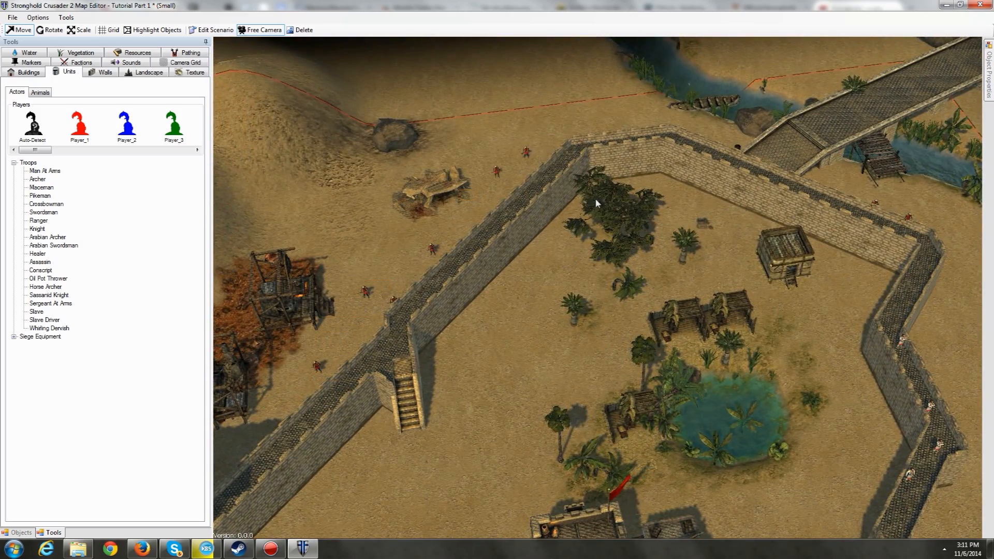
{"action": "key", "text": "s"}
{"action": "key", "text": "a"}
Delete the eight most recently placed Man at Arms entities, 1481 to 1488, from the map's object list
{"action": "left_click", "coordinate": [22, 532]}
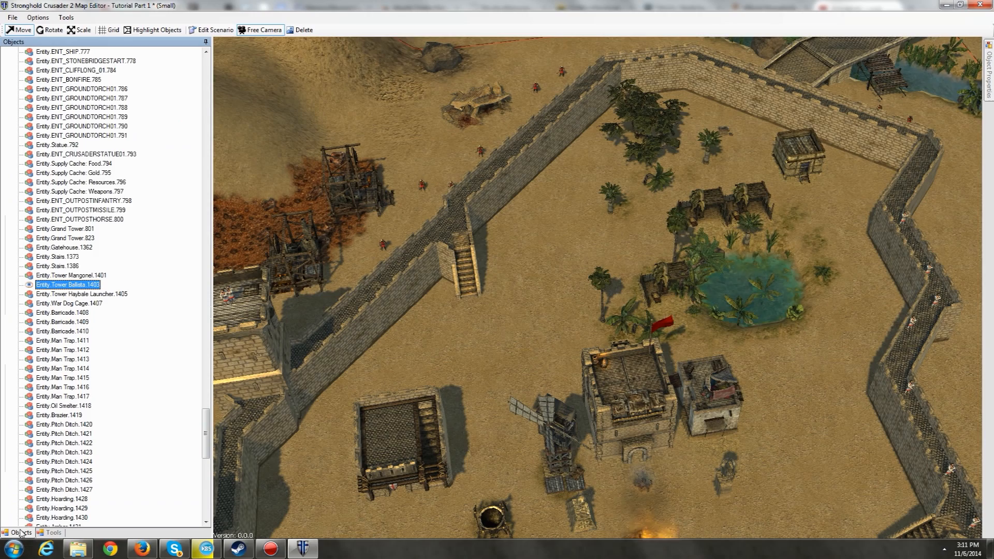
{"action": "scroll", "coordinate": [88, 385], "scroll_direction": "down", "scroll_amount": 19}
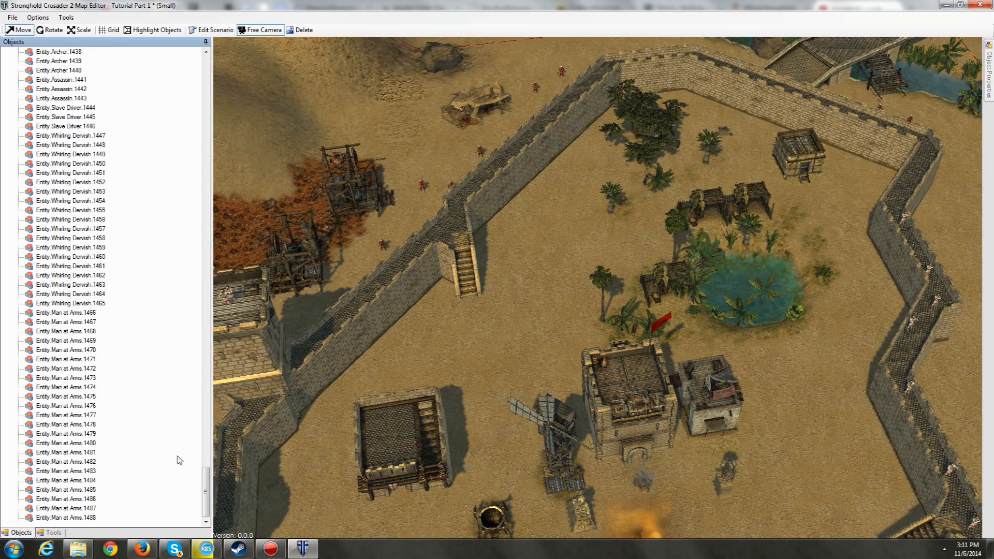
{"action": "left_click", "coordinate": [93, 456]}
{"action": "key", "text": "Delete"}
{"action": "key", "text": "Delete"}
{"action": "key", "text": "Delete"}
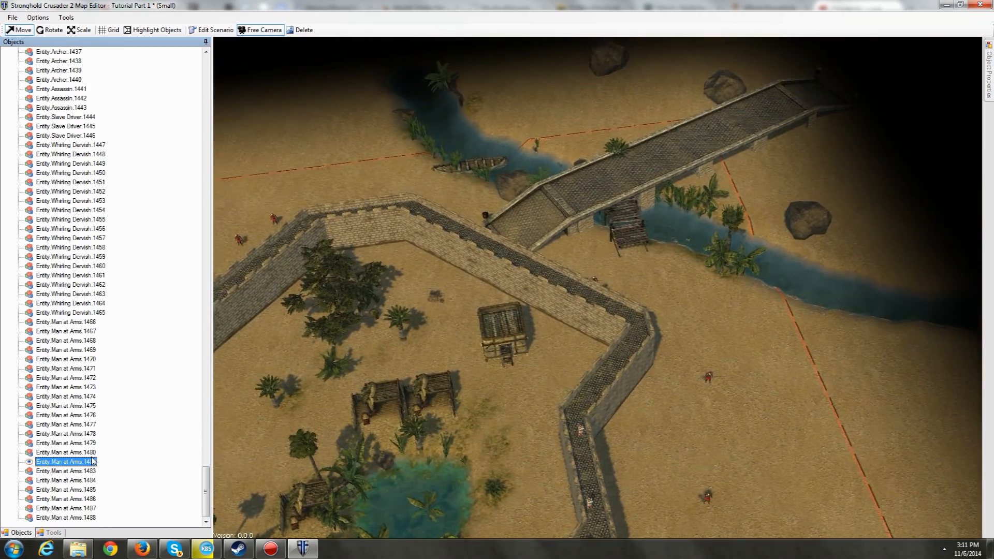
{"action": "key", "text": "Delete"}
{"action": "key", "text": "Delete"}
{"action": "key", "text": "Delete"}
{"action": "key", "text": "Delete"}
{"action": "key", "text": "Delete"}
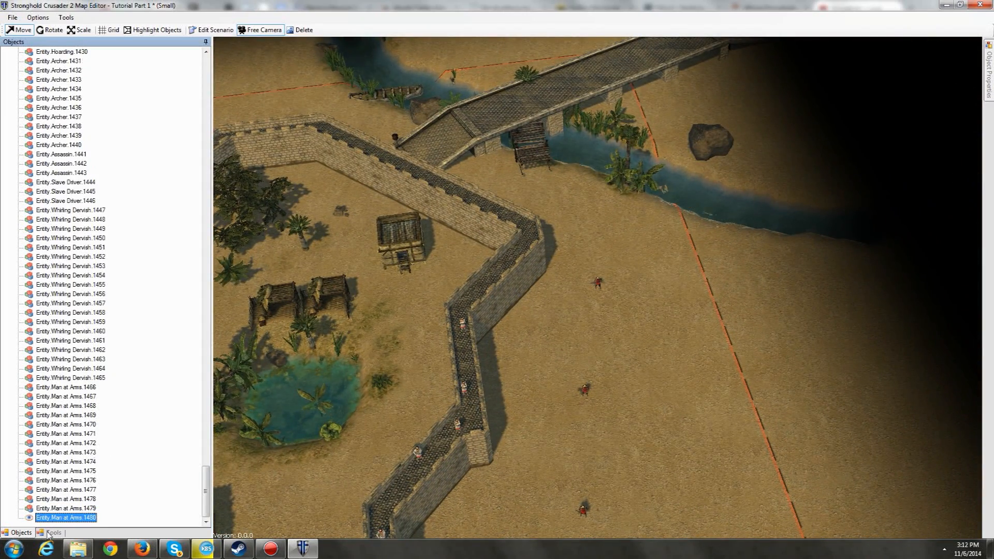
Place War Wolf Catapults and Hussite War Wagons on the sand between the castle's winding wall and the shore
{"action": "left_click", "coordinate": [49, 534]}
{"action": "key", "text": "s"}
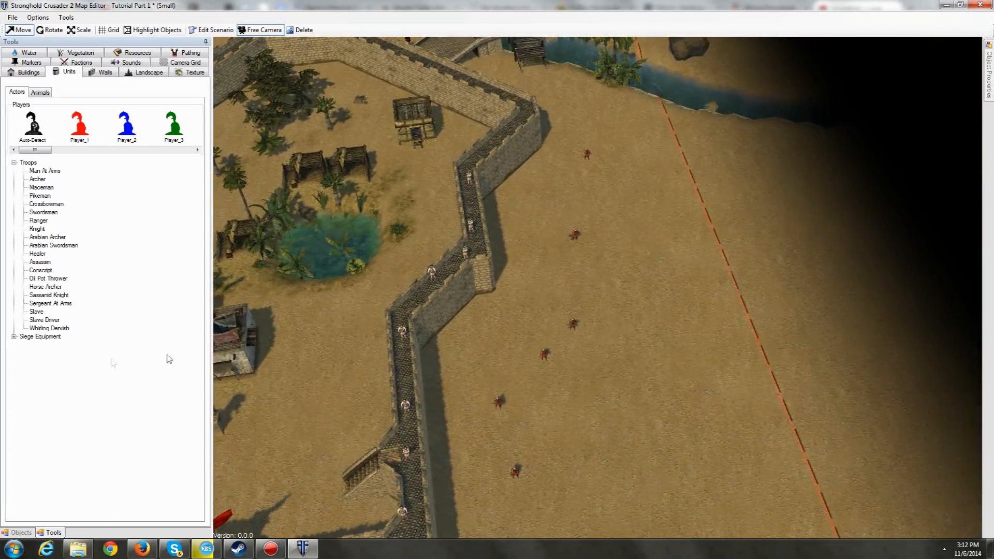
{"action": "left_click", "coordinate": [13, 337]}
{"action": "key", "text": "s"}
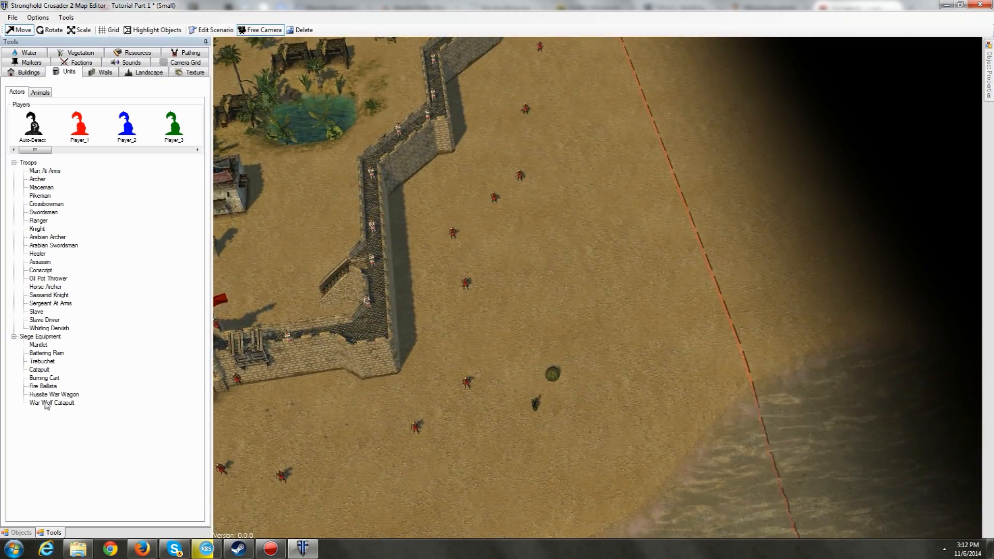
{"action": "left_click_drag", "start_coordinate": [50, 403], "coordinate": [490, 331]}
{"action": "left_click", "coordinate": [403, 385]}
{"action": "left_click", "coordinate": [545, 309]}
{"action": "left_click", "coordinate": [56, 394]}
{"action": "left_click", "coordinate": [537, 246]}
Add a group of Catapults beside the other siege equipment near the shore
{"action": "left_click", "coordinate": [41, 369]}
{"action": "left_click", "coordinate": [498, 314]}
{"action": "left_click", "coordinate": [440, 308]}
{"action": "left_click", "coordinate": [391, 344]}
{"action": "left_click", "coordinate": [517, 386]}
{"action": "scroll", "coordinate": [518, 386], "scroll_direction": "down", "scroll_amount": 3}
{"action": "key", "text": "a"}
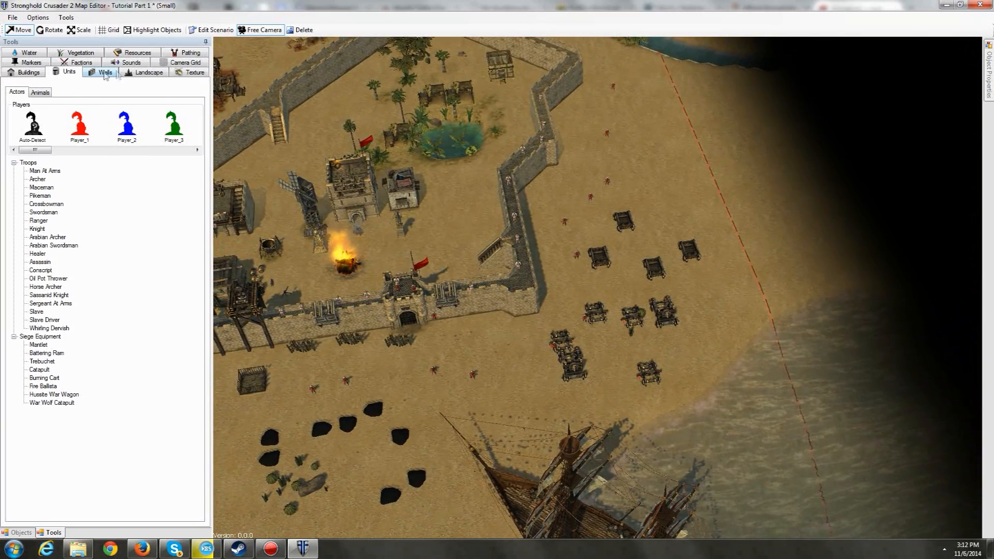
Place three single Camels on the open sand between the stone quarry ruins and the two small houses
{"action": "left_click", "coordinate": [104, 72]}
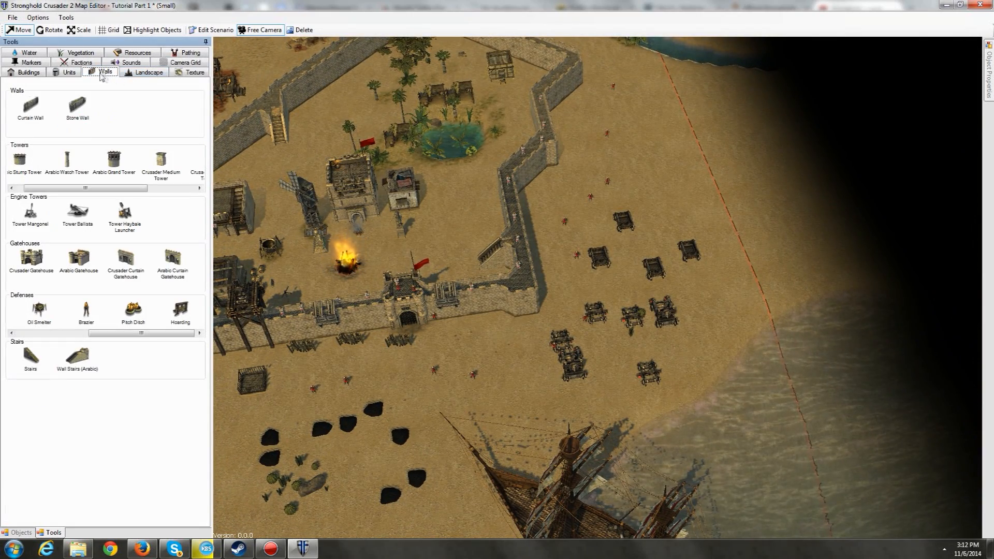
{"action": "left_click", "coordinate": [72, 72]}
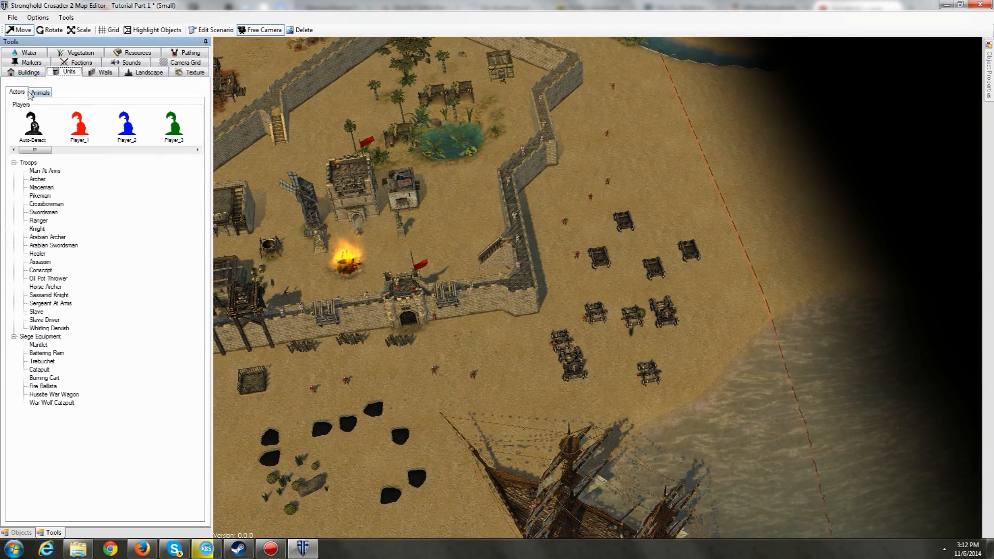
{"action": "left_click", "coordinate": [40, 93]}
{"action": "left_click", "coordinate": [15, 104]}
{"action": "left_click", "coordinate": [37, 112]}
{"action": "middle_click_drag", "start_coordinate": [901, 189], "coordinate": [654, 250]}
{"action": "key", "text": "a"}
{"action": "key", "text": "s"}
{"action": "scroll", "coordinate": [486, 263], "scroll_direction": "down", "scroll_amount": 1}
{"action": "left_click", "coordinate": [461, 300]}
{"action": "left_click", "coordinate": [486, 319]}
{"action": "scroll", "coordinate": [454, 345], "scroll_direction": "up", "scroll_amount": 3}
{"action": "scroll", "coordinate": [405, 365], "scroll_direction": "up", "scroll_amount": 2}
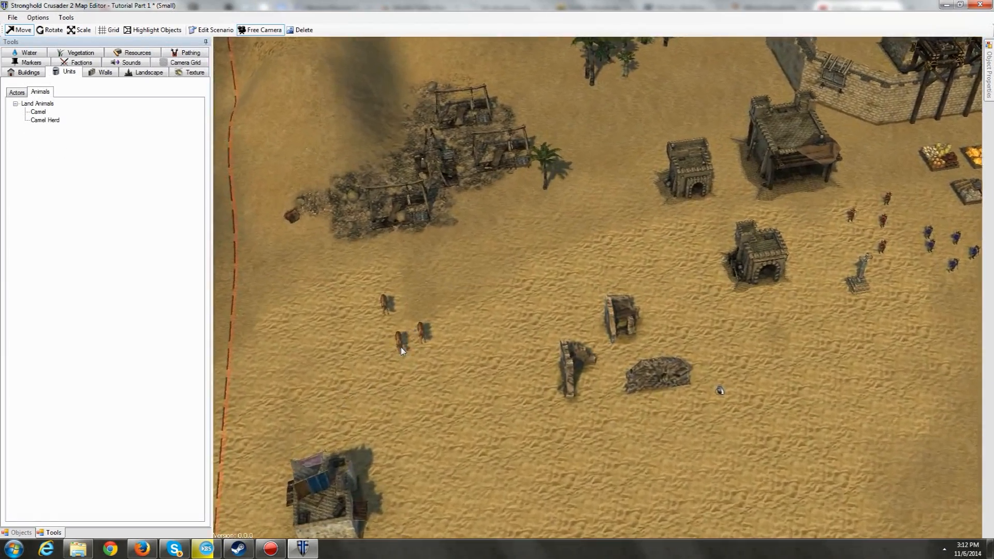
{"action": "left_click", "coordinate": [488, 289]}
Place one more Camel on the sand between the ruined walls and the dark green thicket
{"action": "key", "text": "a"}
{"action": "key", "text": "s"}
{"action": "key", "text": "d"}
{"action": "key", "text": "s"}
{"action": "left_click", "coordinate": [559, 407]}
{"action": "key", "text": "d"}
{"action": "key", "text": "s"}
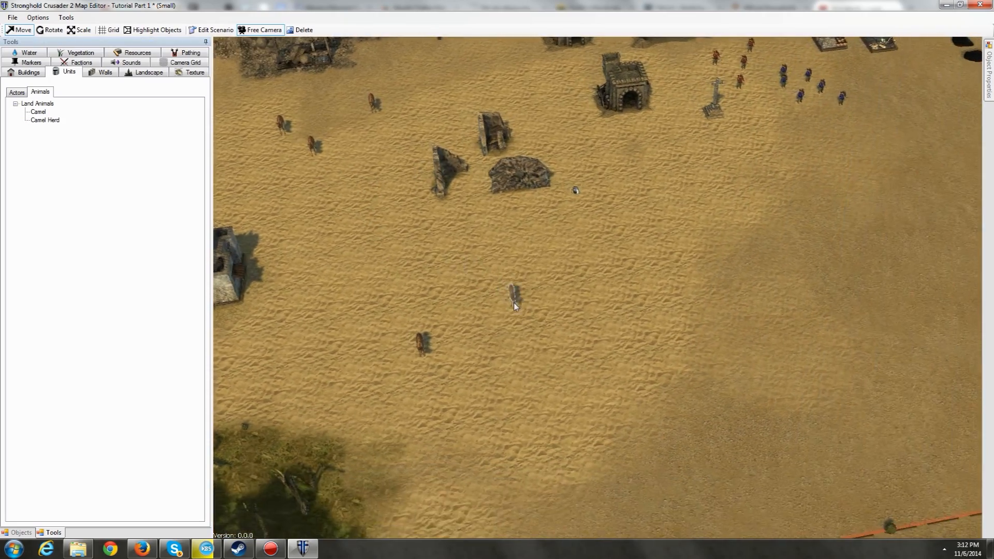
{"action": "scroll", "coordinate": [451, 303], "scroll_direction": "up", "scroll_amount": 10}
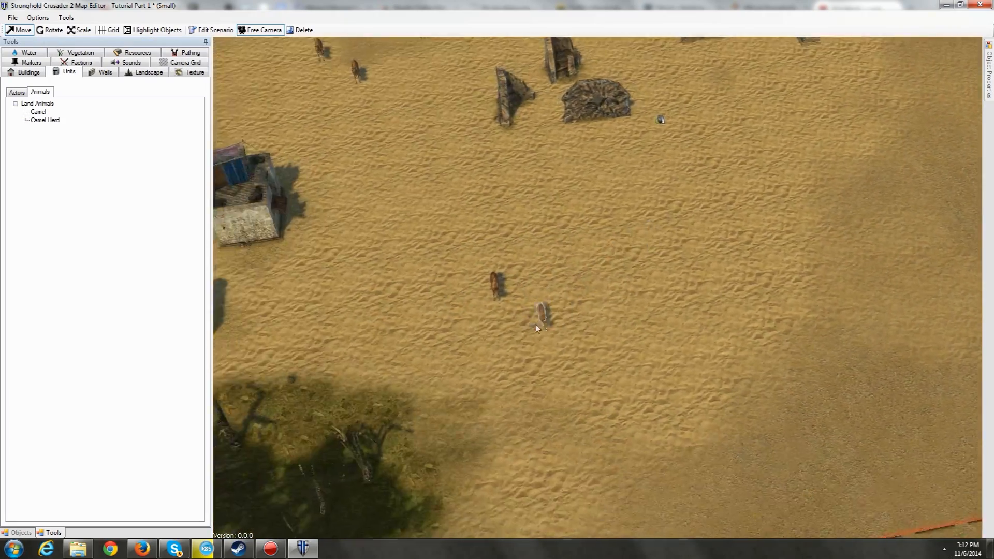
{"action": "scroll", "coordinate": [451, 303], "scroll_direction": "down", "scroll_amount": 10}
{"action": "scroll", "coordinate": [443, 285], "scroll_direction": "up", "scroll_amount": 8}
{"action": "scroll", "coordinate": [445, 285], "scroll_direction": "down", "scroll_amount": 10}
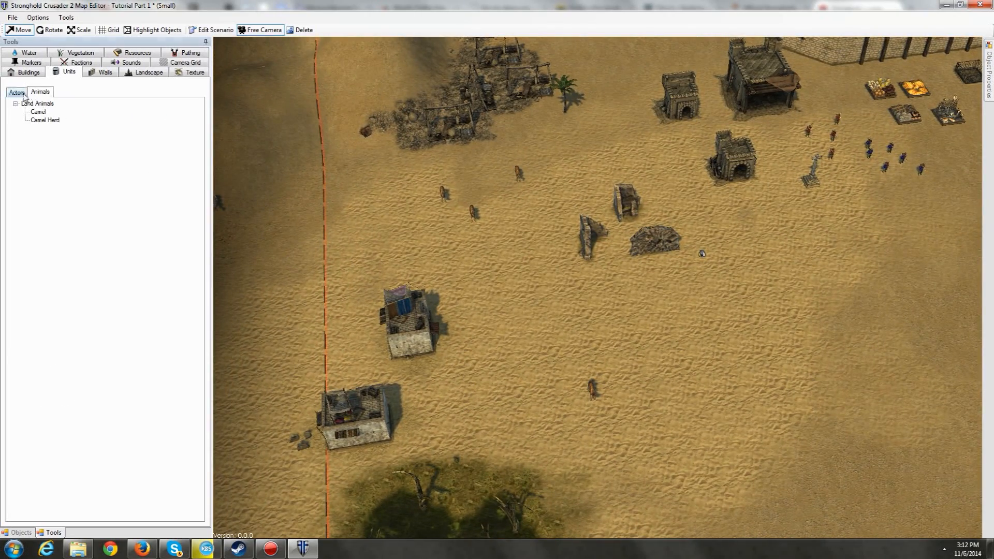
Return to the actor units, review the player owner options and examine the whole castle and shoreline from afar
{"action": "left_click", "coordinate": [17, 92]}
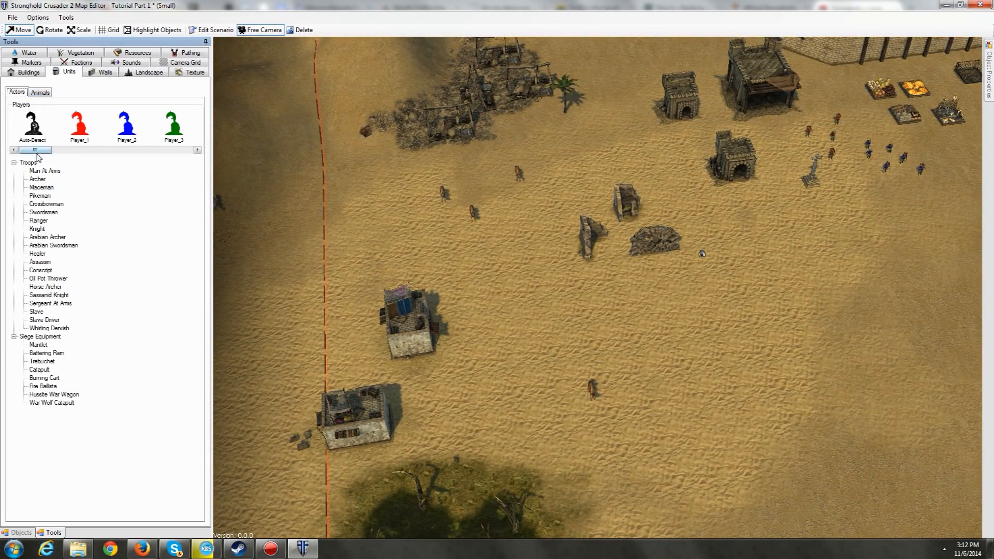
{"action": "left_click_drag", "start_coordinate": [42, 154], "coordinate": [2, 155]}
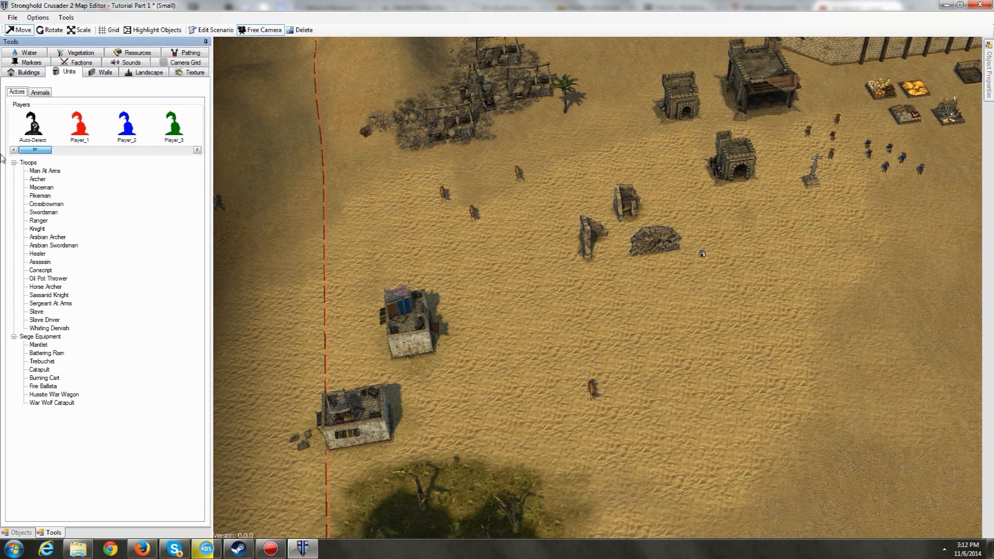
{"action": "right_click_drag", "start_coordinate": [713, 269], "coordinate": [473, 342]}
{"action": "scroll", "coordinate": [608, 294], "scroll_direction": "down", "scroll_amount": 3}
{"action": "scroll", "coordinate": [570, 320], "scroll_direction": "down", "scroll_amount": 5}
{"action": "right_click_drag", "start_coordinate": [582, 291], "coordinate": [530, 328]}
{"action": "right_click_drag", "start_coordinate": [632, 245], "coordinate": [615, 340]}
{"action": "scroll", "coordinate": [621, 298], "scroll_direction": "down", "scroll_amount": 4}
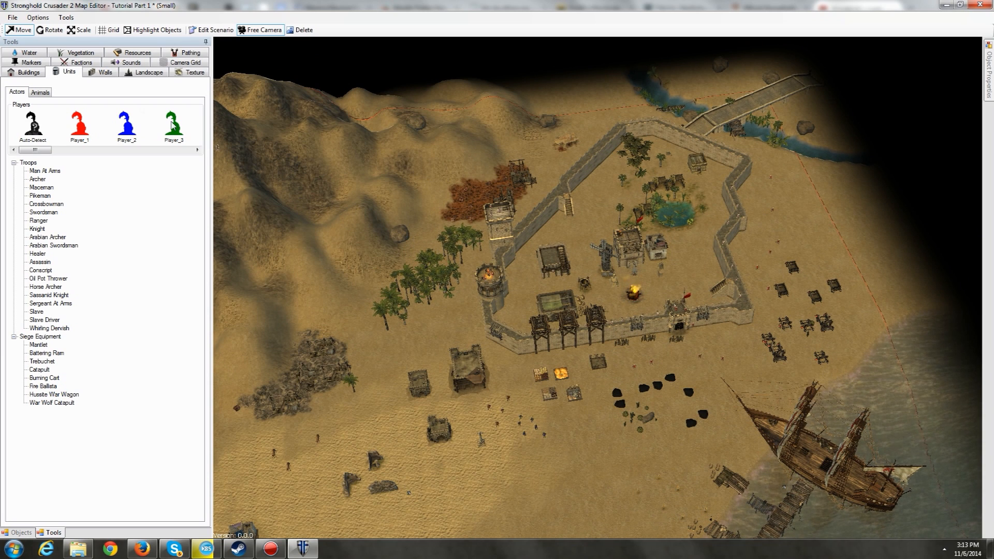
Save the map as a new file named Tutorial Part 2 and close the save log
{"action": "left_click", "coordinate": [12, 17]}
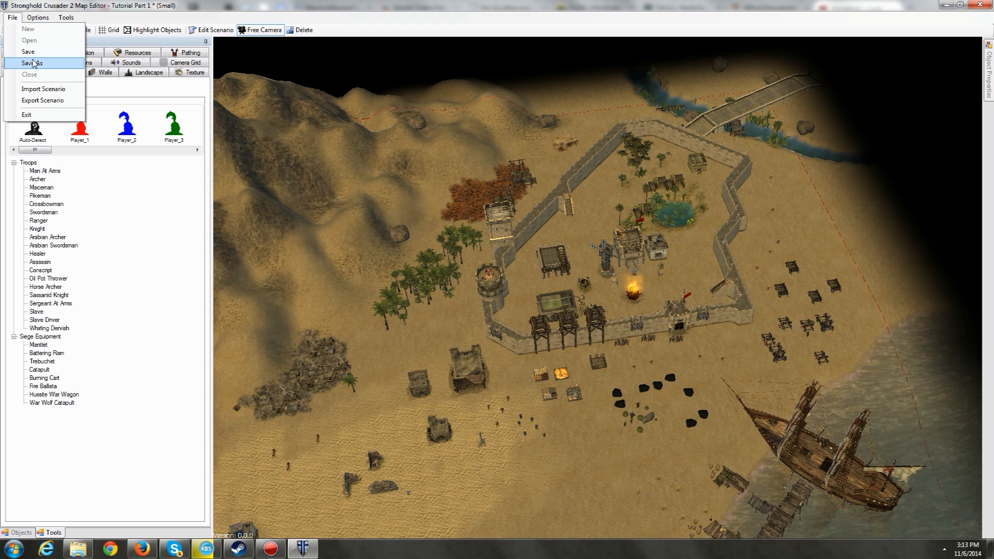
{"action": "left_click", "coordinate": [88, 105]}
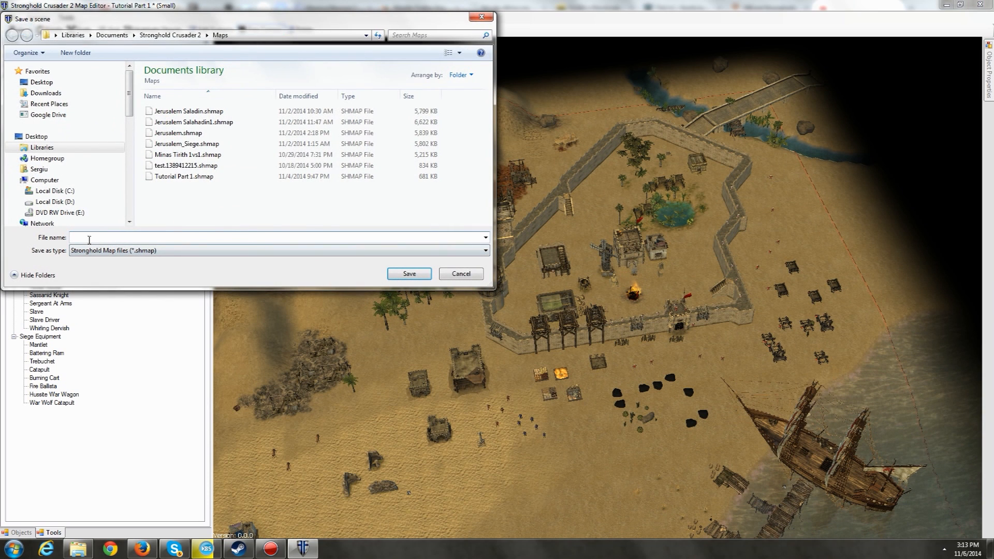
{"action": "left_click", "coordinate": [184, 178]}
{"action": "left_click", "coordinate": [109, 237]}
{"action": "left_click", "coordinate": [114, 238]}
{"action": "key", "text": "BackSpace"}
{"action": "type", "text": "2"}
{"action": "left_click", "coordinate": [396, 274]}
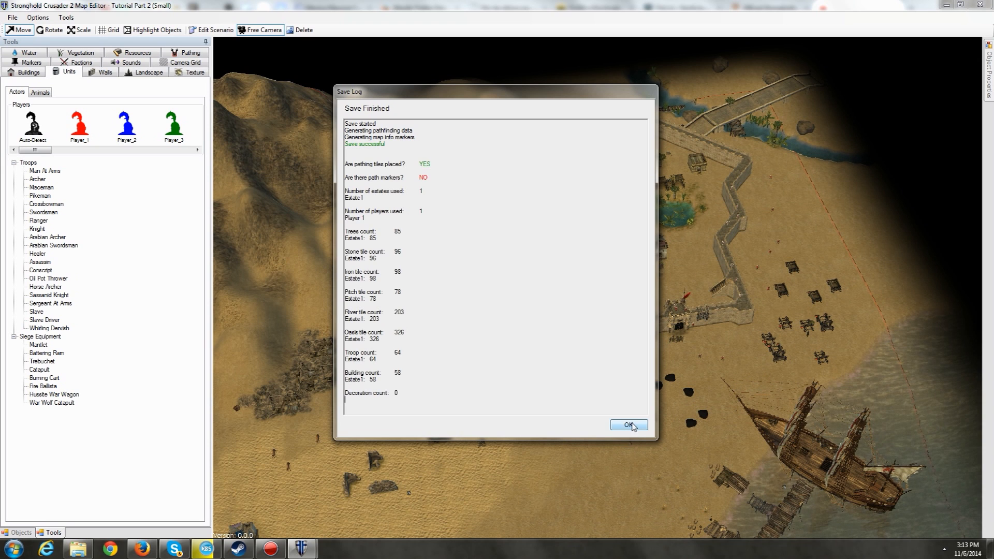
{"action": "left_click", "coordinate": [628, 425]}
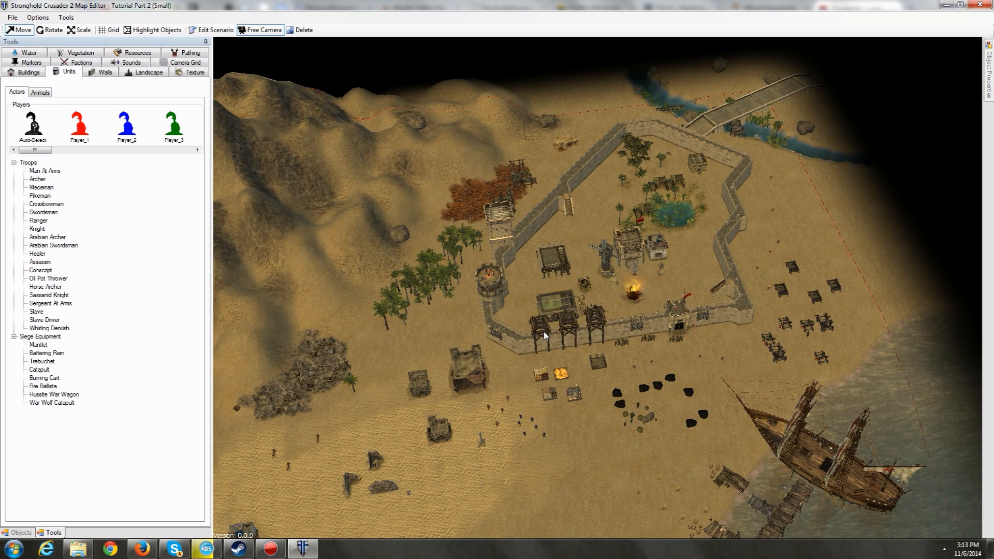
{"action": "scroll", "coordinate": [495, 290], "scroll_direction": "up", "scroll_amount": 3}
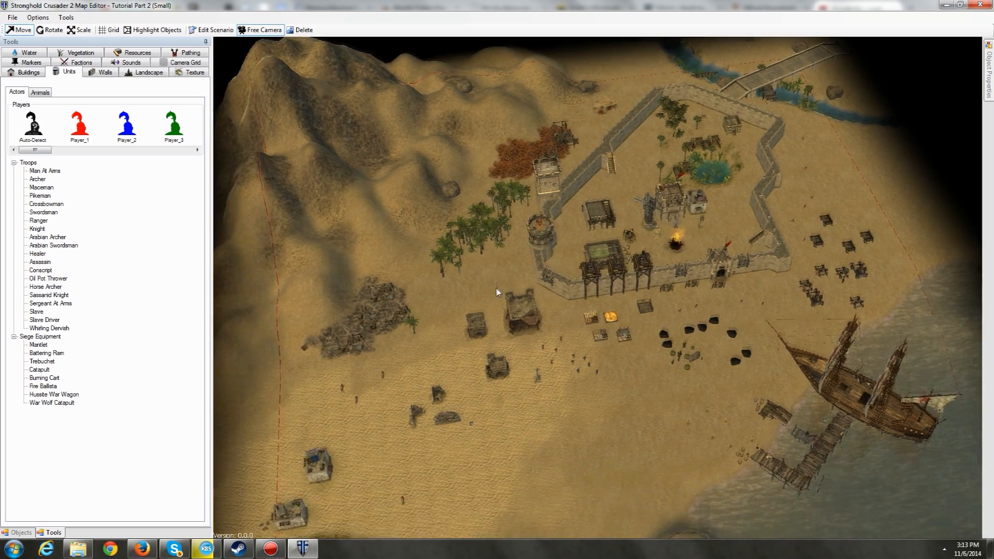
{"action": "scroll", "coordinate": [458, 305], "scroll_direction": "down", "scroll_amount": 4}
{"action": "scroll", "coordinate": [481, 342], "scroll_direction": "up", "scroll_amount": 4}
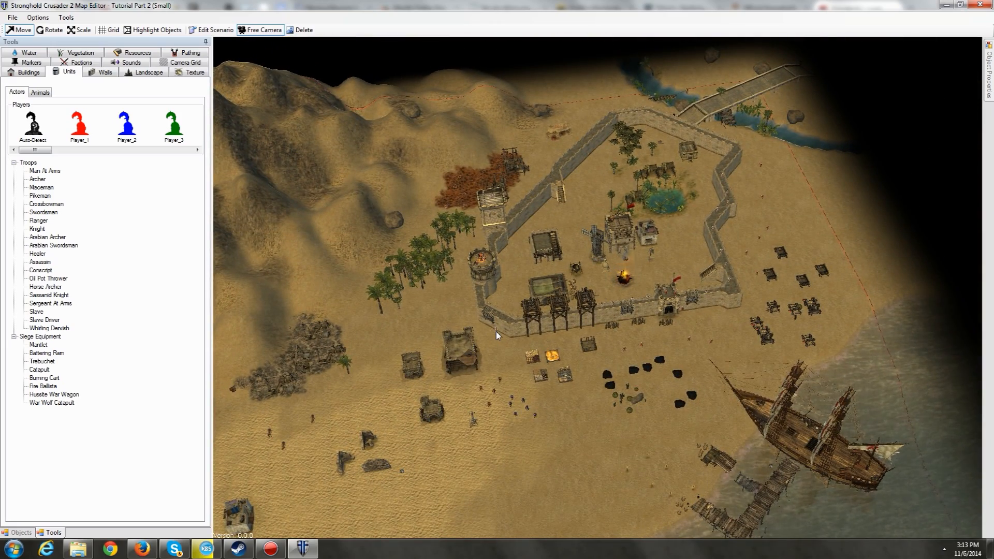
{"action": "middle_click_drag", "start_coordinate": [507, 384], "coordinate": [474, 269]}
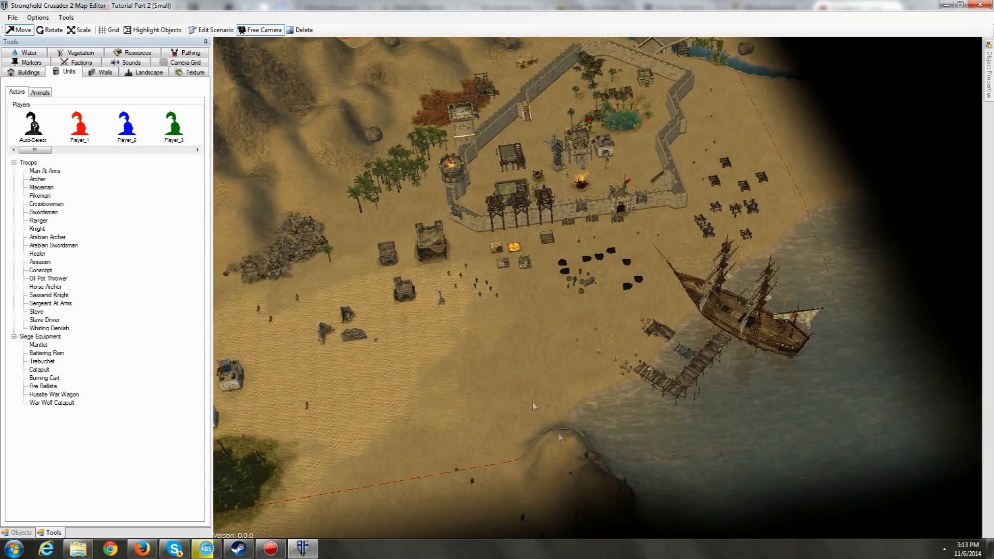